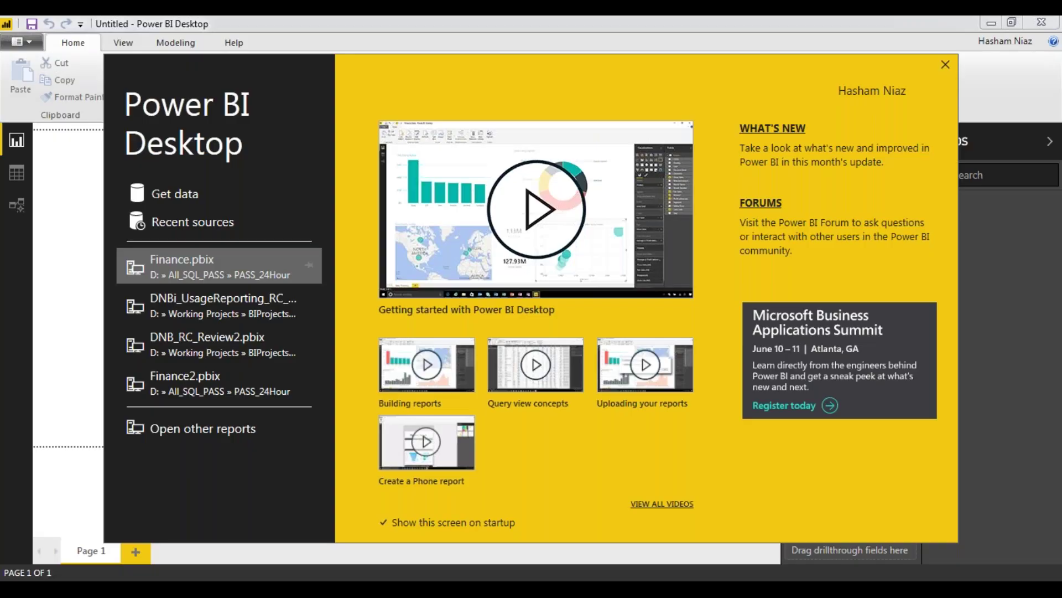
# - Start a new data connection in the blank report using the SharePoint folder connector
pyautogui.click(219, 266)
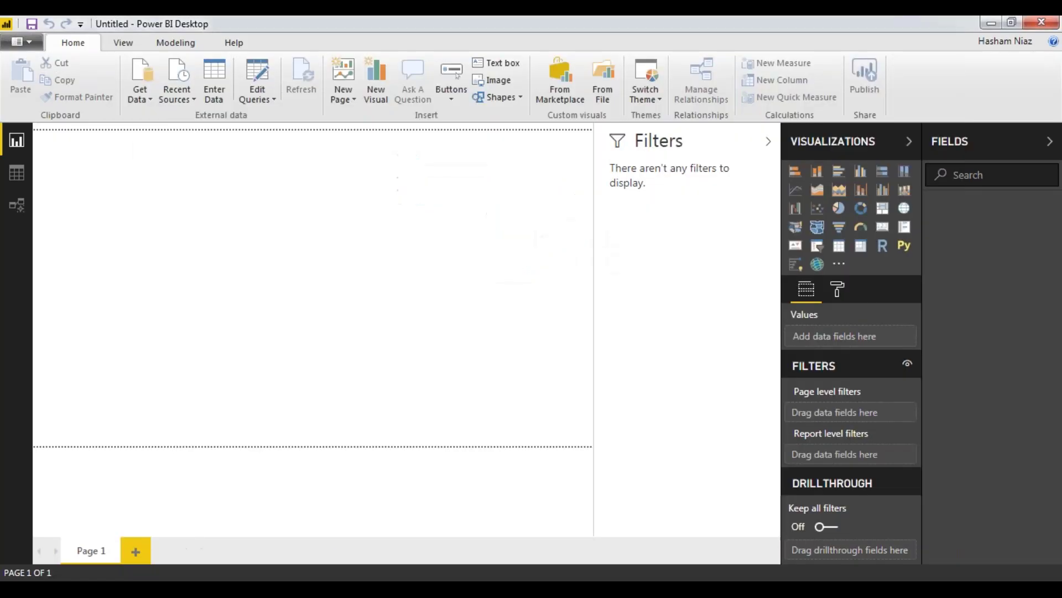
pyautogui.click(179, 106)
pyautogui.click(138, 96)
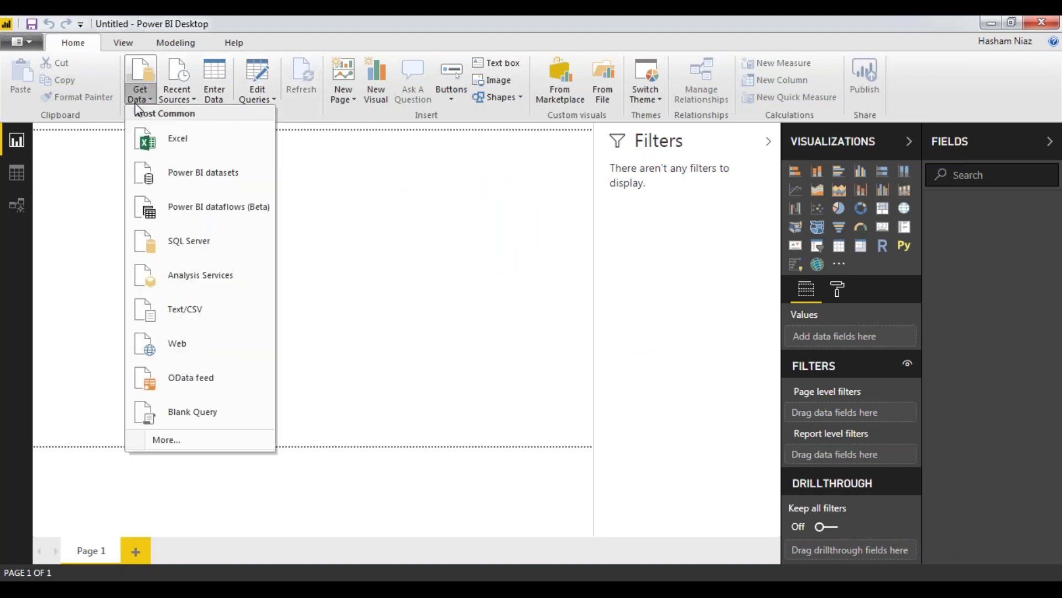
pyautogui.click(186, 101)
pyautogui.click(189, 105)
pyautogui.click(140, 96)
pyautogui.click(220, 450)
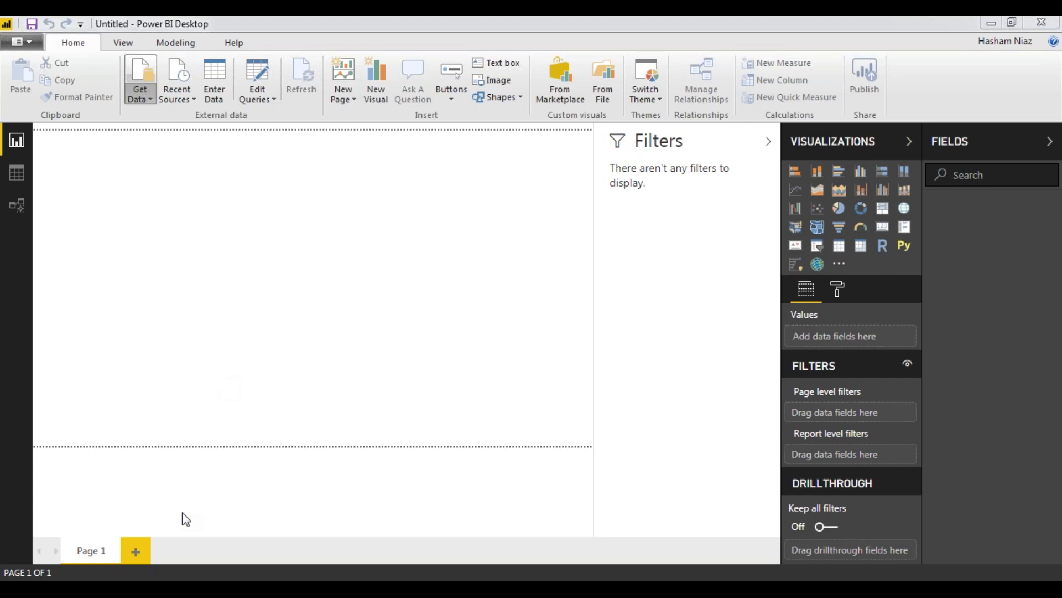
pyautogui.click(525, 267)
pyautogui.click(664, 524)
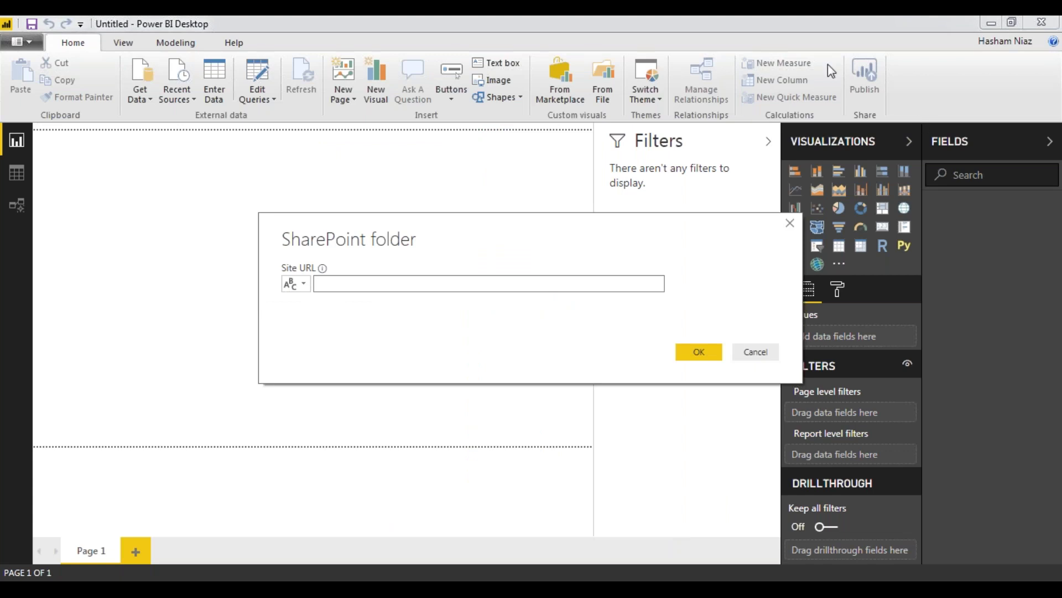
# - Create a new parameter for the SharePoint site URL and name it SPDev
pyautogui.click(304, 287)
pyautogui.click(362, 286)
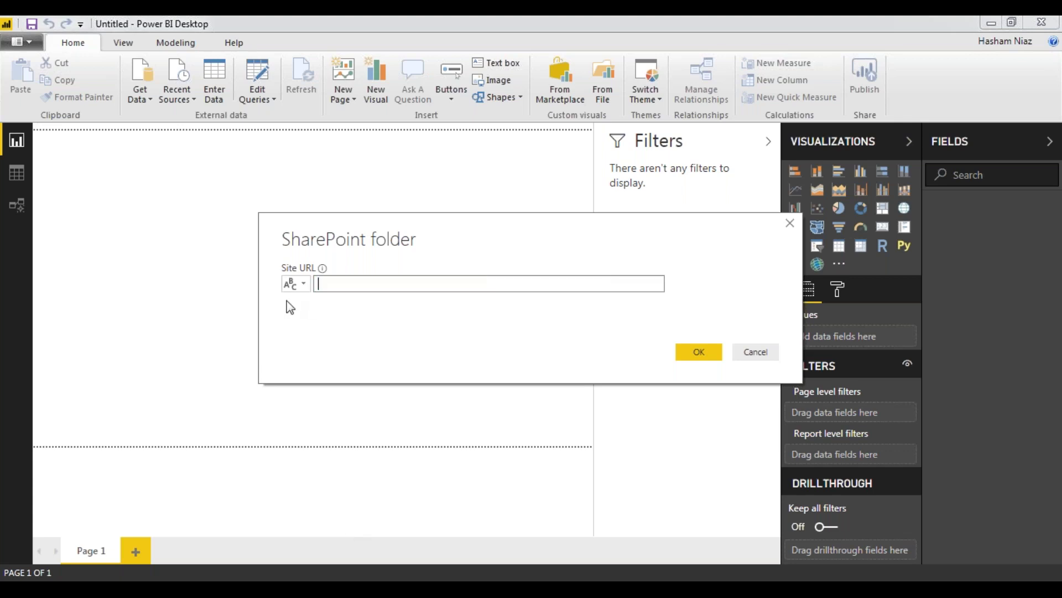
pyautogui.click(302, 286)
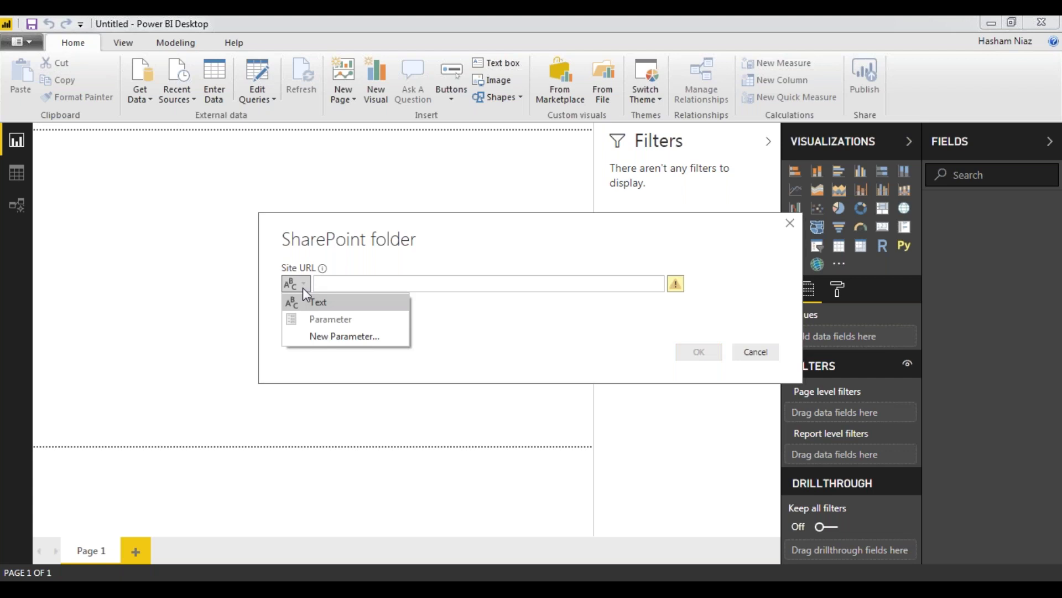
pyautogui.click(336, 337)
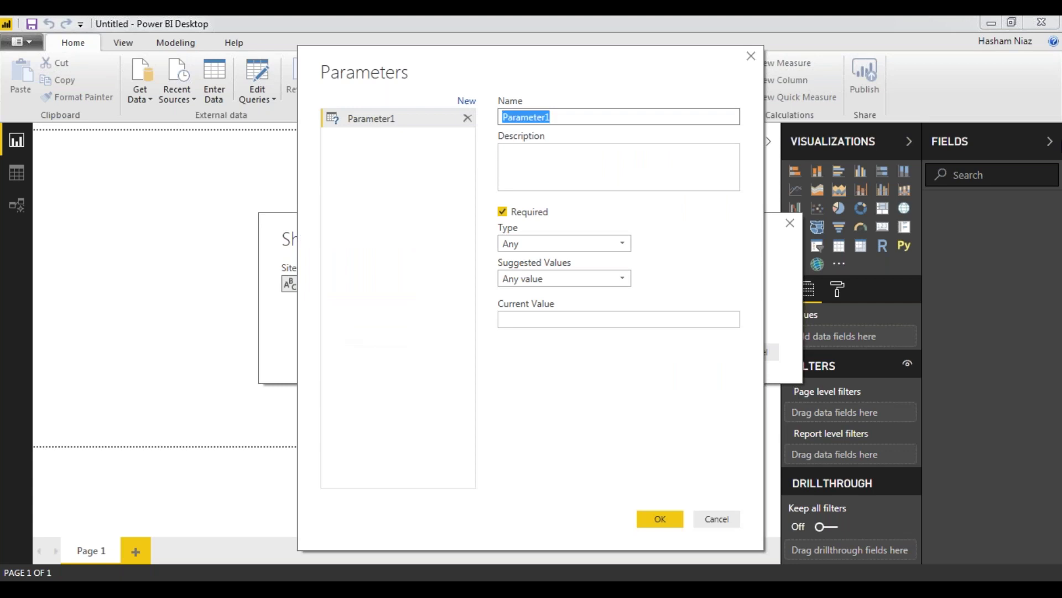
pyautogui.write('SP ')
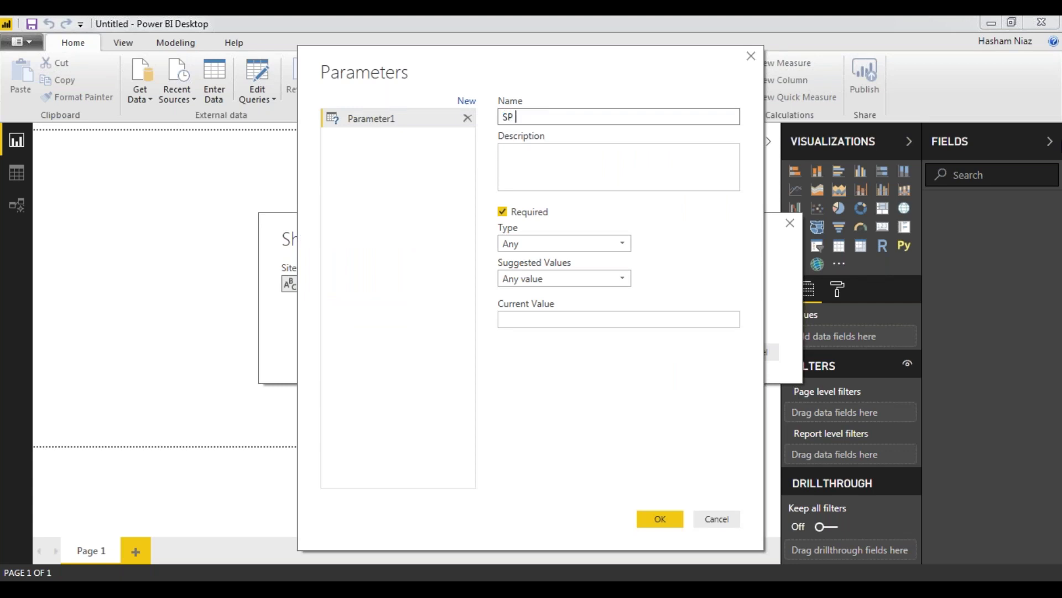
pyautogui.write('Source')
pyautogui.press('BackSpace')
pyautogui.press('BackSpace')
pyautogui.press('BackSpace')
pyautogui.press('BackSpace')
pyautogui.press('BackSpace')
pyautogui.press('BackSpace')
pyautogui.press('BackSpace')
pyautogui.write('Dev')
pyautogui.click(615, 244)
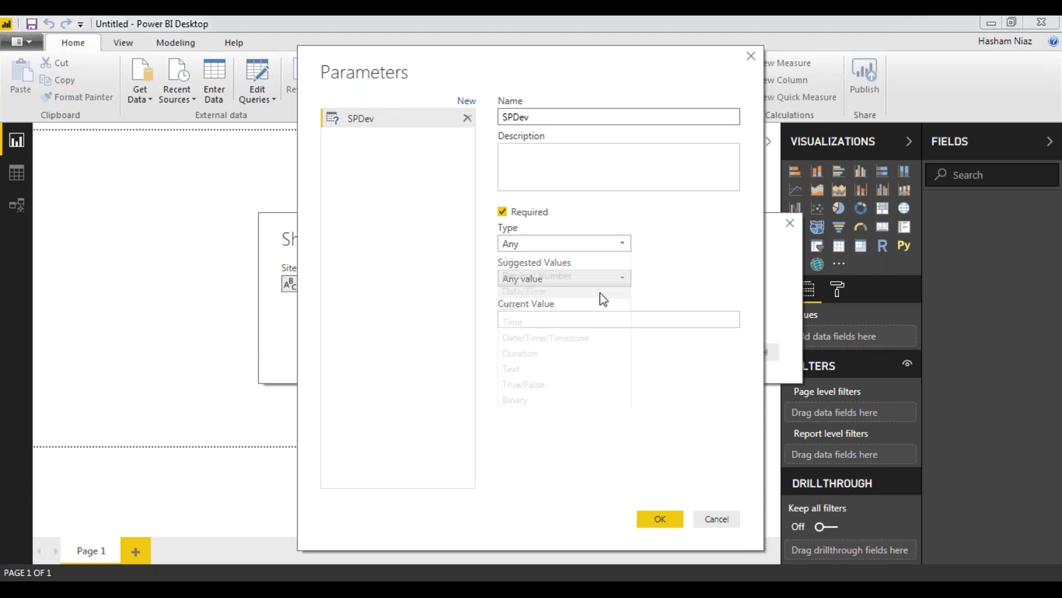
pyautogui.click(556, 368)
pyautogui.click(567, 320)
pyautogui.write('https://pbiug2.sharepoint.com/sites/Dev')
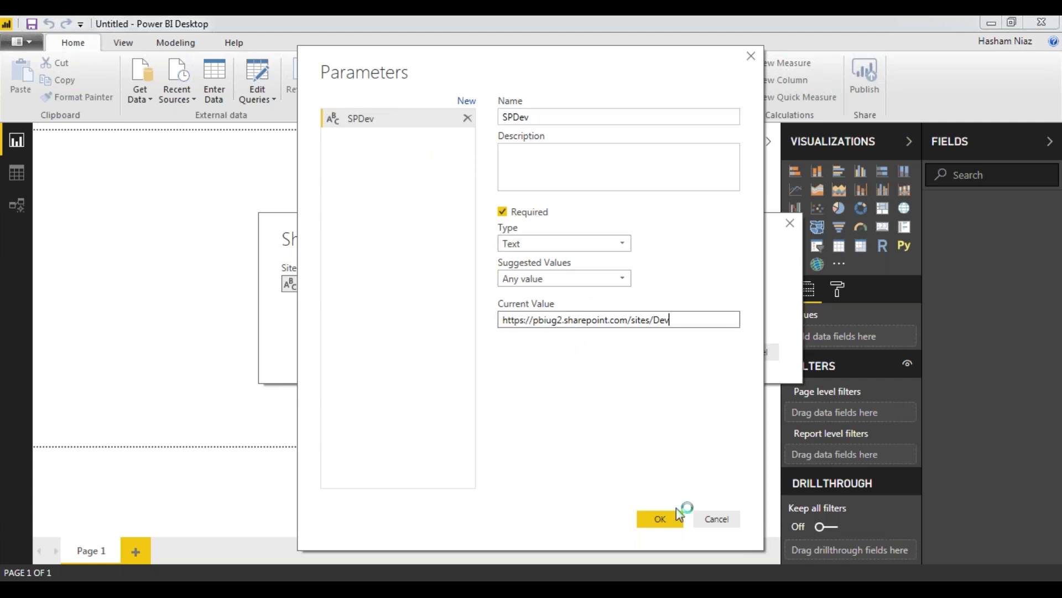
pyautogui.click(661, 520)
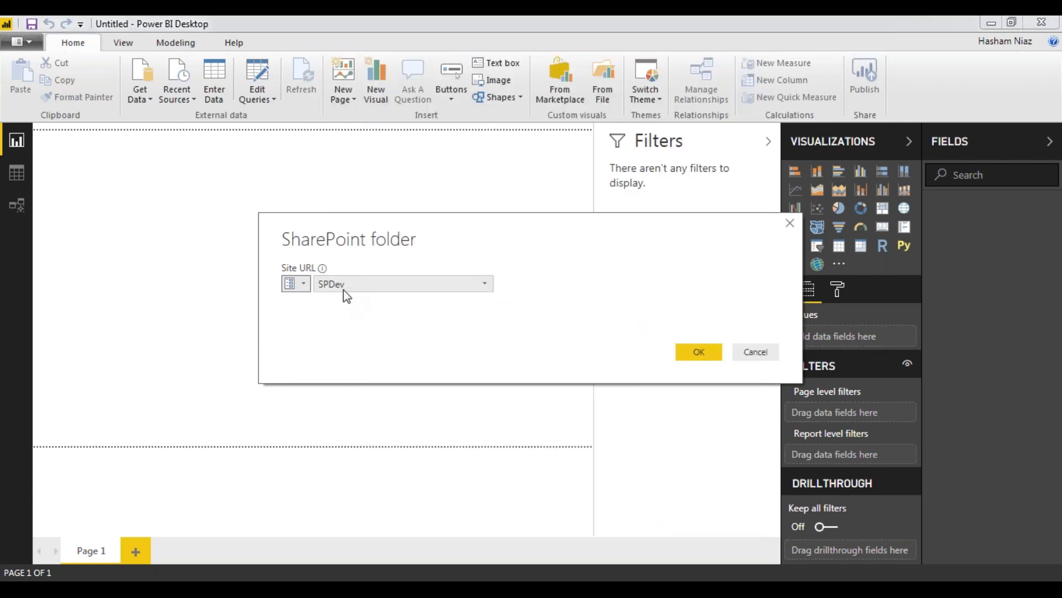
# - Connect to the SharePoint folder through the SPDev parameter and choose to combine and edit its files
pyautogui.click(695, 355)
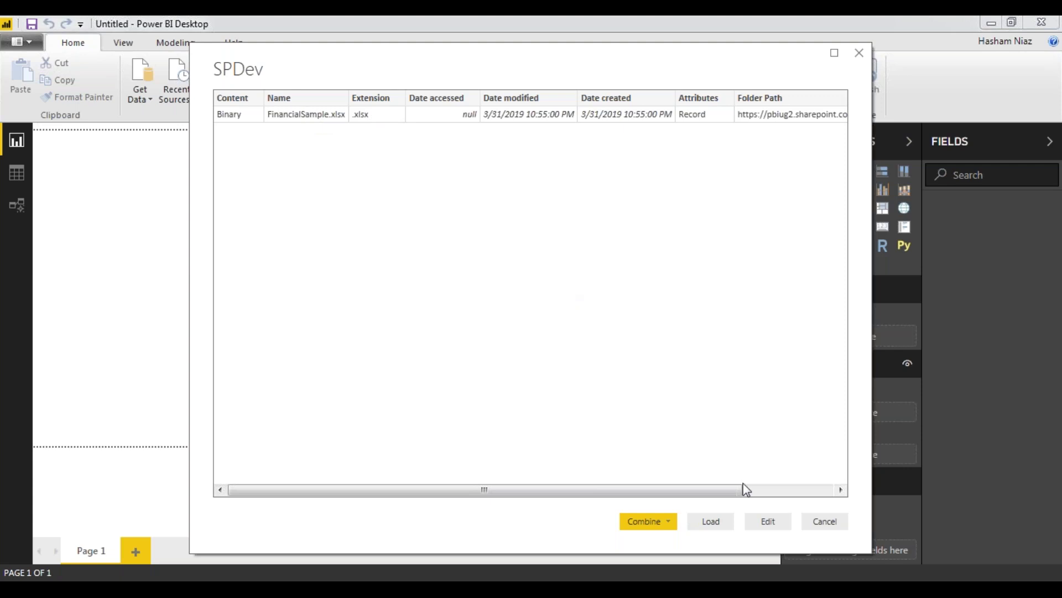
pyautogui.click(669, 522)
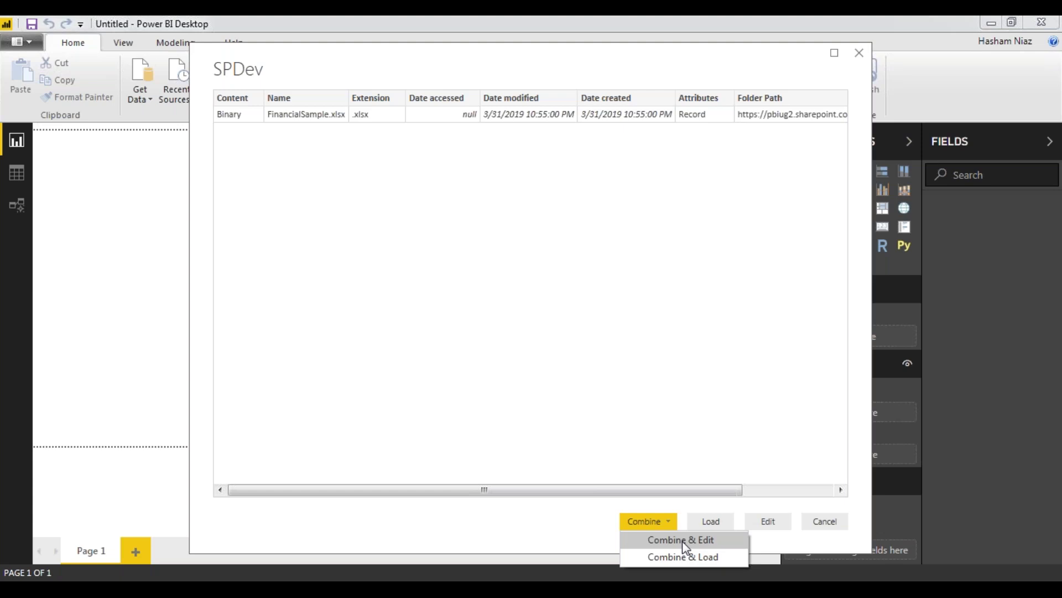
pyautogui.click(685, 540)
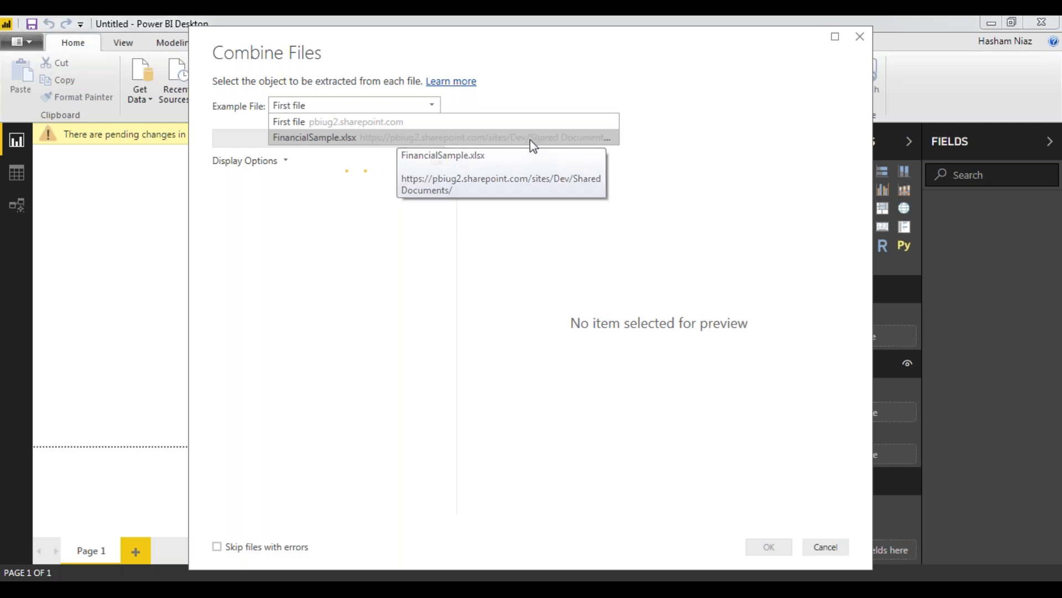
# - Try to combine the files using FinancialSample.xlsx as the example file and its financials table as the extracted object
pyautogui.click(531, 139)
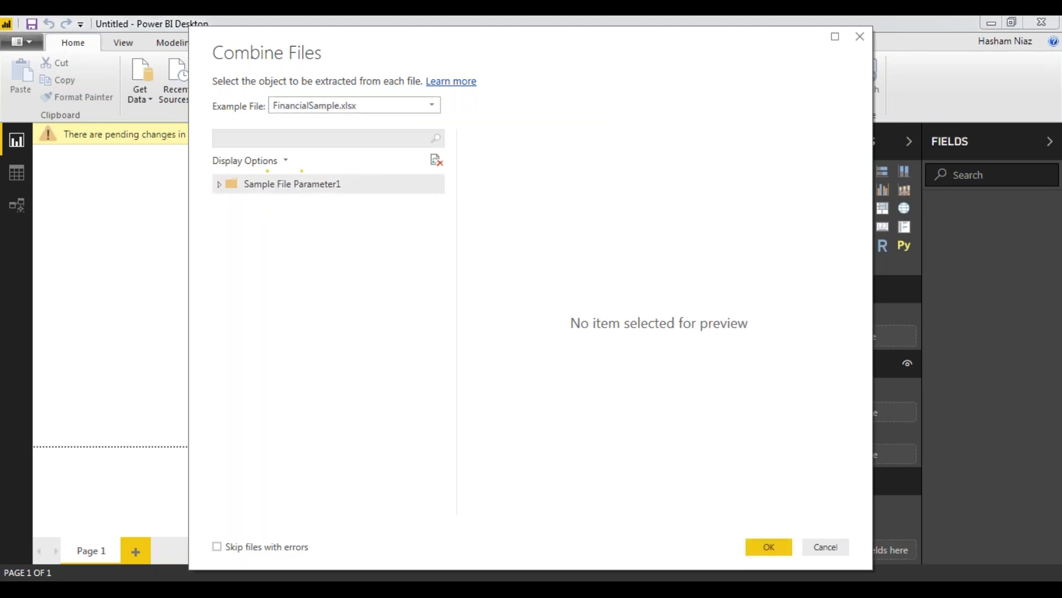
pyautogui.click(218, 186)
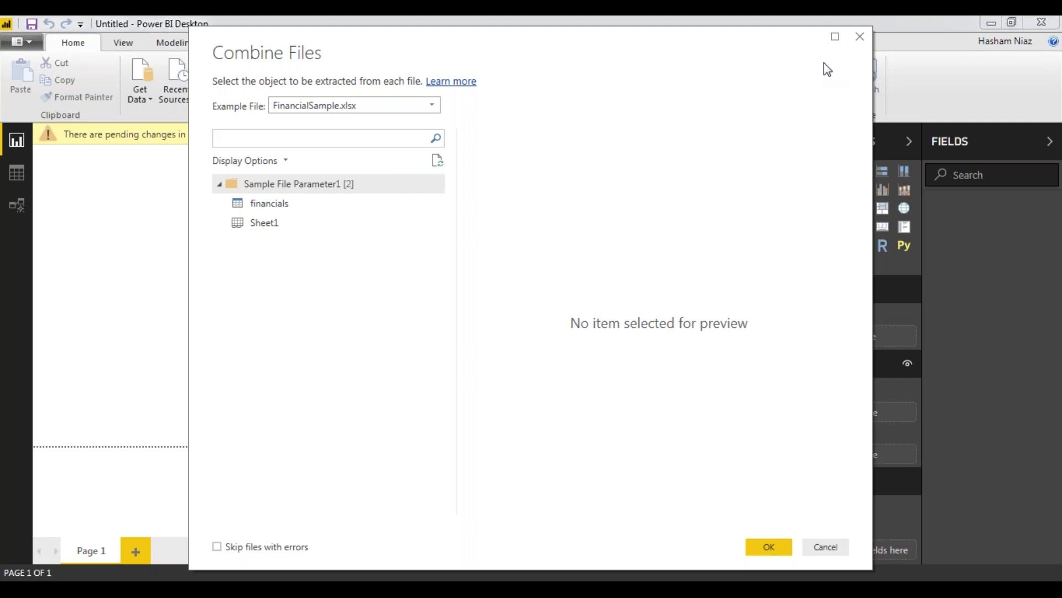
pyautogui.click(284, 207)
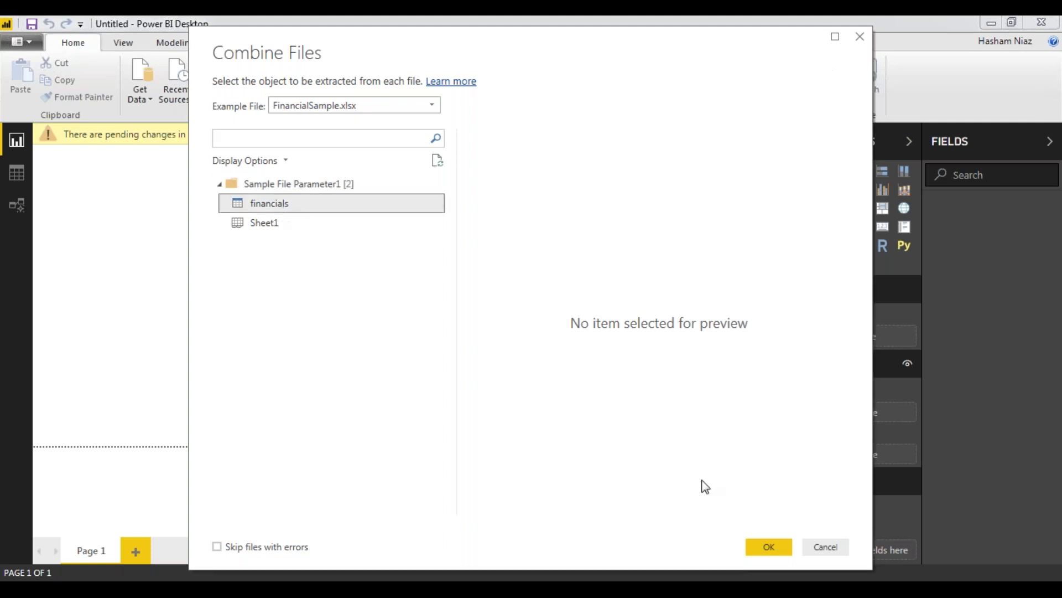
pyautogui.click(764, 545)
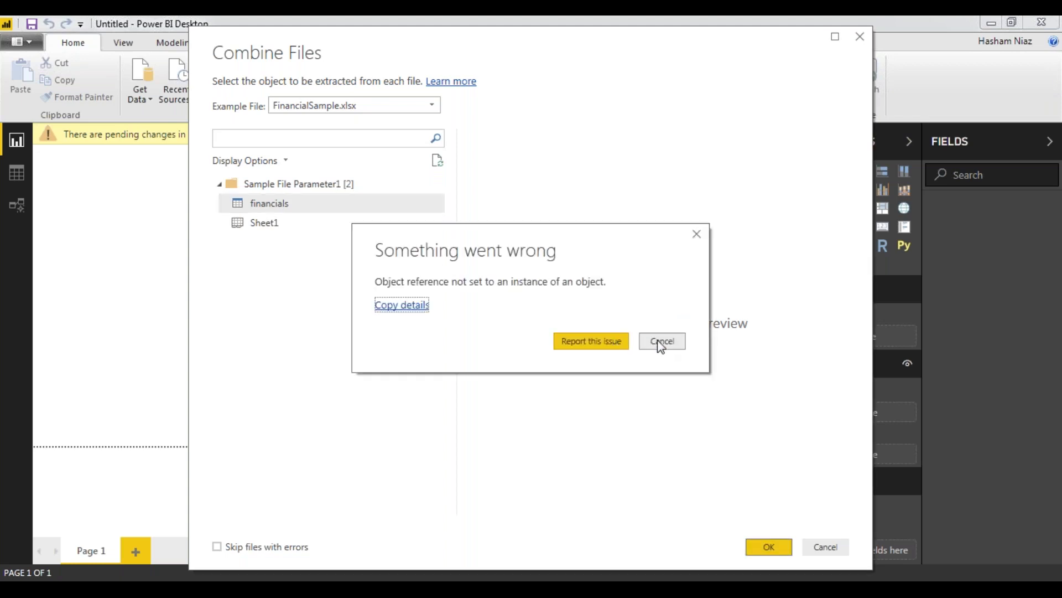
pyautogui.click(659, 339)
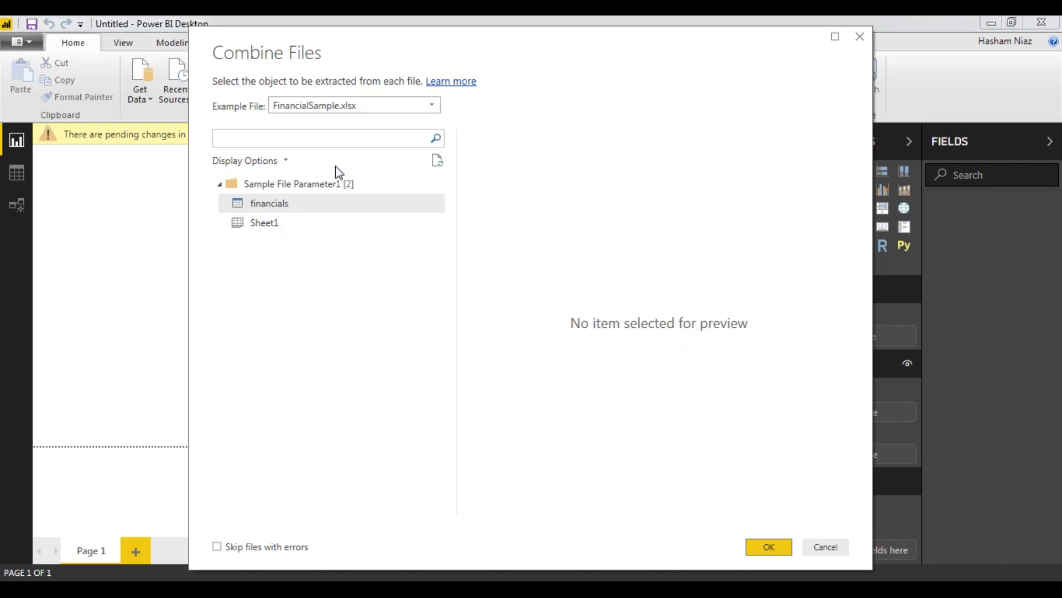
pyautogui.click(258, 207)
pyautogui.click(786, 546)
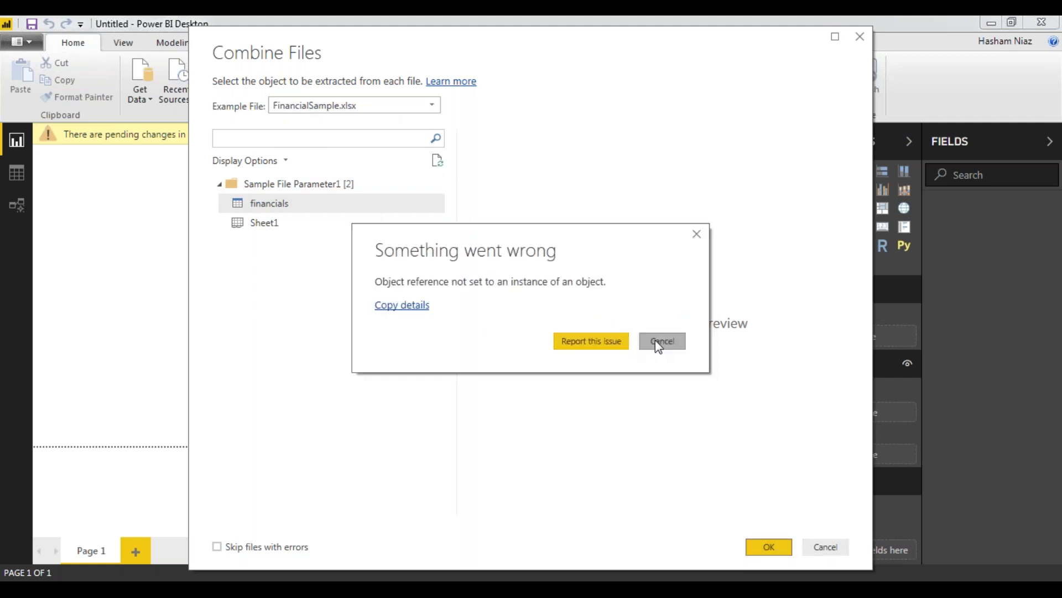
pyautogui.click(655, 340)
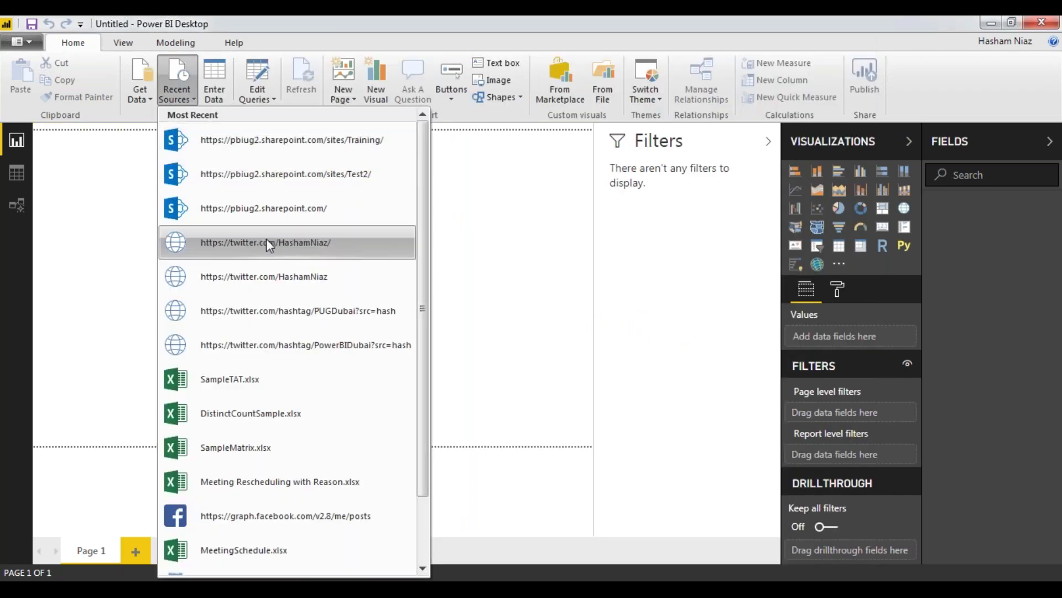
pyautogui.click(292, 152)
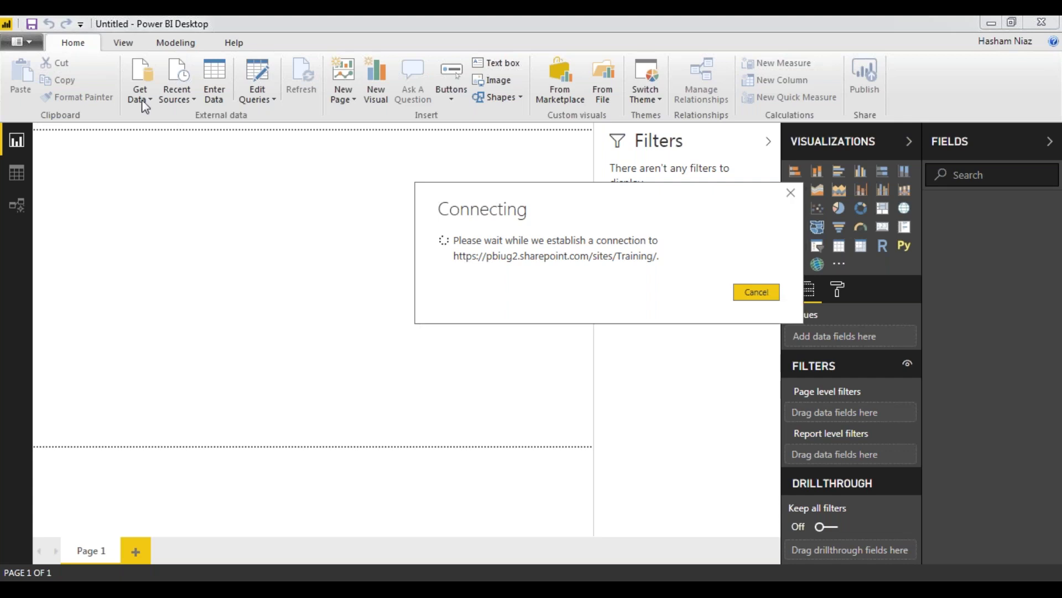
pyautogui.click(743, 293)
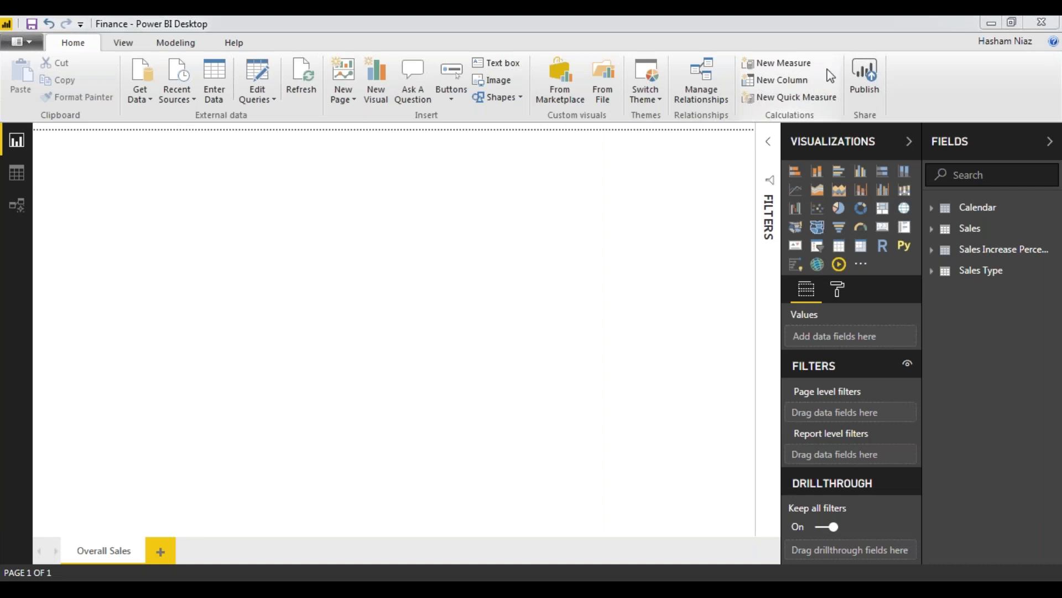
# - Show the Finance report's Sales table in the data view and look through its columns and field list
pyautogui.click(954, 232)
pyautogui.click(16, 174)
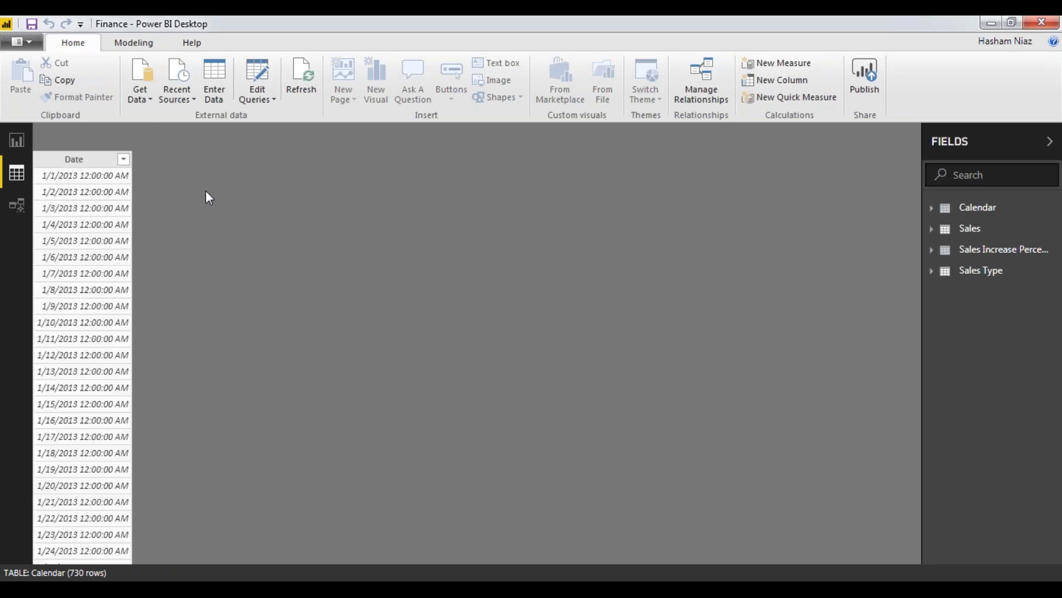
pyautogui.click(957, 235)
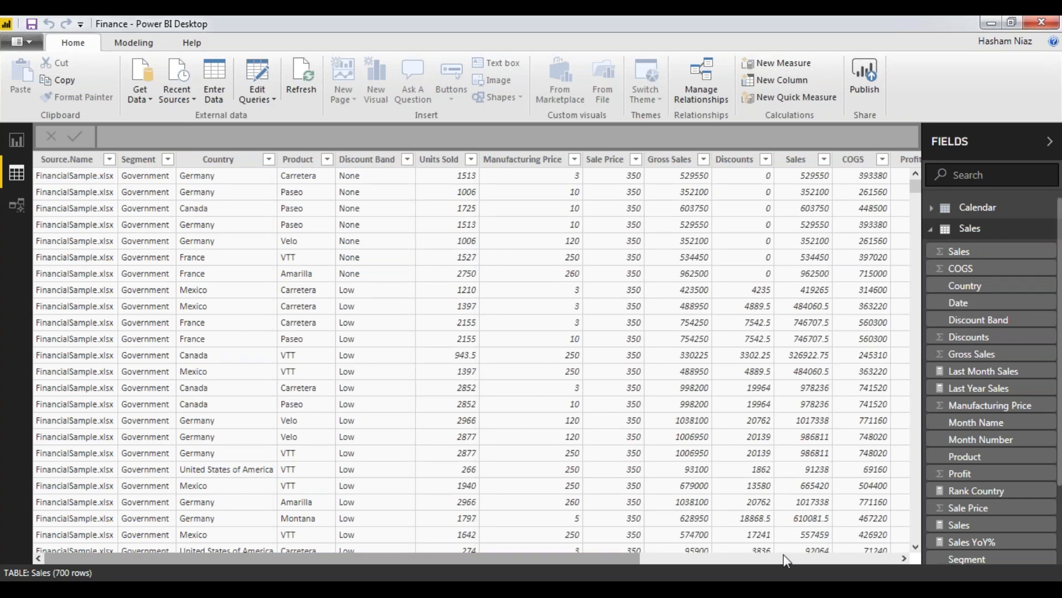
pyautogui.click(830, 558)
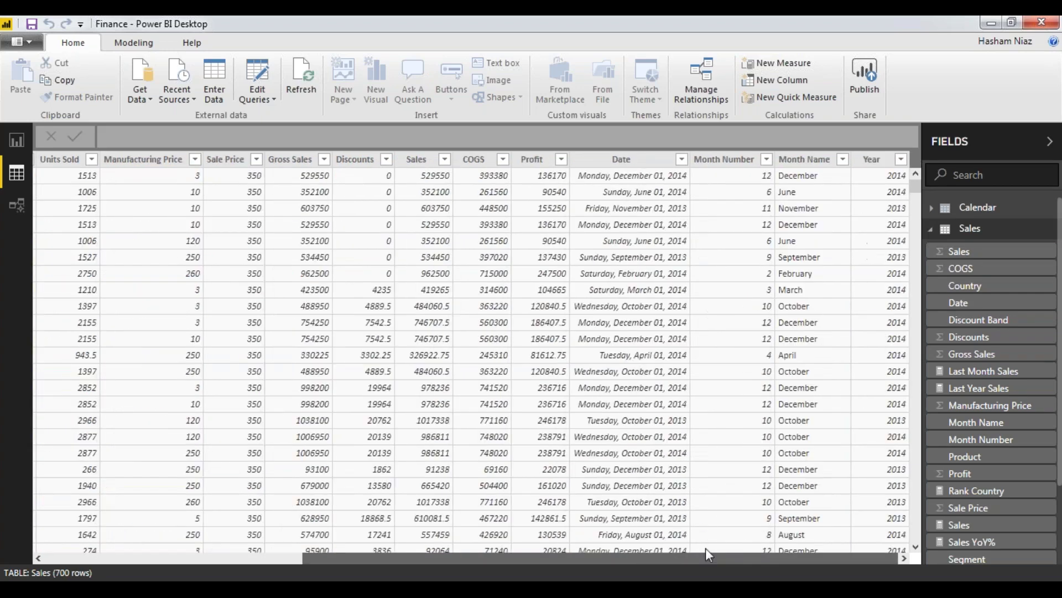
pyautogui.moveTo(706, 548); pyautogui.dragTo(463, 542)
pyautogui.scroll(-2, 998, 492)
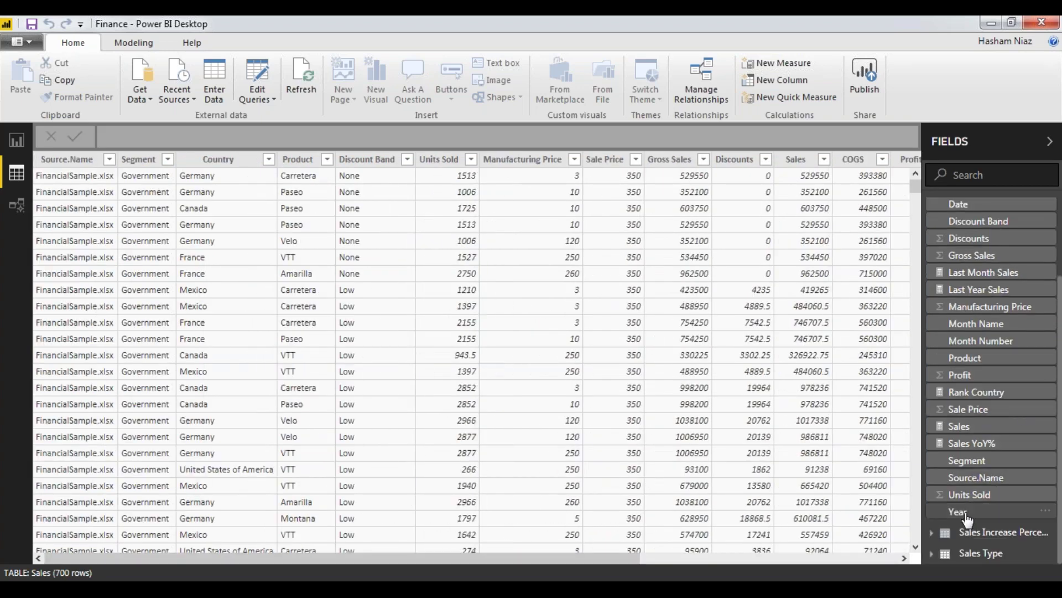
# - Check the default summarization options of the Sales table's Year column
pyautogui.click(964, 514)
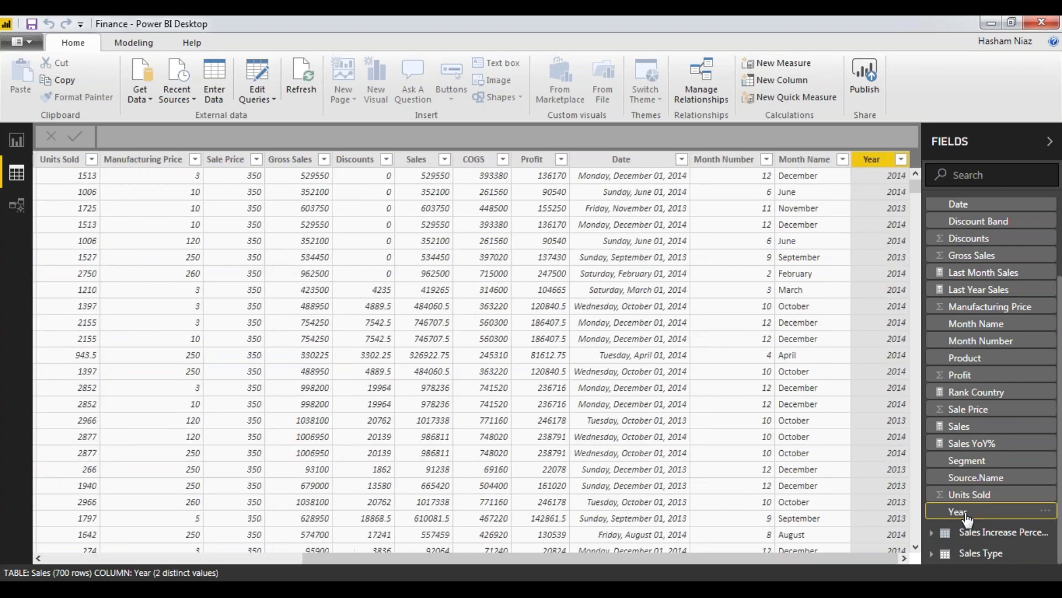
pyautogui.click(133, 43)
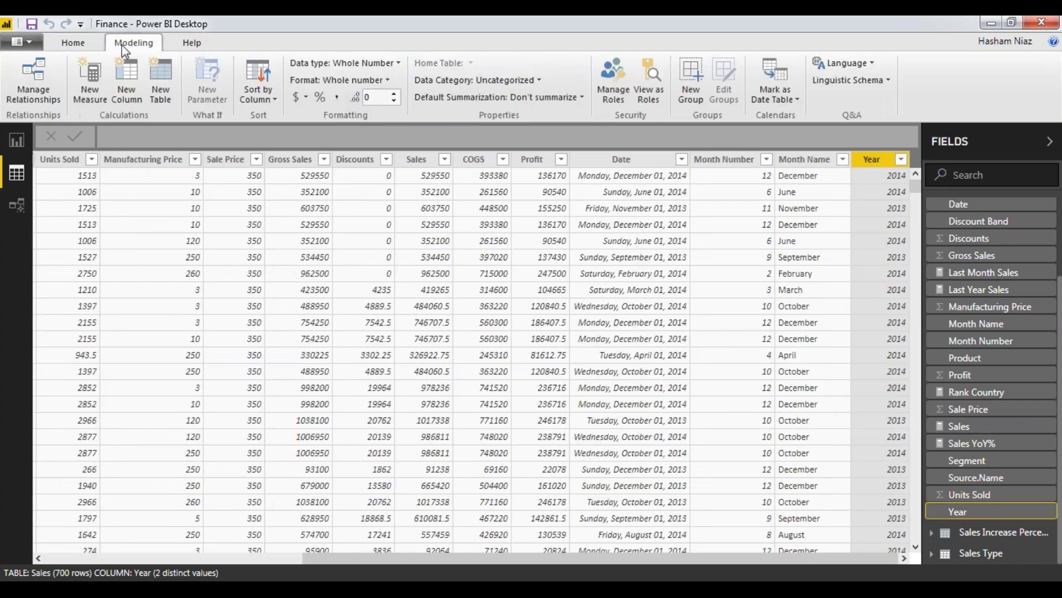
pyautogui.click(569, 98)
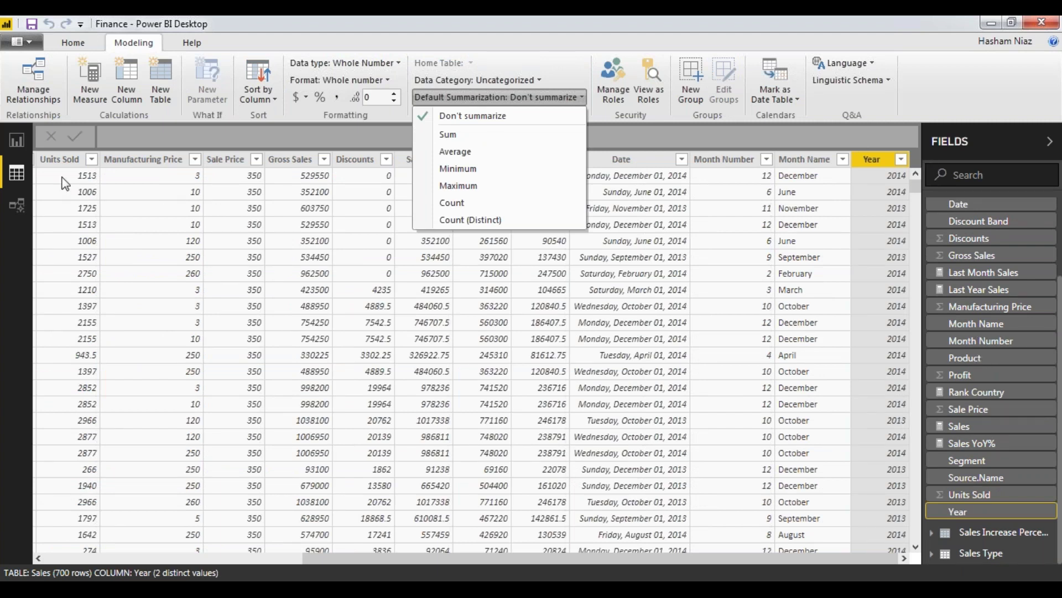
# - Create a calculated table with the formula Calendar = CALENDARAUTO()
pyautogui.click(168, 103)
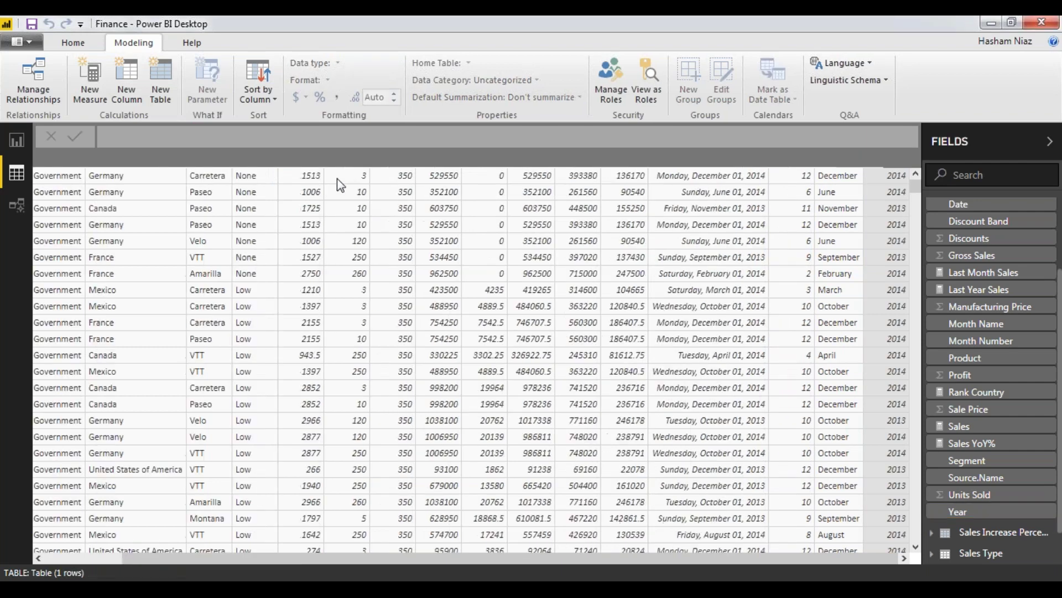
pyautogui.write('Calendar =')
pyautogui.write(' CAL')
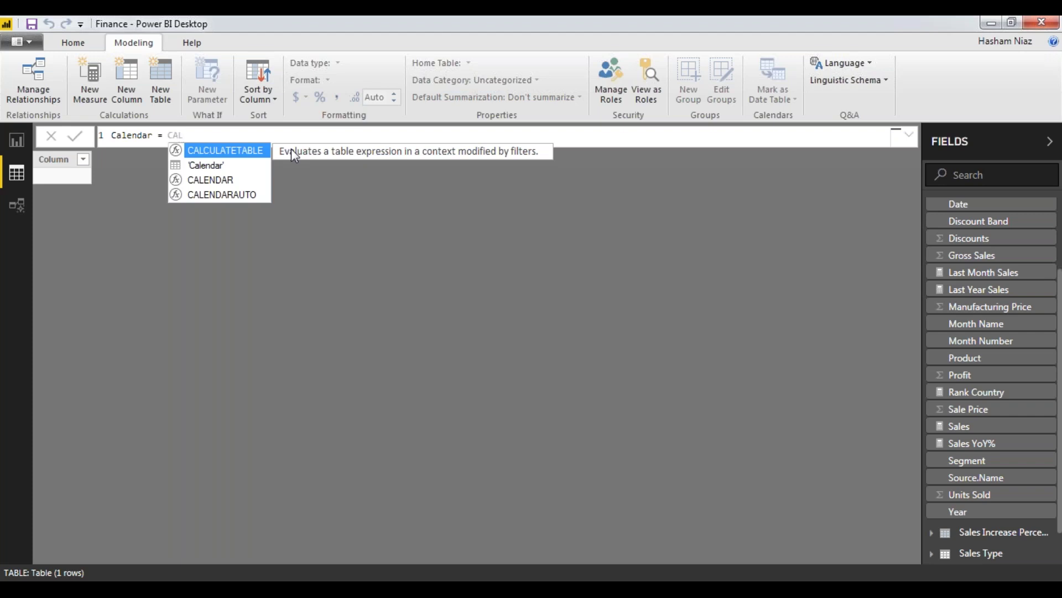
pyautogui.press('Down')
pyautogui.press('Down')
pyautogui.press('Down')
pyautogui.press('Escape')
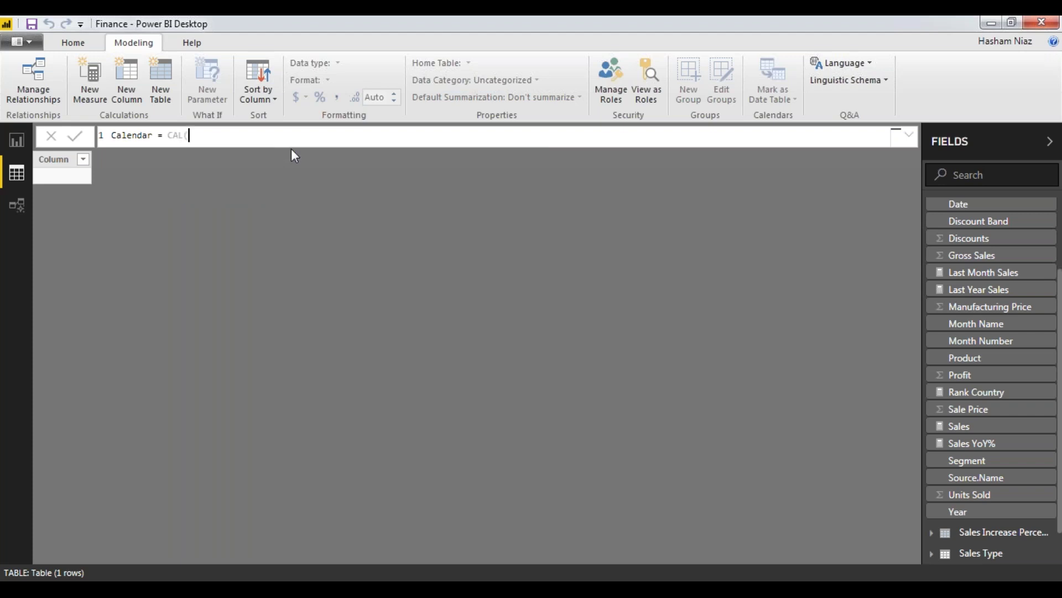
pyautogui.write('(')
pyautogui.press('BackSpace')
pyautogui.press('Down')
pyautogui.press('Down')
pyautogui.press('Down')
pyautogui.press('Tab')
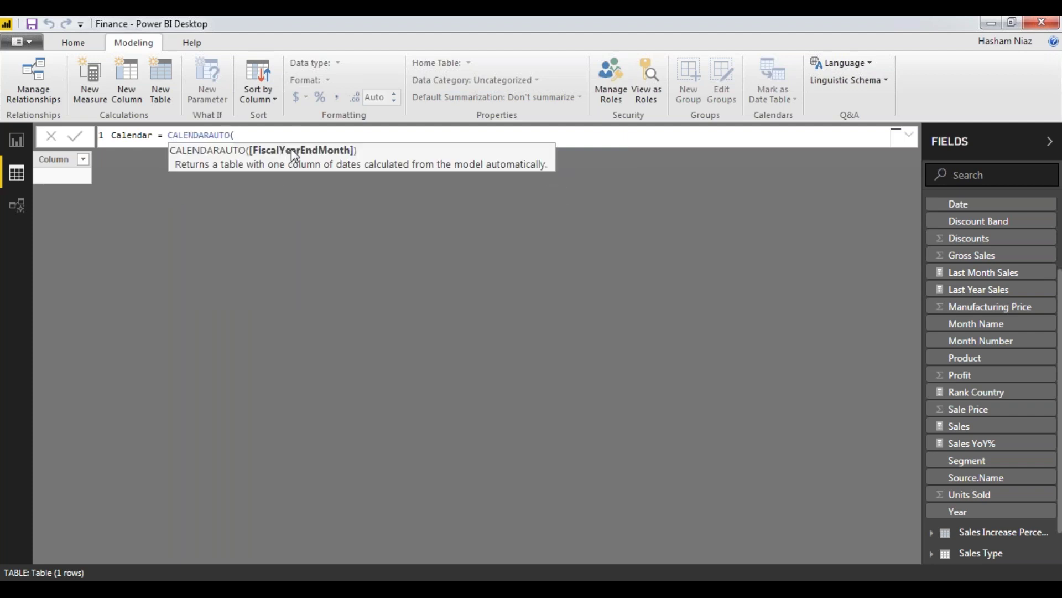
pyautogui.write(')')
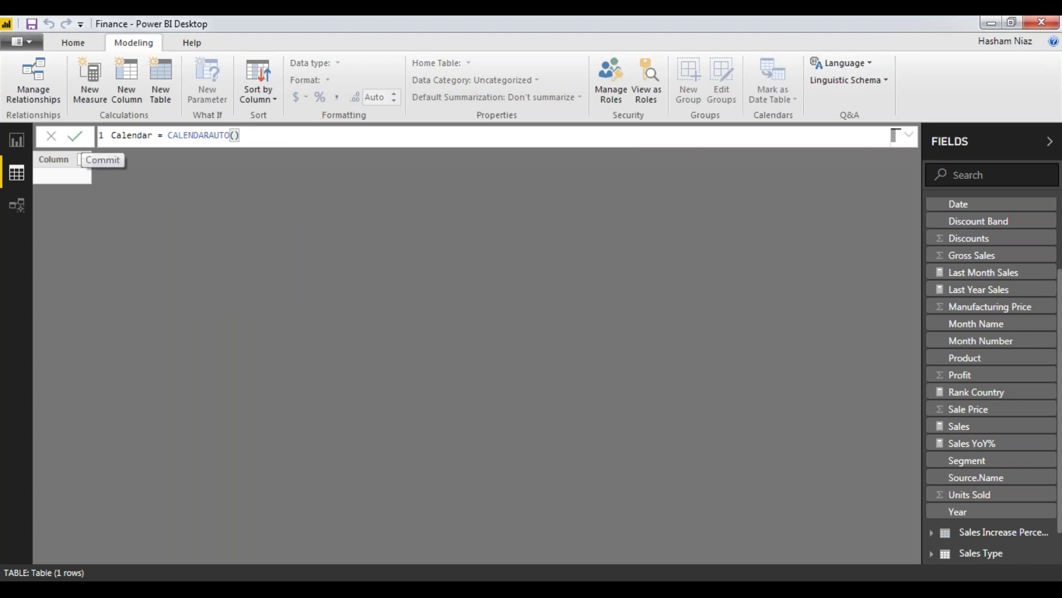
pyautogui.click(75, 136)
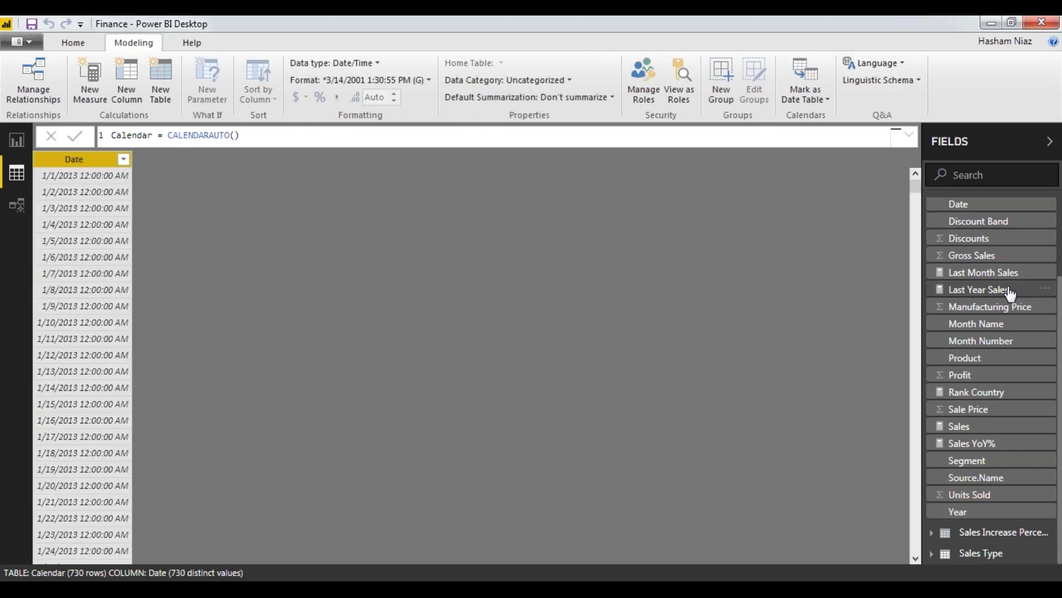
# - Examine the levels of the Date hierarchy in the Calendar table
pyautogui.click(961, 231)
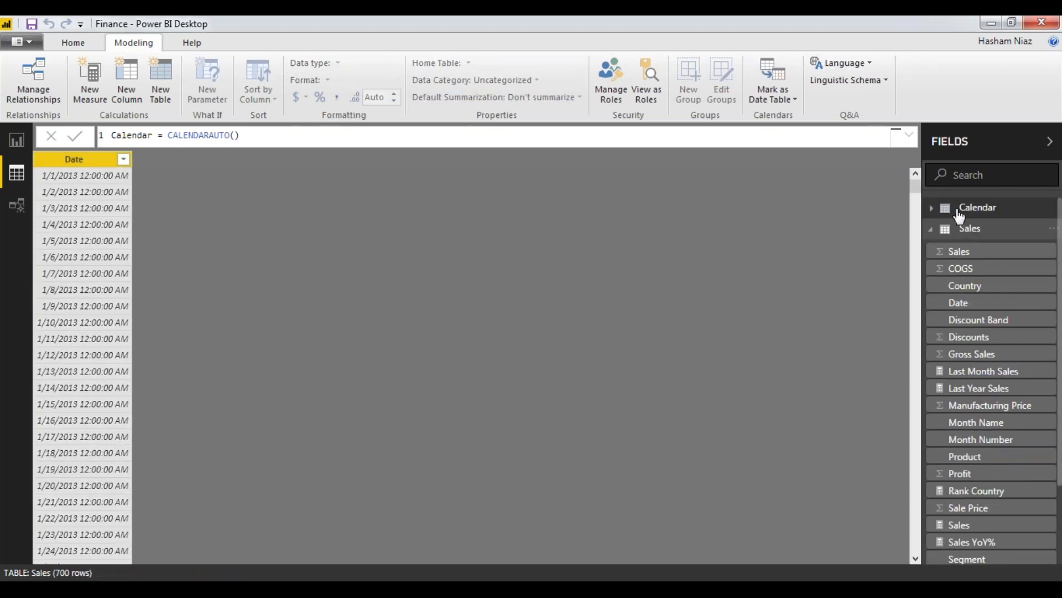
pyautogui.click(938, 209)
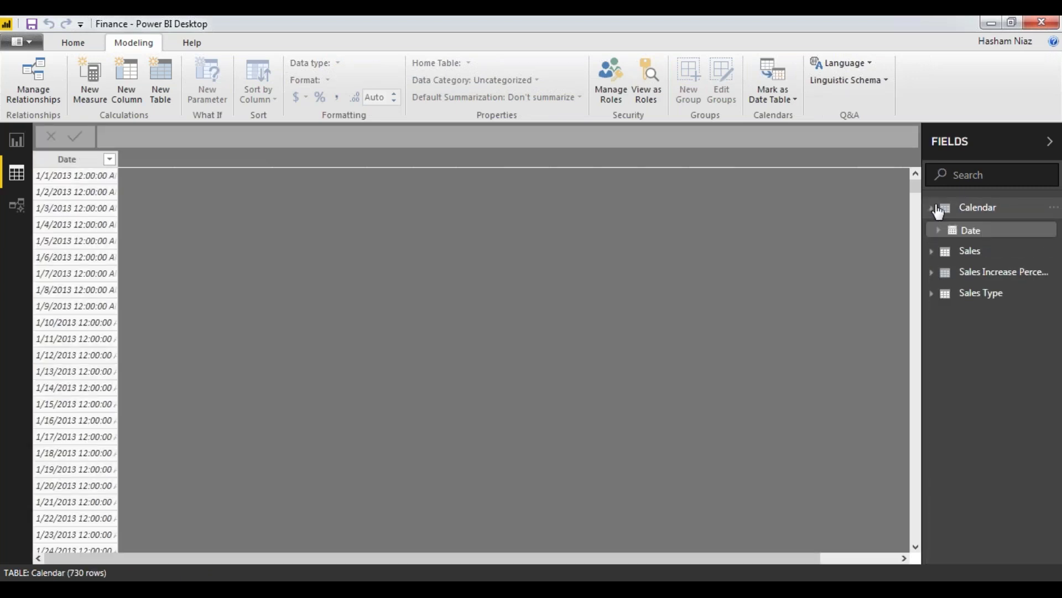
pyautogui.click(939, 230)
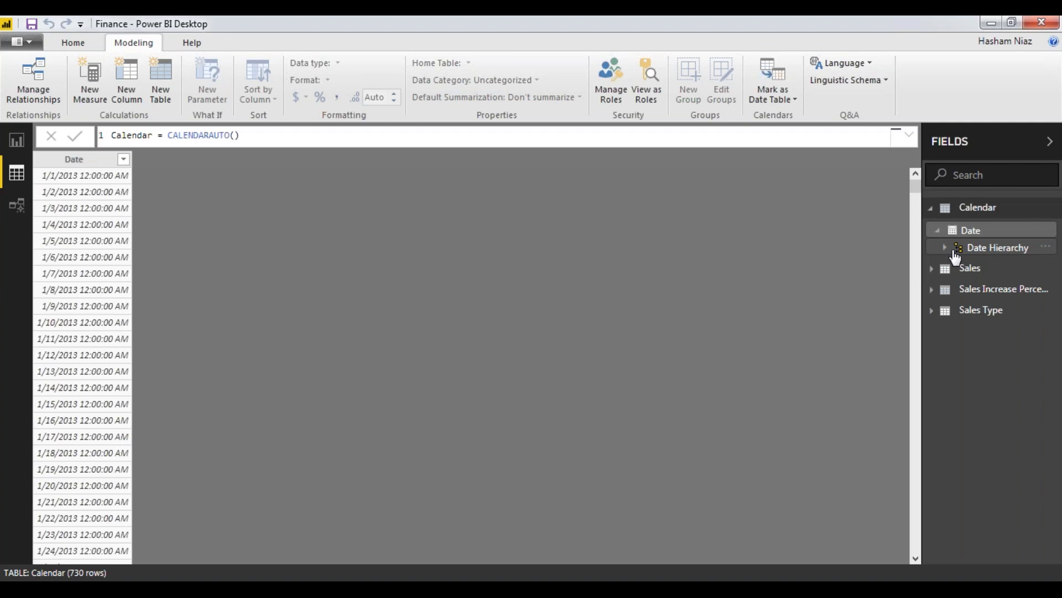
pyautogui.click(946, 248)
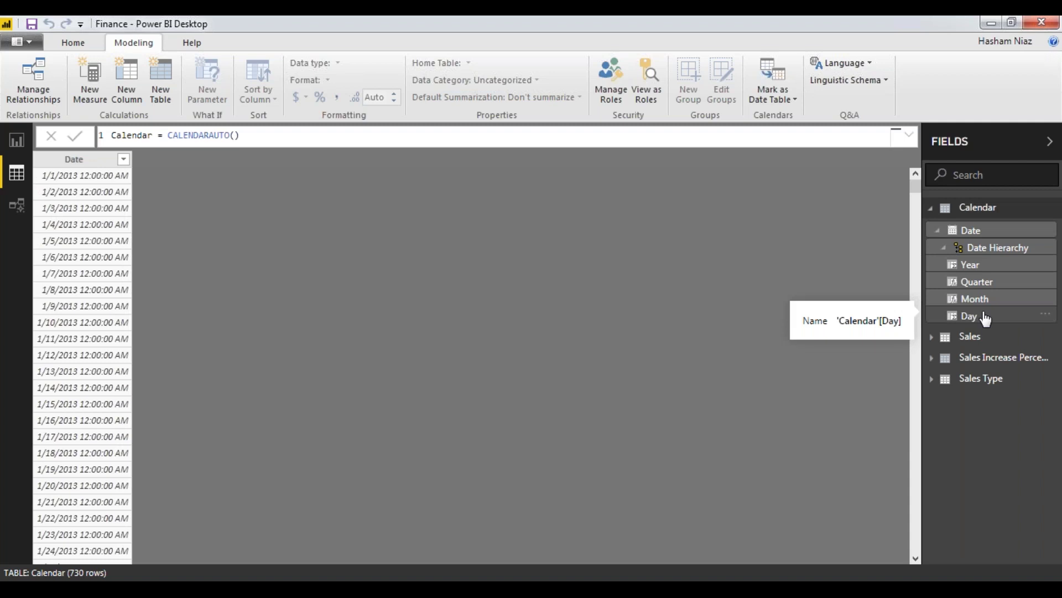
pyautogui.click(931, 208)
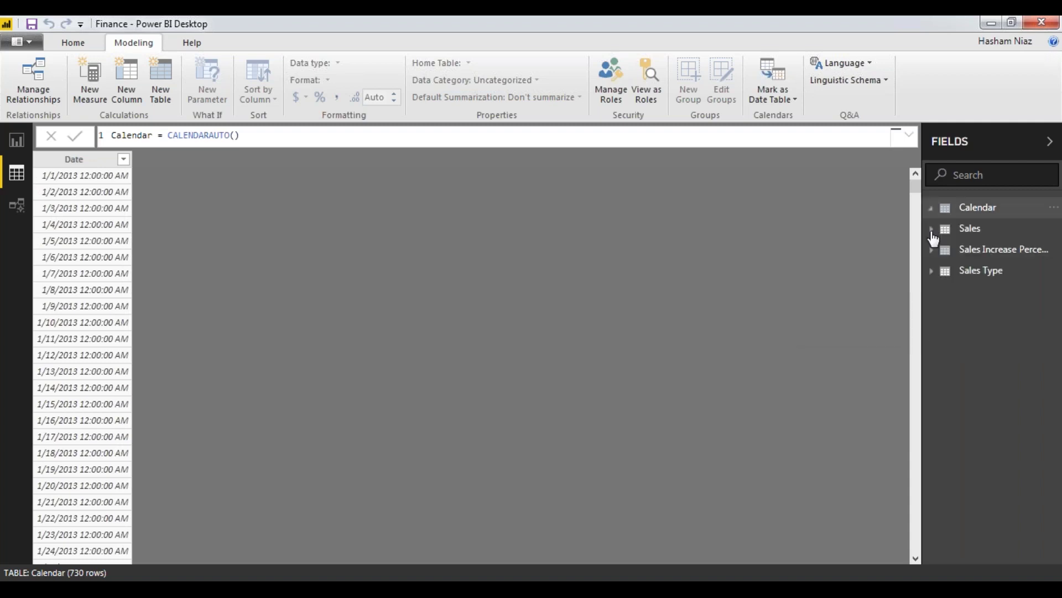
# - Show the Sales Type table's data and view the manual table creation dialog without creating a table
pyautogui.click(957, 276)
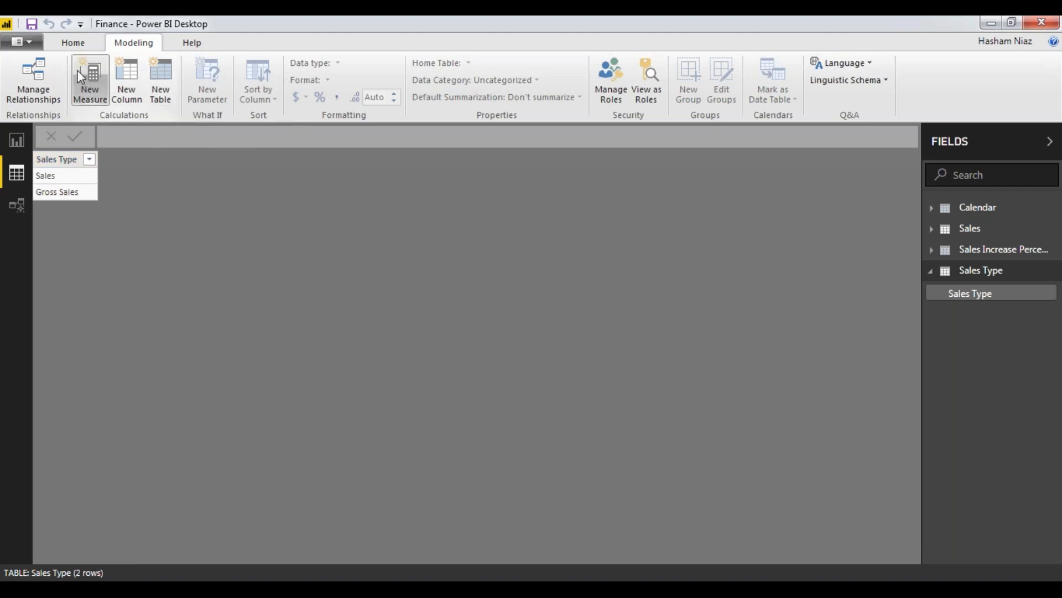
pyautogui.click(72, 43)
pyautogui.click(221, 101)
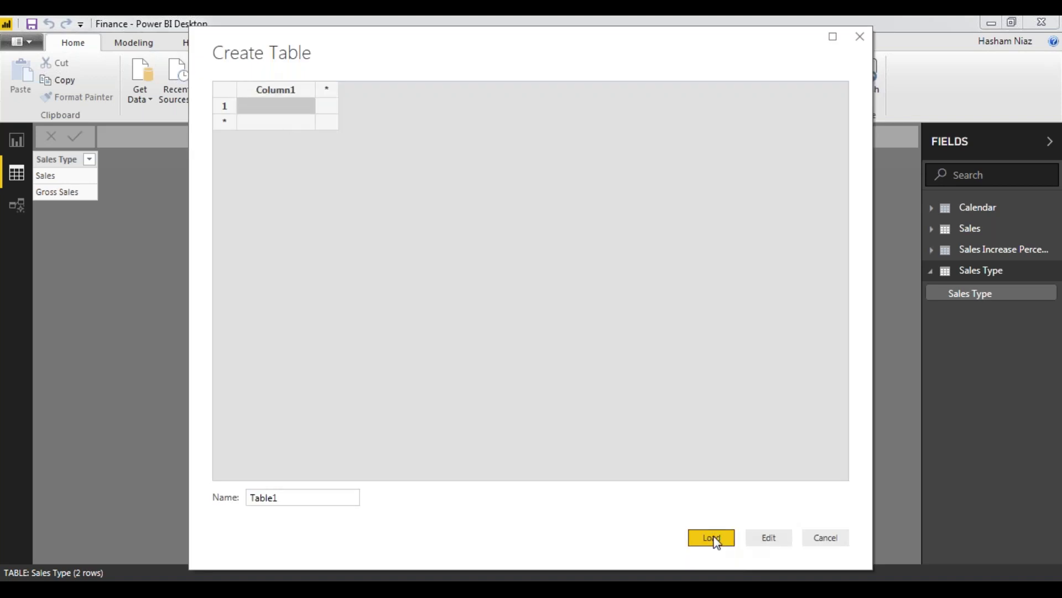
pyautogui.click(836, 542)
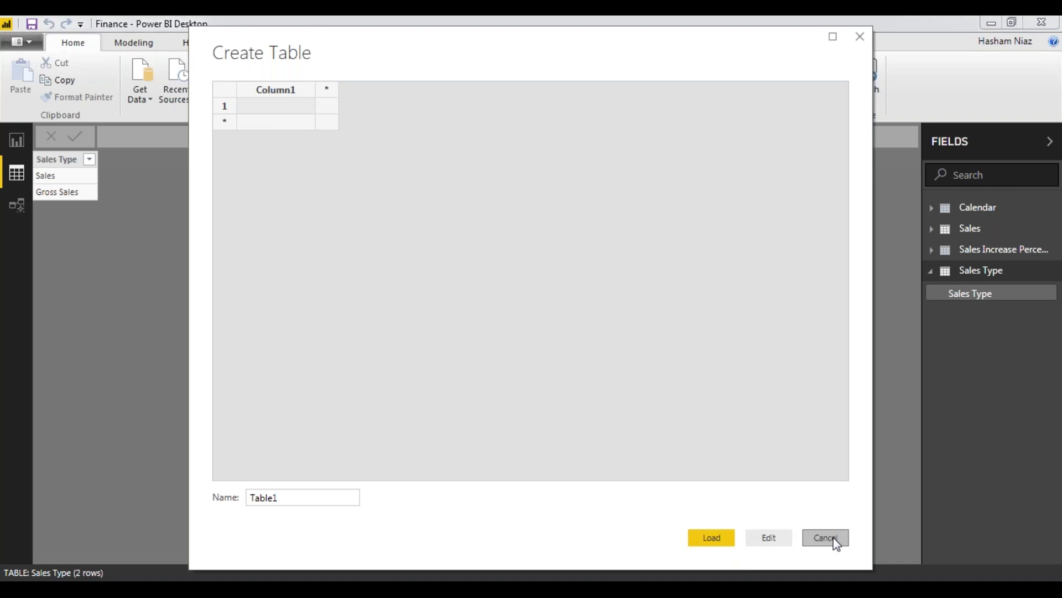
pyautogui.click(834, 538)
# - Examine the relationship between the Sales and Calendar tables in the model diagram and in its relationship settings
pyautogui.click(19, 209)
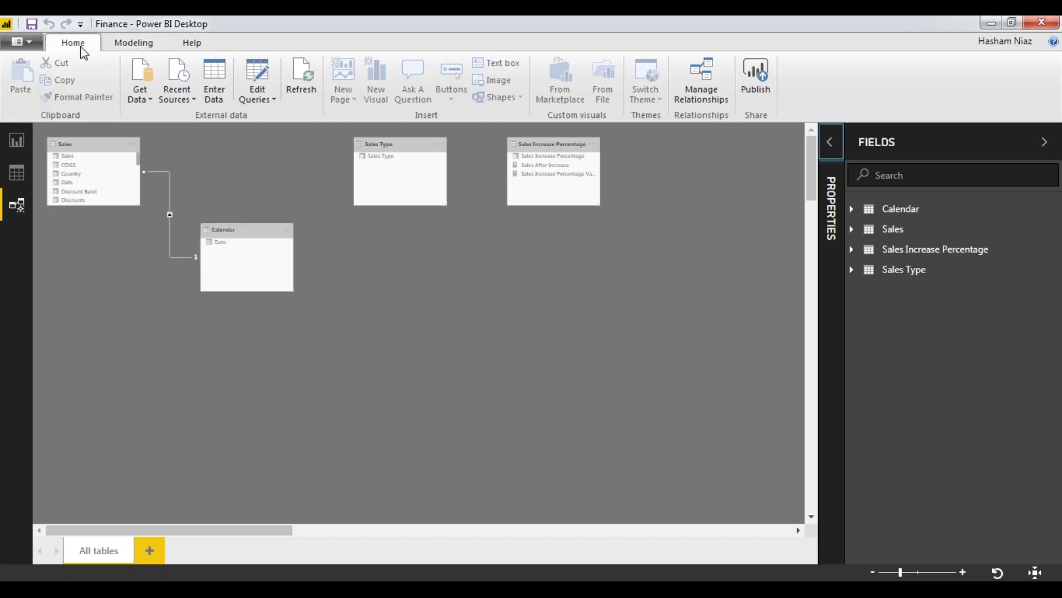
pyautogui.click(17, 142)
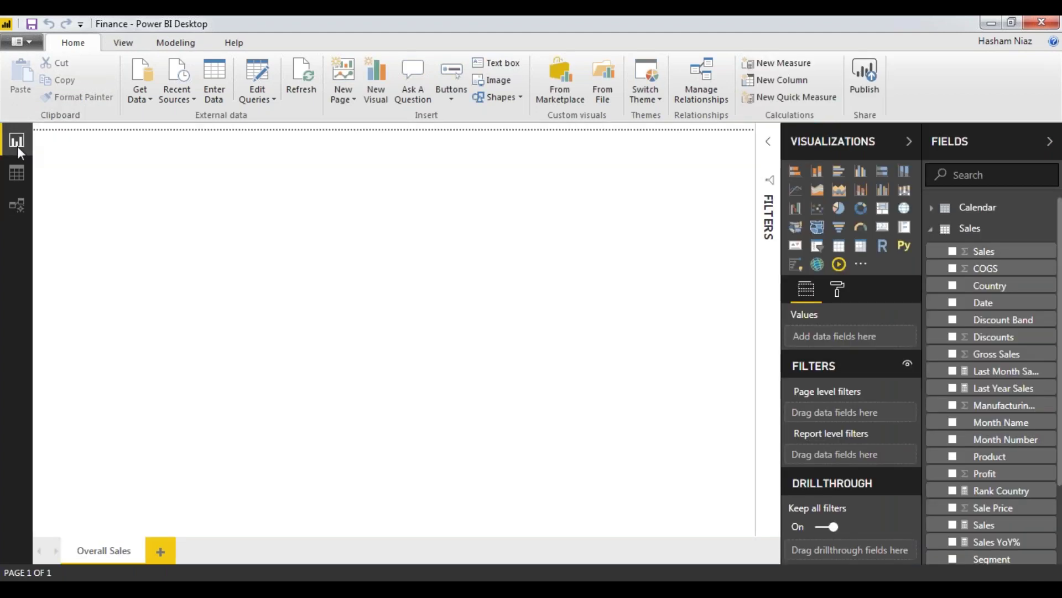
pyautogui.click(692, 81)
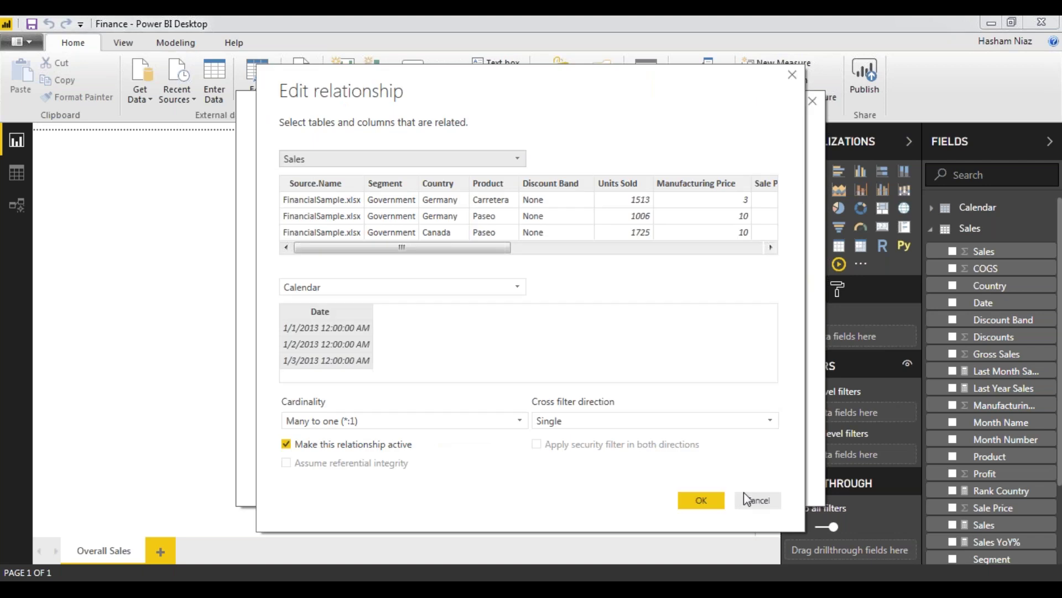
pyautogui.click(746, 495)
# - Try to create a Many to one (*:1) relationship from the Sales table's Date column to the Calendar table's Date column
pyautogui.click(282, 434)
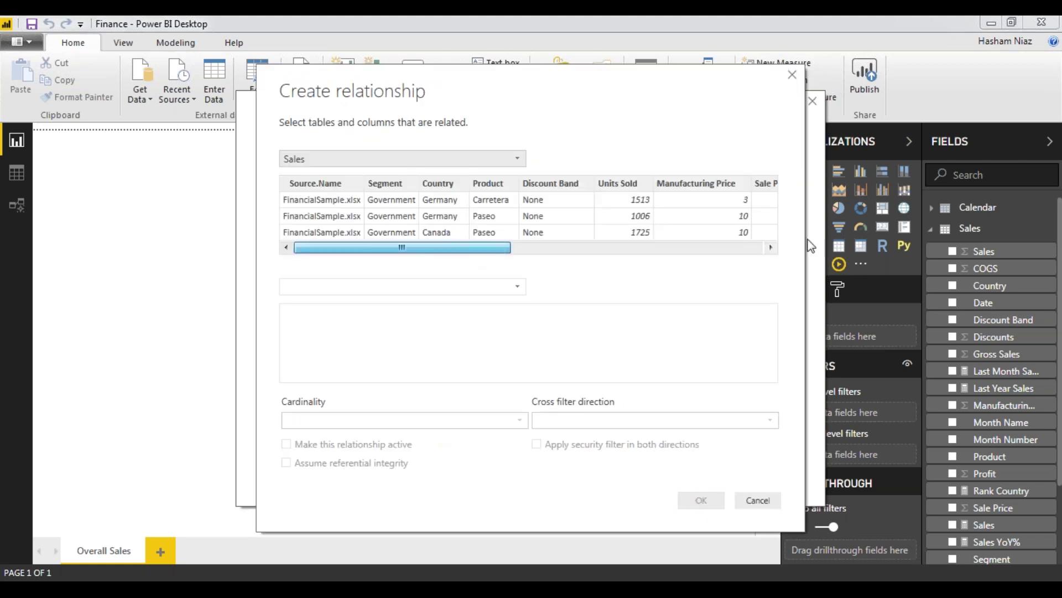
pyautogui.click(636, 248)
pyautogui.click(534, 224)
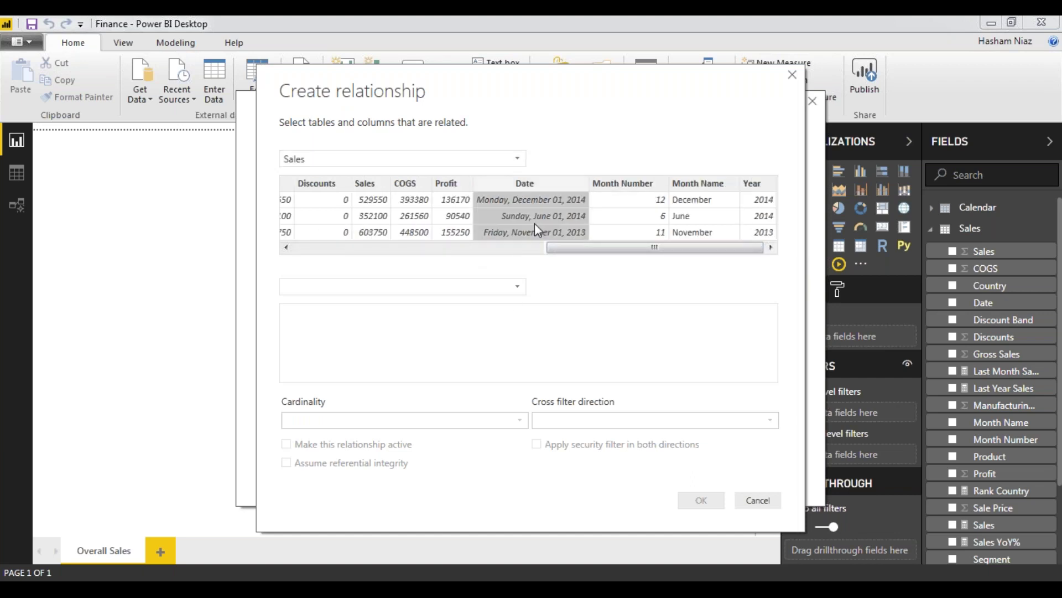
pyautogui.click(513, 286)
pyautogui.click(446, 302)
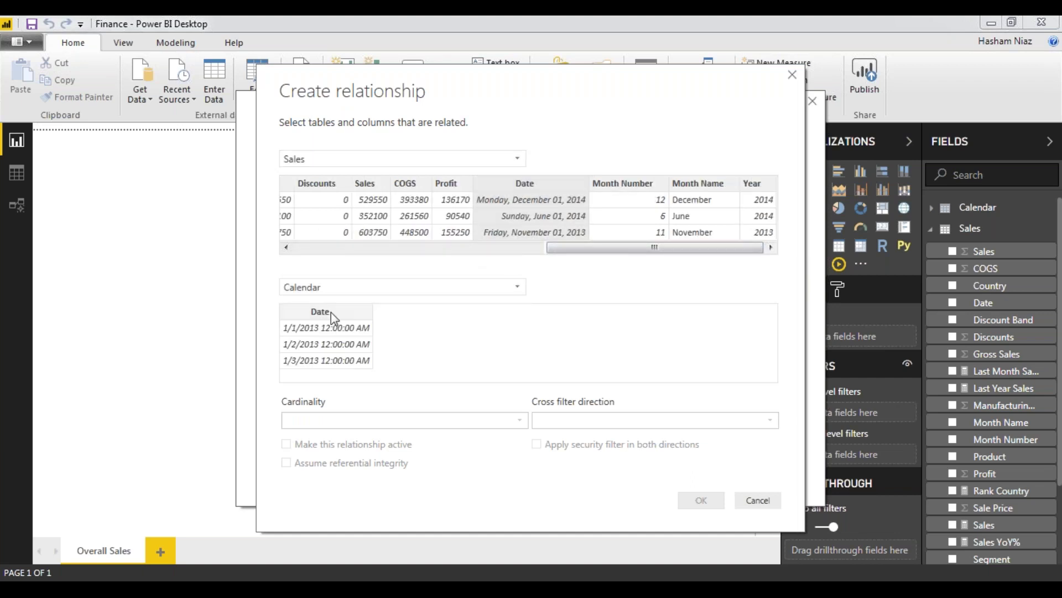
pyautogui.click(331, 312)
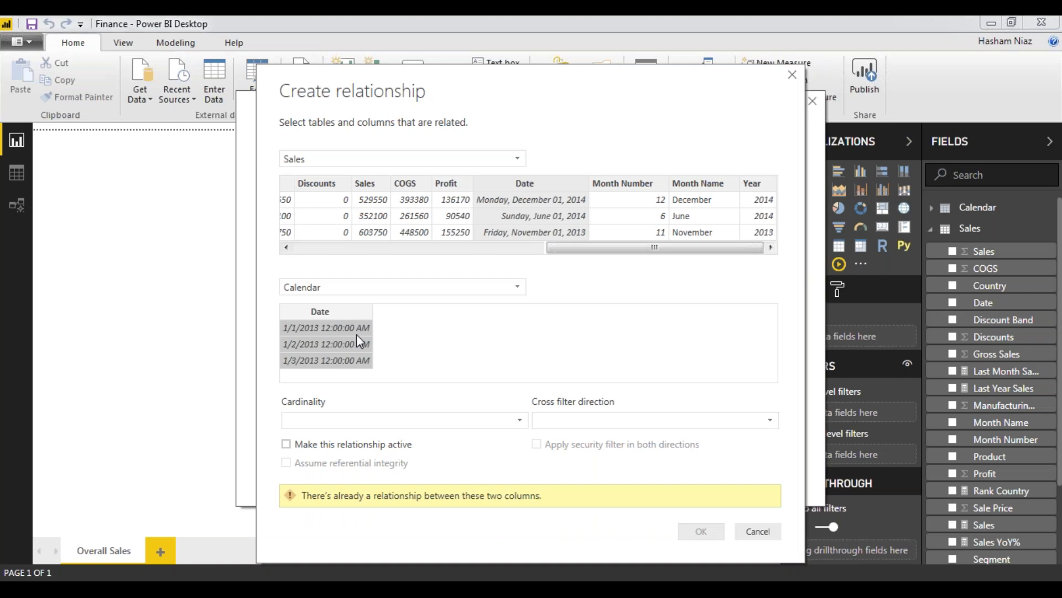
pyautogui.click(399, 420)
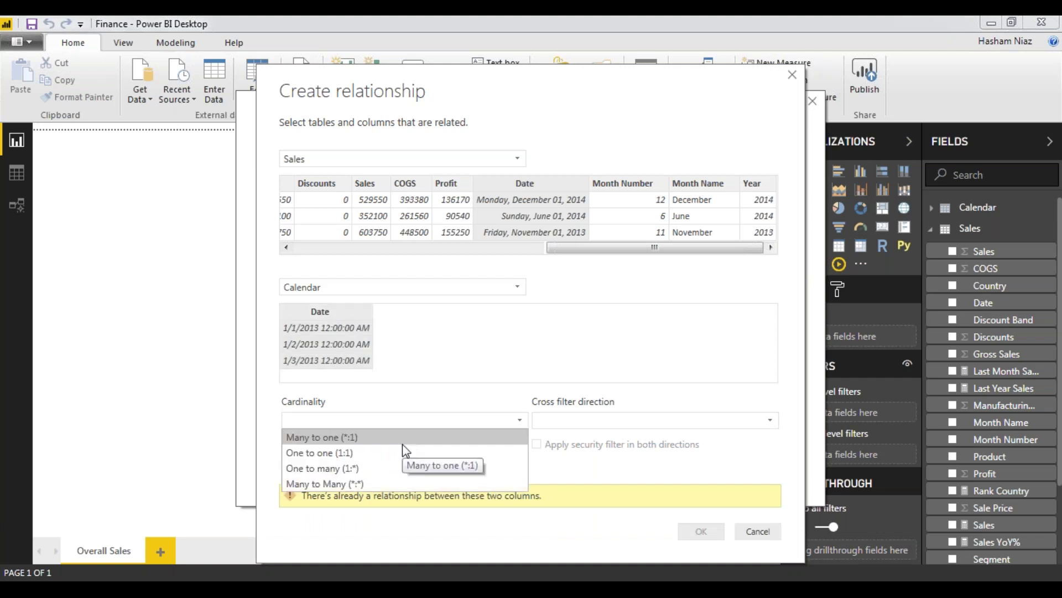
pyautogui.click(402, 444)
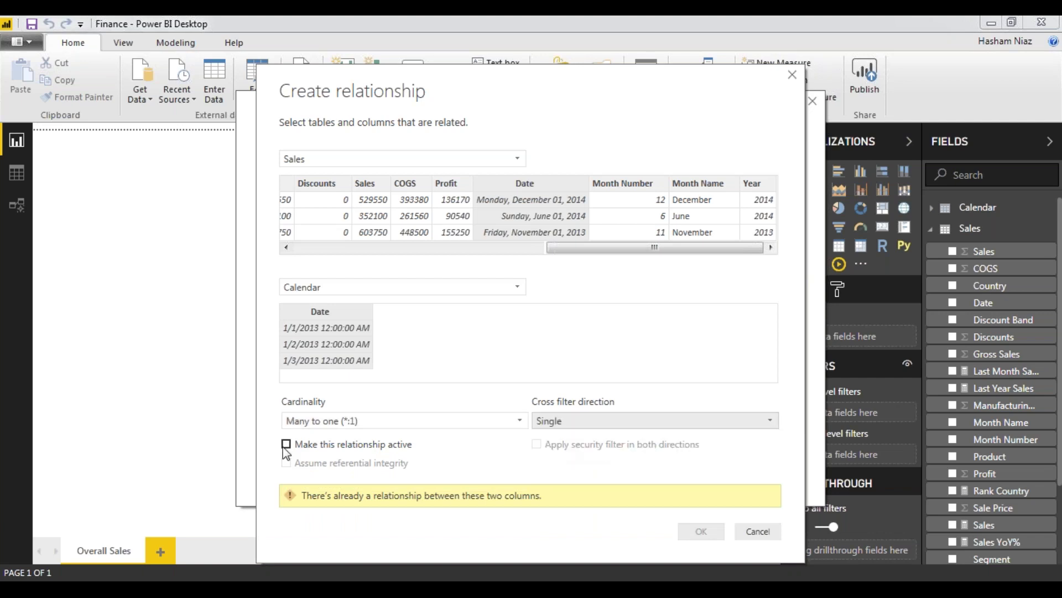
pyautogui.click(750, 530)
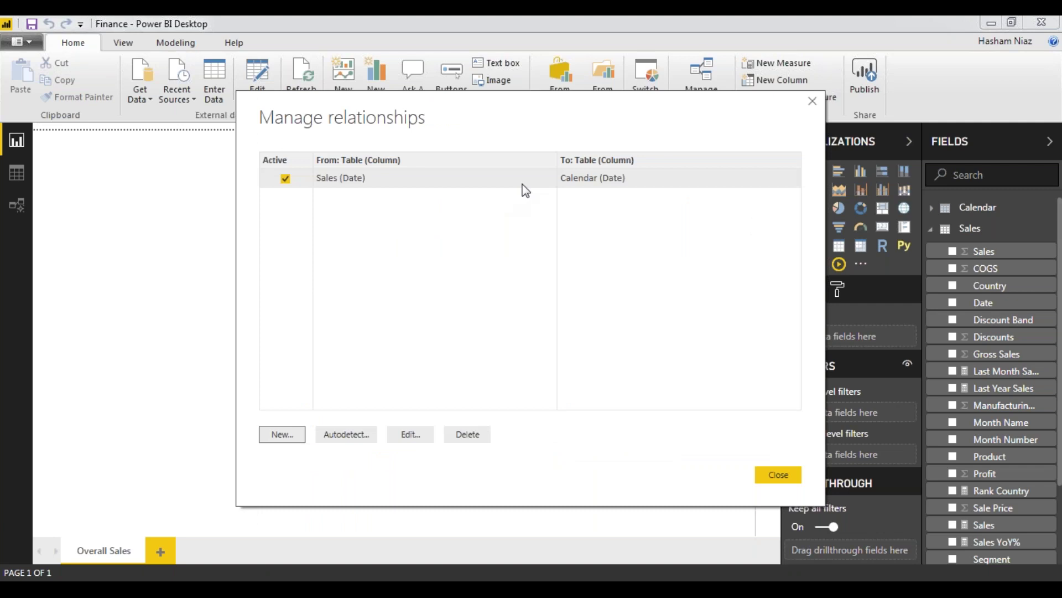
# - Review the cardinality and cross filter settings of the existing Sales (Date) to Calendar (Date) relationship
pyautogui.doubleClick(524, 190)
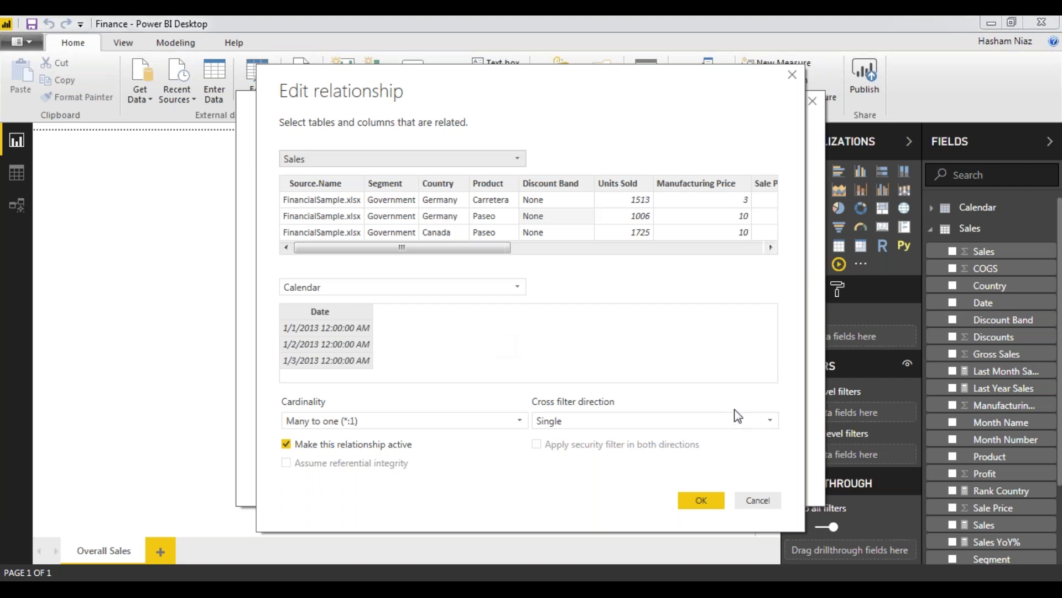
pyautogui.click(751, 505)
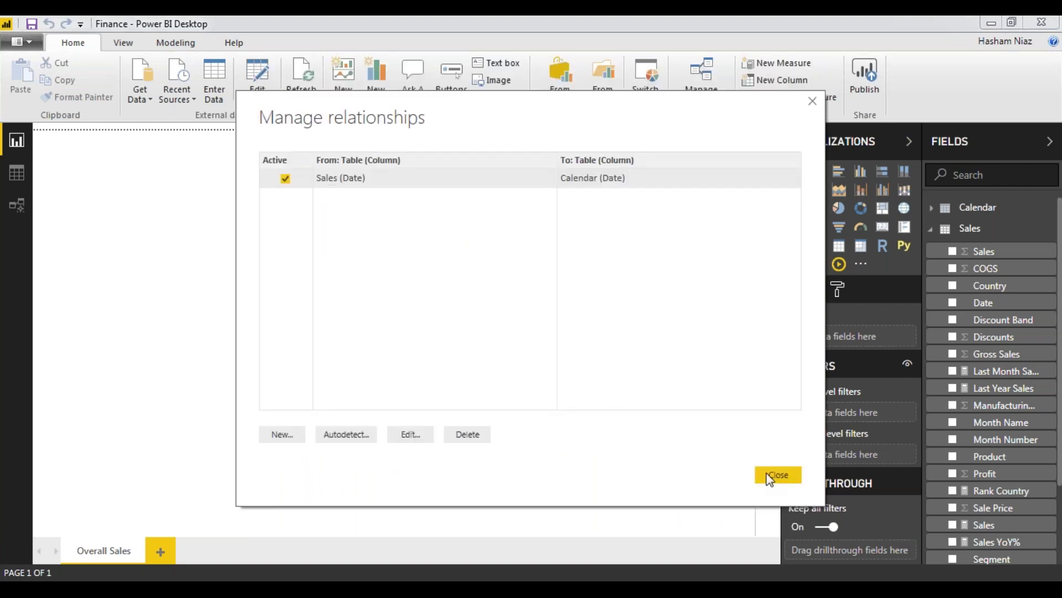
pyautogui.click(769, 475)
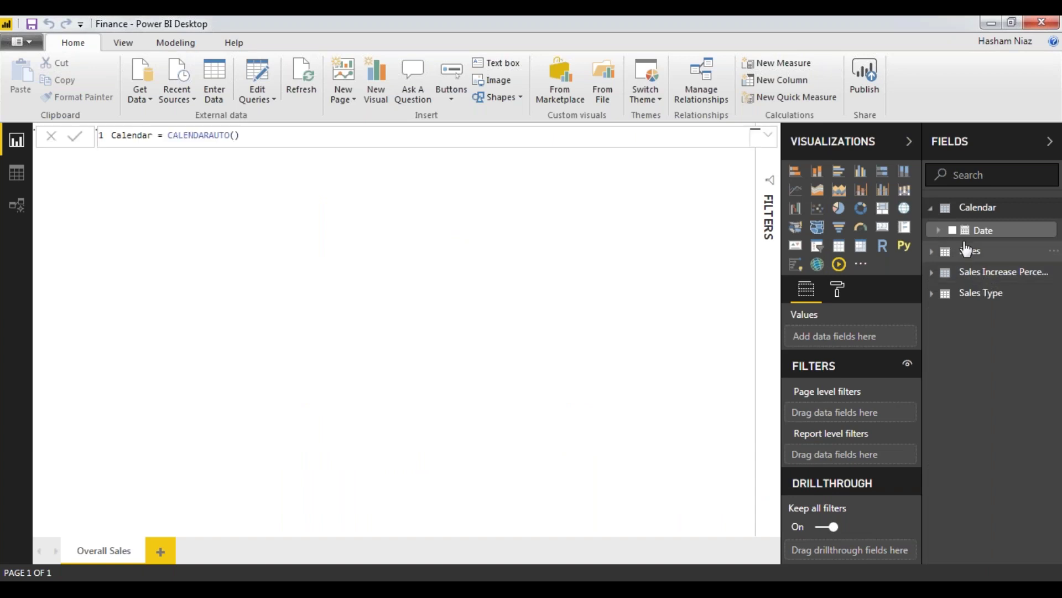
# - Add a slicer for Year from the Calendar table's Date hierarchy to the Overall Sales page and reduce its height
pyautogui.click(939, 230)
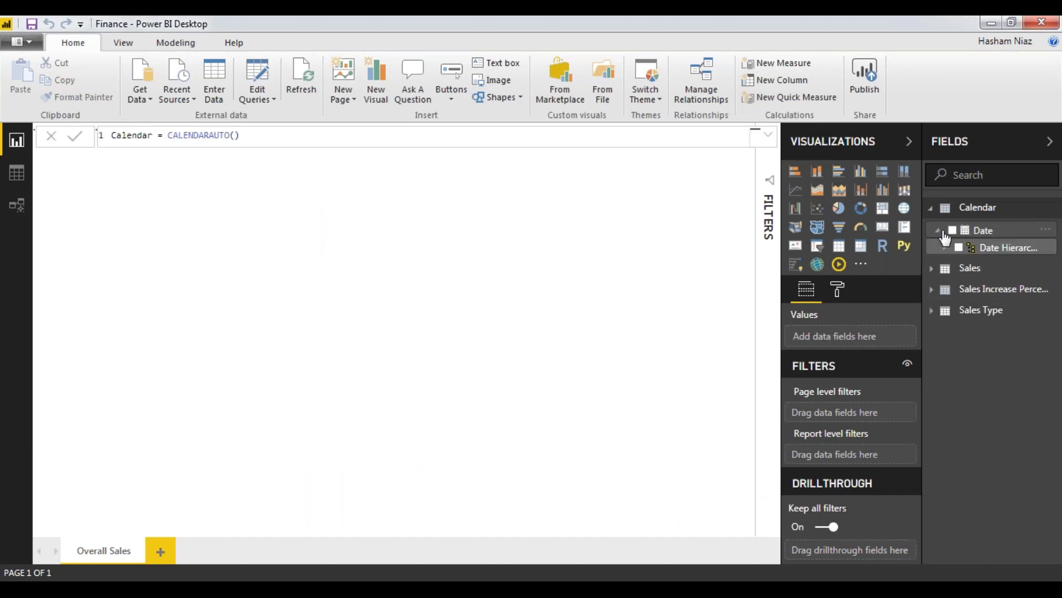
pyautogui.click(944, 247)
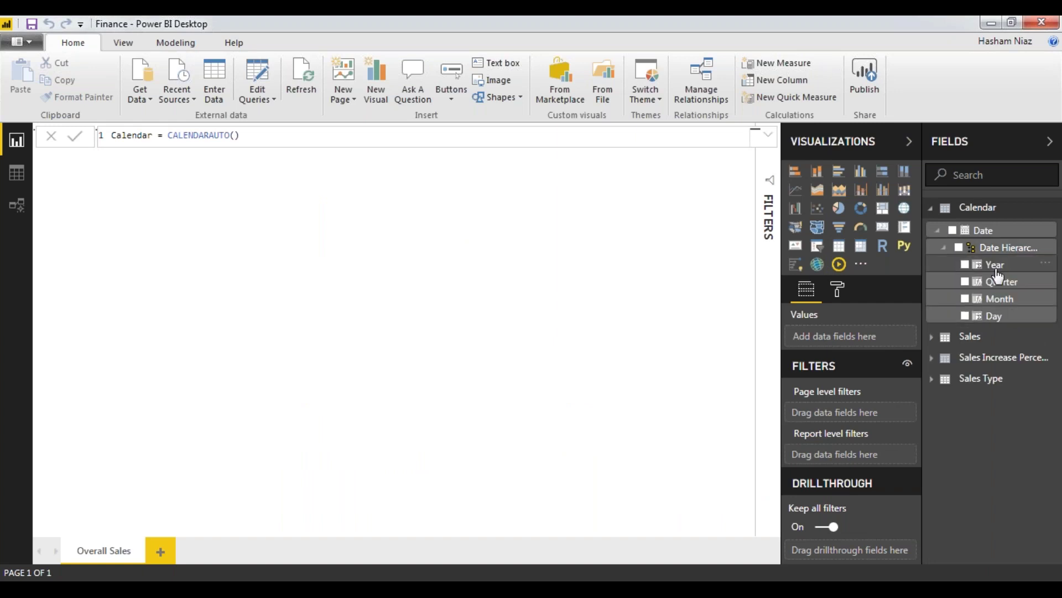
pyautogui.moveTo(995, 265); pyautogui.dragTo(376, 277)
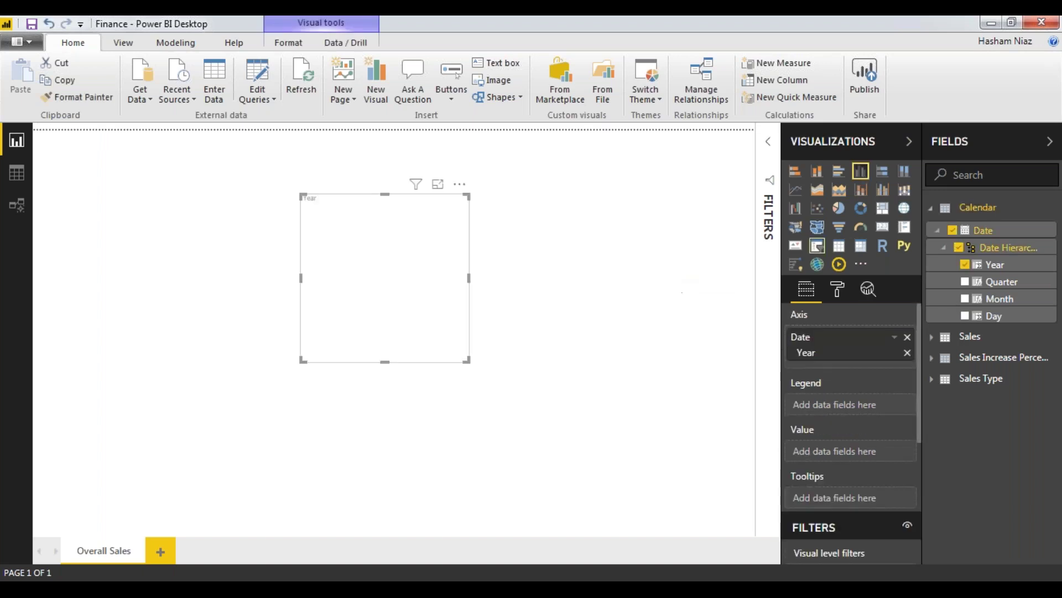
pyautogui.click(817, 246)
pyautogui.moveTo(466, 360); pyautogui.dragTo(463, 261)
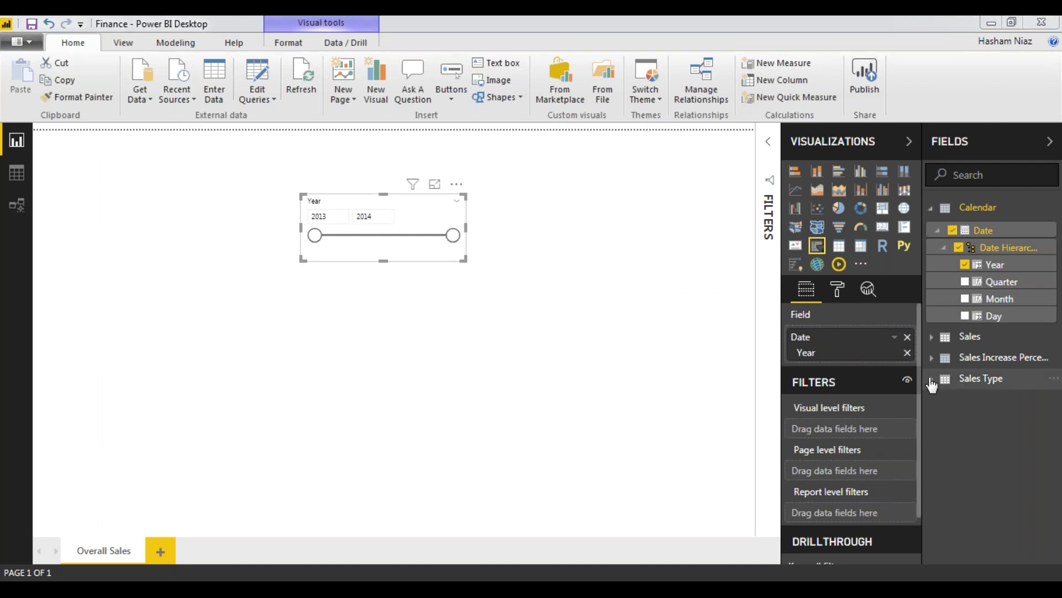
# - Add a new visual with the Sales table's Sales measure as its value below the Year slicer
pyautogui.click(941, 336)
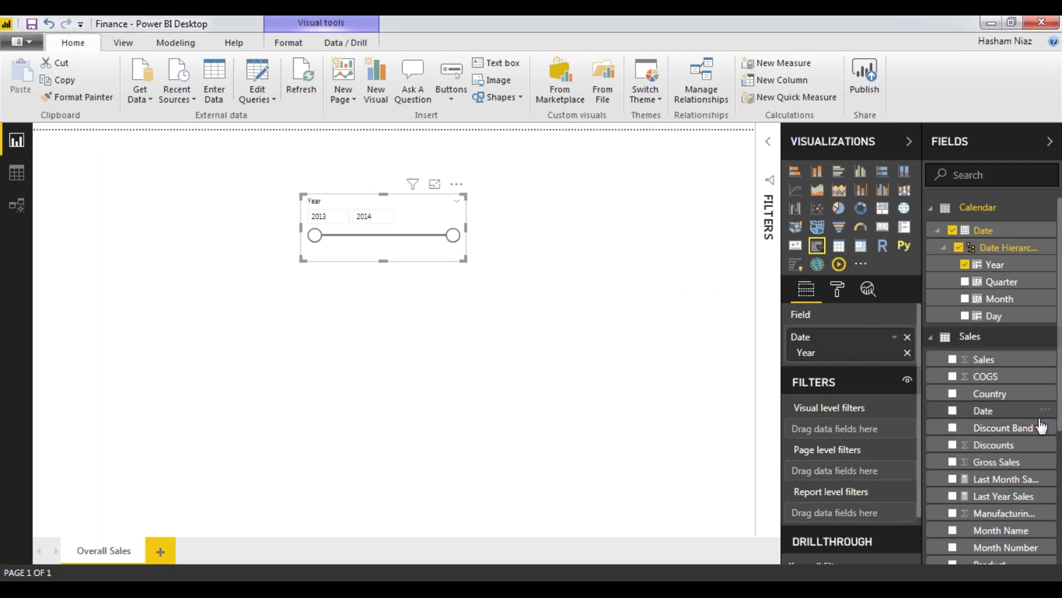
pyautogui.scroll(-3, 1030, 421)
pyautogui.scroll(-1, 1040, 426)
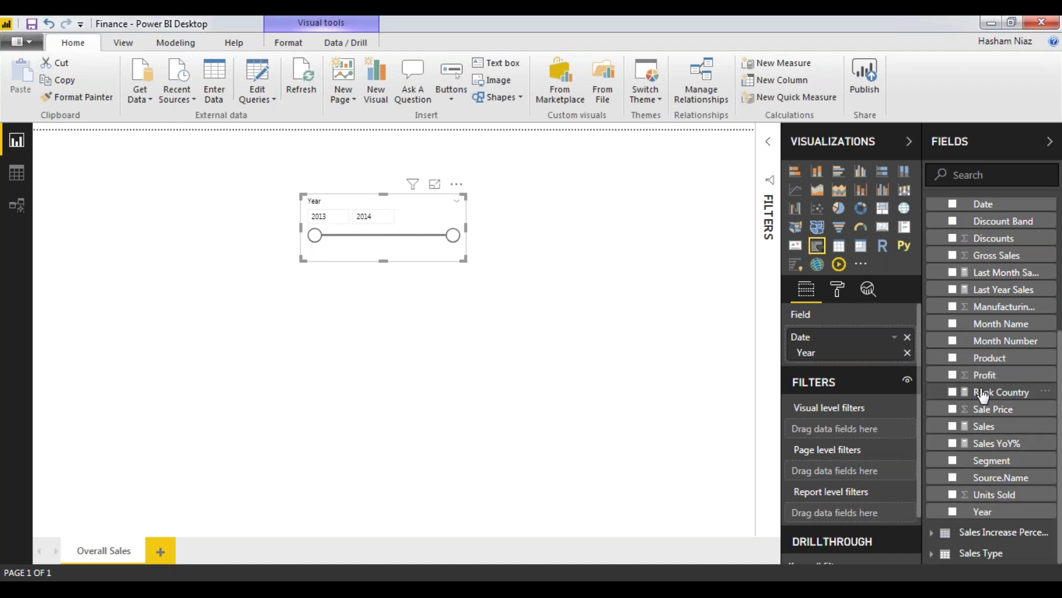
pyautogui.scroll(1, 983, 396)
pyautogui.scroll(3, 983, 396)
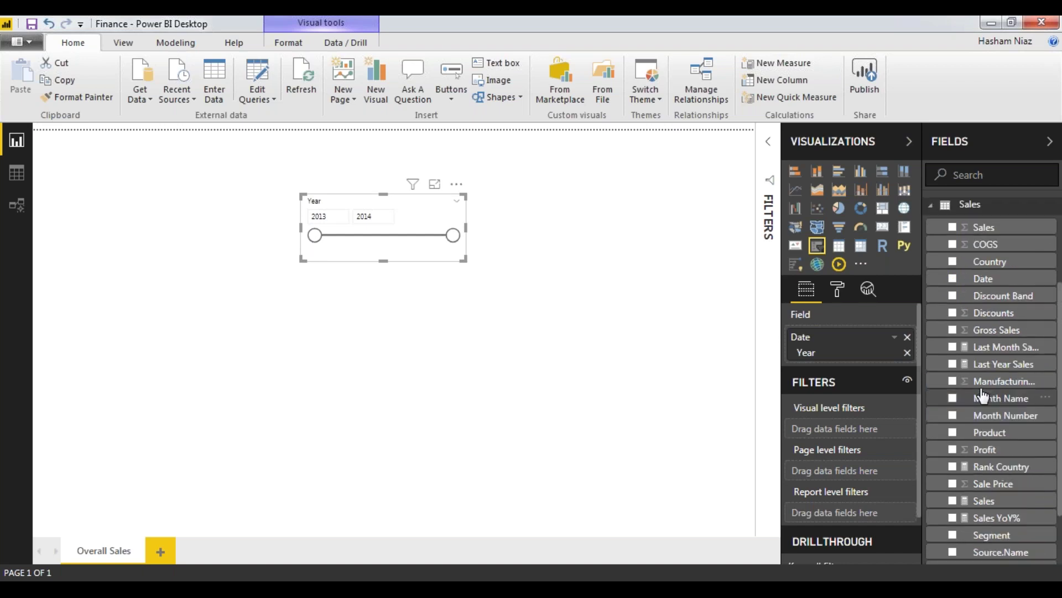
pyautogui.scroll(-4, 983, 421)
pyautogui.moveTo(973, 427); pyautogui.dragTo(400, 287)
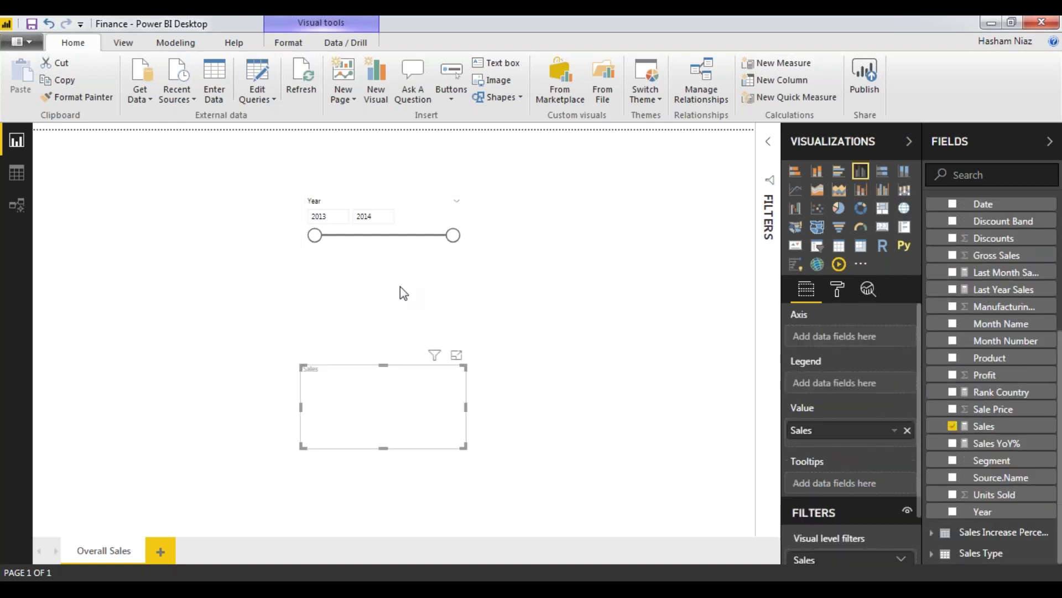
# - Change the Year slicer to a list and filter the Sales column chart by 2014 and by 2013 to compare their sales
pyautogui.click(461, 209)
pyautogui.click(476, 216)
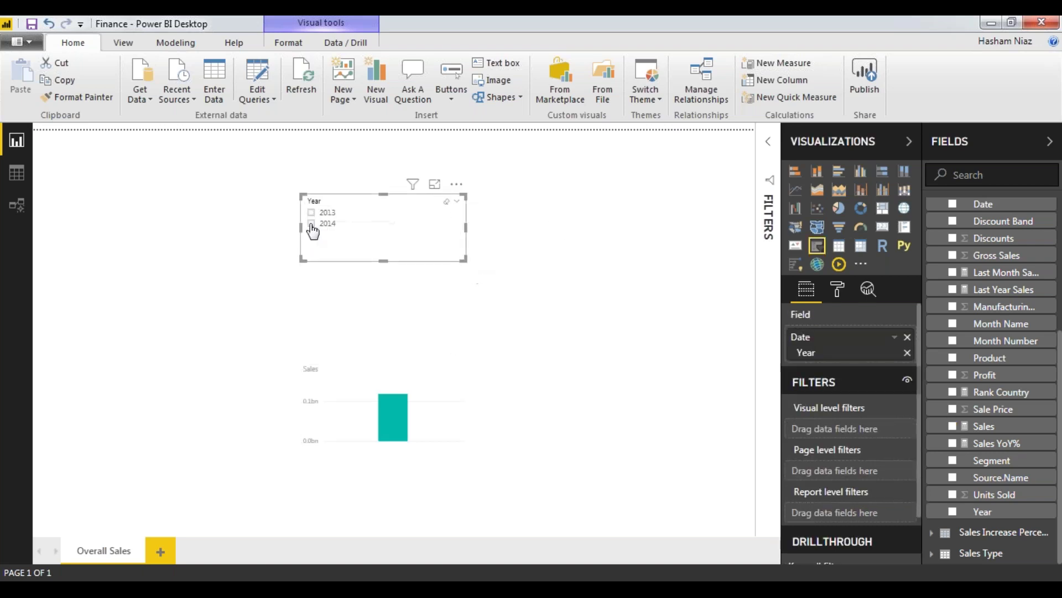
pyautogui.click(311, 223)
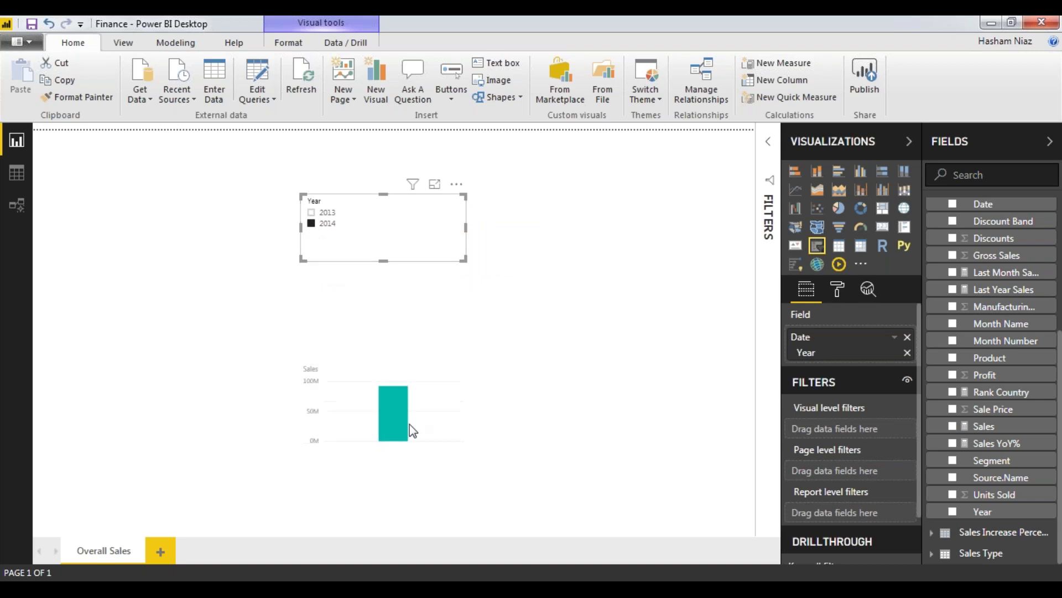
pyautogui.moveTo(399, 421)
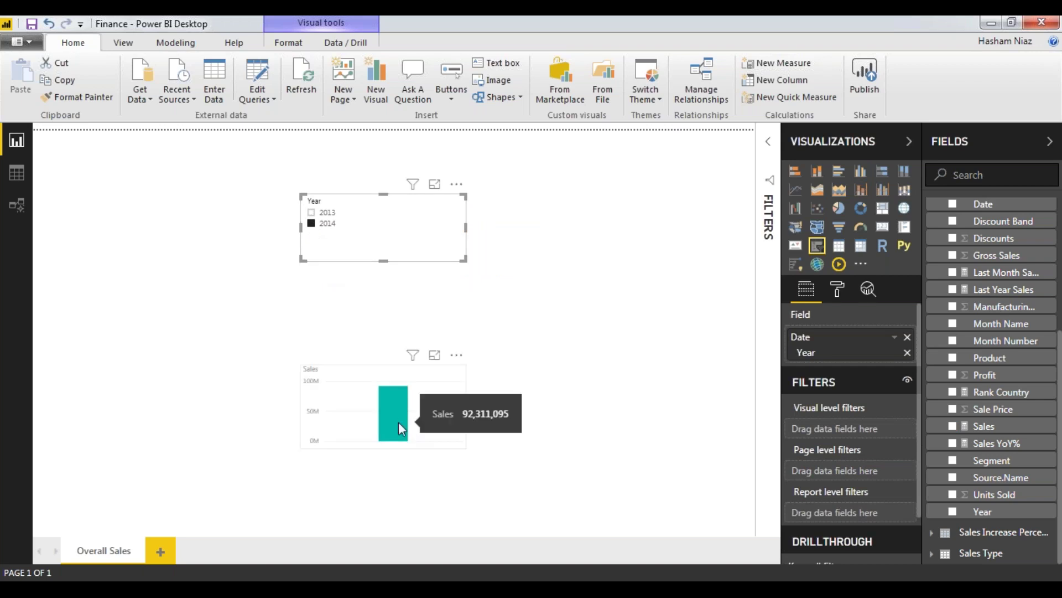
pyautogui.click(311, 213)
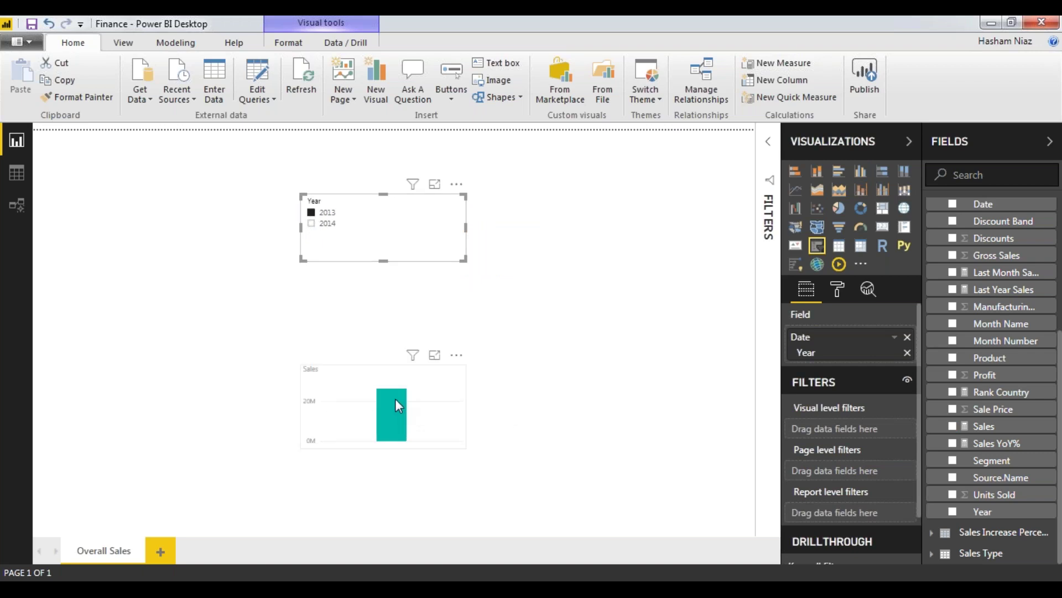
pyautogui.moveTo(395, 398)
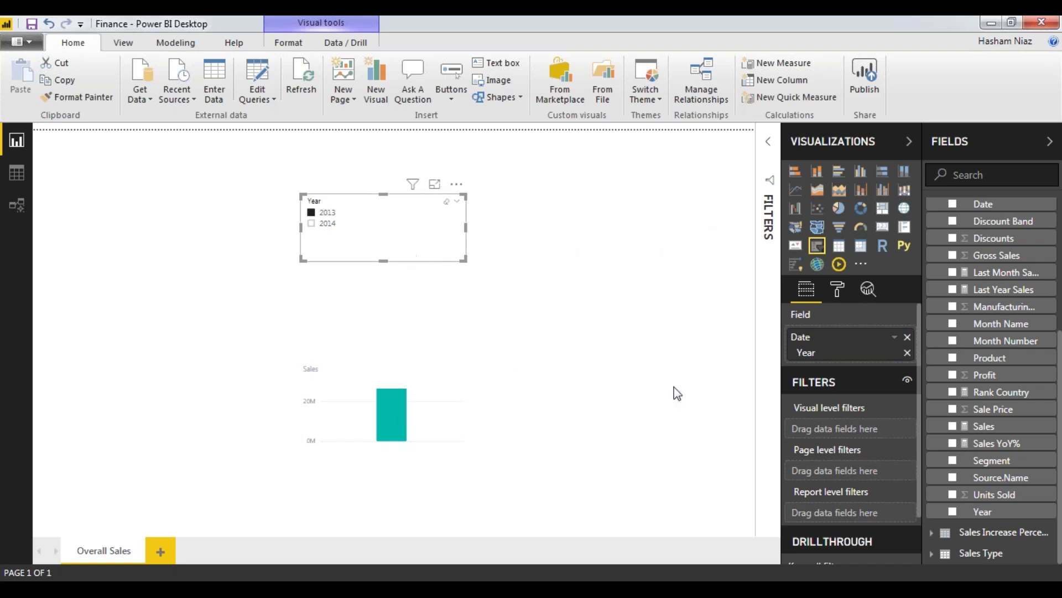
# - Add a slicer for the Sales Type table's Sales Type field beside the Year slicer and select Sales in it
pyautogui.click(971, 433)
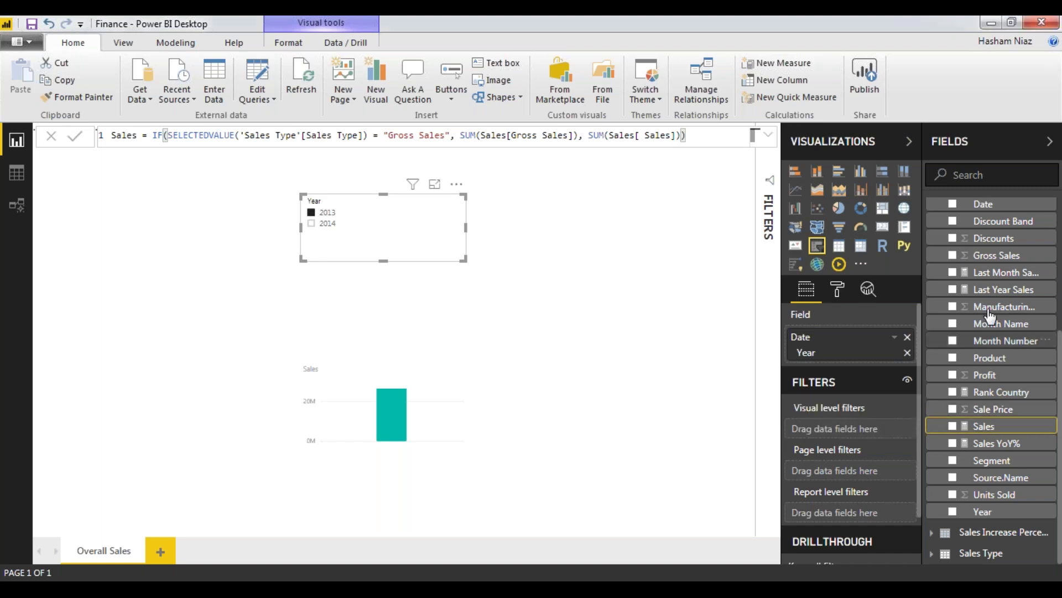
pyautogui.scroll(4, 990, 316)
pyautogui.click(931, 209)
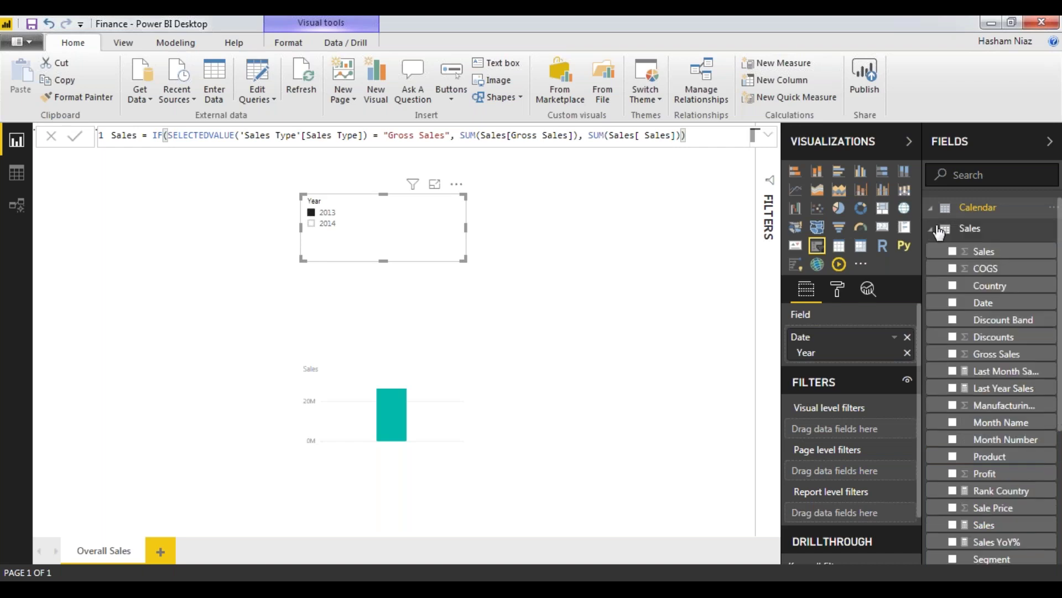
pyautogui.scroll(-1, 1003, 487)
pyautogui.scroll(2, 990, 332)
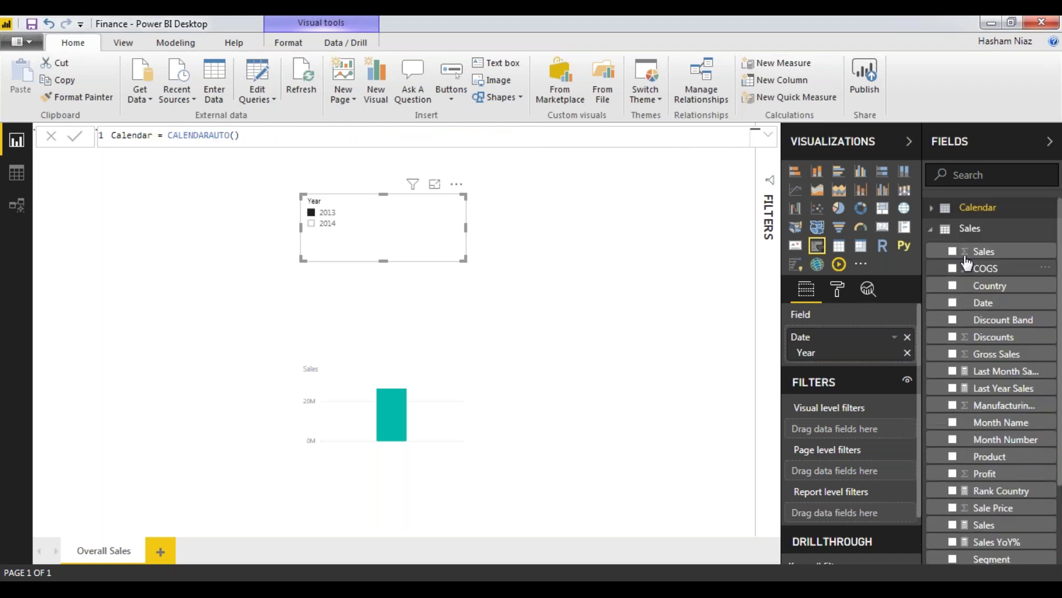
pyautogui.click(935, 228)
pyautogui.click(935, 271)
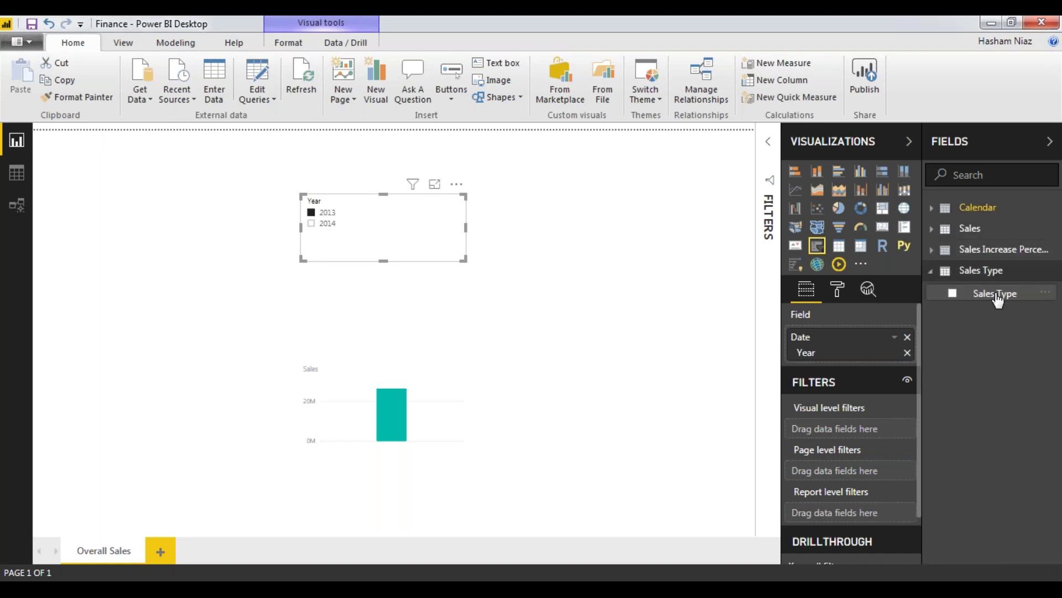
pyautogui.moveTo(976, 293); pyautogui.dragTo(156, 230)
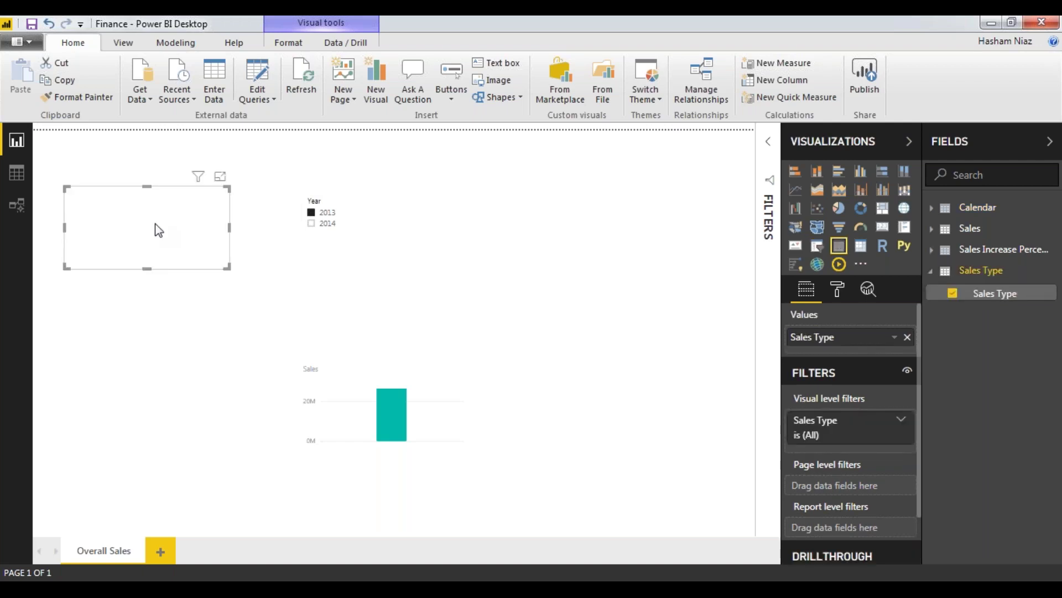
pyautogui.click(817, 245)
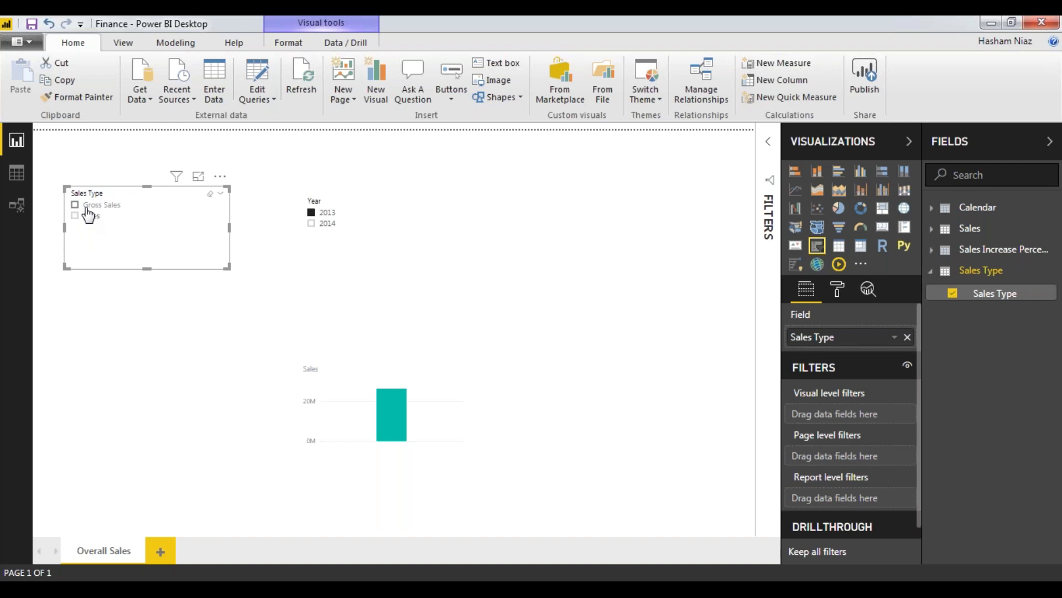
pyautogui.click(88, 214)
pyautogui.click(83, 216)
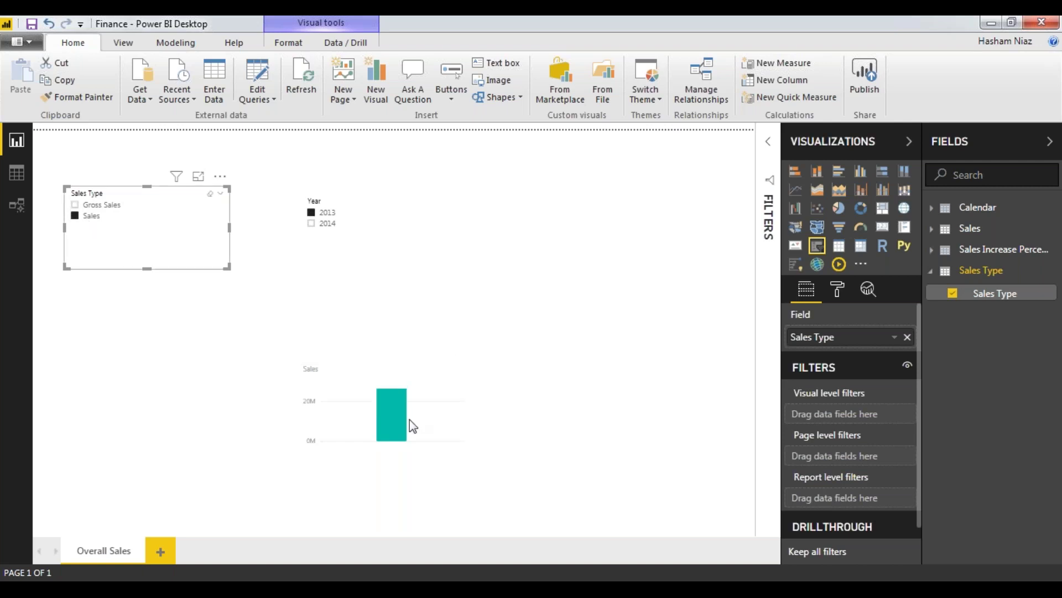
# - Examine the Sales measure's full formula in the Sales table, including how it chooses between Gross Sales and Sales
pyautogui.click(943, 274)
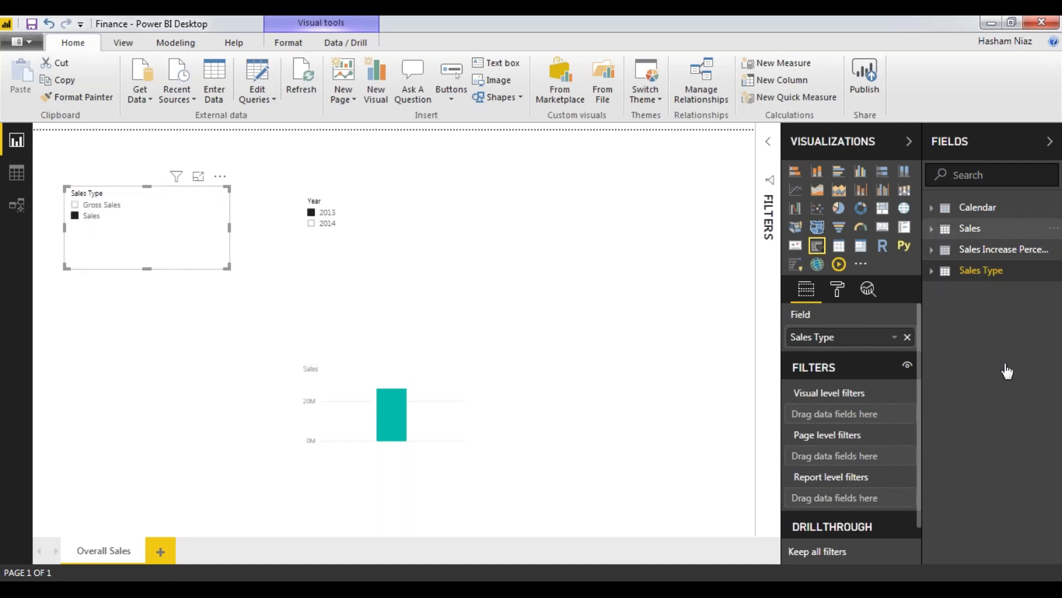
pyautogui.click(971, 228)
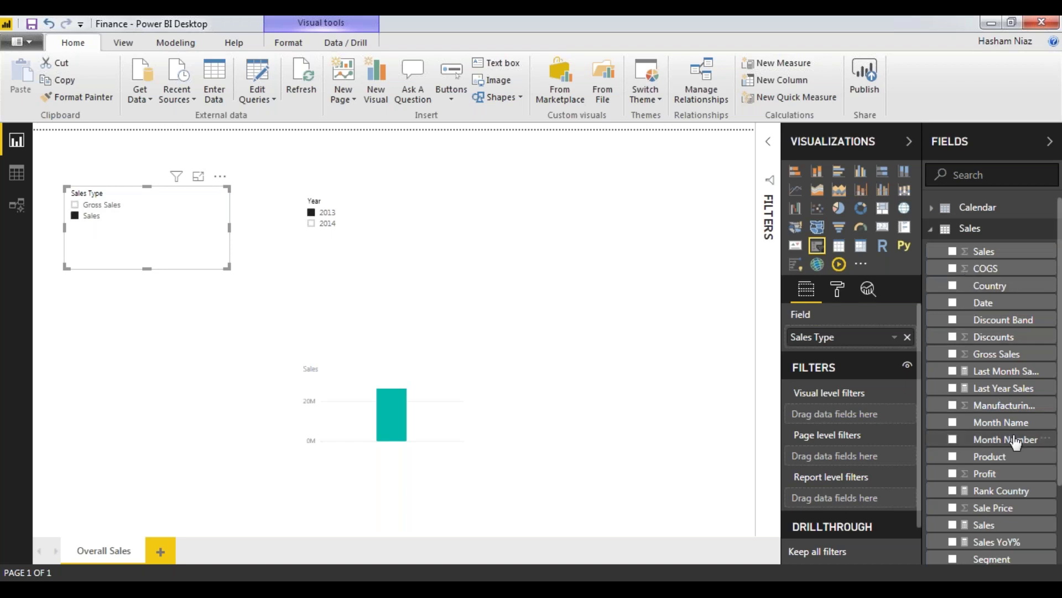
pyautogui.scroll(-3, 1015, 443)
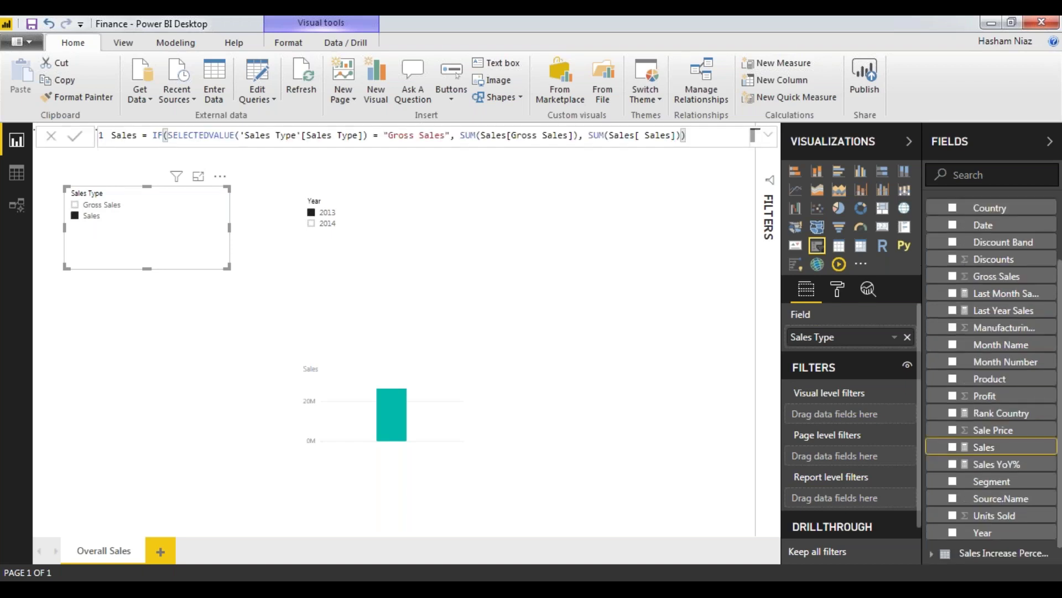
pyautogui.click(770, 137)
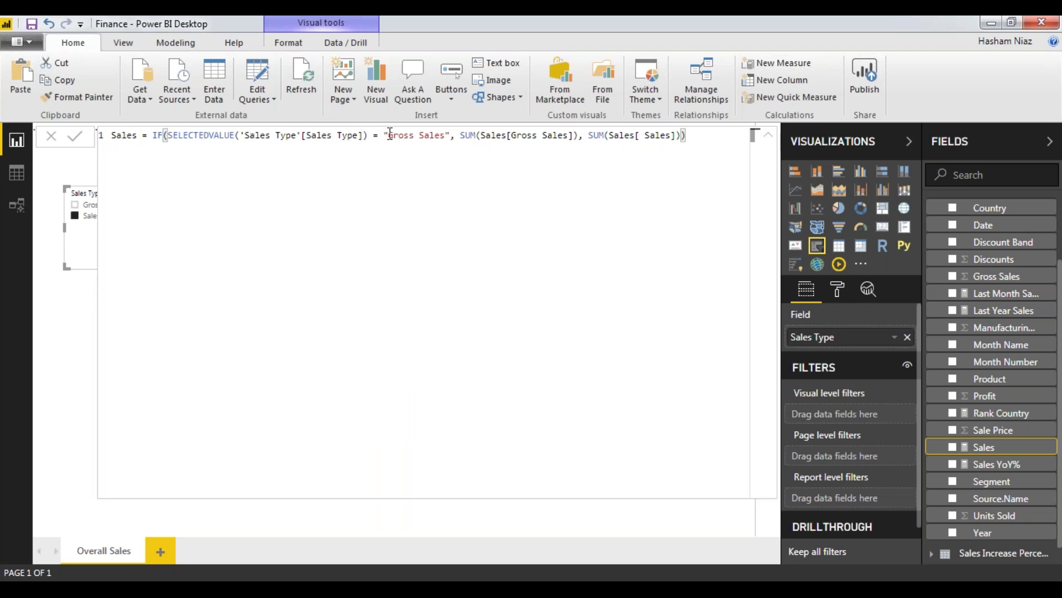
pyautogui.moveTo(460, 135); pyautogui.dragTo(673, 136)
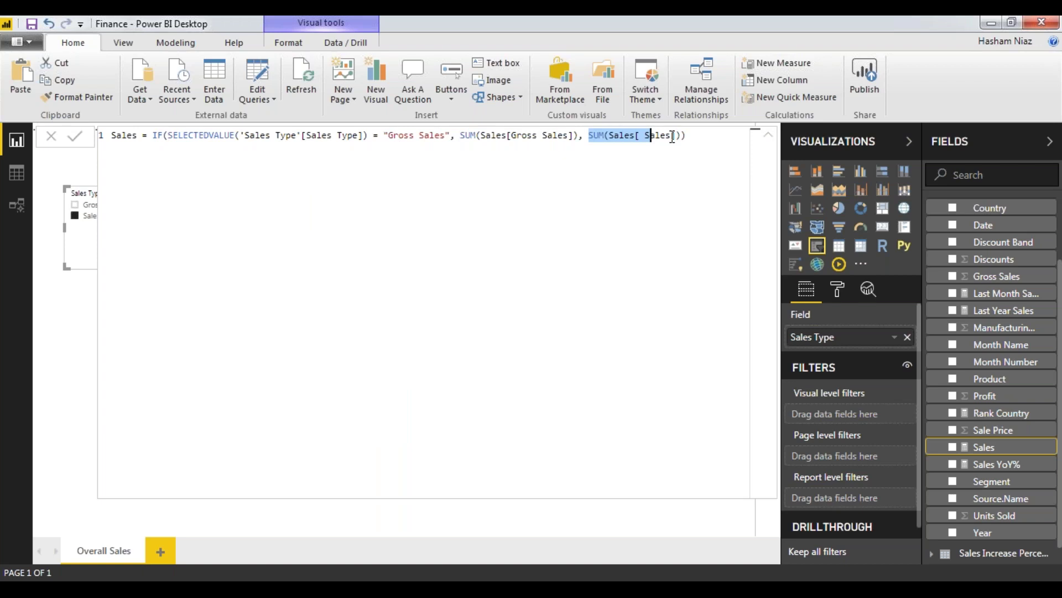
pyautogui.moveTo(673, 135); pyautogui.dragTo(670, 135)
pyautogui.click(69, 153)
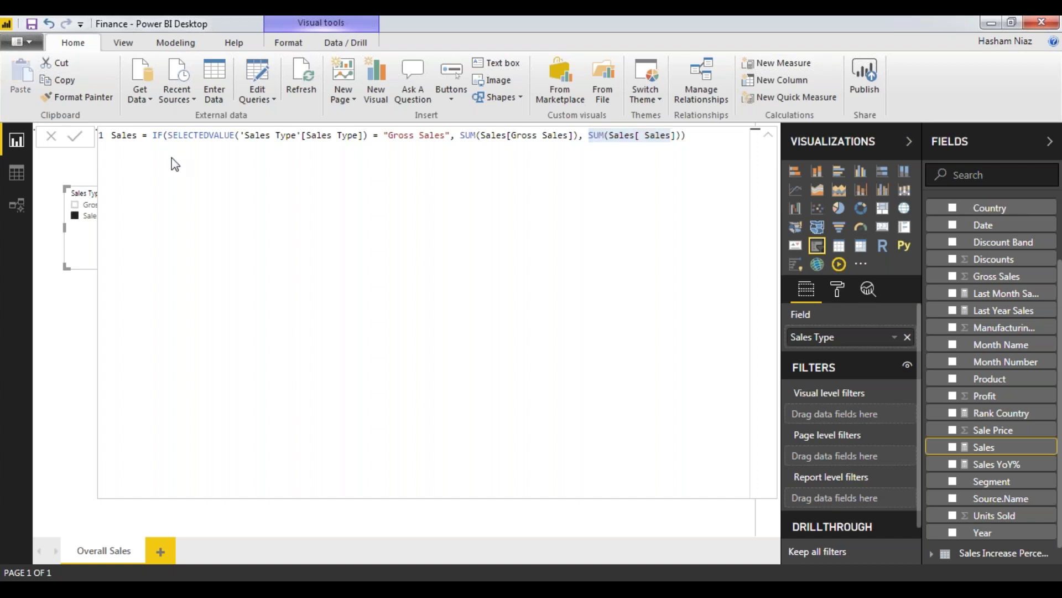
pyautogui.doubleClick(124, 135)
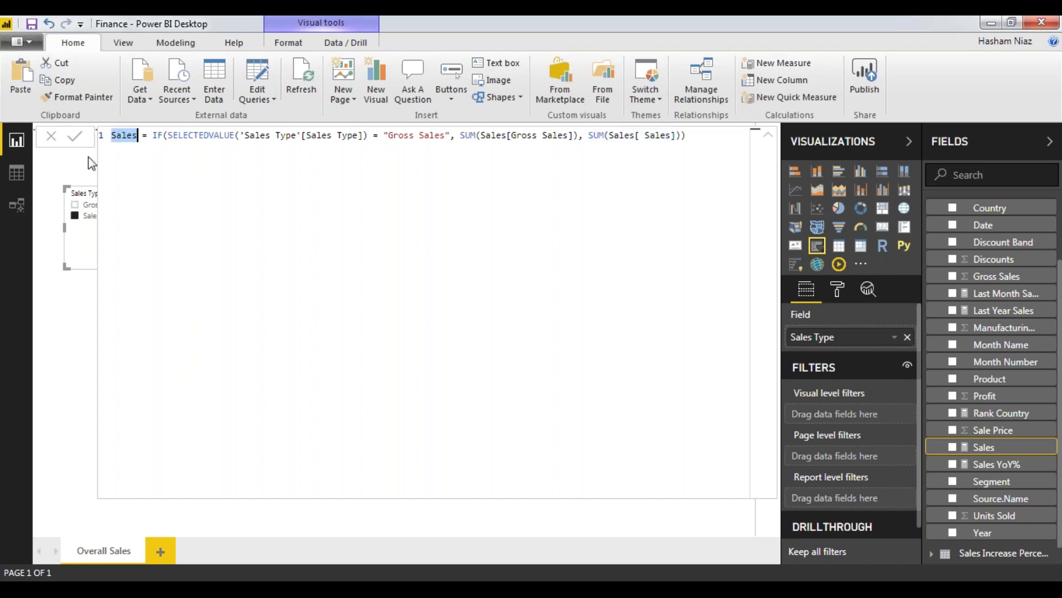
pyautogui.click(74, 213)
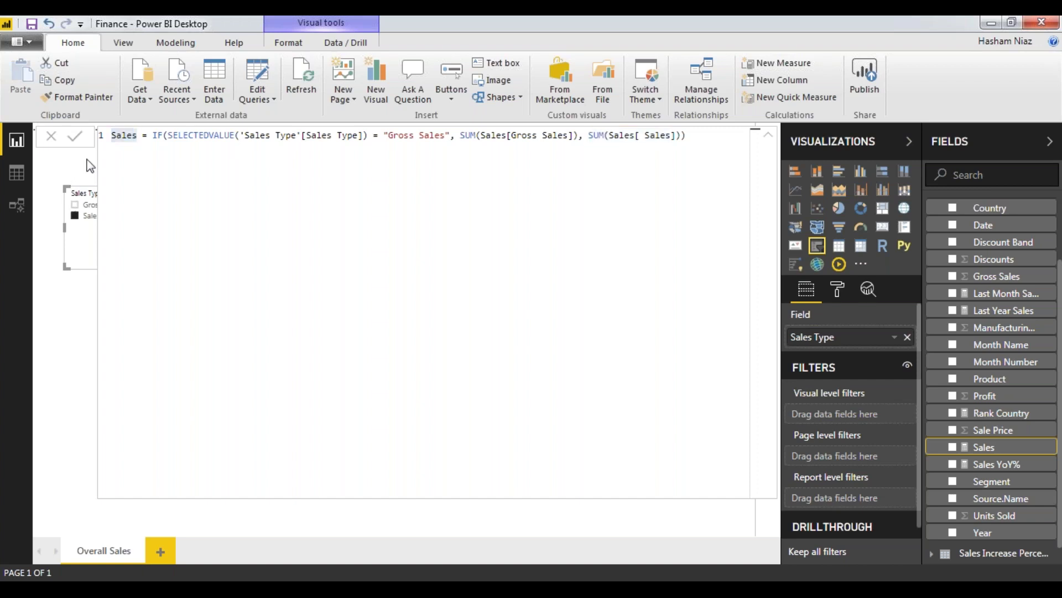
pyautogui.click(768, 135)
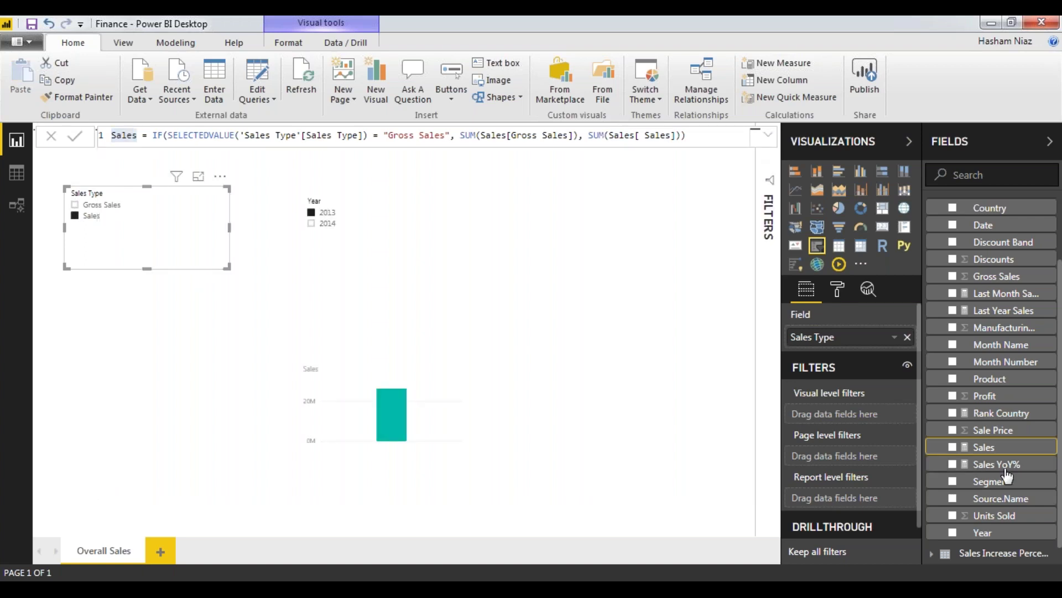
# - Examine the full formula of the Sales table's Sales YoY% measure
pyautogui.click(1006, 469)
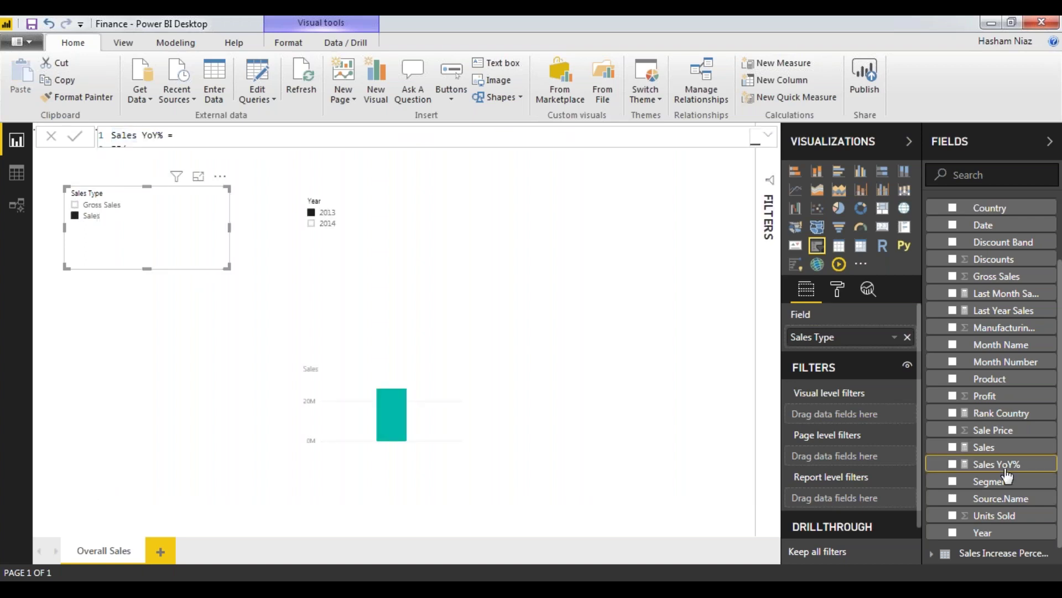
pyautogui.click(771, 137)
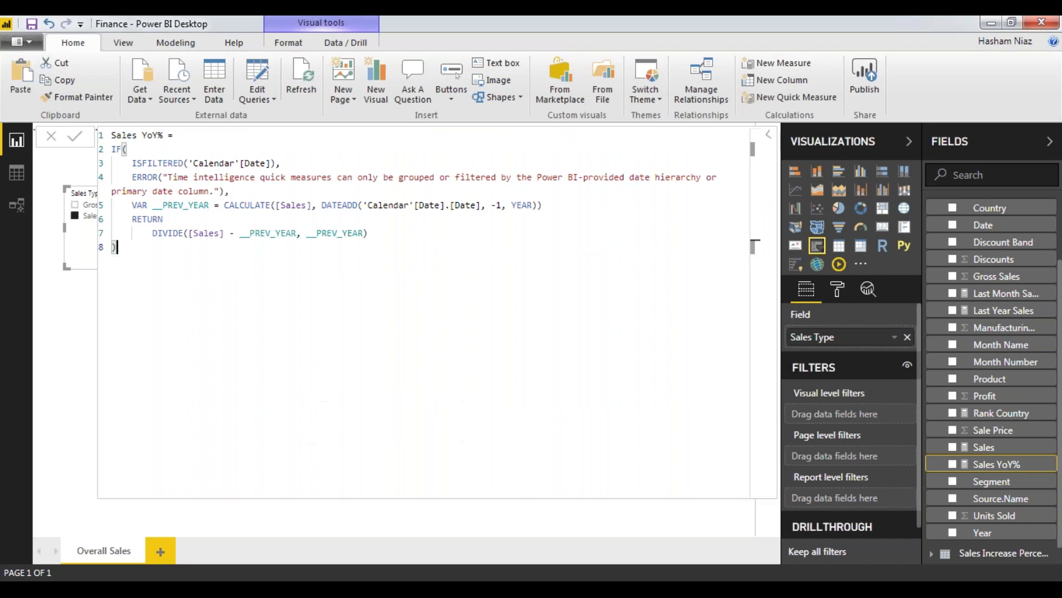
pyautogui.click(769, 139)
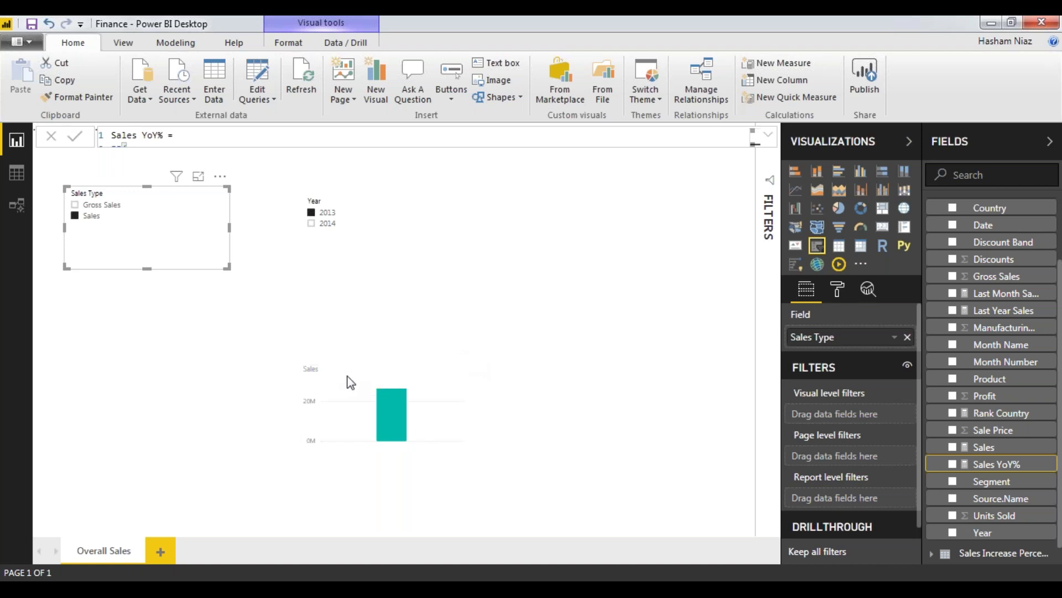
# - Remove the Sales column chart, the Year slicer and the Sales Type slicer from the Overall Sales page
pyautogui.click(457, 357)
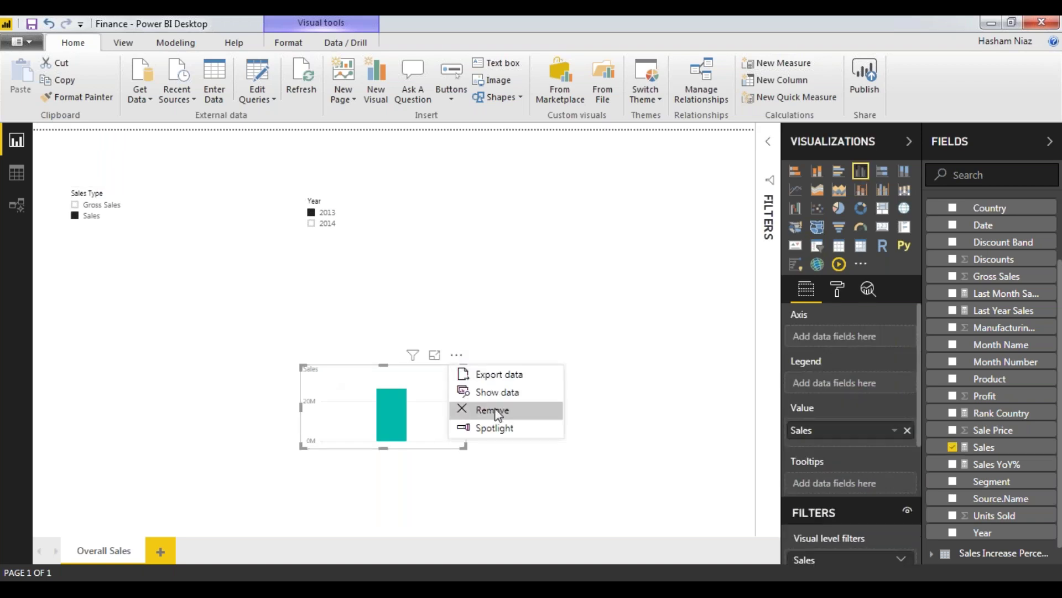
pyautogui.press('Escape')
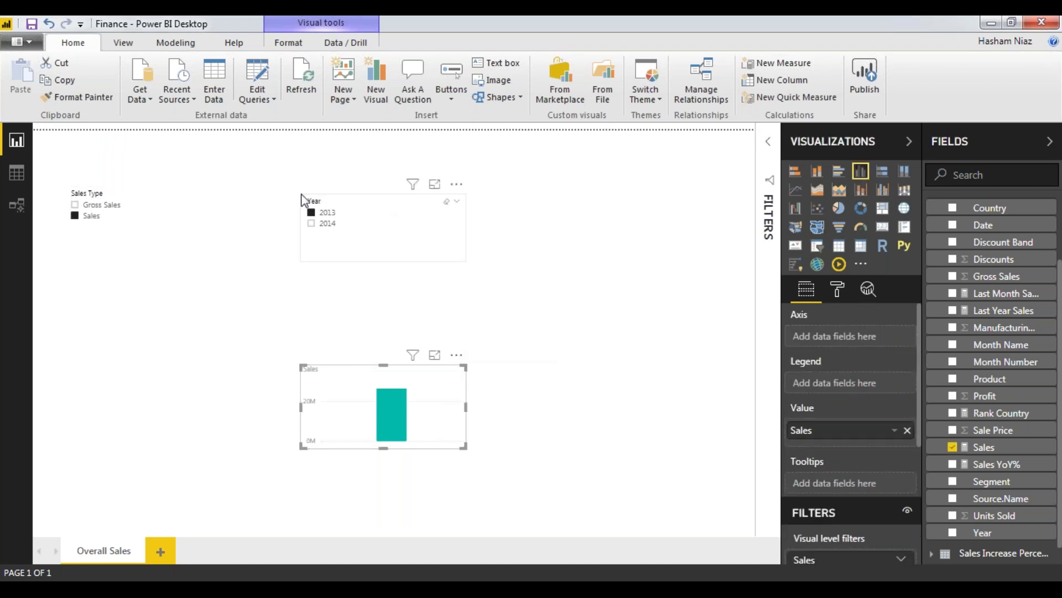
pyautogui.press('Delete')
pyautogui.click(463, 190)
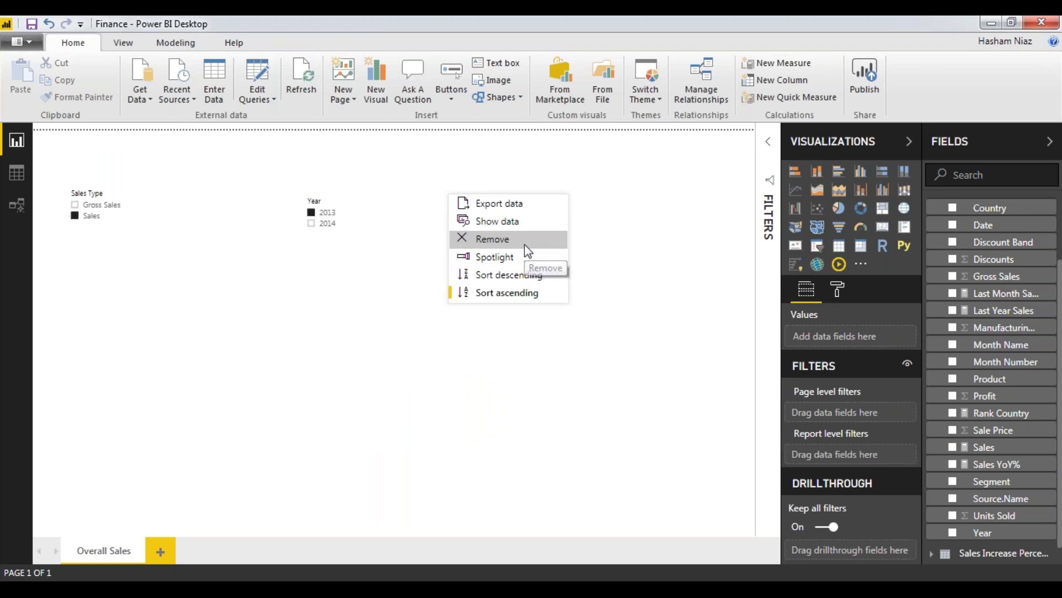
pyautogui.click(524, 245)
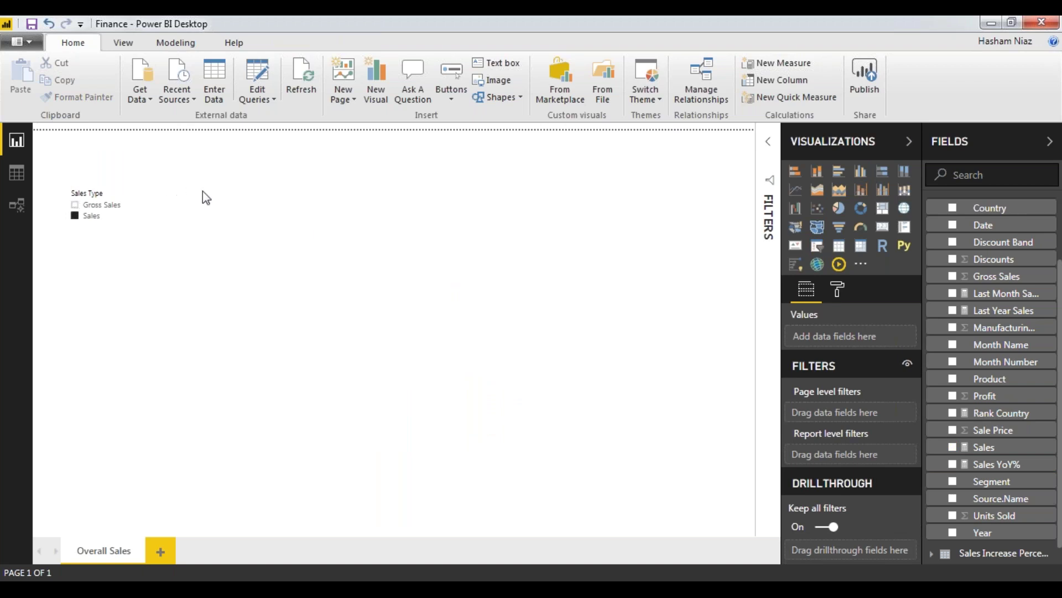
pyautogui.click(220, 176)
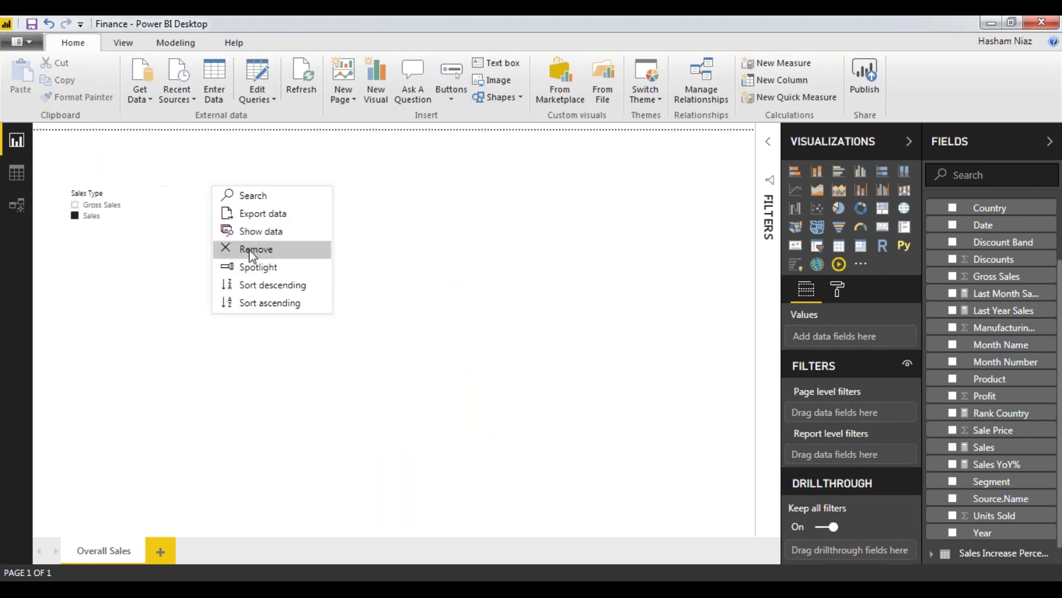
pyautogui.click(252, 248)
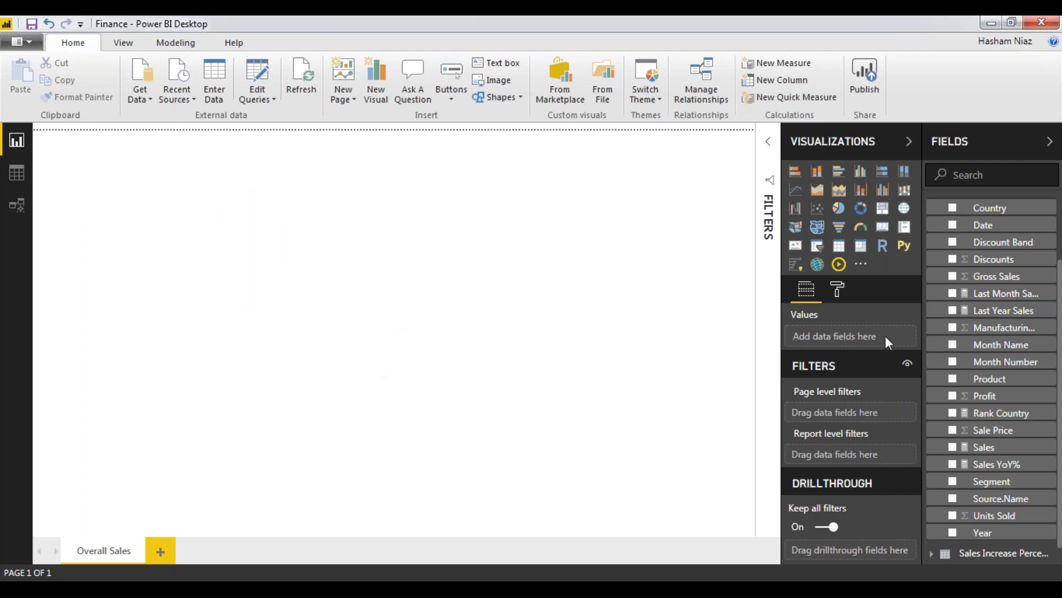
# - Try the Custom page size type for the Overall Sales page and return it to 16:9
pyautogui.click(839, 290)
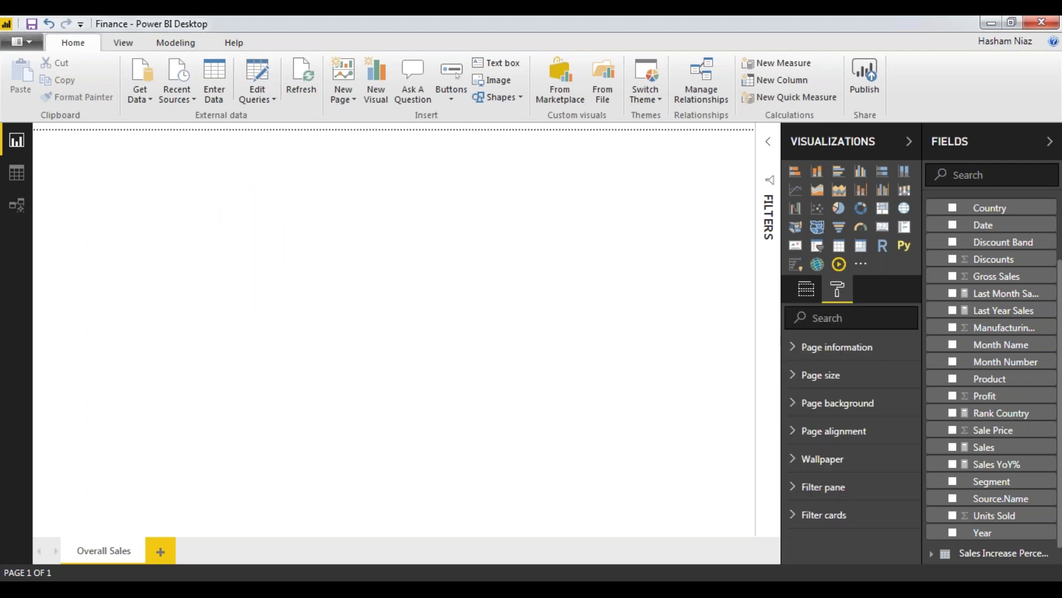
pyautogui.click(836, 381)
pyautogui.click(883, 427)
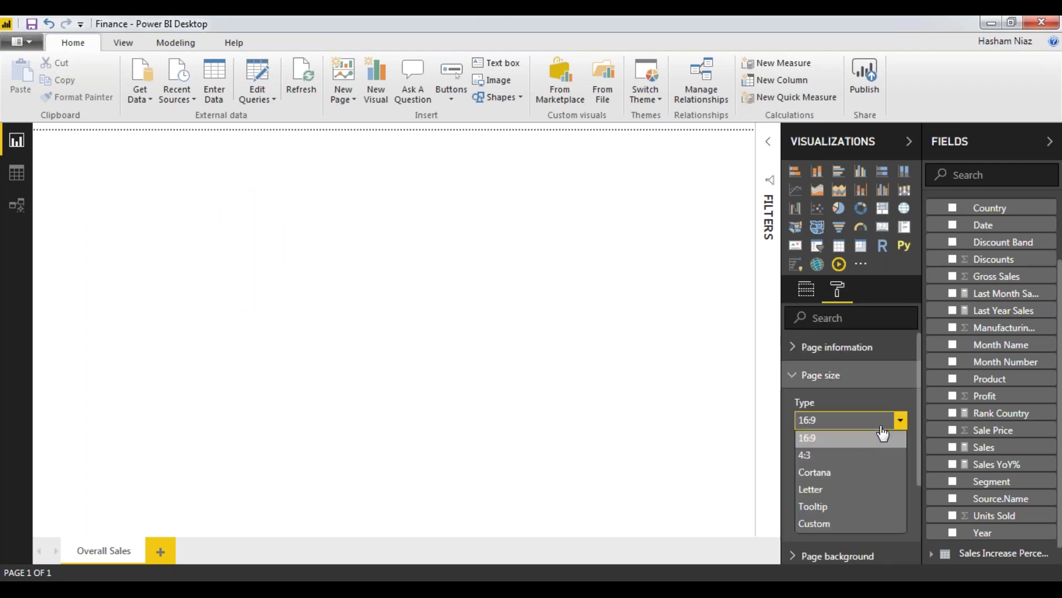
pyautogui.click(853, 525)
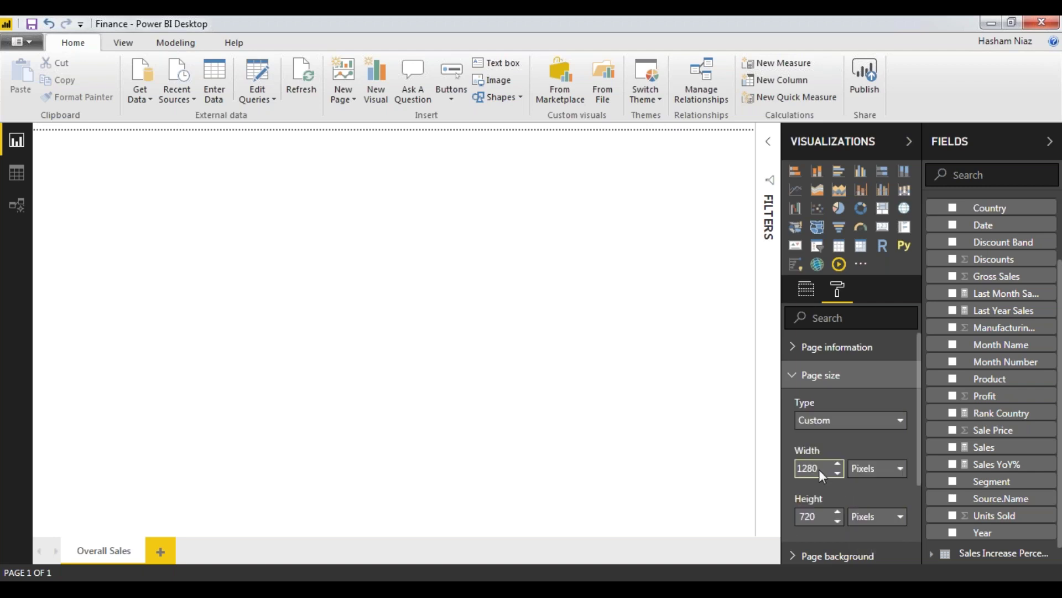
pyautogui.click(833, 420)
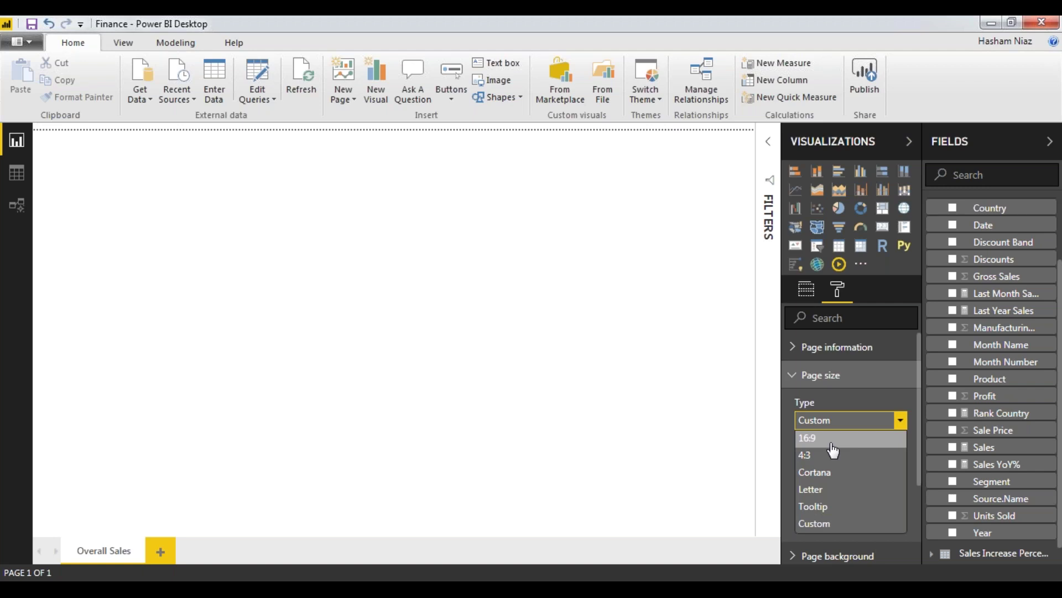
pyautogui.click(833, 449)
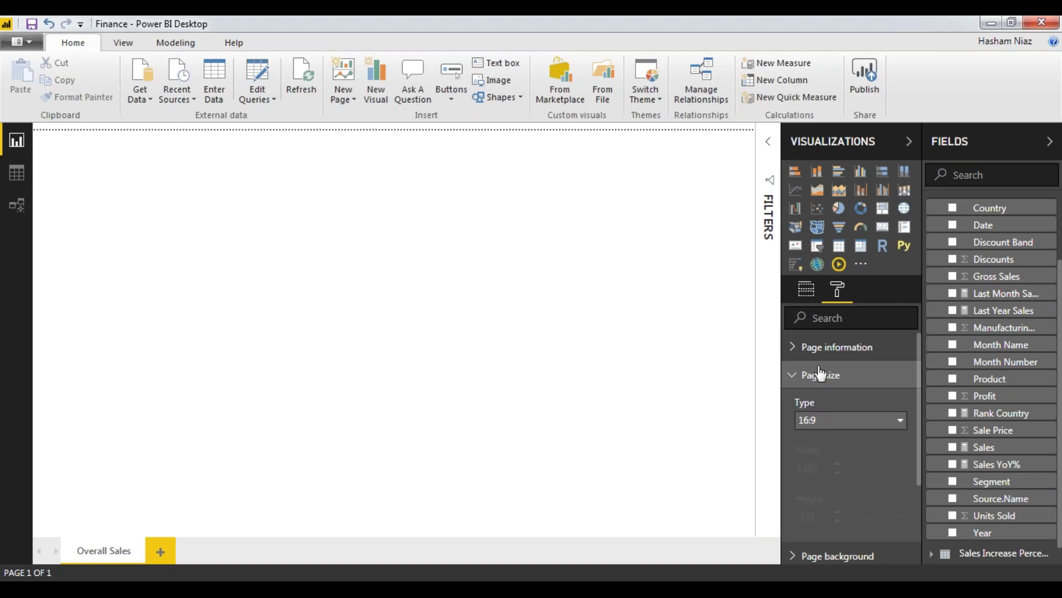
# - Add the Calendar date hierarchy's Year field to the blank page as a visual and reduce its height in the page's upper-left corner
pyautogui.click(821, 374)
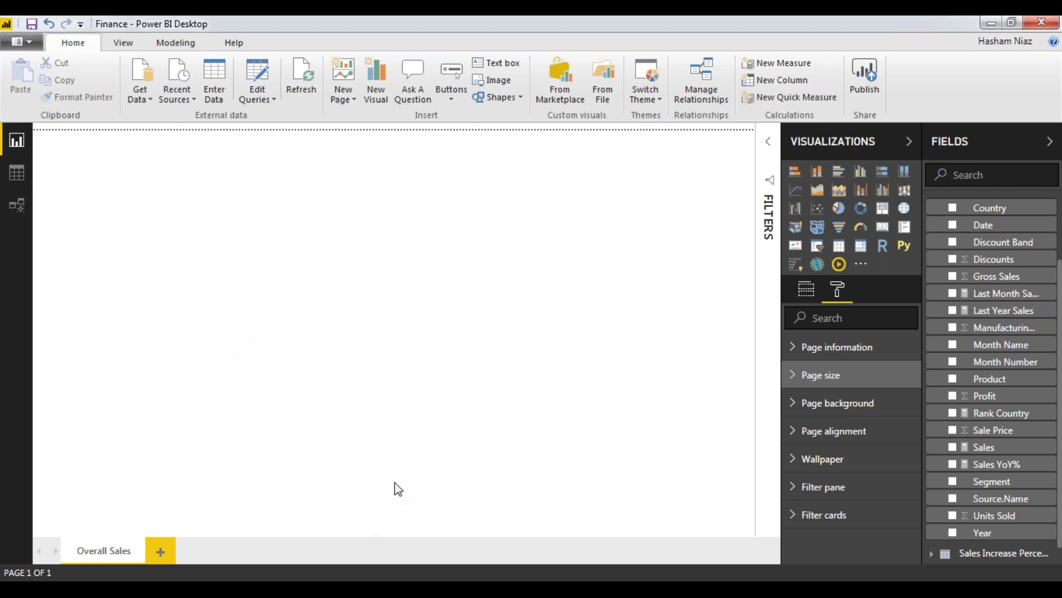
pyautogui.scroll(2, 951, 224)
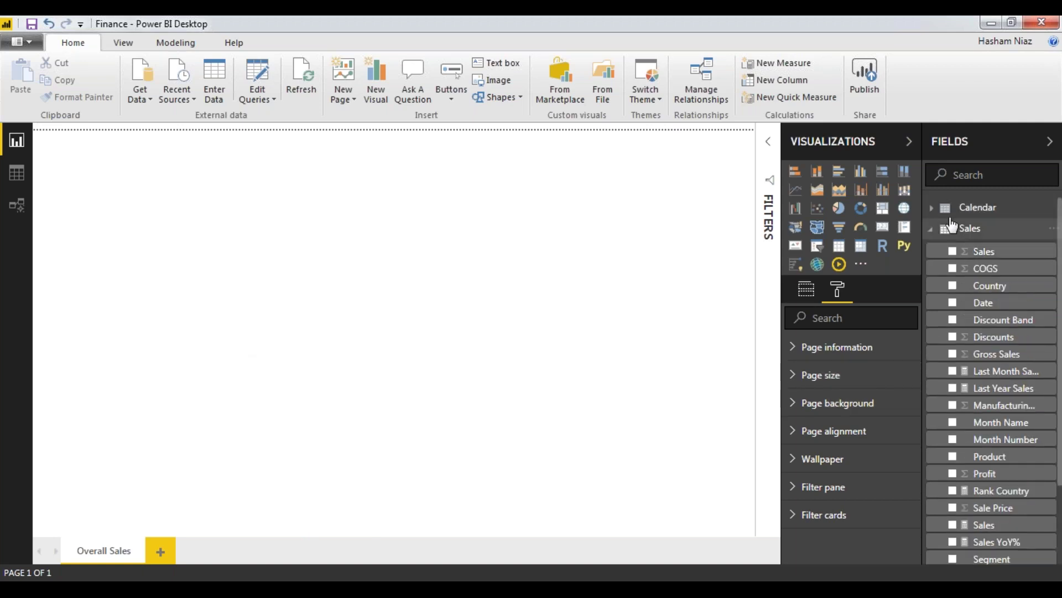
pyautogui.click(952, 226)
pyautogui.click(945, 209)
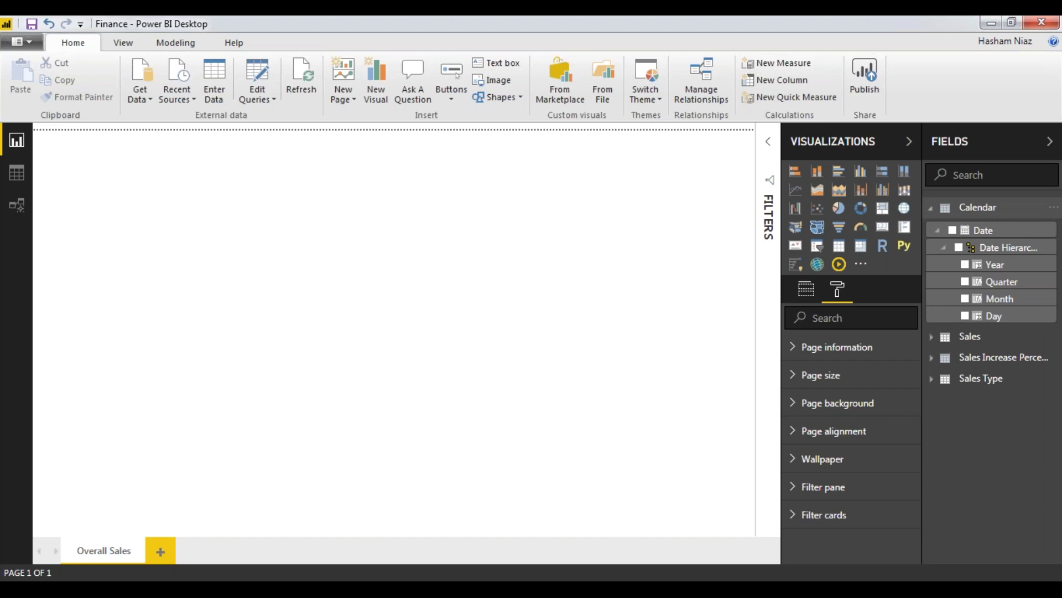
pyautogui.moveTo(993, 265); pyautogui.dragTo(55, 214)
pyautogui.moveTo(197, 299); pyautogui.dragTo(200, 206)
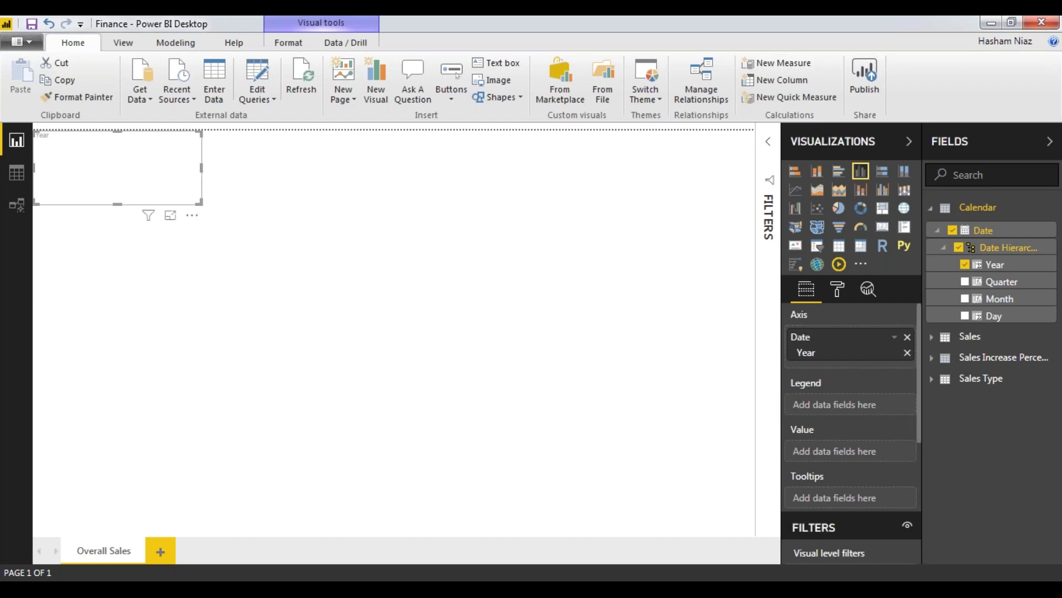
# - Convert the Year visual to a slicer and set its style to Dropdown
pyautogui.click(817, 247)
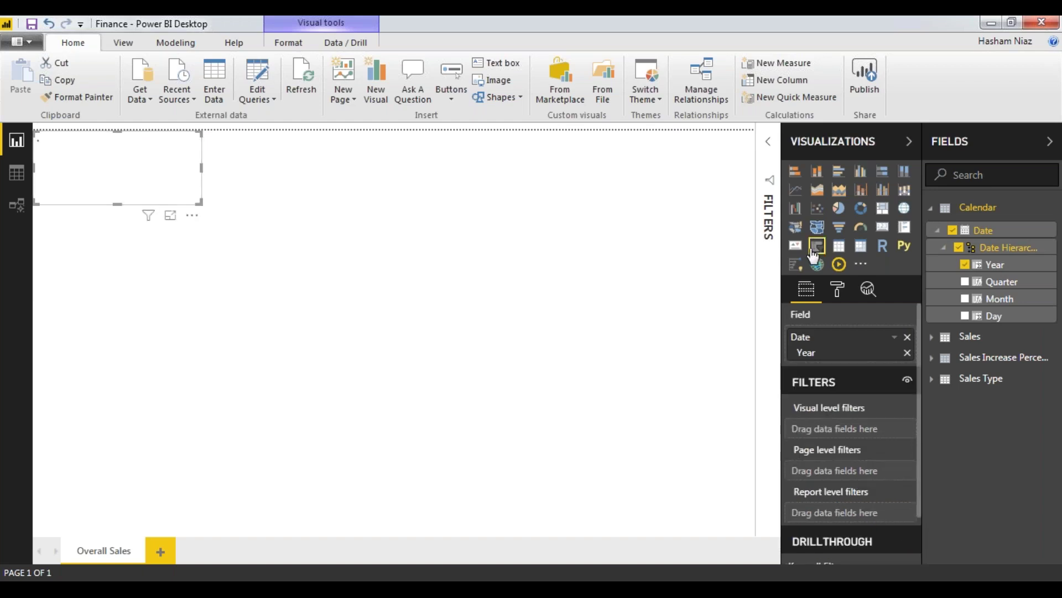
pyautogui.click(192, 140)
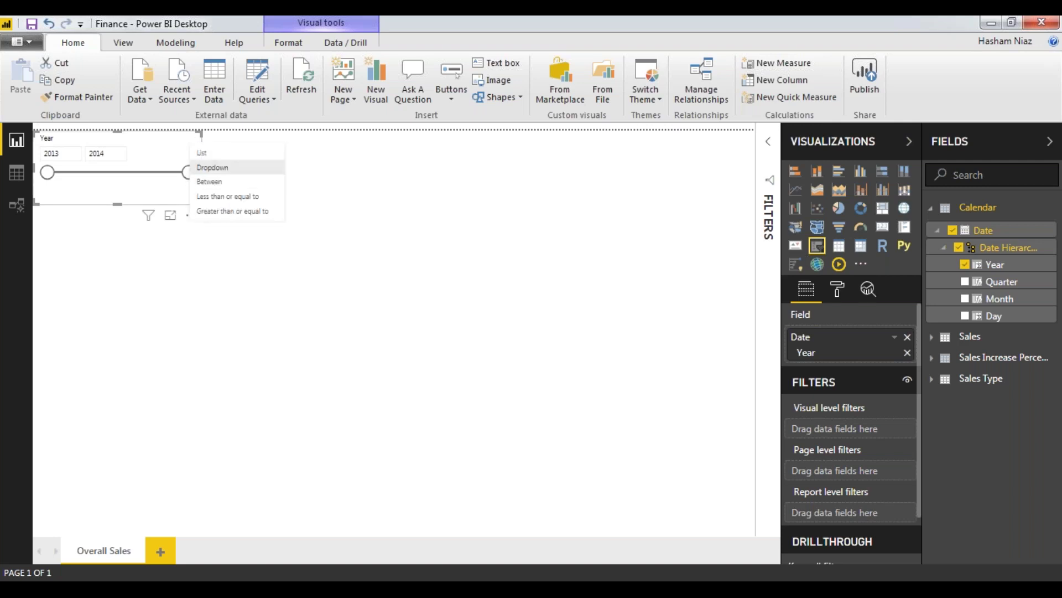
pyautogui.click(212, 168)
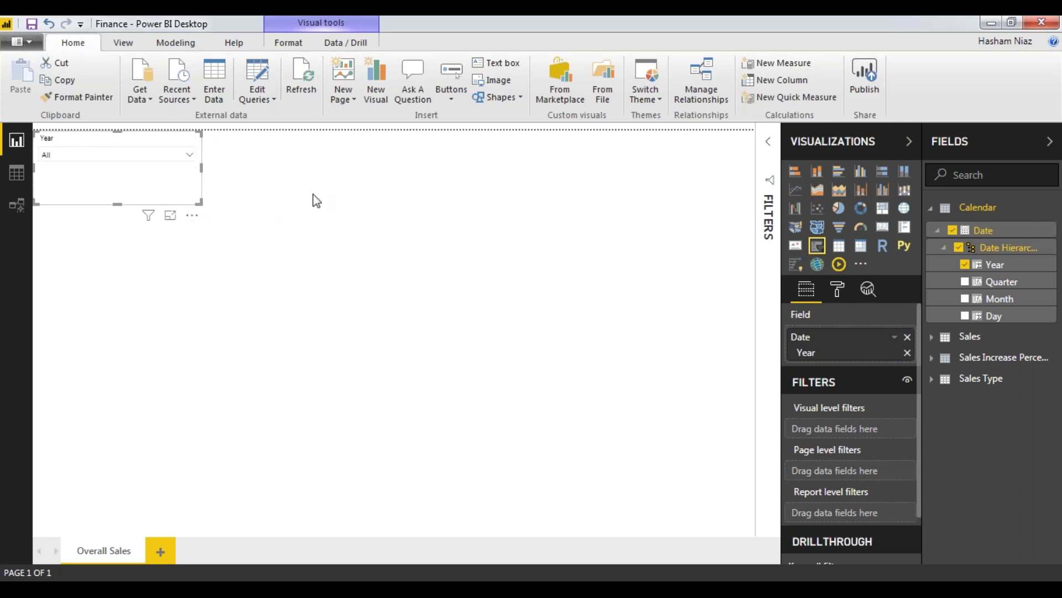
# - Turn on the slicer's title and set the title text to "Year"
pyautogui.click(841, 292)
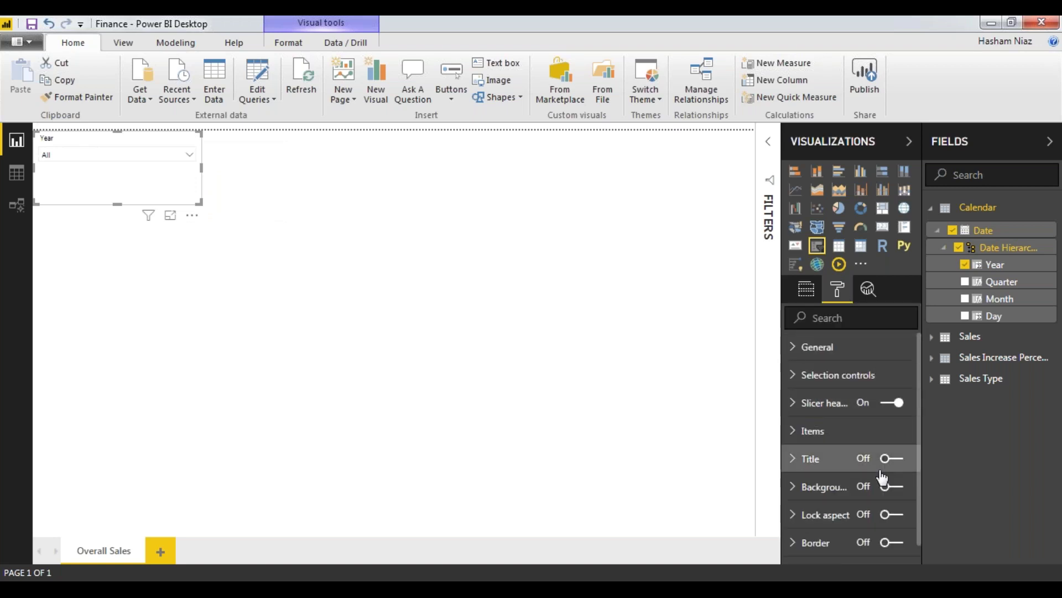
pyautogui.click(837, 470)
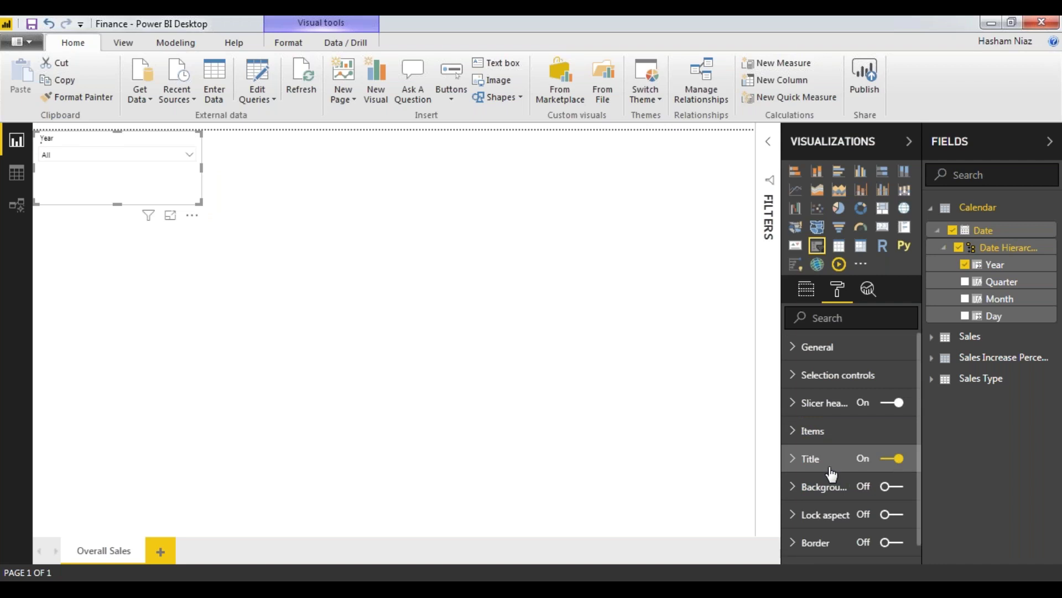
pyautogui.click(840, 461)
pyautogui.click(851, 474)
pyautogui.write('Year')
pyautogui.press('Return')
# - Set the Year slicer title's font color to white and its background color to the dark slate theme color
pyautogui.scroll(-3, 848, 469)
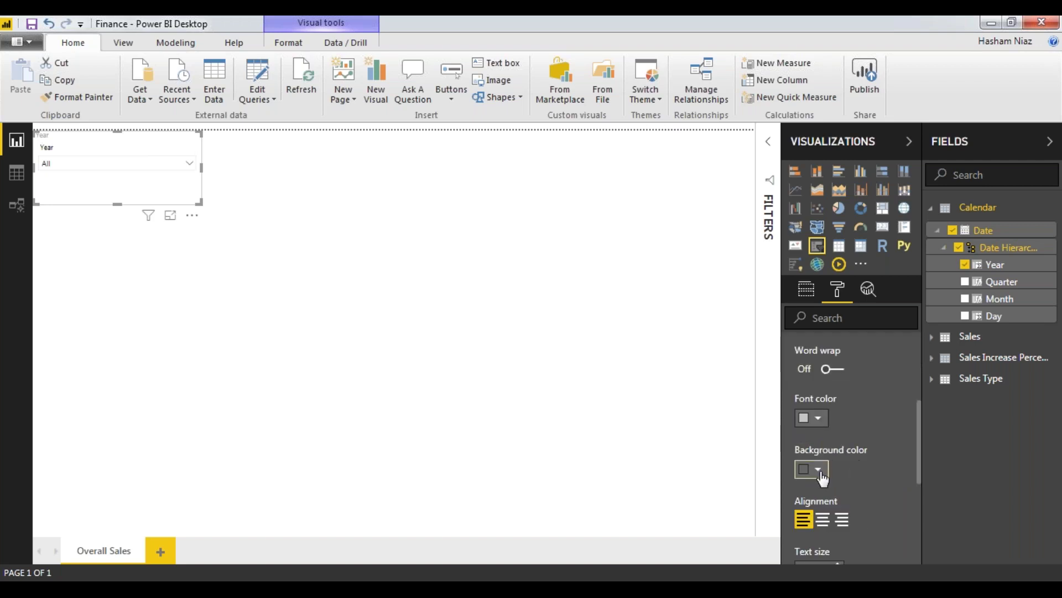
pyautogui.click(814, 418)
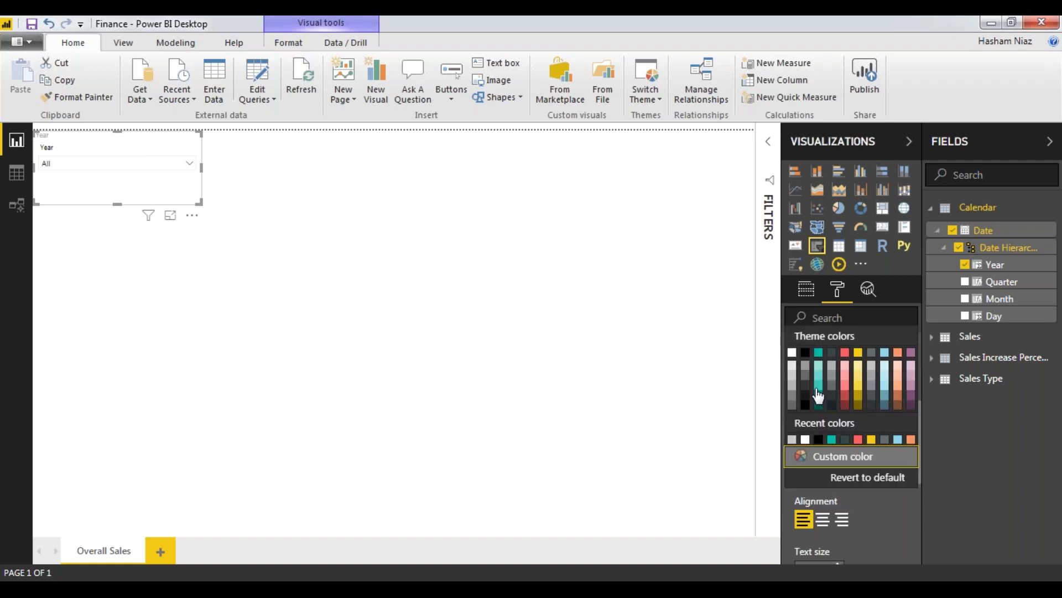
pyautogui.click(836, 500)
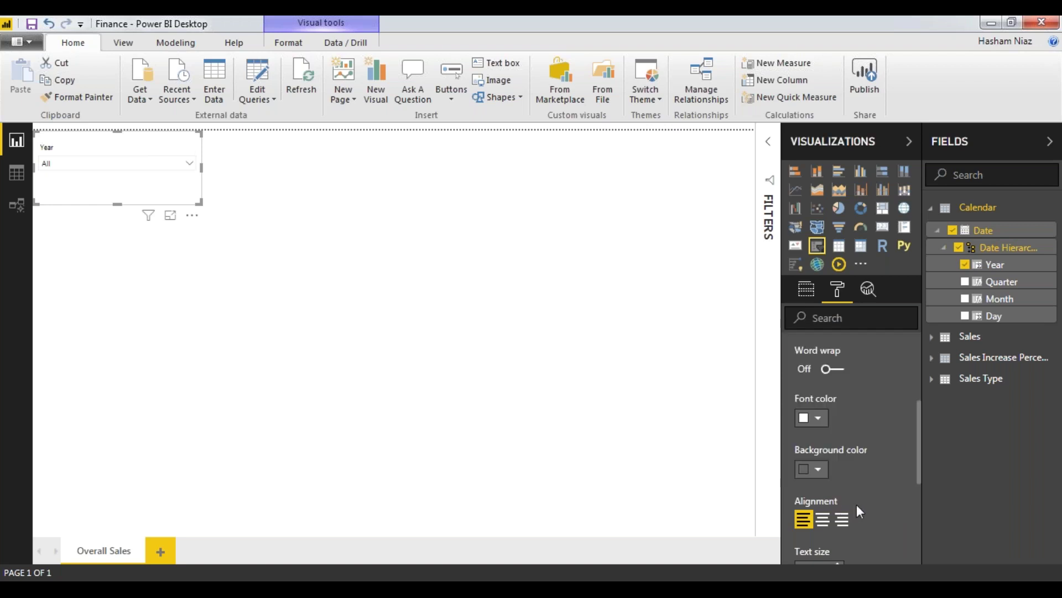
pyautogui.click(812, 468)
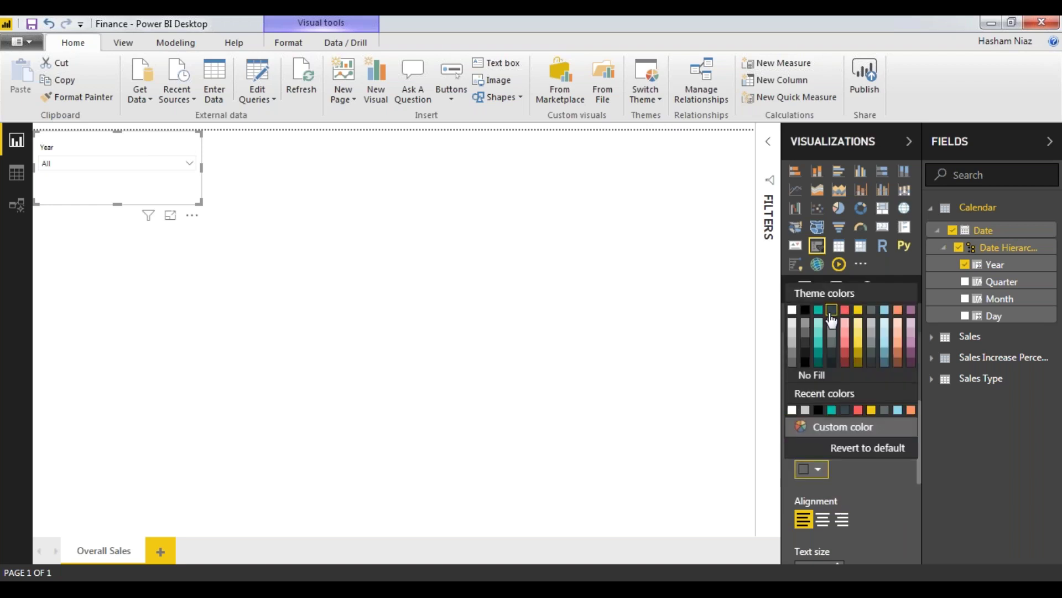
pyautogui.click(832, 311)
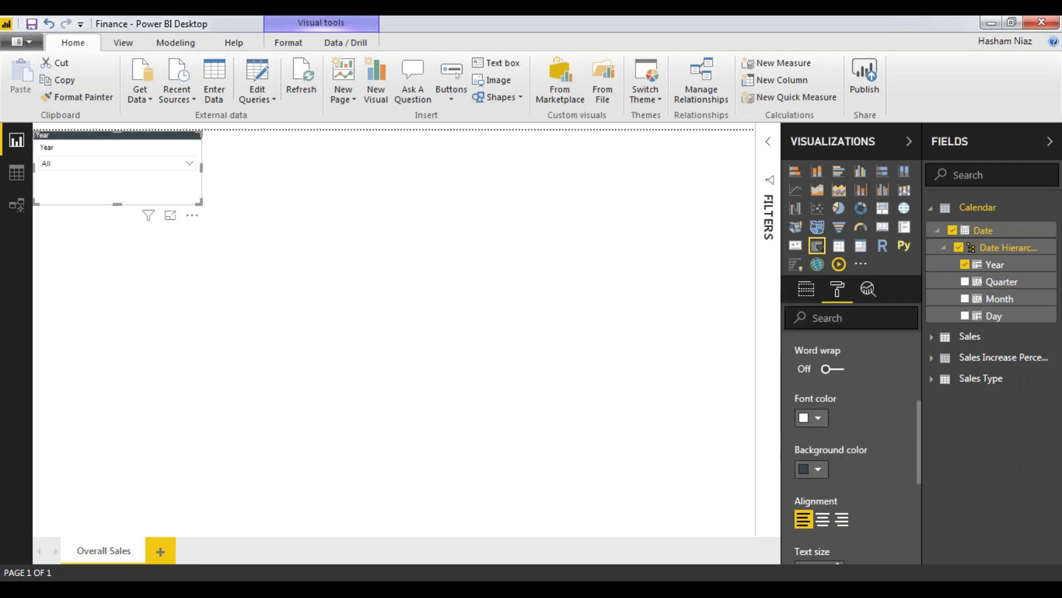
# - Center the Year slicer's title and set its text size to 14
pyautogui.click(823, 519)
pyautogui.scroll(-3, 822, 498)
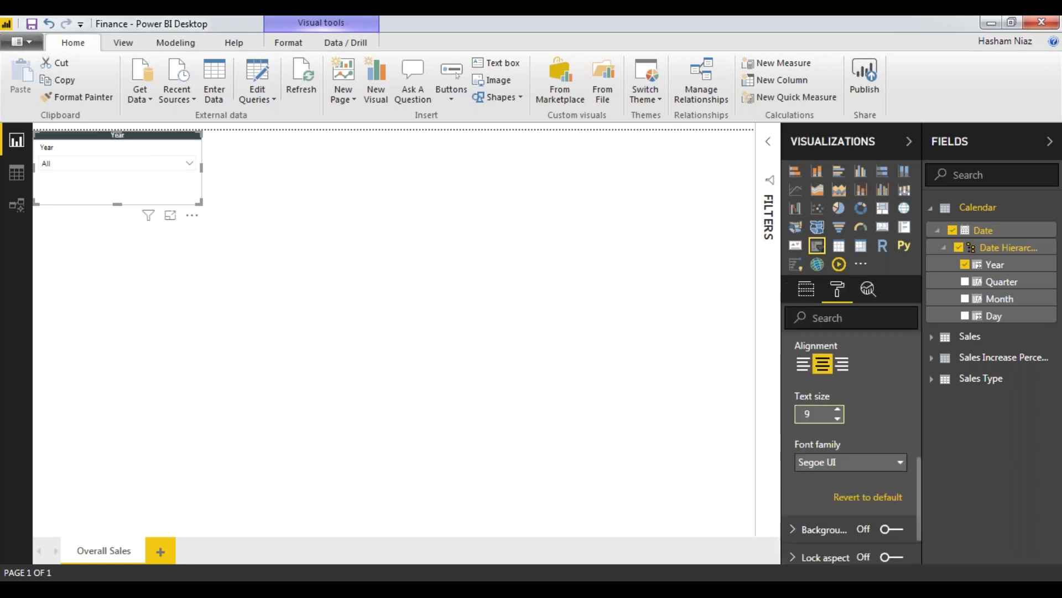
pyautogui.click(838, 411)
pyautogui.click(838, 410)
pyautogui.click(838, 410)
pyautogui.click(838, 410)
pyautogui.click(838, 411)
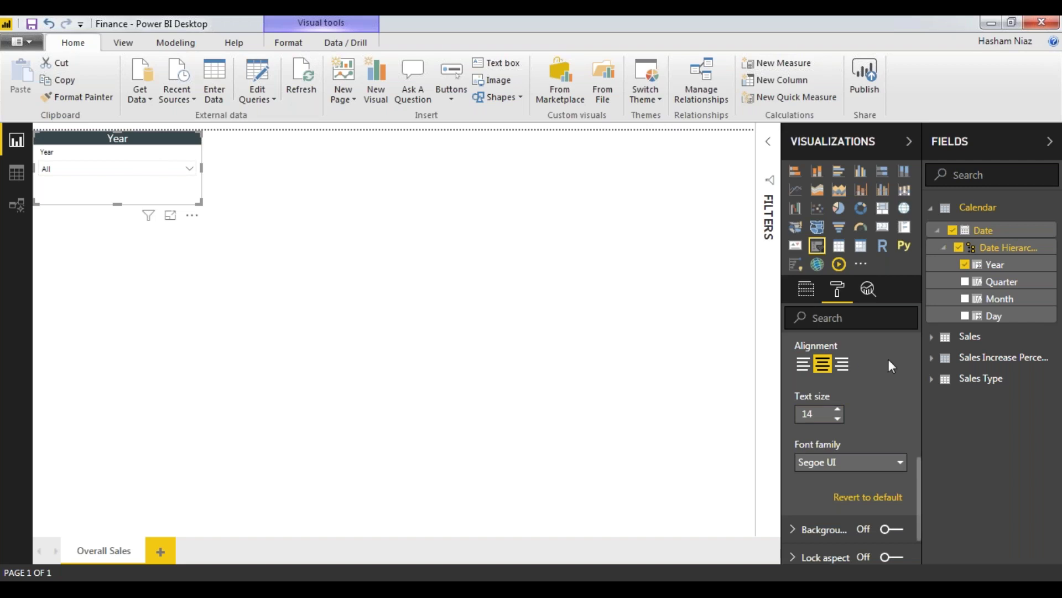
# - Change the Year slicer title's background color to a lighter slate gray
pyautogui.scroll(1, 888, 365)
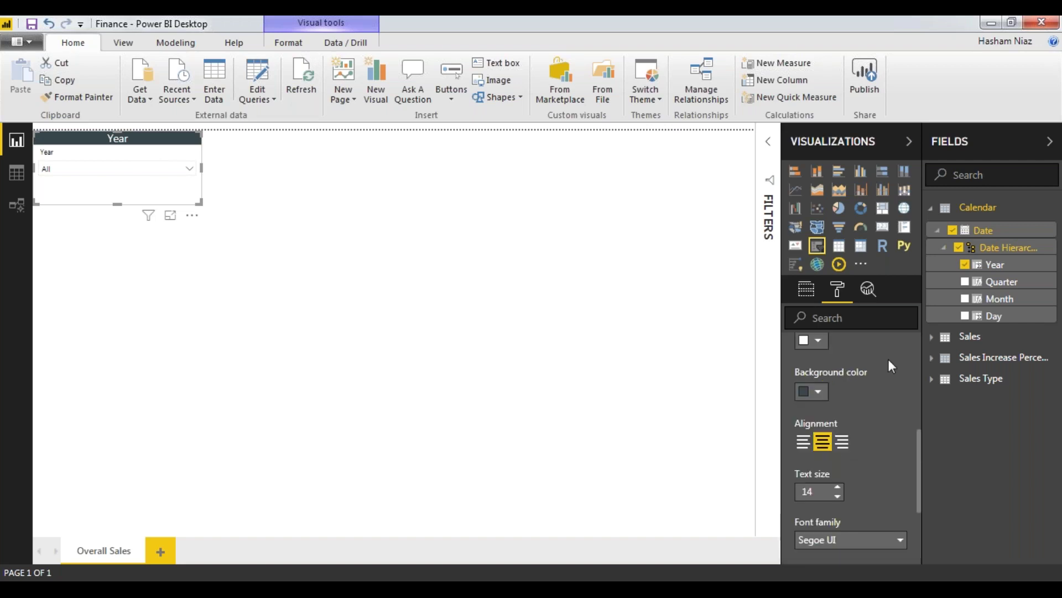
pyautogui.scroll(1, 888, 366)
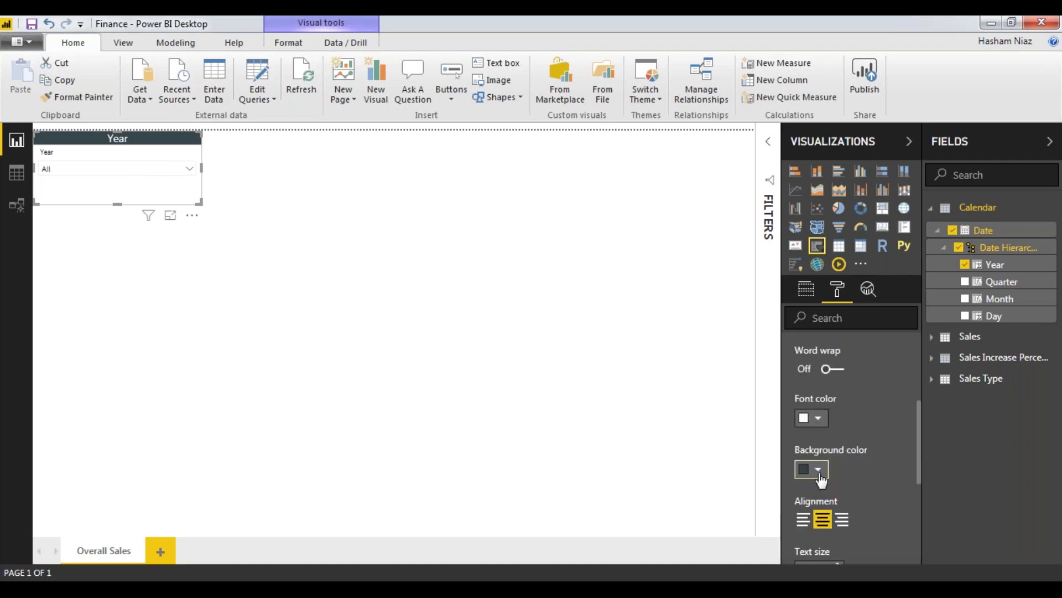
pyautogui.click(817, 469)
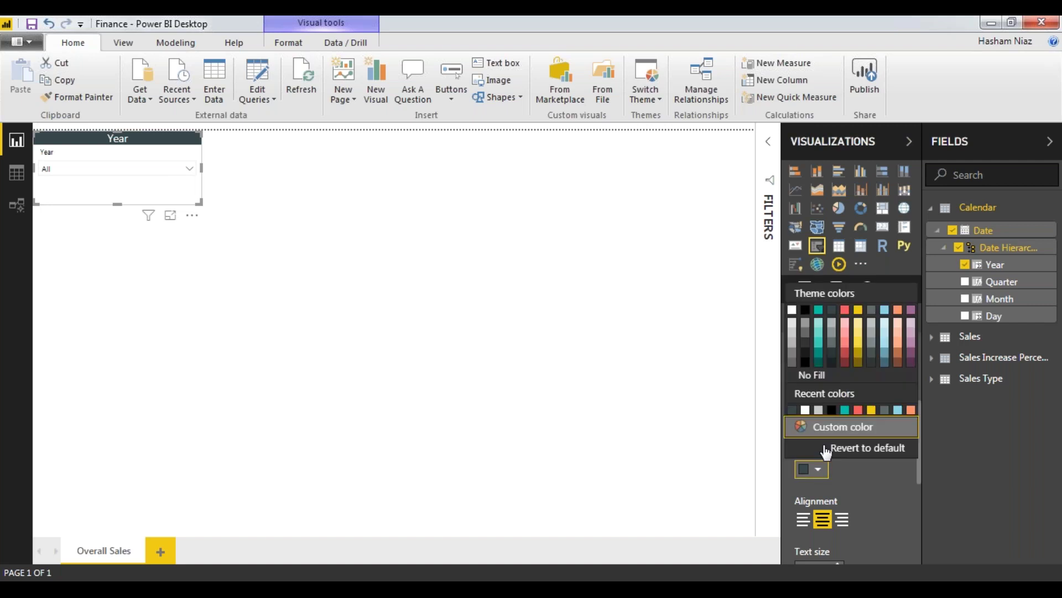
pyautogui.click(825, 448)
pyautogui.scroll(1, 808, 361)
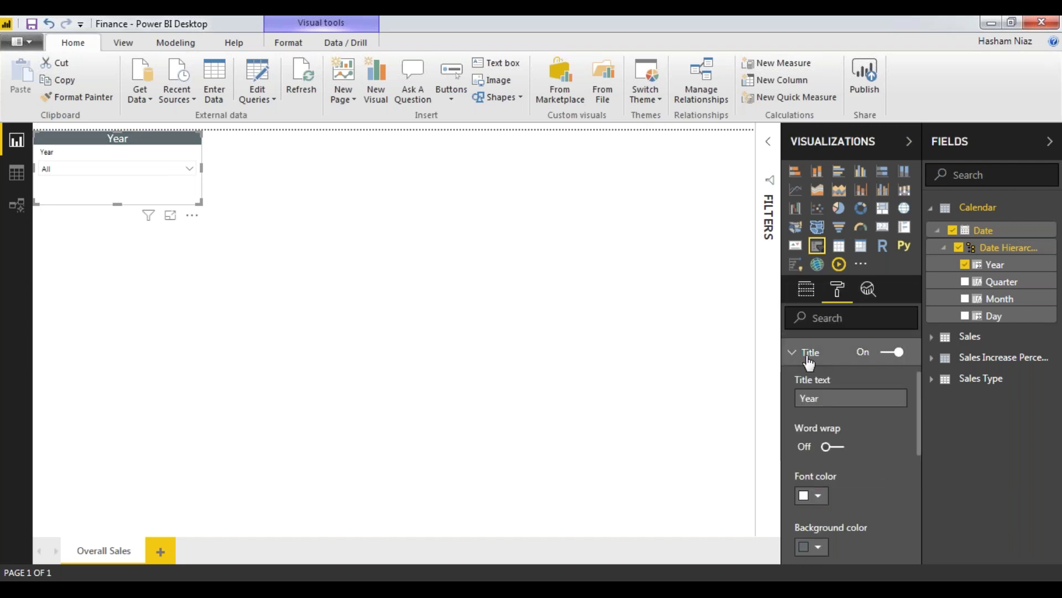
pyautogui.click(808, 357)
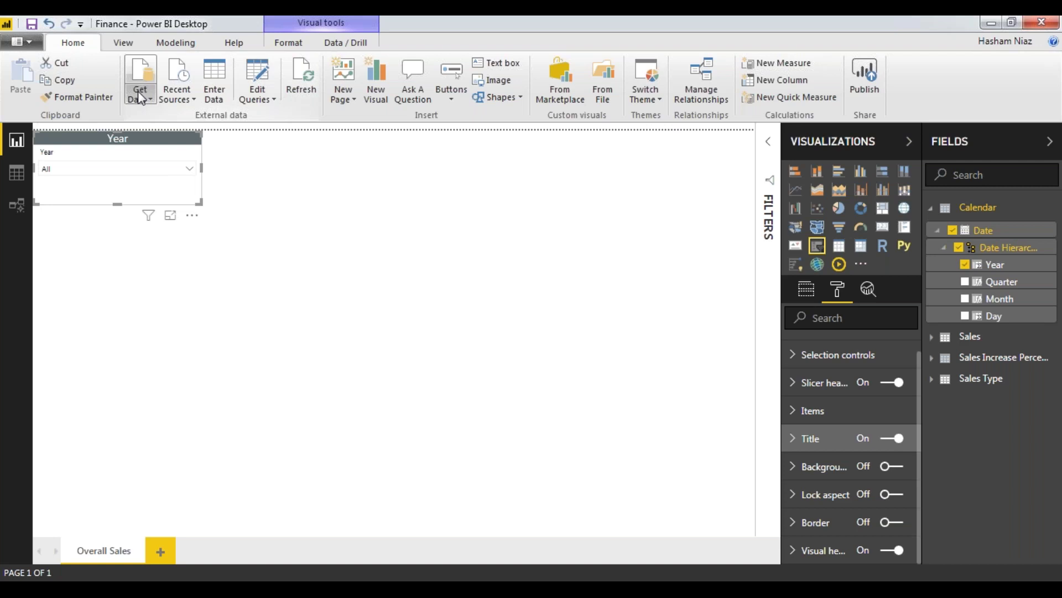
# - Turn off the Year slicer's slicer header and shrink the slicer to a compact box in the page's upper-left corner
pyautogui.click(189, 169)
pyautogui.click(191, 175)
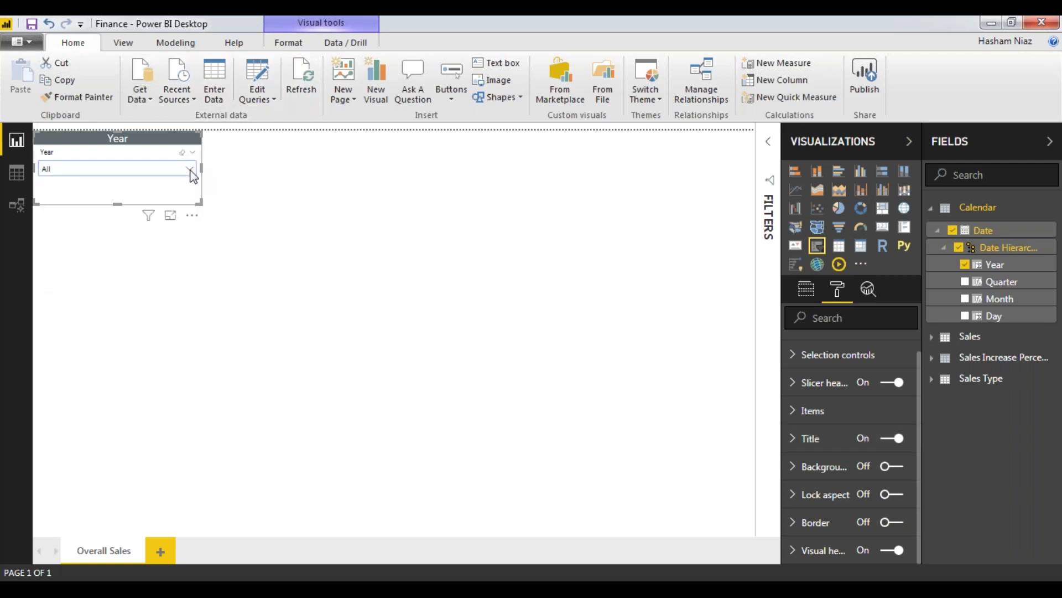
pyautogui.click(884, 387)
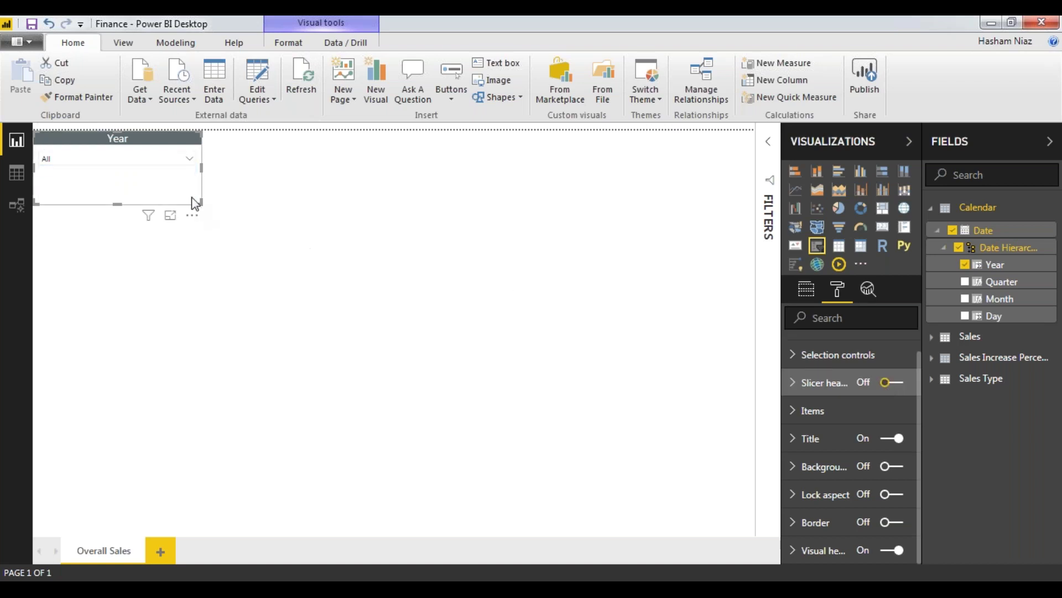
pyautogui.moveTo(195, 204); pyautogui.dragTo(102, 173)
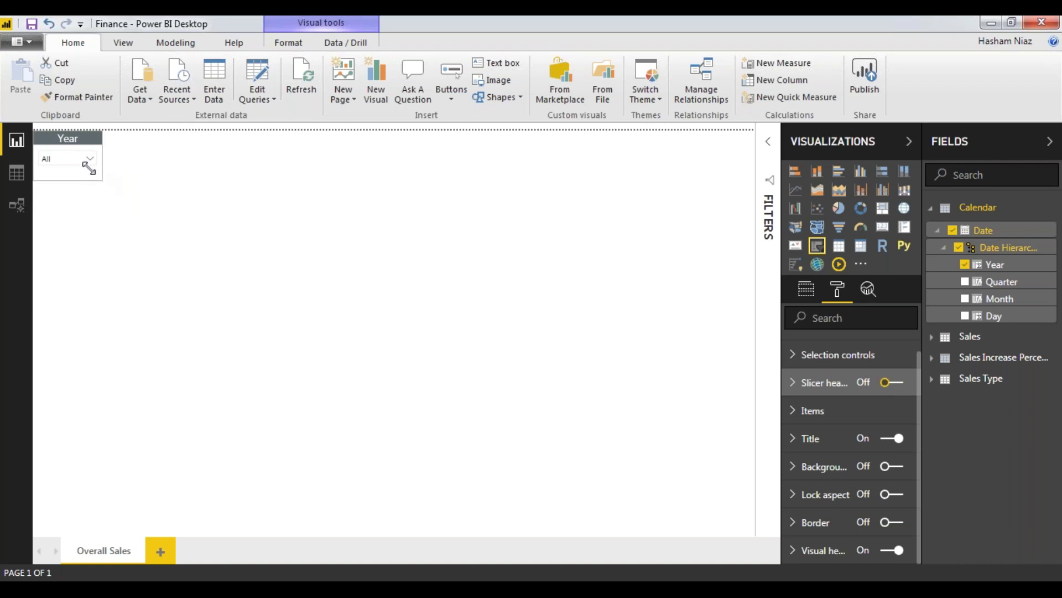
pyautogui.click(89, 161)
pyautogui.click(143, 217)
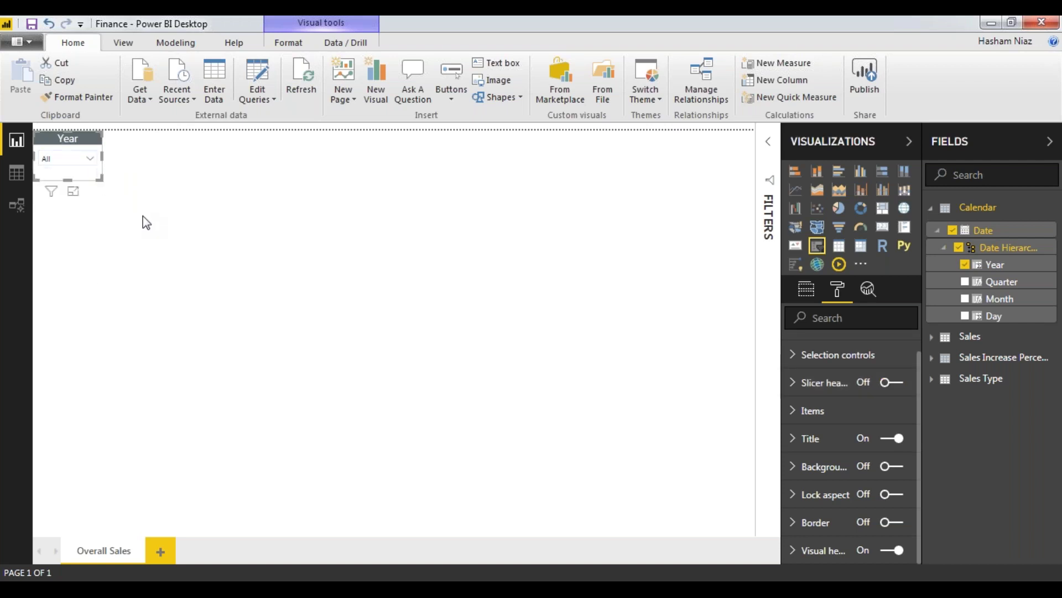
# - Turn off the Year slicer's visual header
pyautogui.click(63, 194)
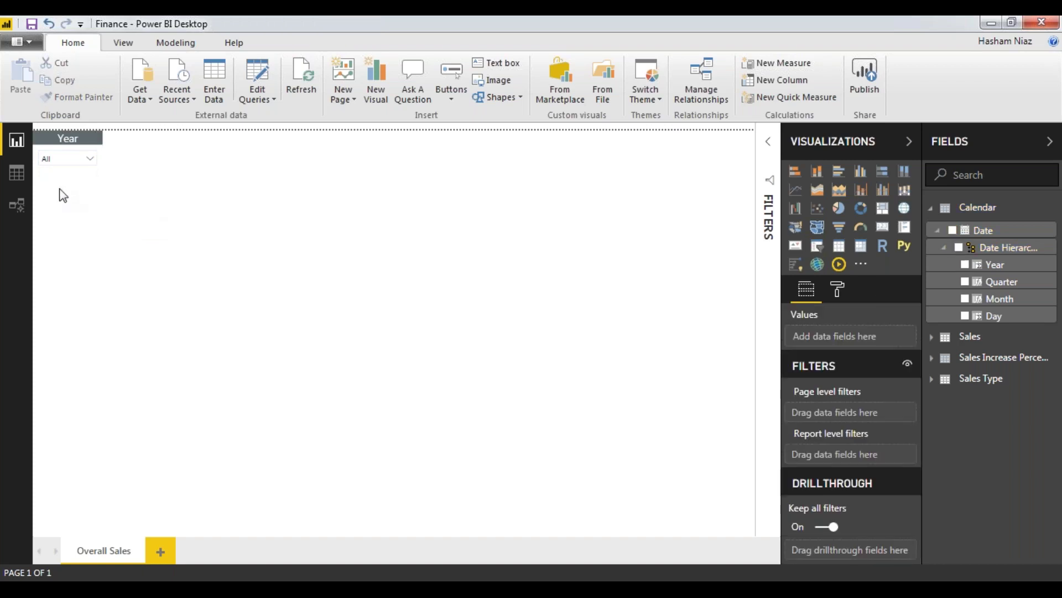
pyautogui.click(63, 169)
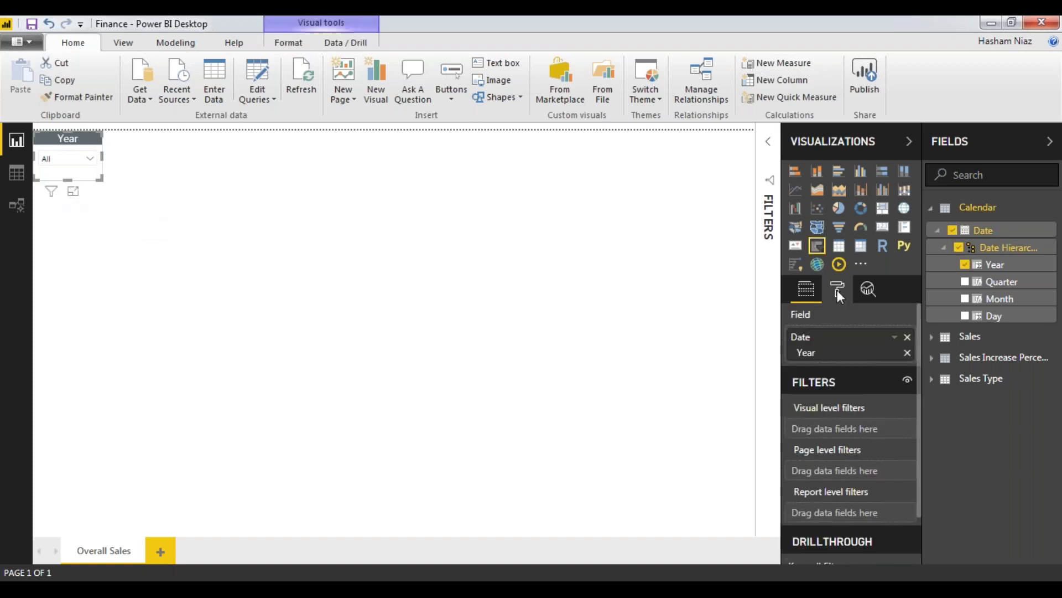
pyautogui.click(838, 288)
pyautogui.scroll(-1, 884, 531)
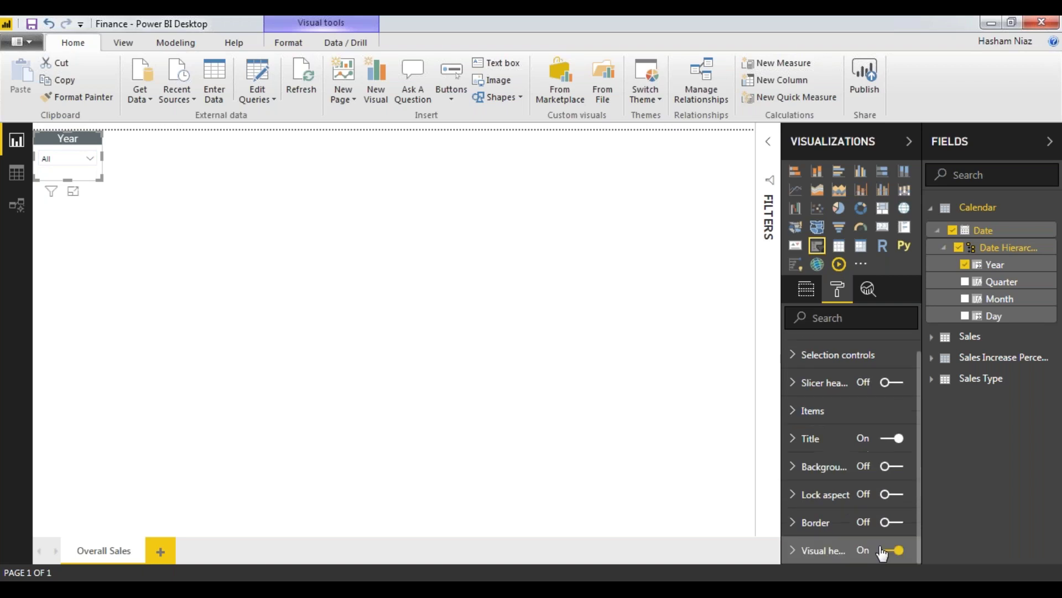
pyautogui.click(883, 551)
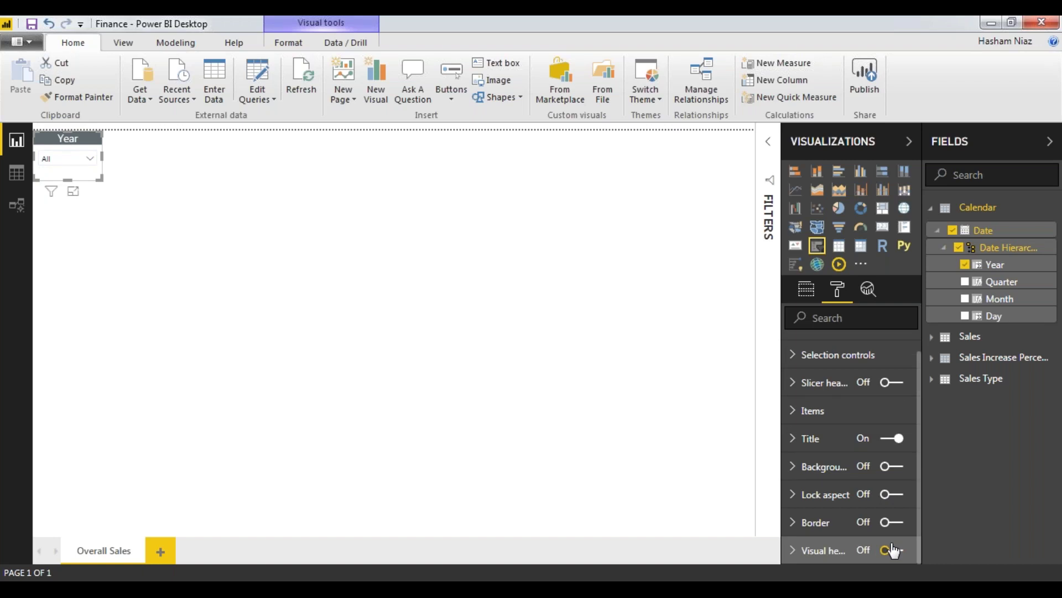
# - Duplicate the Year slicer and place the copy directly below the original, aligned with its edges
pyautogui.click(92, 184)
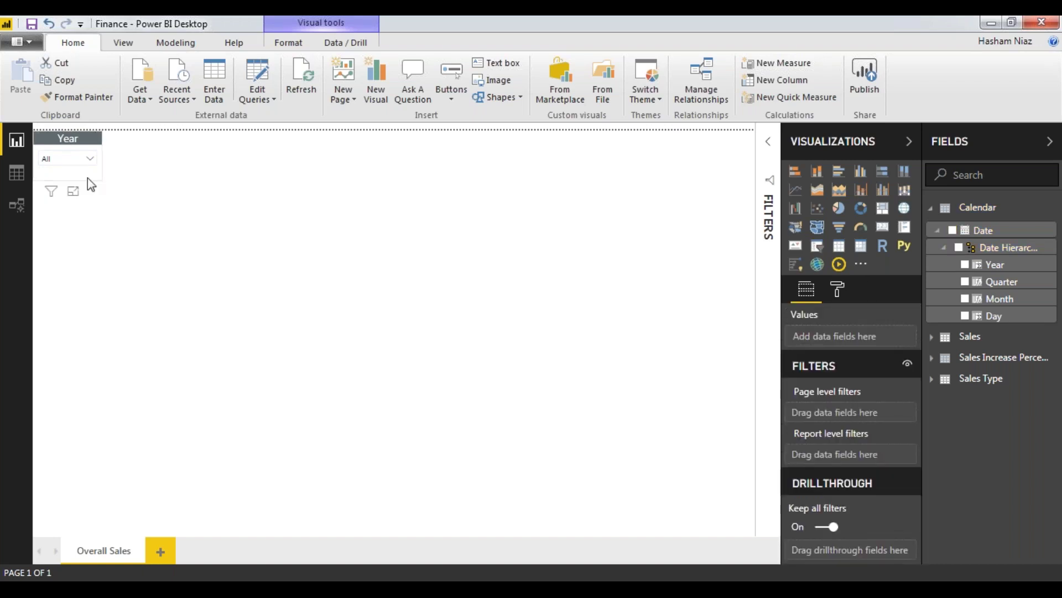
pyautogui.click(87, 178)
pyautogui.hotkey('ctrl', 'c')
pyautogui.hotkey('ctrl', 'v')
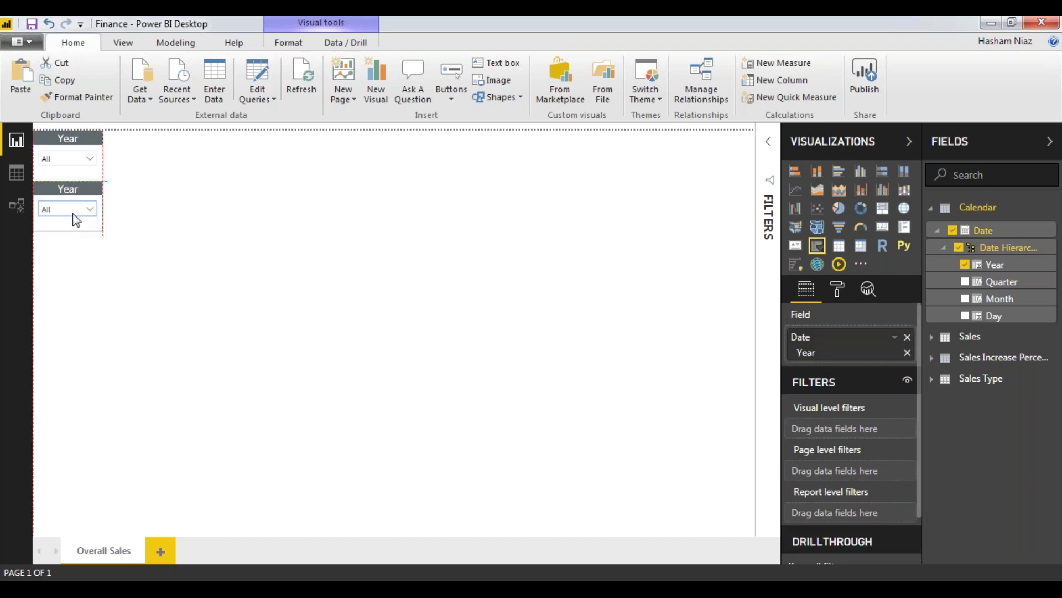
pyautogui.moveTo(72, 214); pyautogui.dragTo(72, 214)
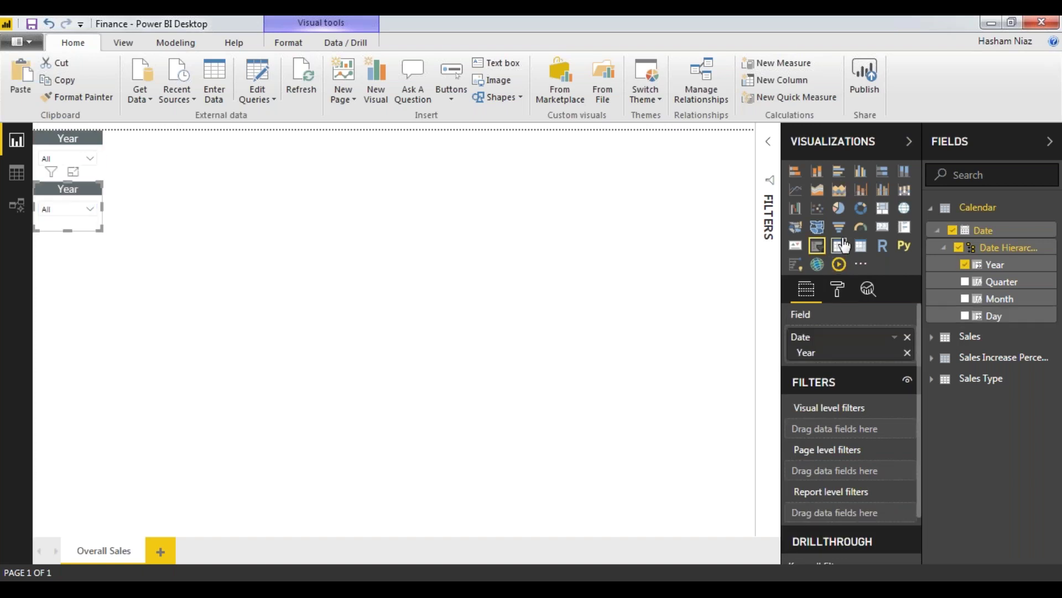
# - Replace the Year field in the copied slicer with the Sales Type field from the Sales Type table
pyautogui.click(837, 292)
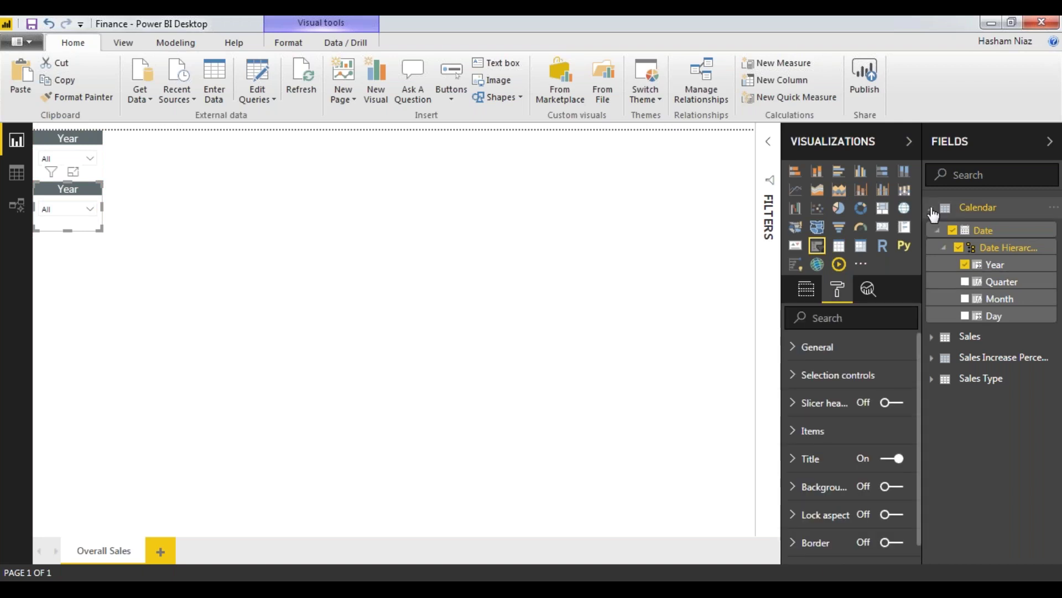
pyautogui.click(933, 211)
pyautogui.click(932, 271)
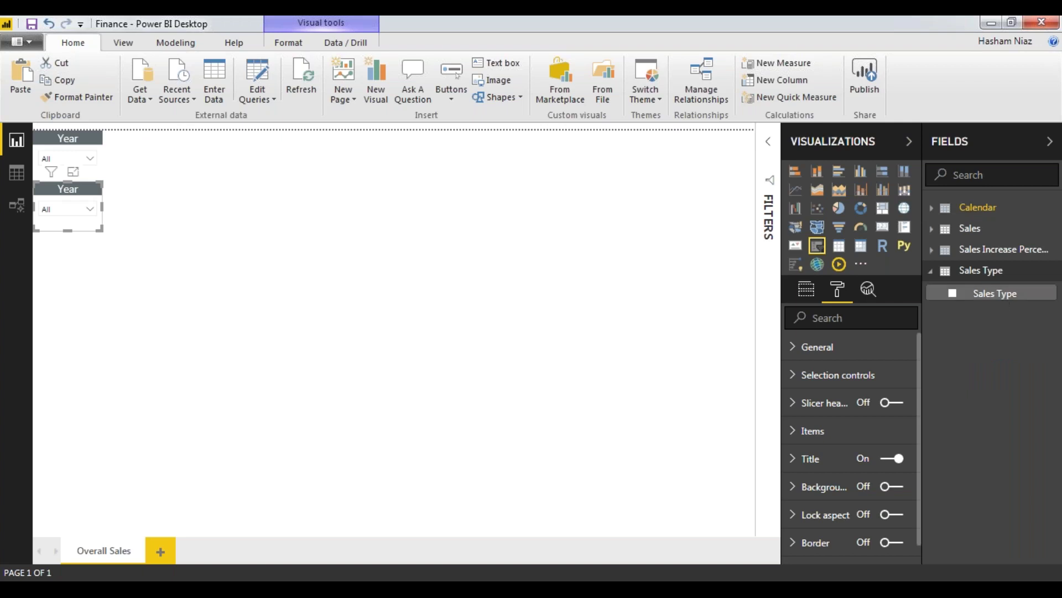
pyautogui.click(804, 293)
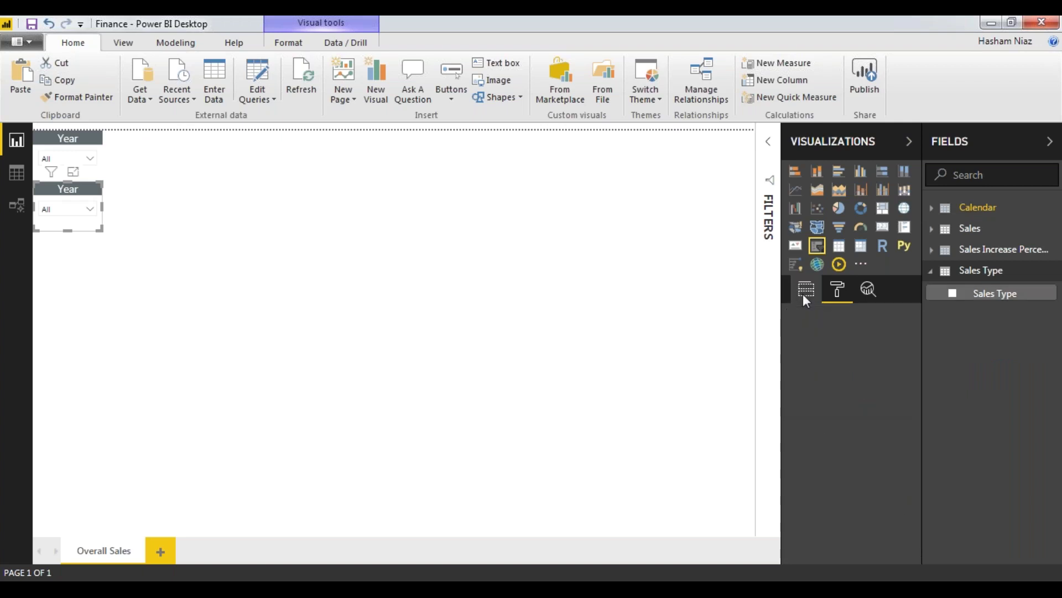
pyautogui.click(805, 294)
pyautogui.moveTo(990, 294); pyautogui.dragTo(852, 349)
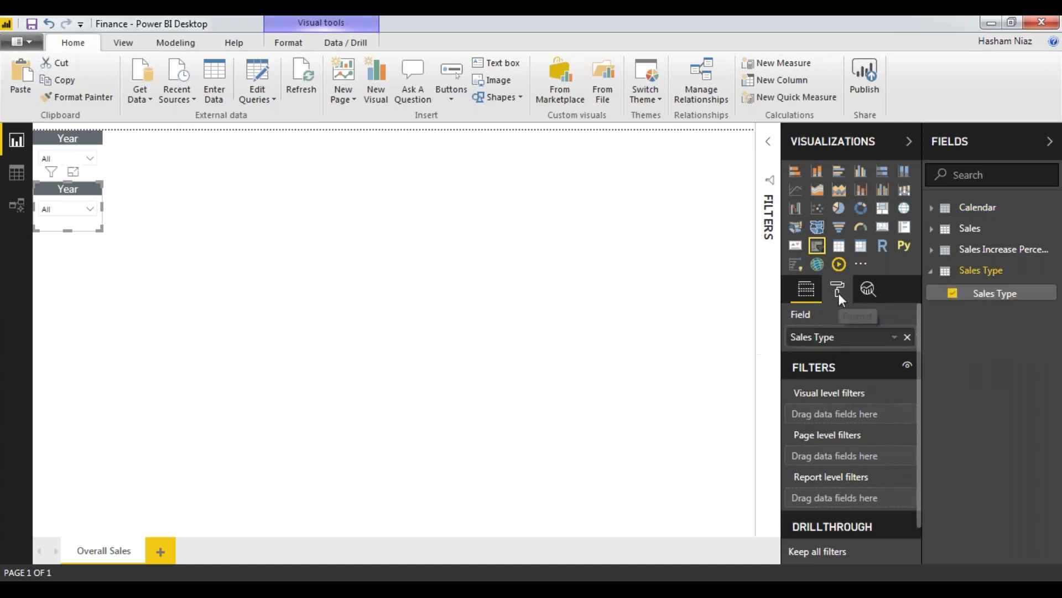
# - Turn on the Sales Type slicer's header to switch it to List display, and make the slicer slightly taller
pyautogui.click(838, 292)
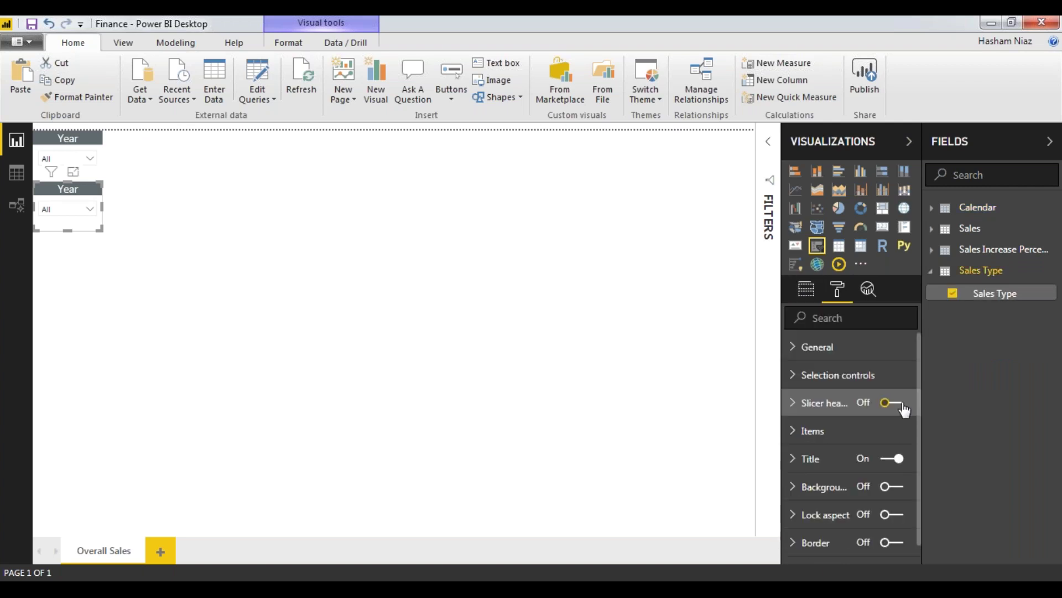
pyautogui.click(902, 404)
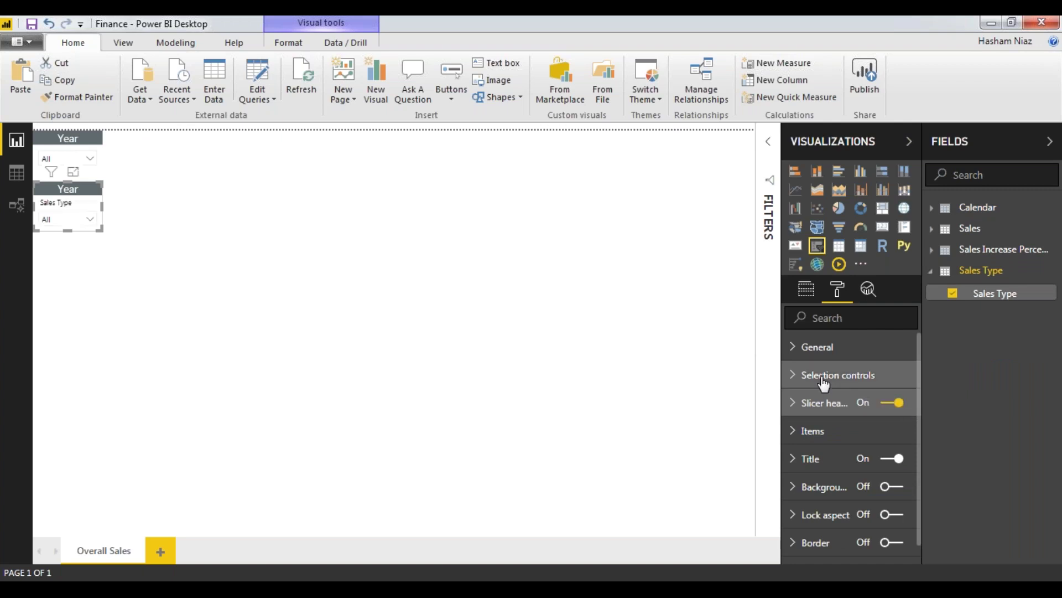
pyautogui.click(823, 378)
pyautogui.click(92, 206)
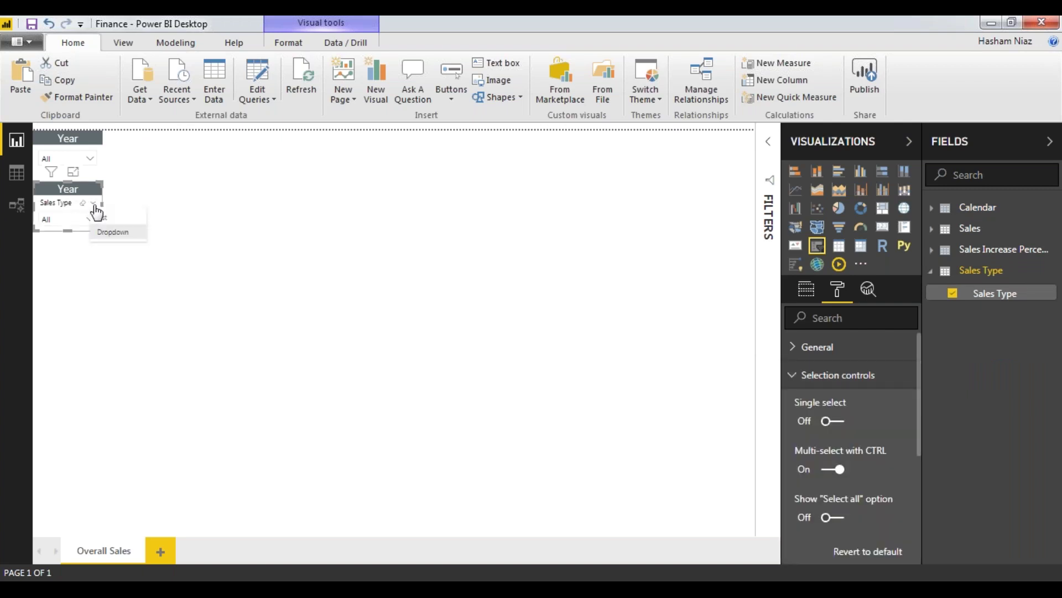
pyautogui.click(104, 218)
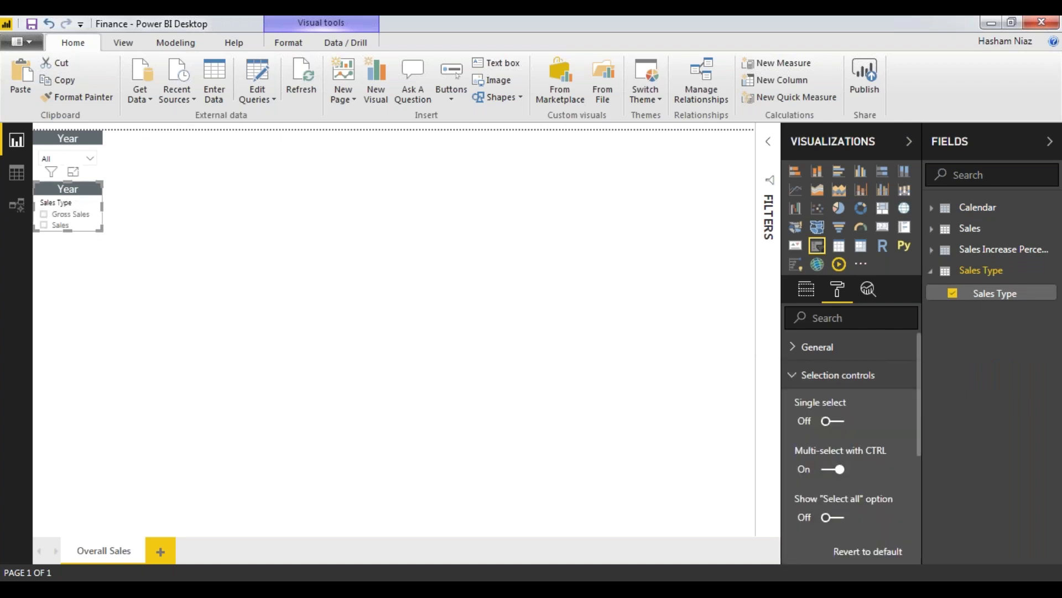
pyautogui.moveTo(101, 229); pyautogui.dragTo(106, 252)
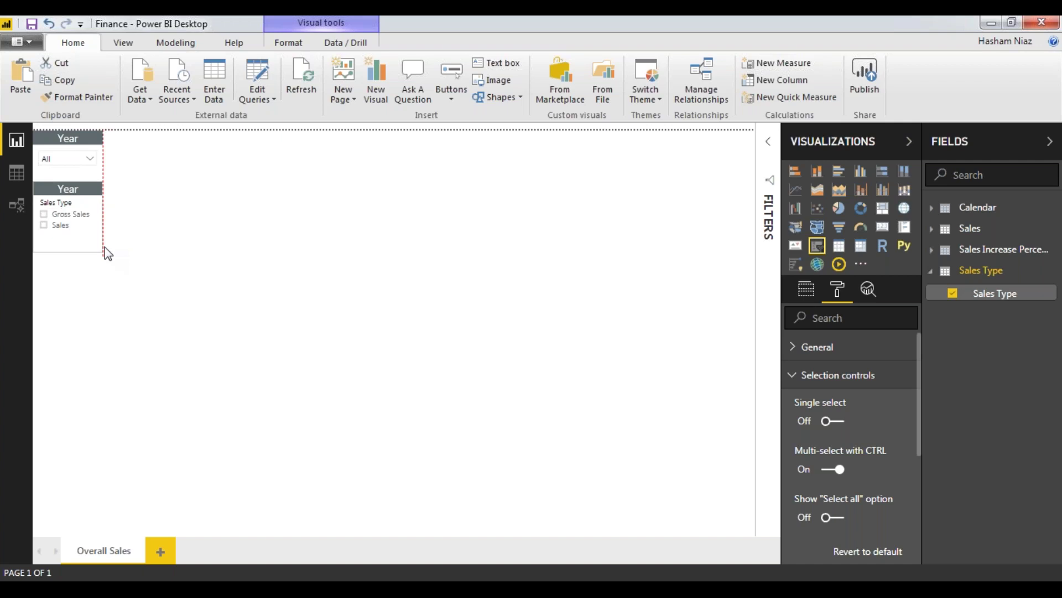
# - Enable single select on the Sales Type slicer with Sales chosen, and turn off its slicer header
pyautogui.click(194, 282)
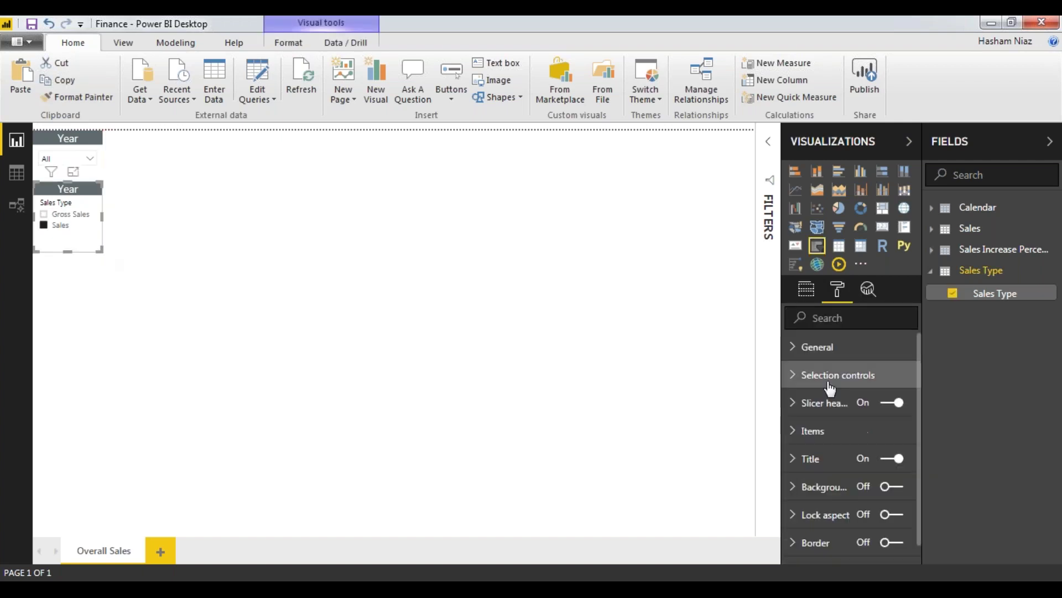
pyautogui.click(828, 382)
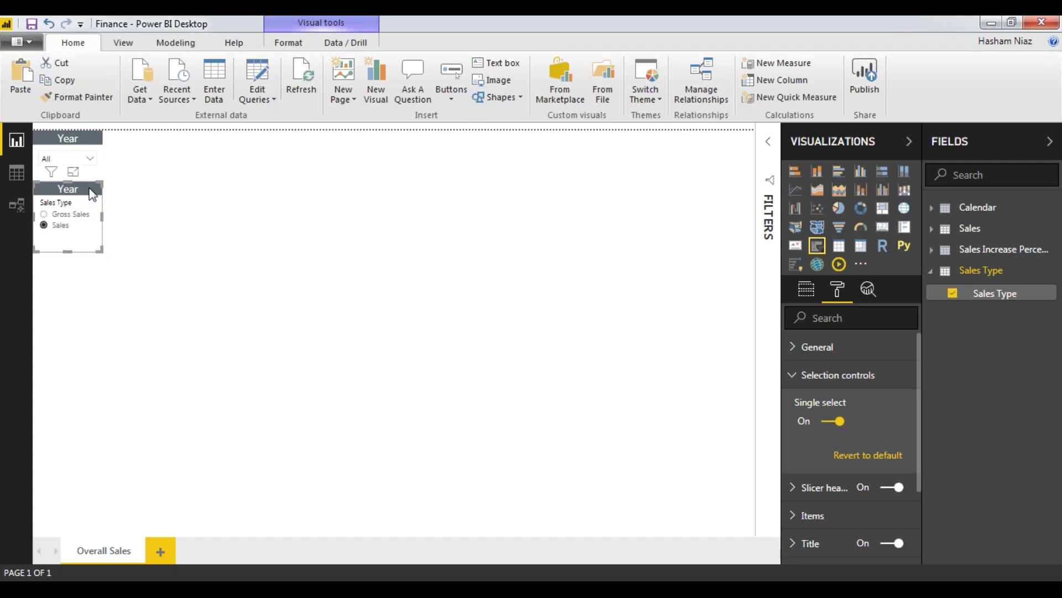
pyautogui.click(809, 375)
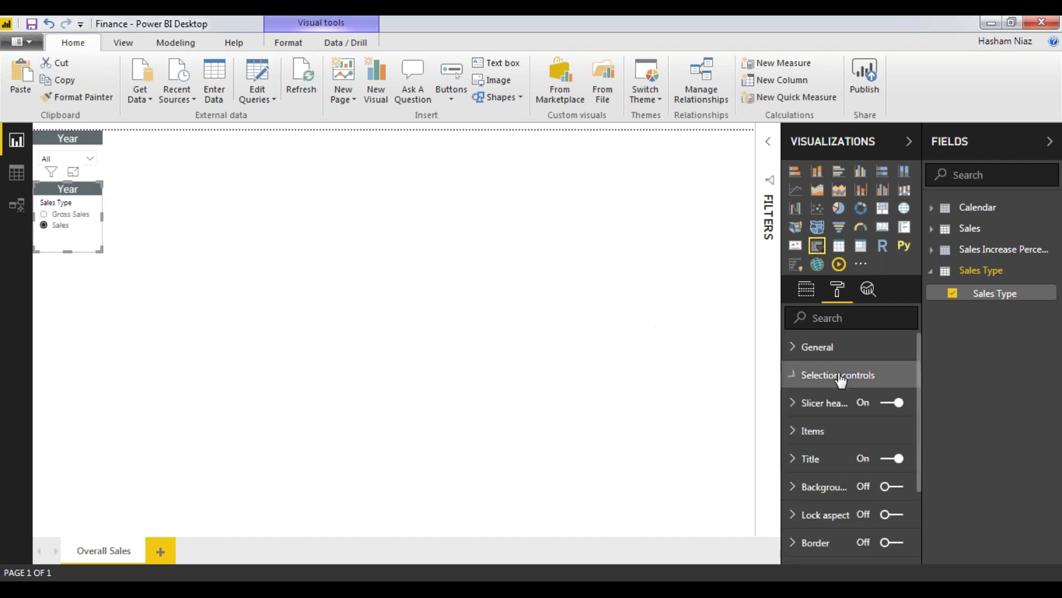
pyautogui.click(892, 404)
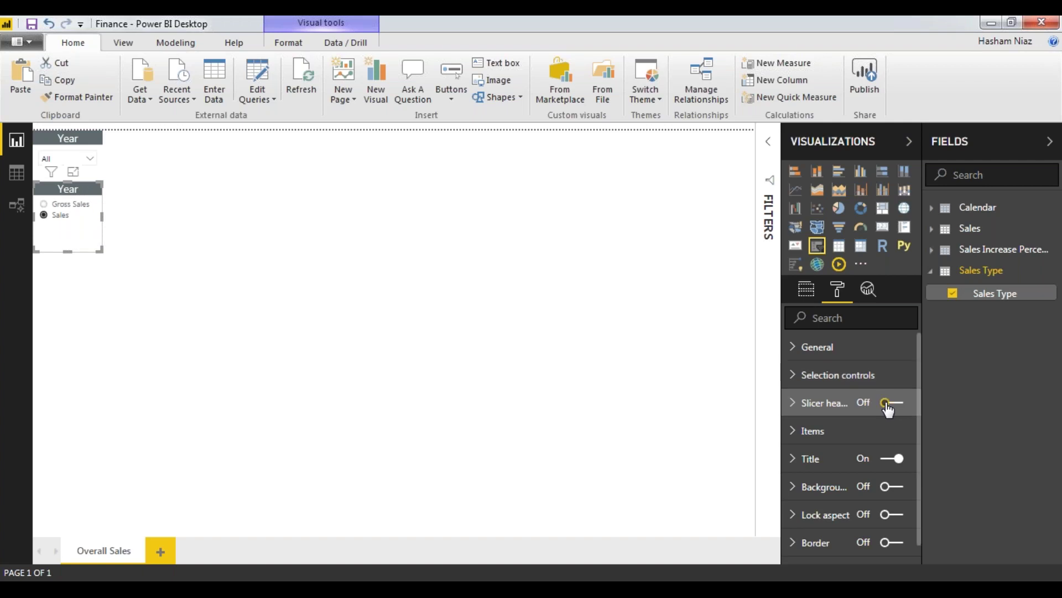
# - Set the title text of the lower slicer to "Sales Type"
pyautogui.click(825, 469)
pyautogui.click(808, 504)
pyautogui.write('Sales type')
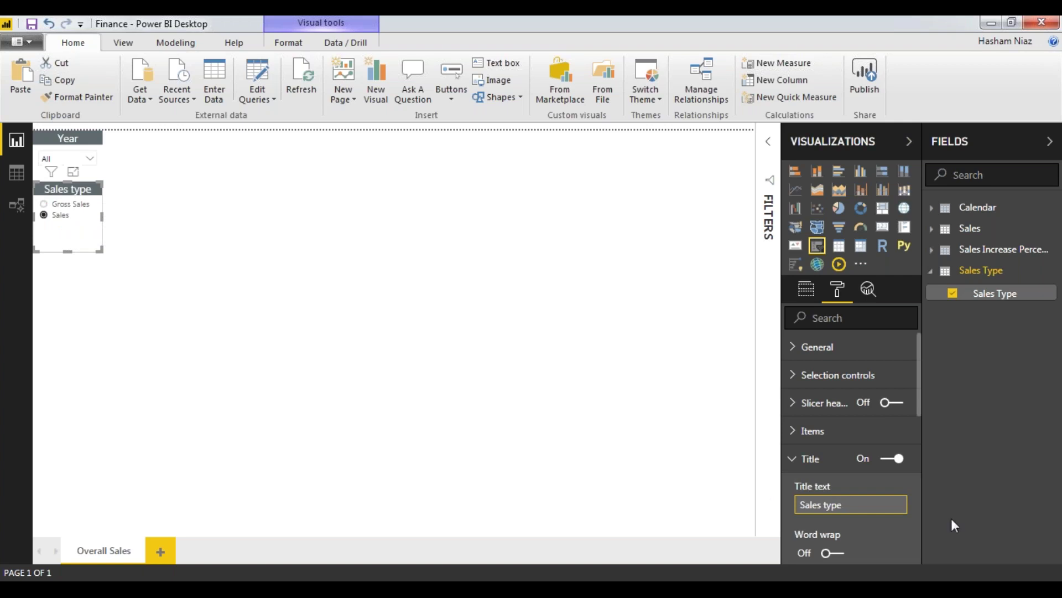
pyautogui.click(823, 505)
pyautogui.press('Delete')
pyautogui.write('T')
pyautogui.click(140, 320)
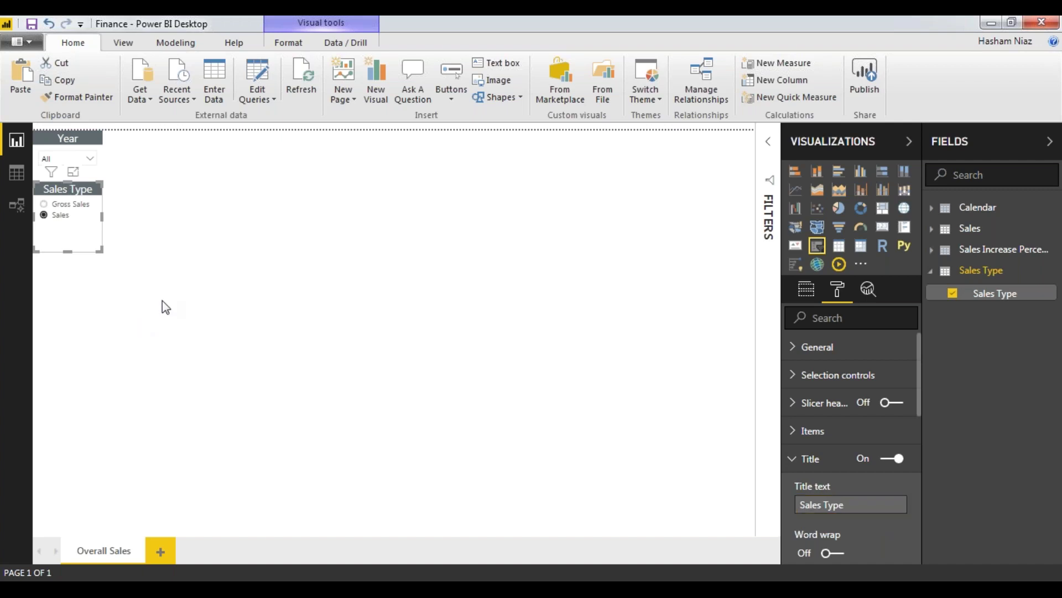
# - Move the Sales Type slicer slightly down to leave a small gap below the Year slicer
pyautogui.click(161, 300)
pyautogui.moveTo(78, 187); pyautogui.dragTo(78, 195)
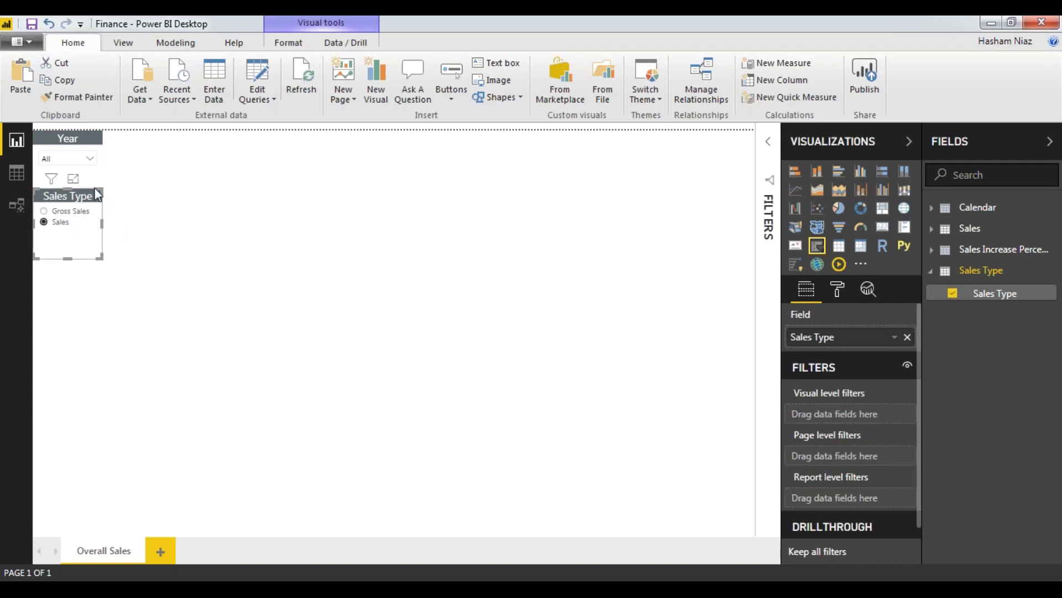
pyautogui.click(128, 294)
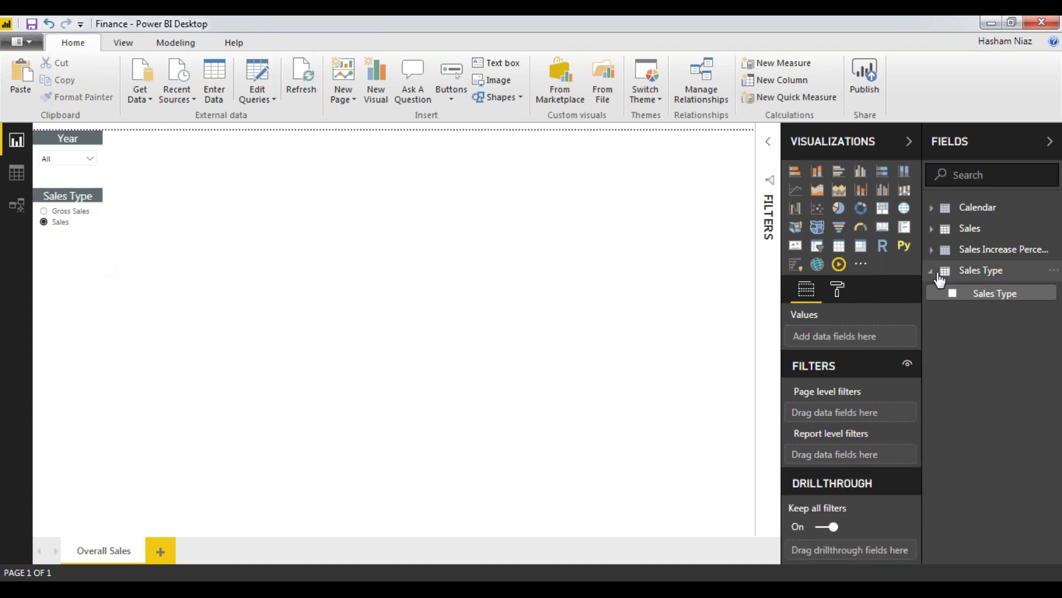
# - Create a clustered column chart of the Sales measure by the Calendar table's Month, enlarged across the page's right half
pyautogui.click(933, 271)
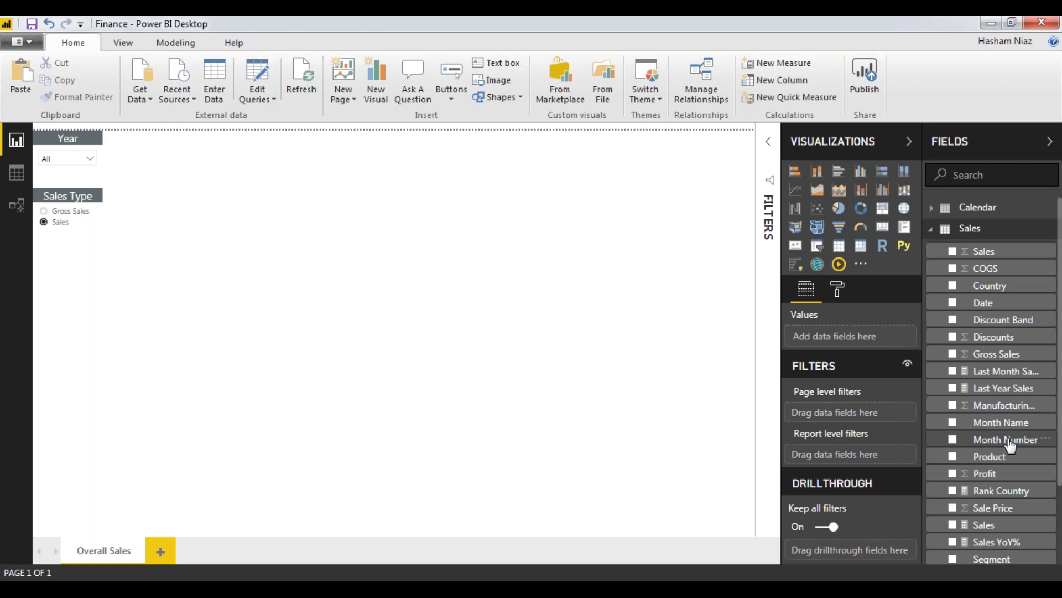
pyautogui.scroll(-1, 1010, 444)
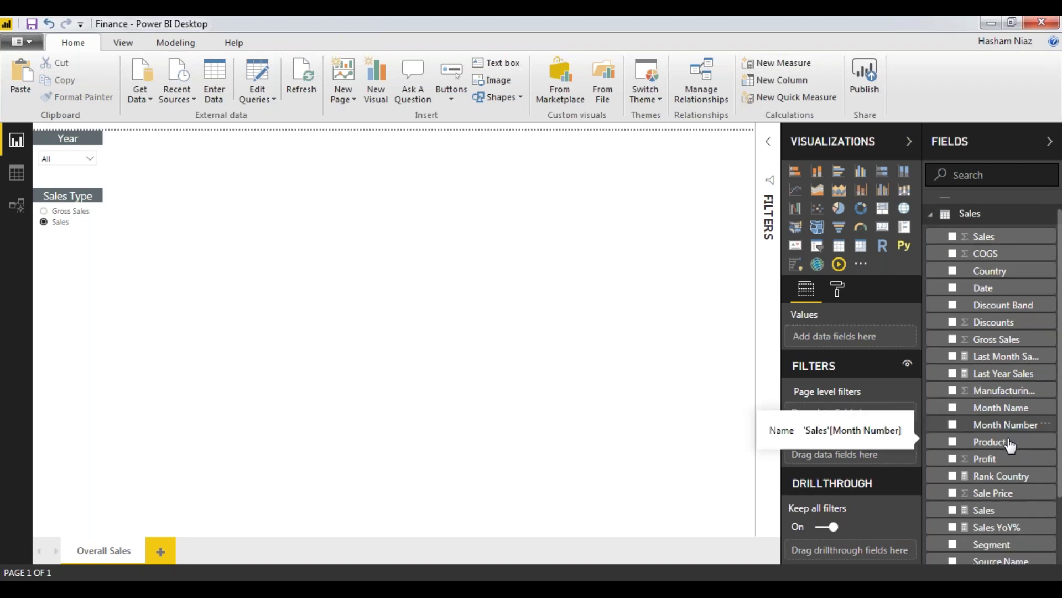
pyautogui.scroll(-3, 1011, 444)
pyautogui.moveTo(991, 447); pyautogui.dragTo(392, 380)
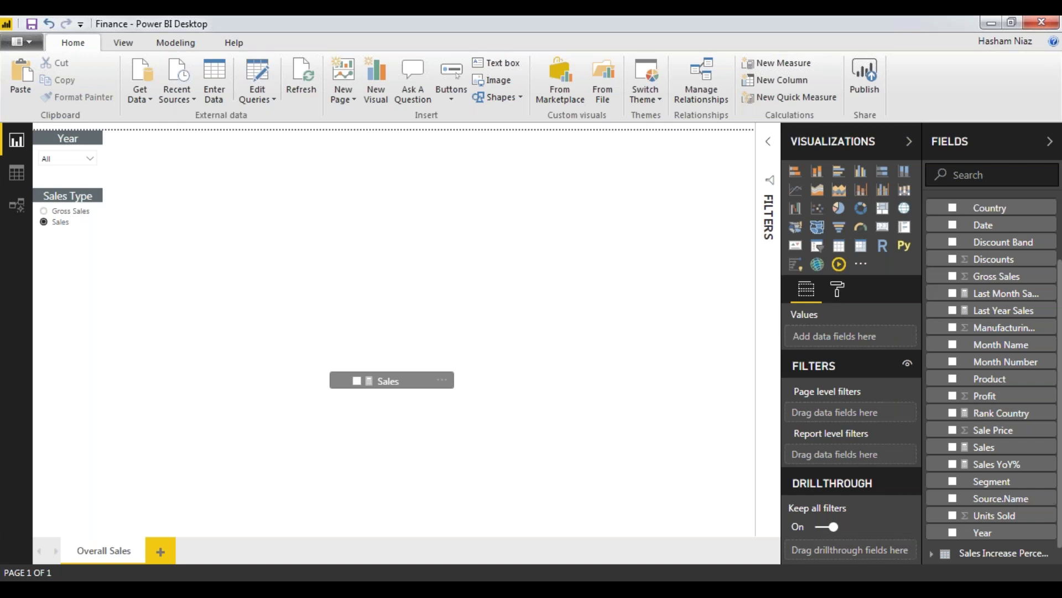
pyautogui.moveTo(387, 381); pyautogui.dragTo(413, 382)
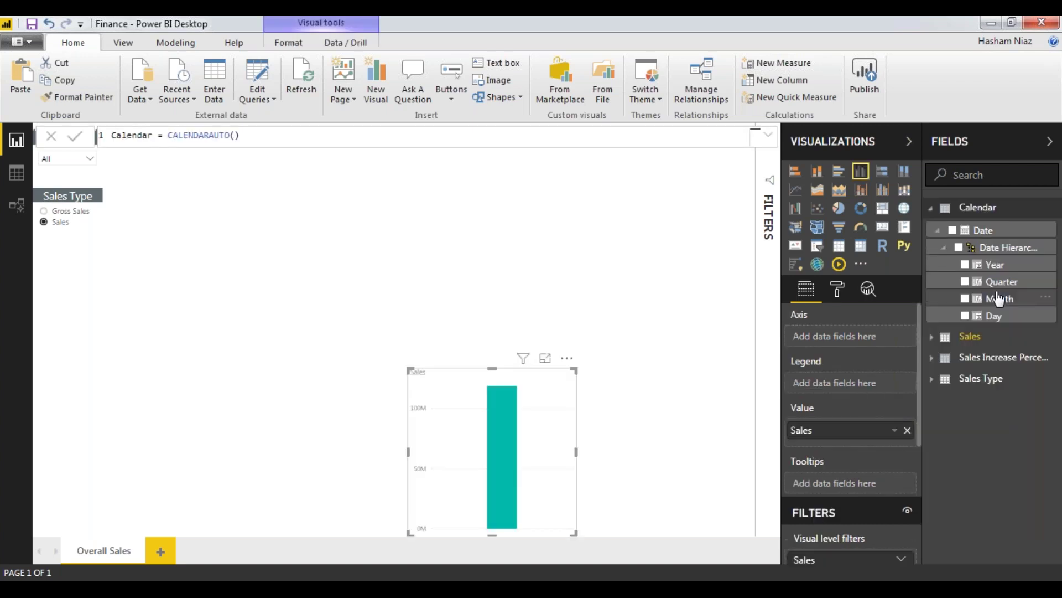
pyautogui.click(998, 299)
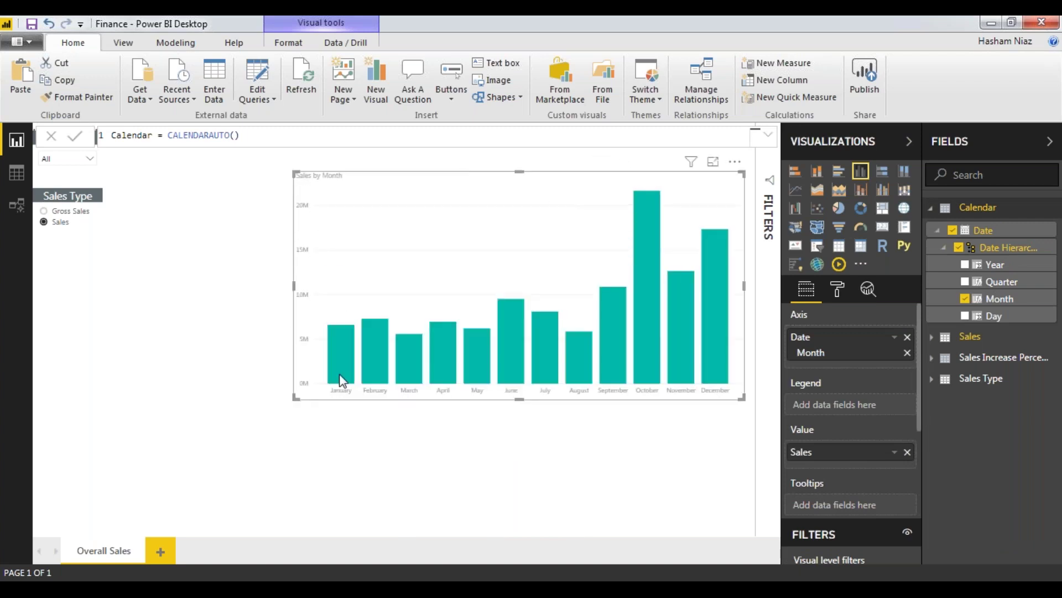
pyautogui.moveTo(371, 359)
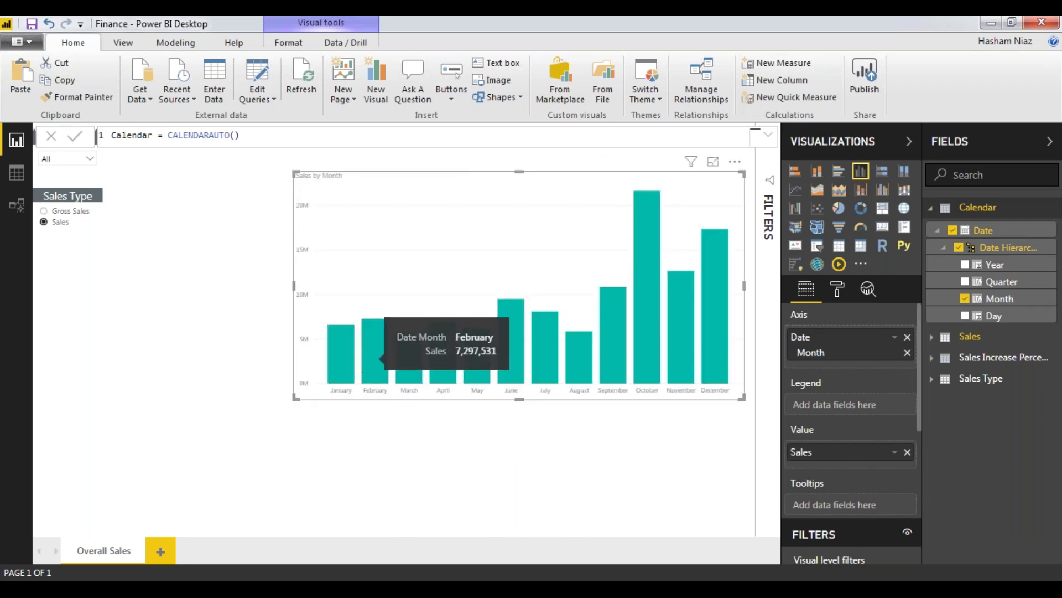
# - Turn on the Year slicer's header and switch the slicer from a dropdown to List display
pyautogui.click(81, 160)
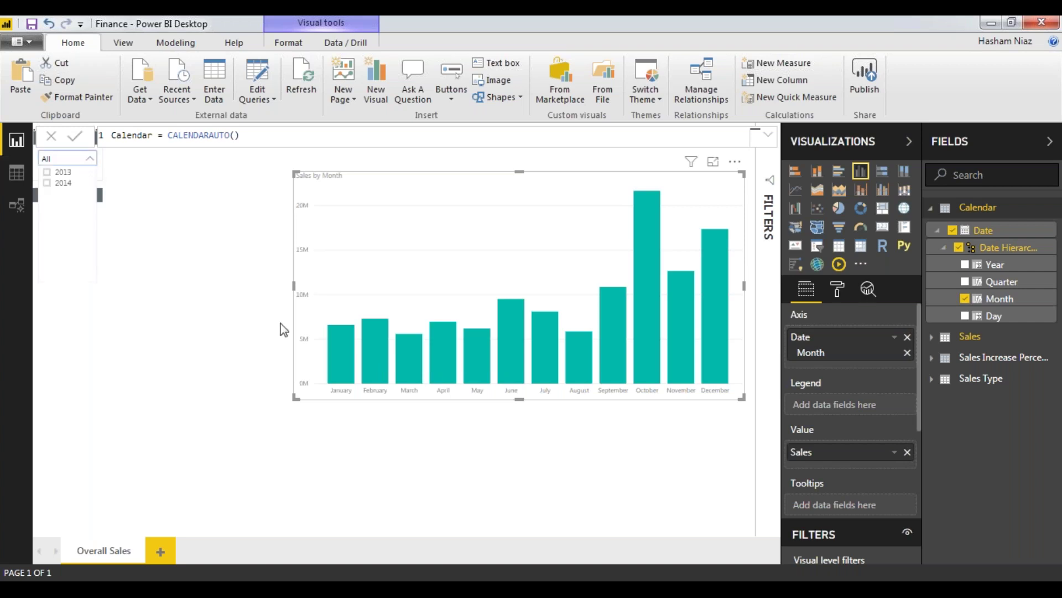
pyautogui.click(91, 160)
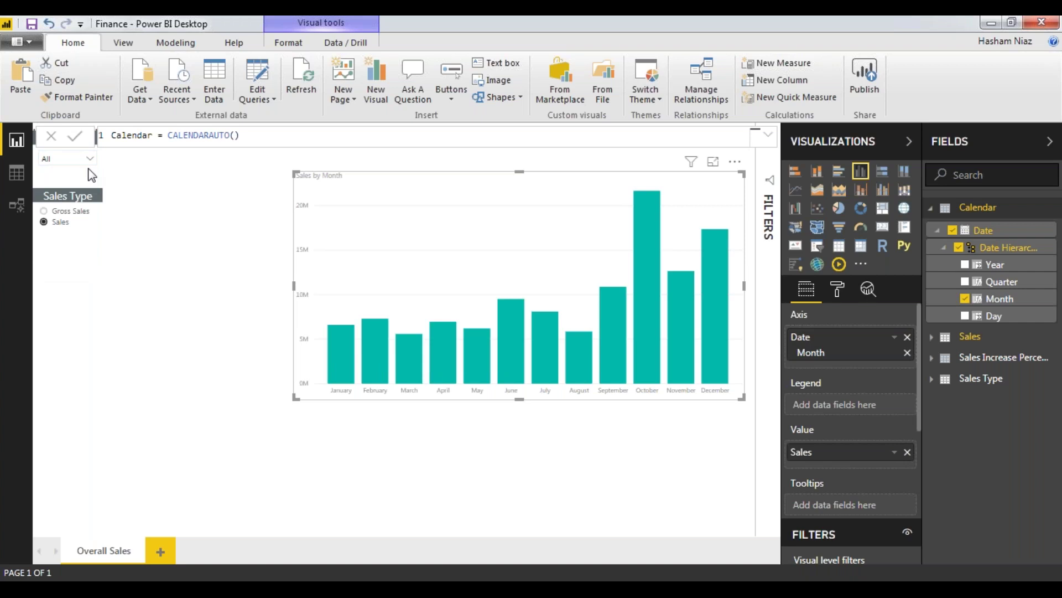
pyautogui.click(84, 159)
pyautogui.click(83, 150)
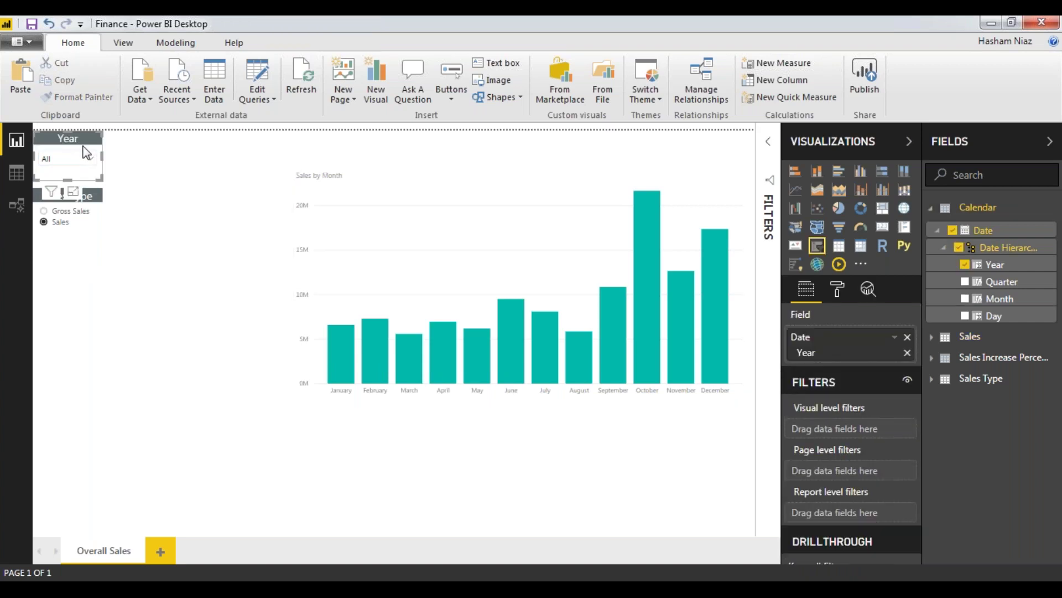
pyautogui.click(837, 289)
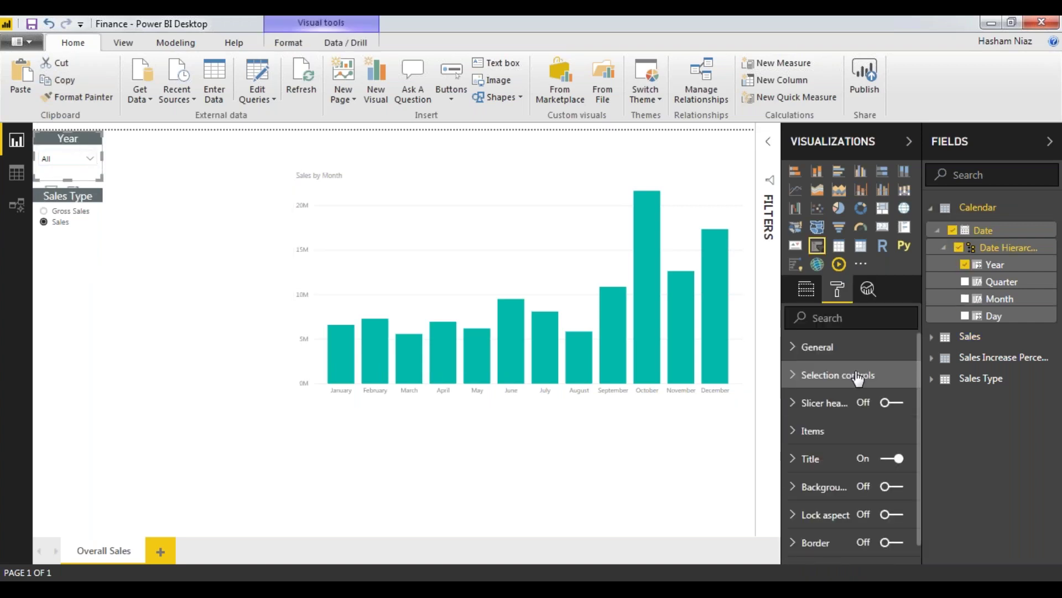
pyautogui.click(894, 402)
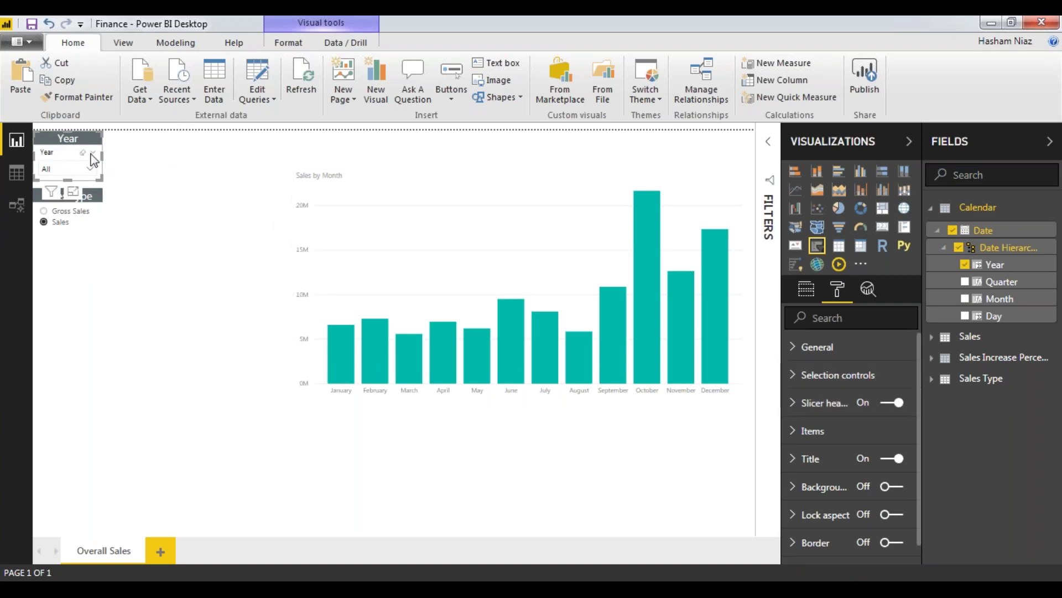
pyautogui.click(93, 153)
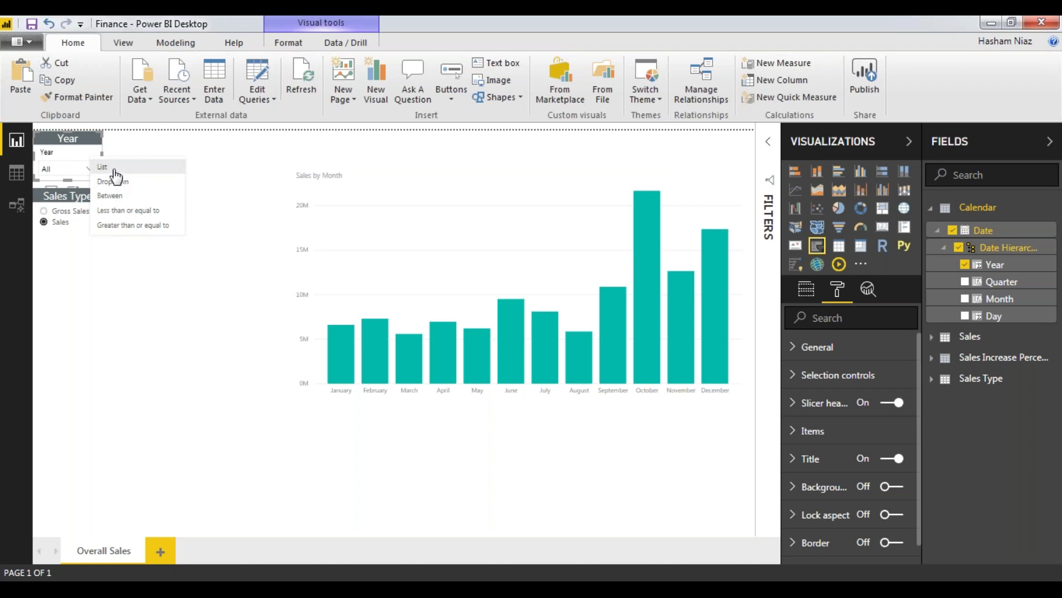
pyautogui.click(114, 170)
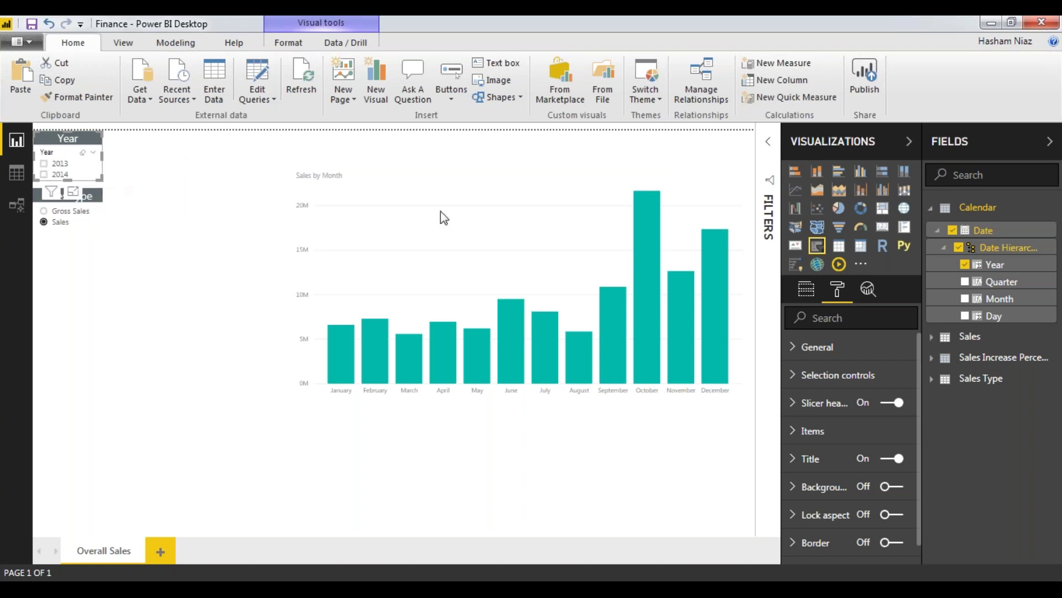
# - Enable single select on the Year slicer, turn off its slicer header and choose 2014
pyautogui.click(863, 376)
pyautogui.click(833, 421)
pyautogui.click(838, 375)
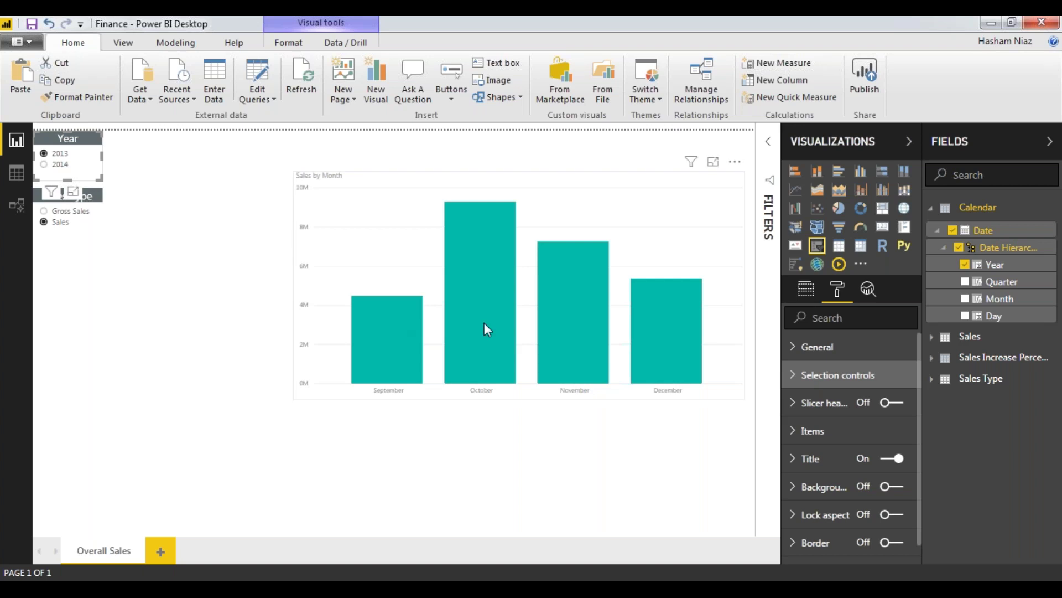
pyautogui.click(43, 165)
# - Convert the Sales by Month chart to a line and clustered column chart with Sales YoY% as its line value
pyautogui.click(93, 257)
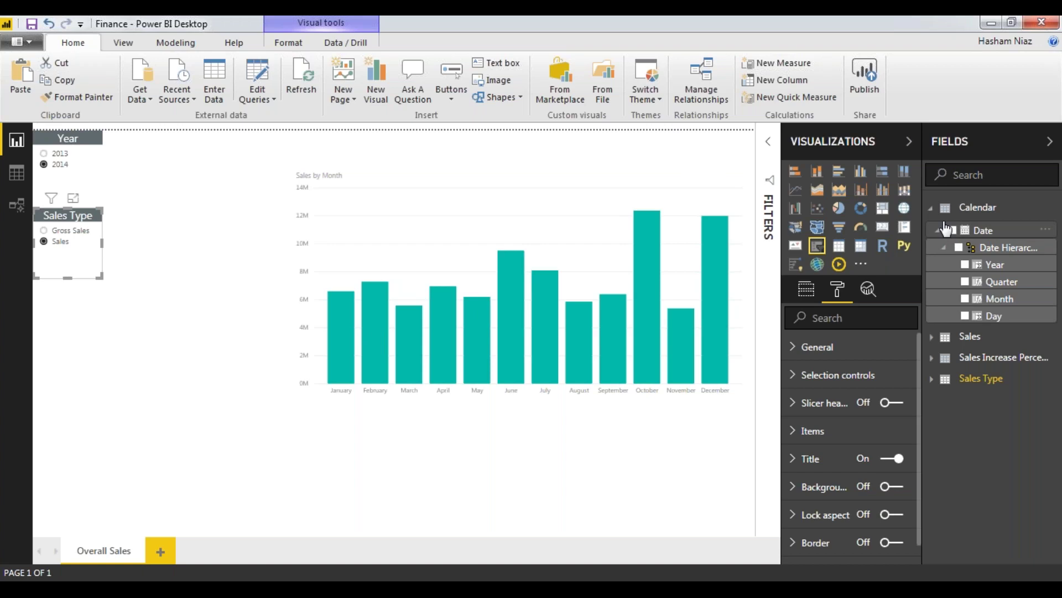
pyautogui.click(931, 208)
pyautogui.click(932, 249)
pyautogui.click(932, 250)
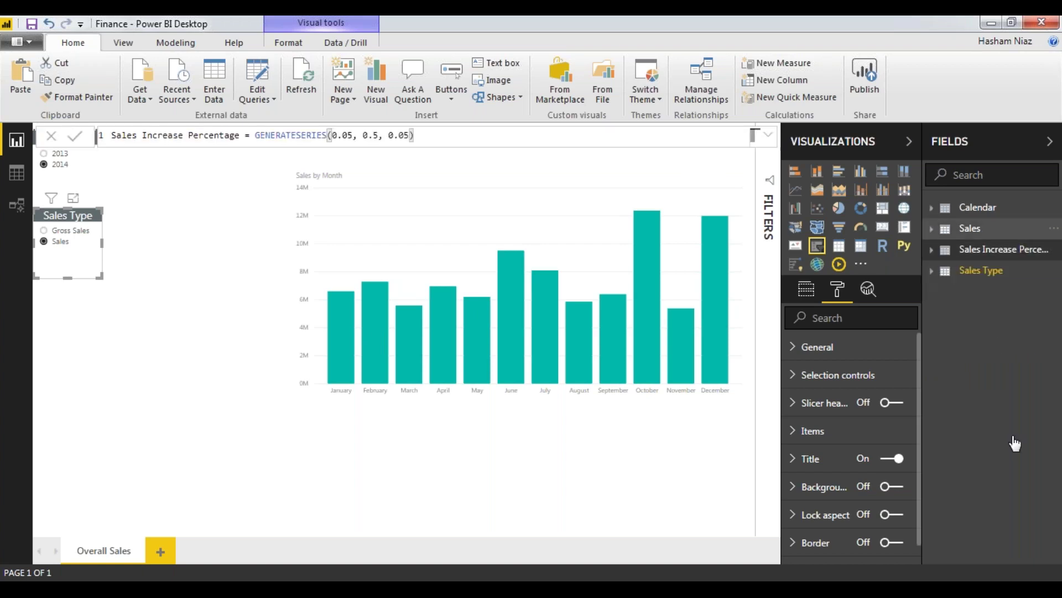
pyautogui.click(970, 228)
pyautogui.scroll(-3, 990, 332)
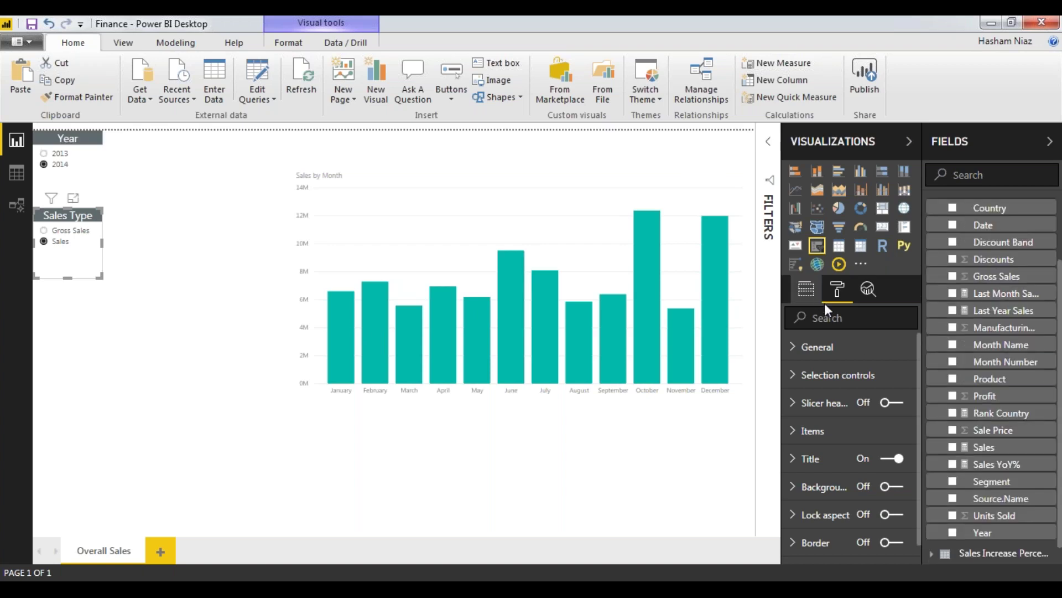
pyautogui.click(806, 288)
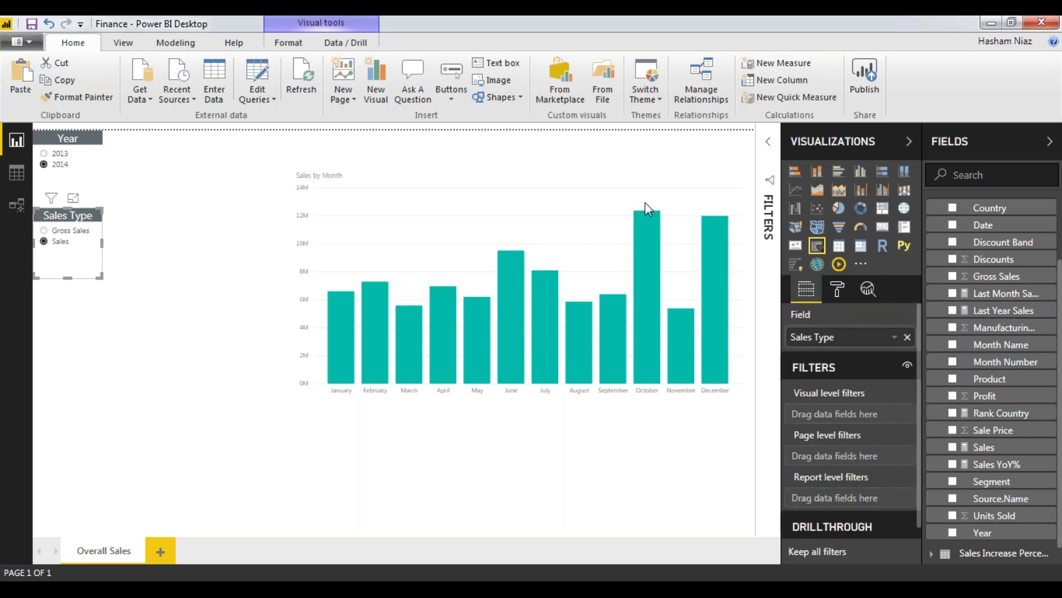
pyautogui.click(882, 194)
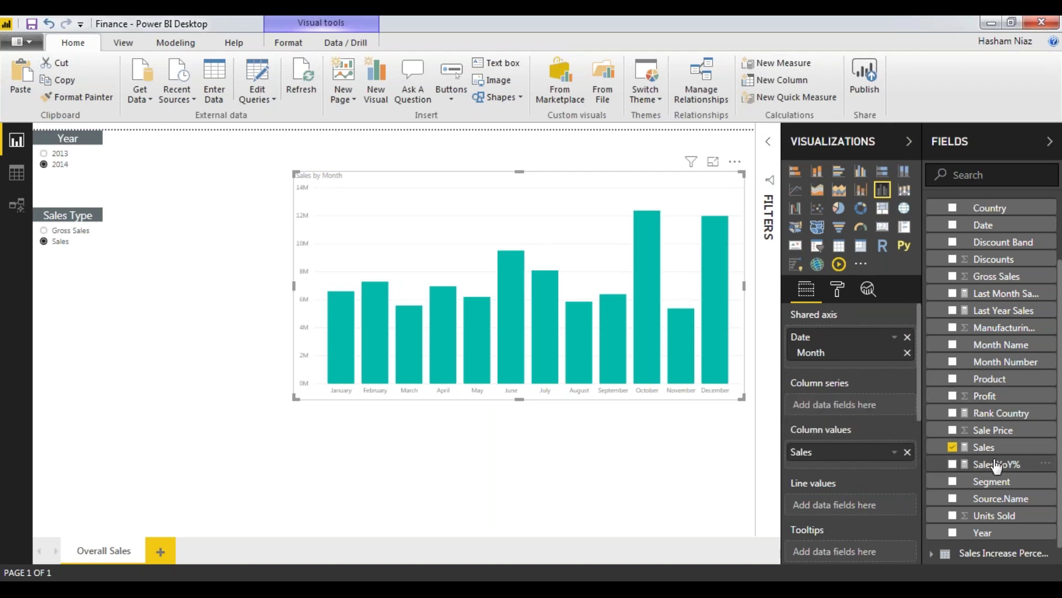
pyautogui.moveTo(996, 466); pyautogui.dragTo(854, 514)
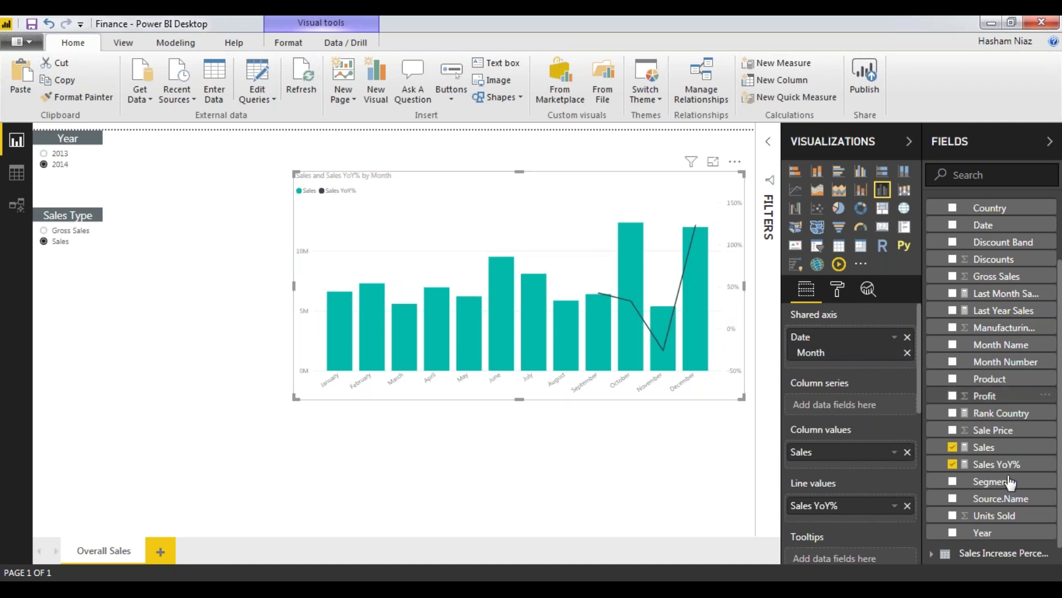
# - Examine the Sales YoY% measure's formula, particularly its CALCULATE([Sales]) part, alongside the chart's November line point
pyautogui.click(996, 464)
pyautogui.moveTo(226, 205); pyautogui.dragTo(319, 205)
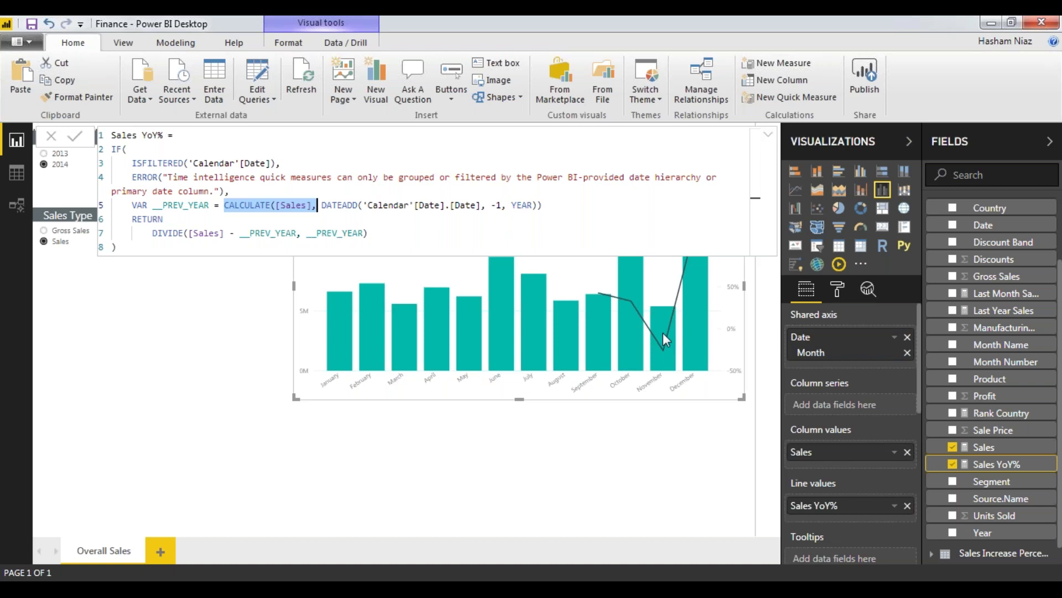
pyautogui.moveTo(663, 348)
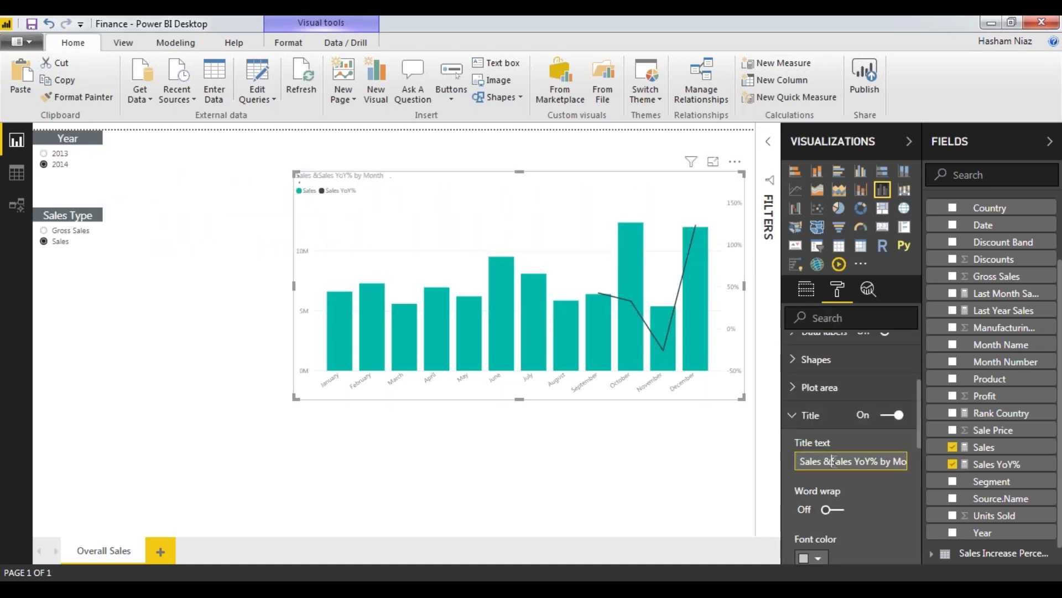
# - Replace the combo chart's title text with "YoY Sales By Month"
pyautogui.press('End')
pyautogui.hotkey('shift', 'Home')
pyautogui.write('Yo')
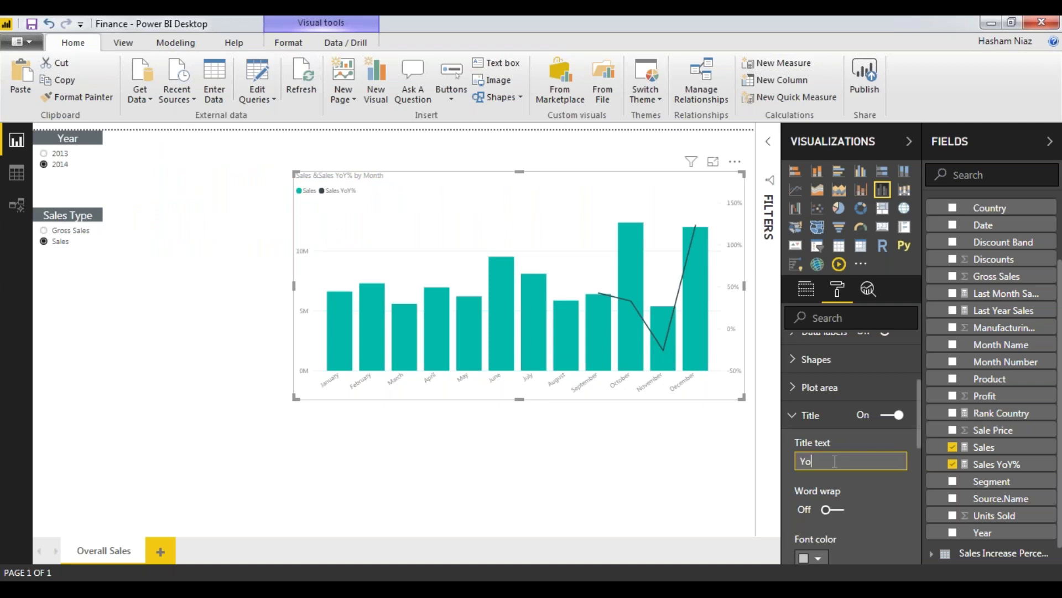
pyautogui.press('BackSpace')
pyautogui.write('oY Sales By Month')
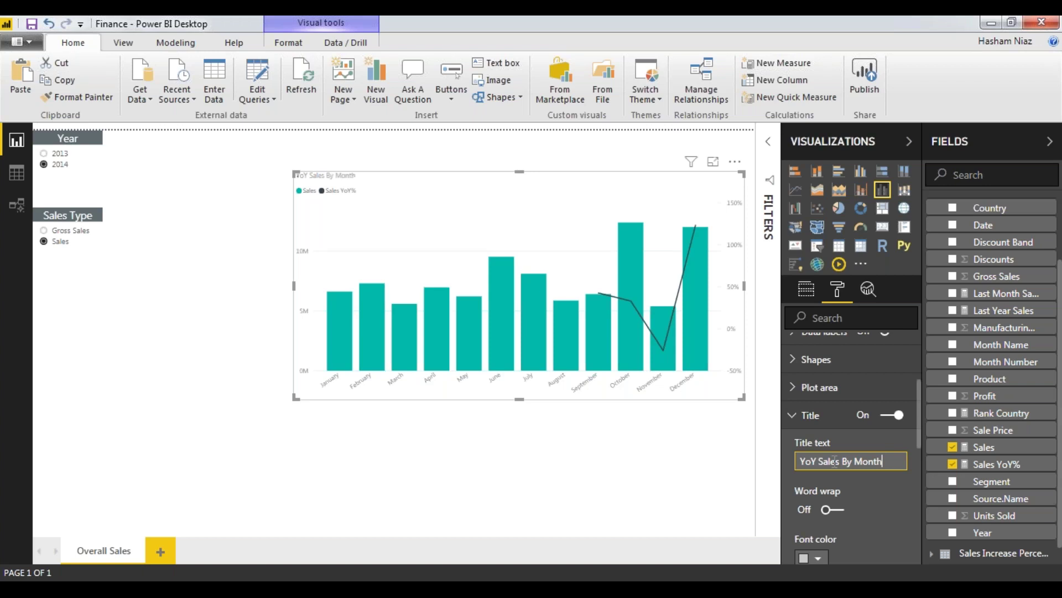
# - Give the combo chart's title a dark grey background and a white font color
pyautogui.scroll(-1, 910, 398)
pyautogui.scroll(-3, 910, 397)
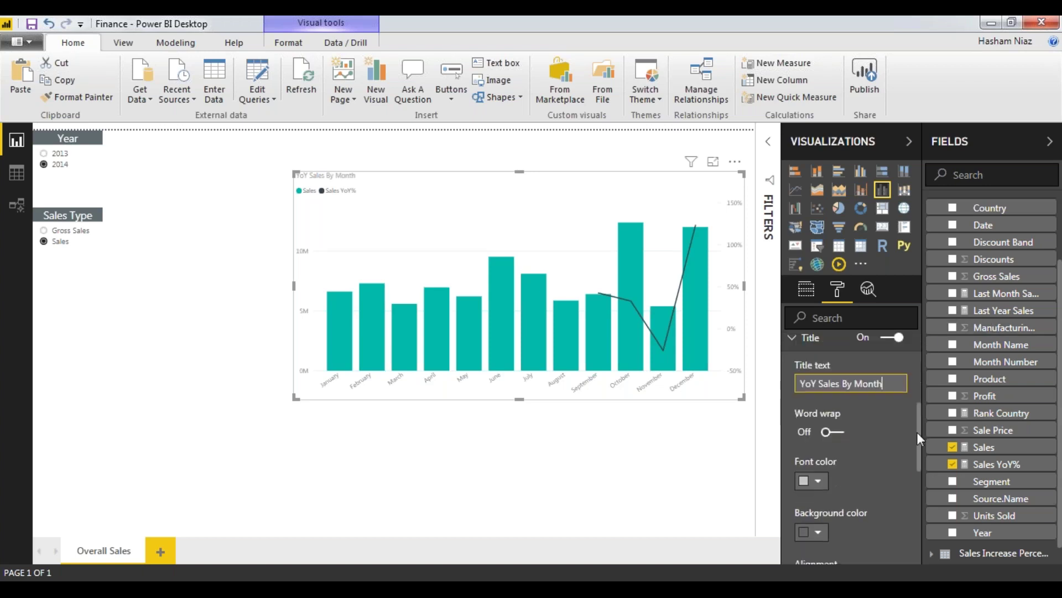
pyautogui.click(811, 532)
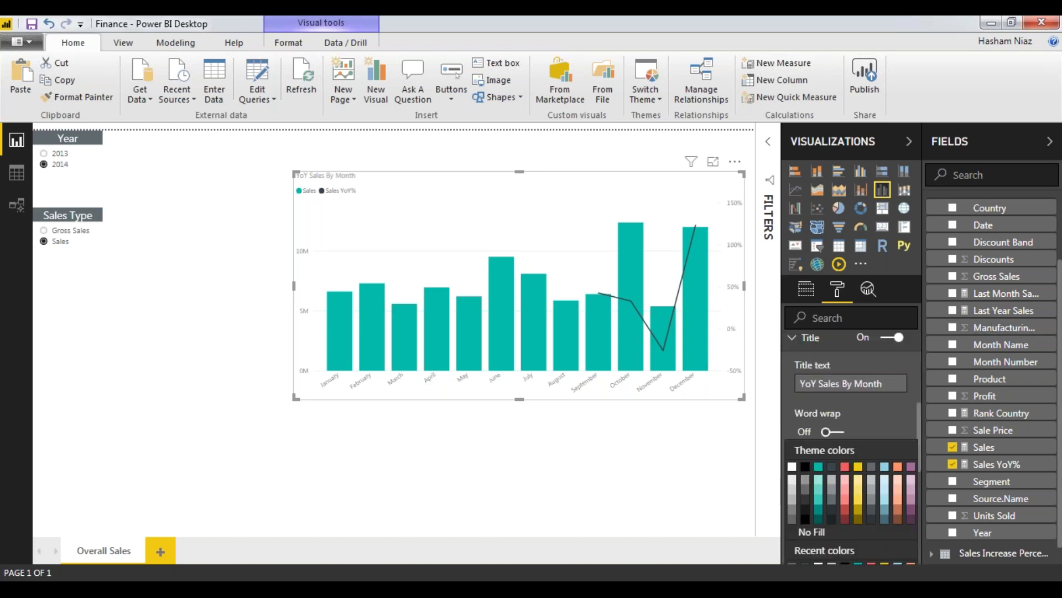
pyautogui.click(823, 500)
pyautogui.click(816, 480)
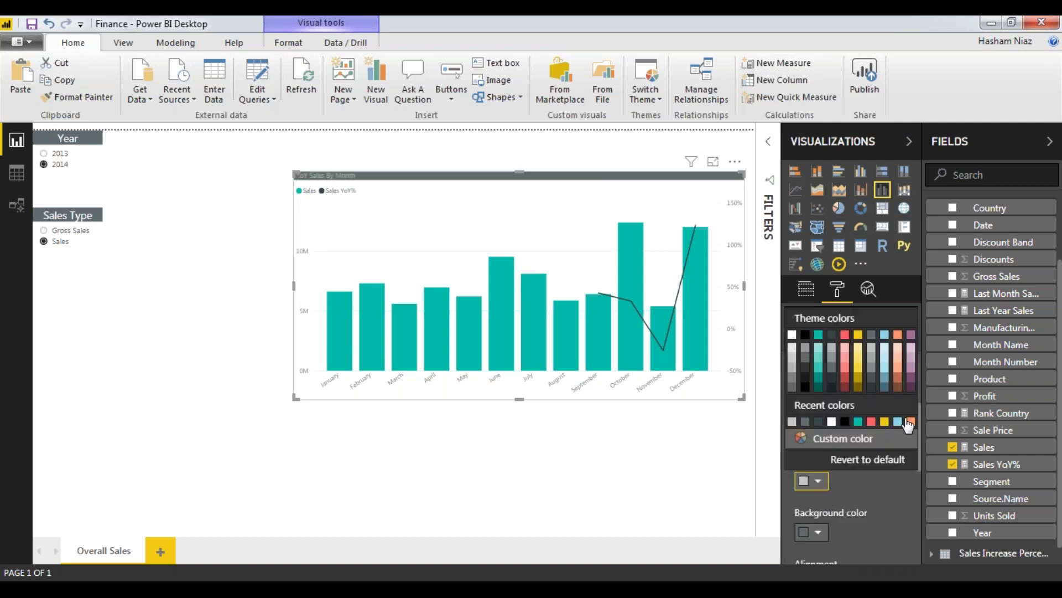
pyautogui.click(831, 421)
# - Set the combo chart title's text size to 14 and center its alignment
pyautogui.scroll(-2, 841, 443)
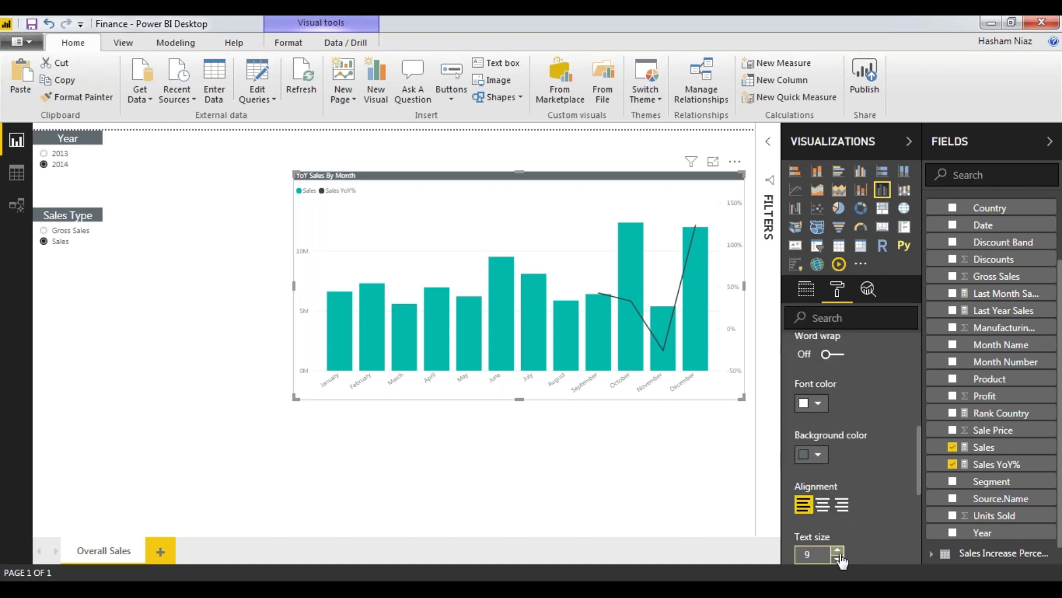
pyautogui.click(839, 551)
pyautogui.click(838, 551)
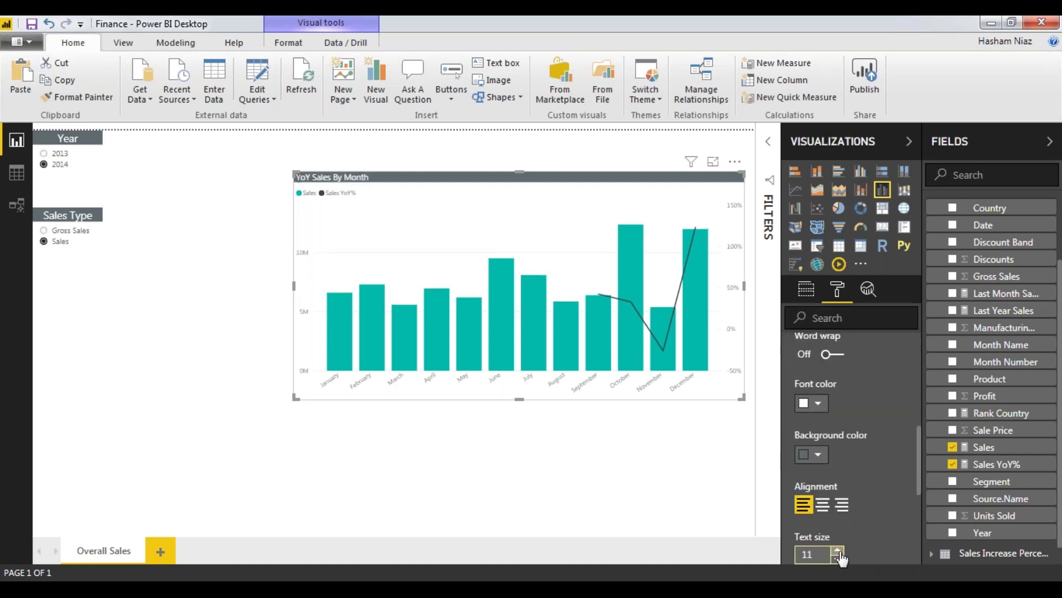
pyautogui.click(838, 551)
pyautogui.click(838, 551)
pyautogui.click(838, 552)
pyautogui.click(839, 551)
pyautogui.click(838, 551)
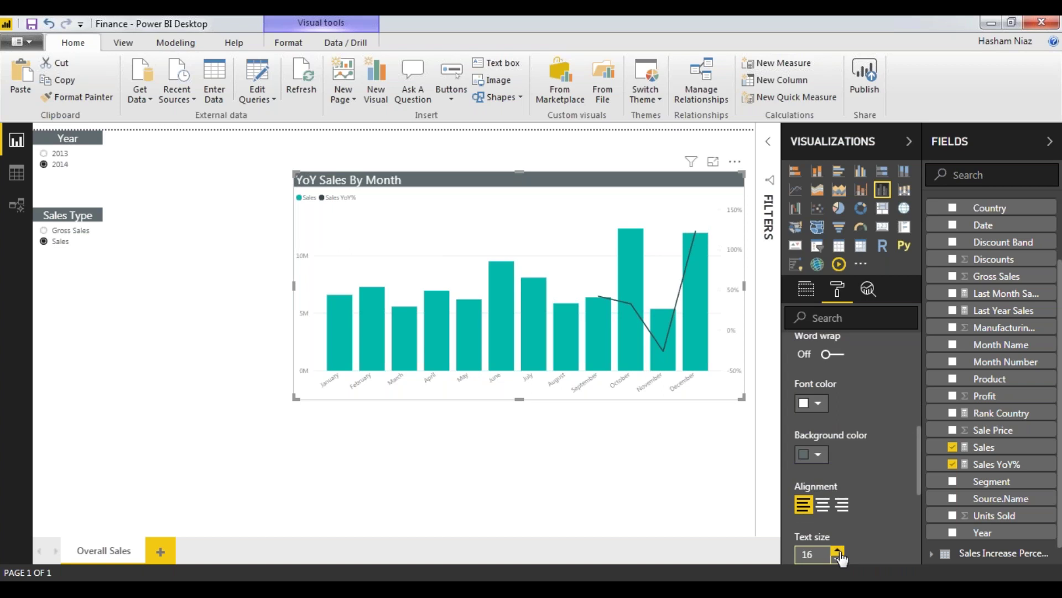
pyautogui.click(839, 552)
pyautogui.click(838, 559)
pyautogui.click(839, 558)
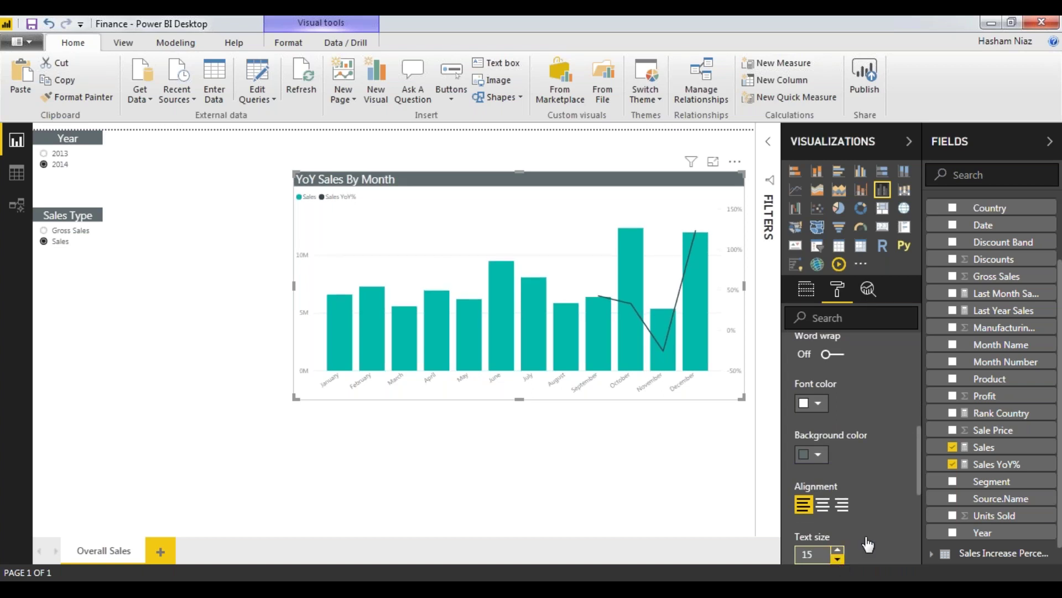
pyautogui.click(832, 504)
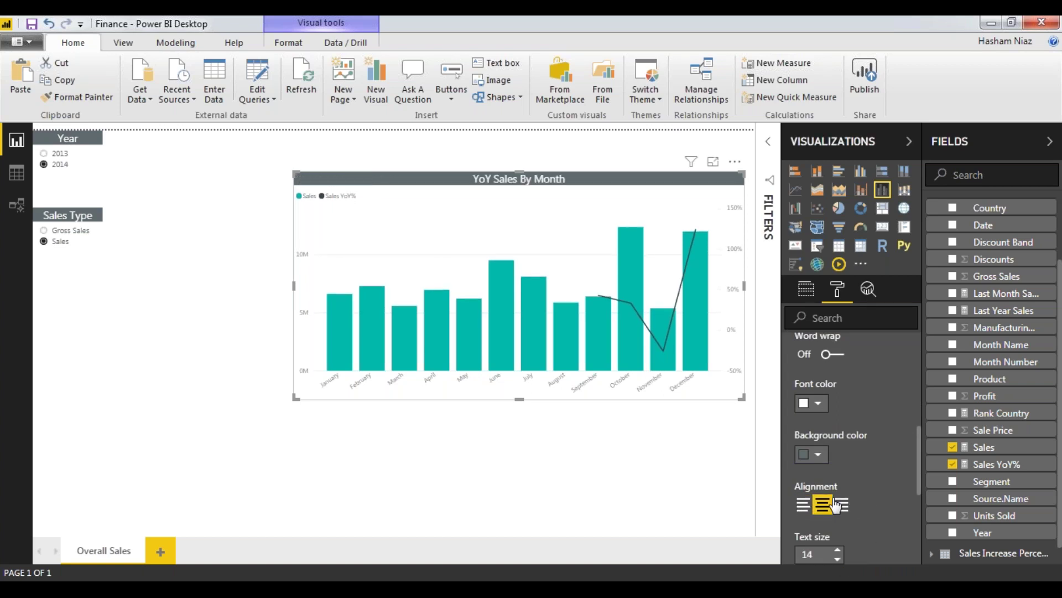
# - Highlight the Sales YoY% series from the combo chart's legend and clear the highlight again
pyautogui.click(337, 198)
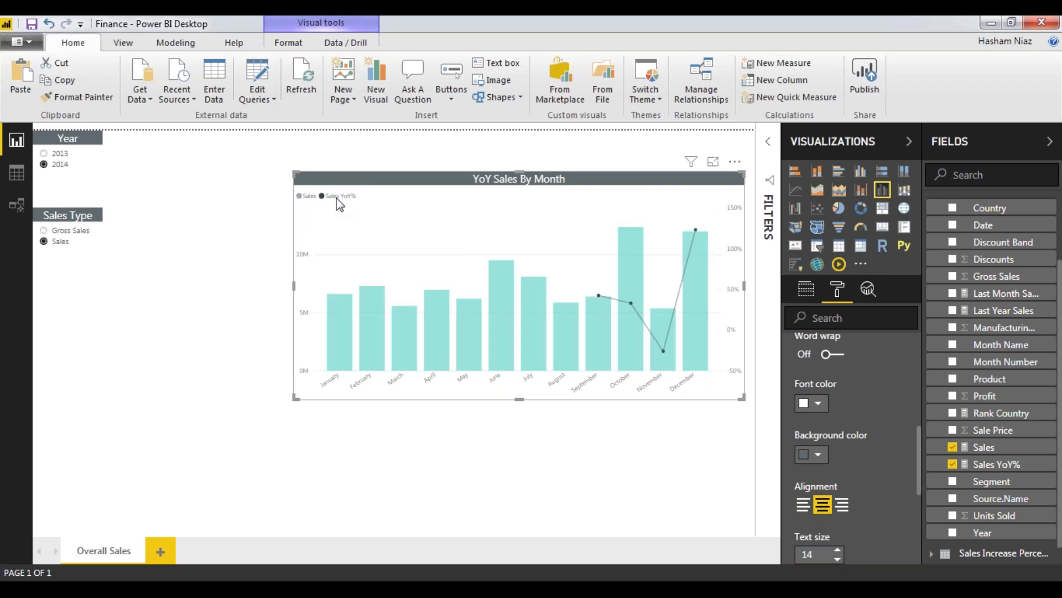
pyautogui.click(336, 198)
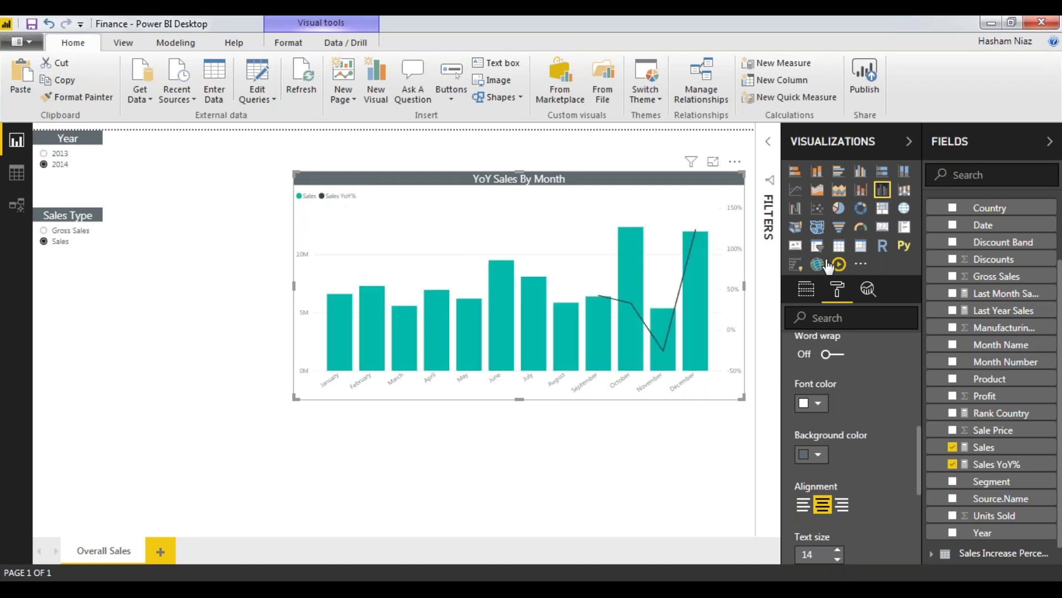
pyautogui.scroll(-2, 864, 384)
pyautogui.scroll(2, 863, 387)
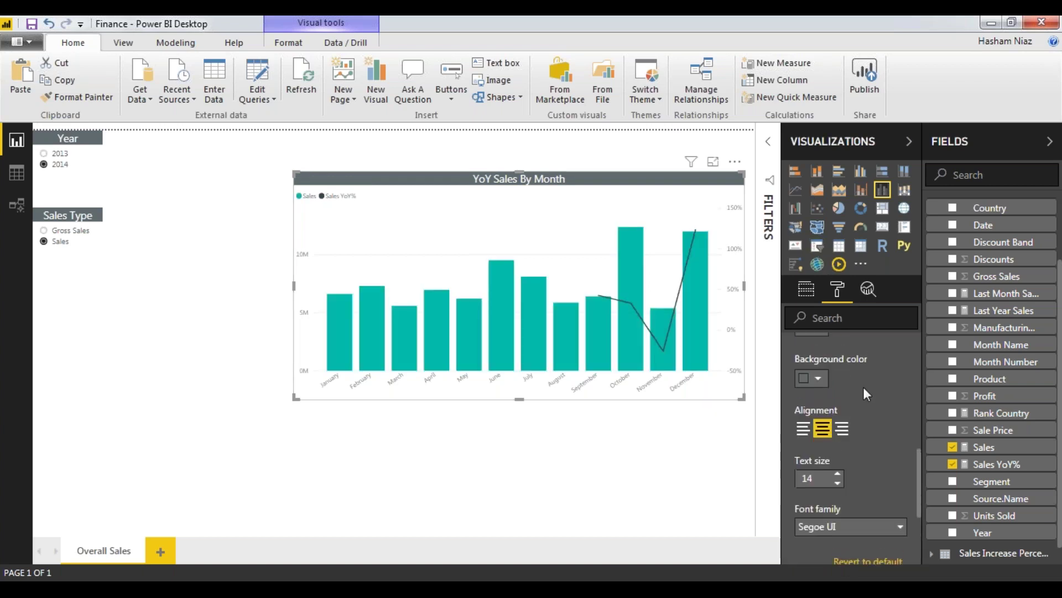
# - Turn on the combo chart's data labels and set their display units to Millions
pyautogui.scroll(4, 820, 360)
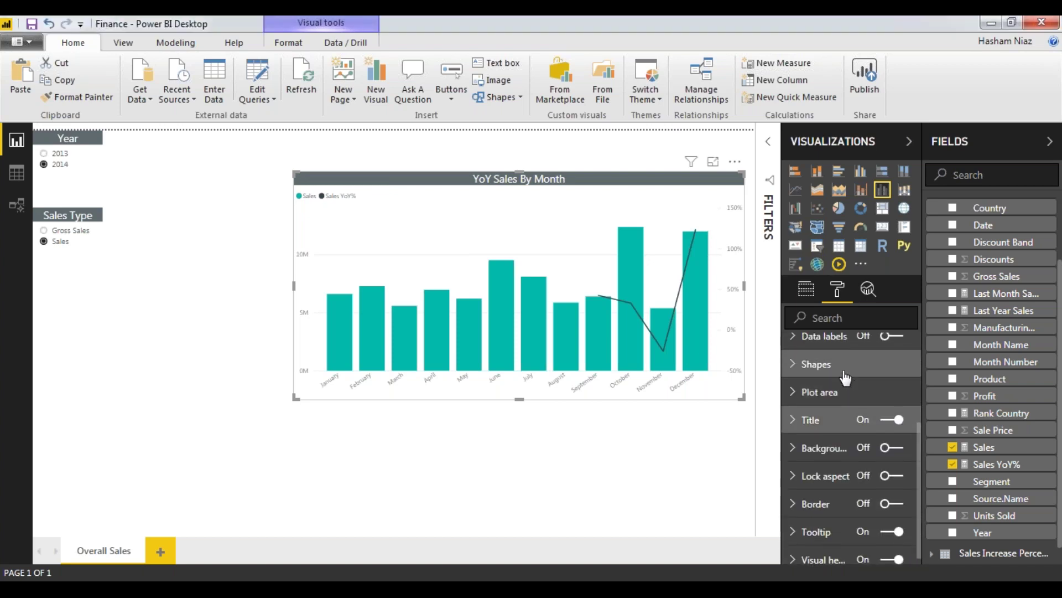
pyautogui.scroll(2, 833, 390)
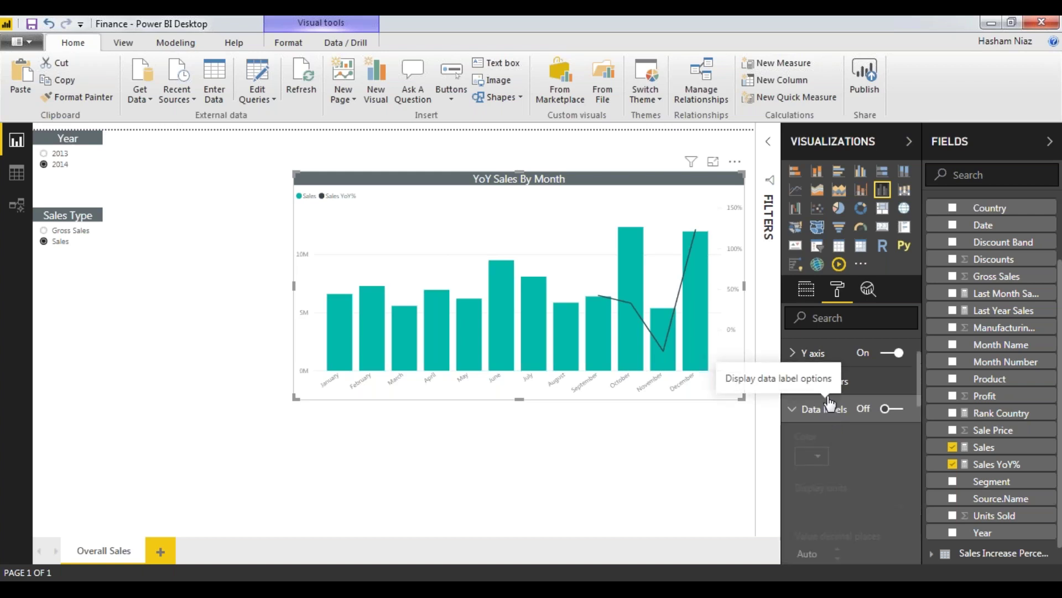
pyautogui.click(895, 410)
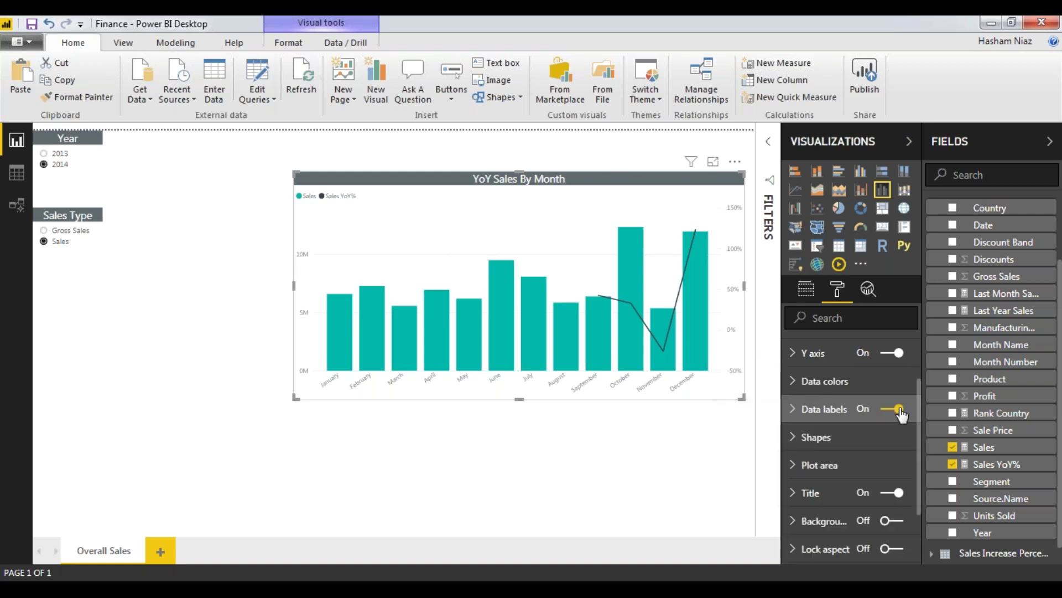
pyautogui.click(841, 412)
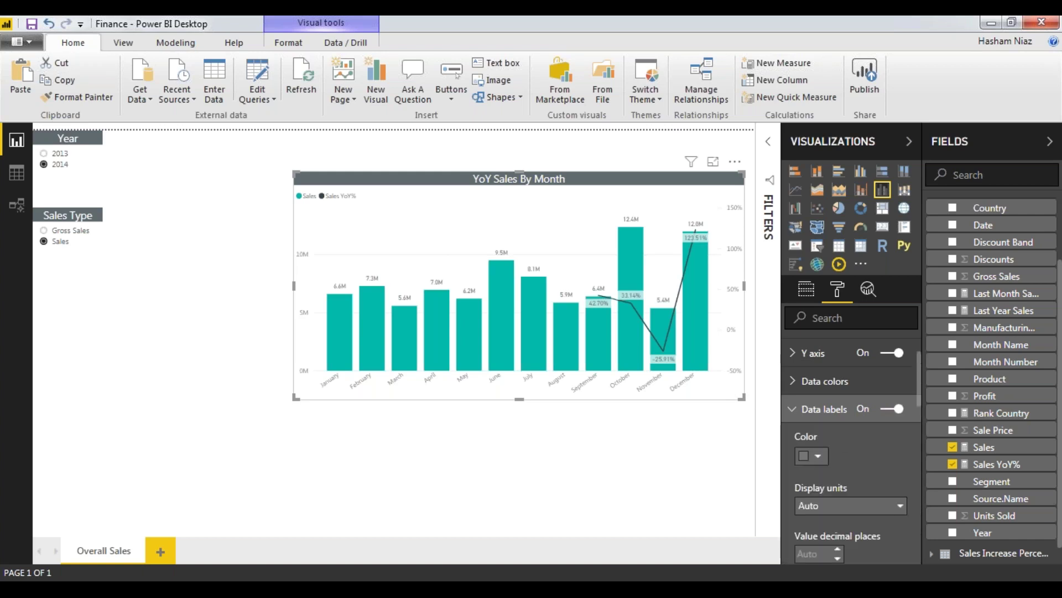
pyautogui.scroll(-2, 848, 438)
pyautogui.click(900, 429)
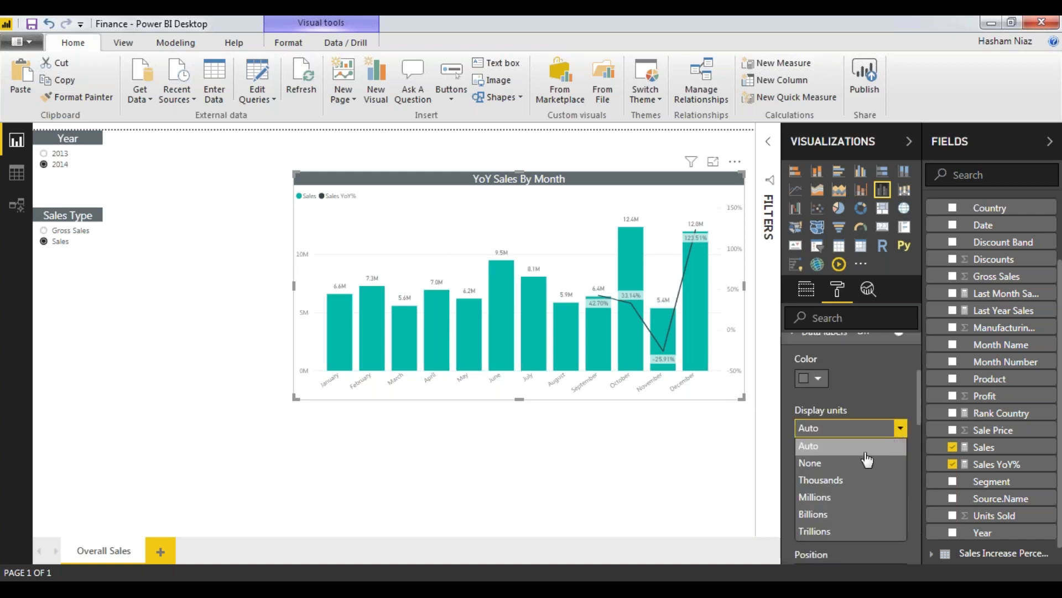
pyautogui.click(853, 504)
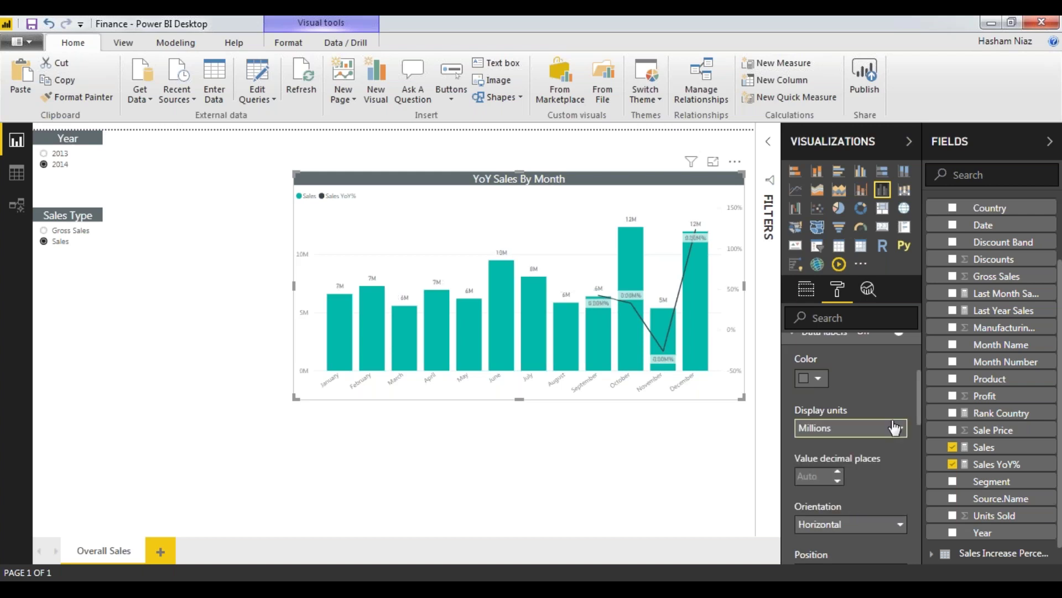
# - Try Vertical orientation for the combo chart's data labels and restore Horizontal
pyautogui.click(899, 524)
pyautogui.click(876, 490)
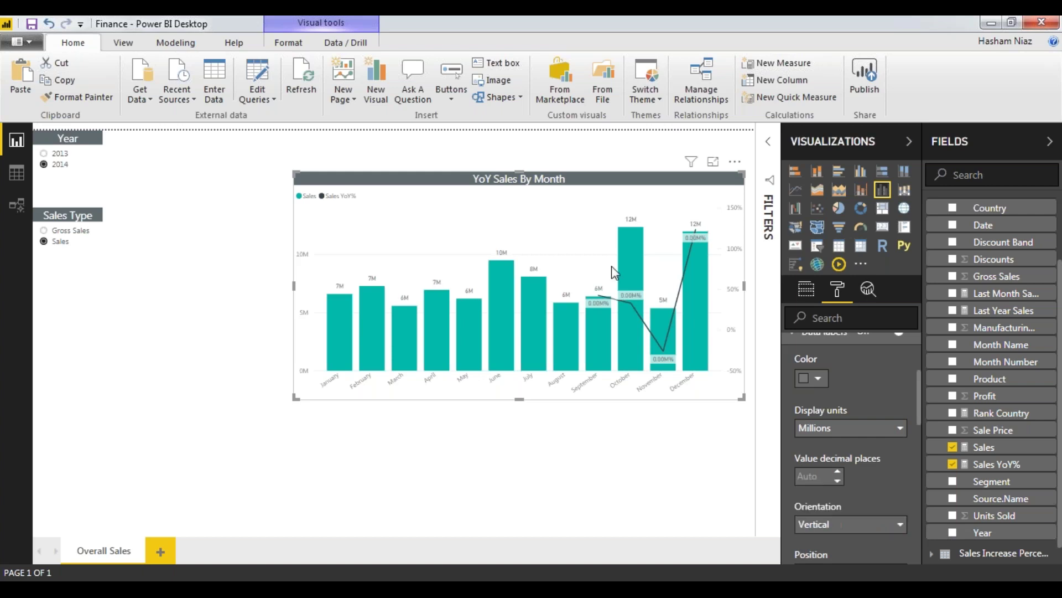
pyautogui.click(886, 523)
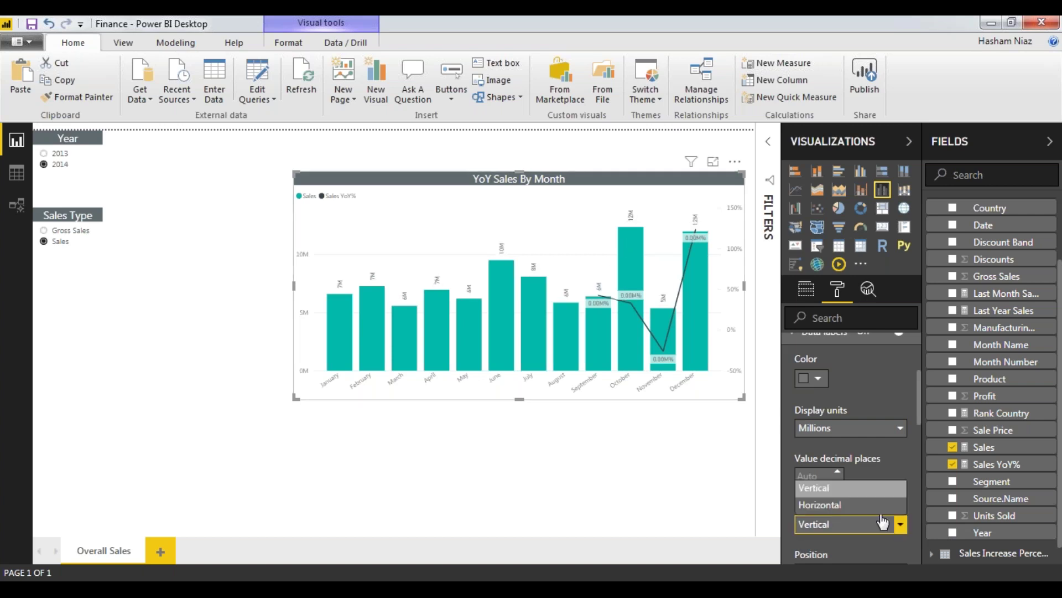
pyautogui.click(875, 506)
# - Try the Inside Center position for the combo chart's data labels and restore Auto
pyautogui.scroll(-2, 874, 506)
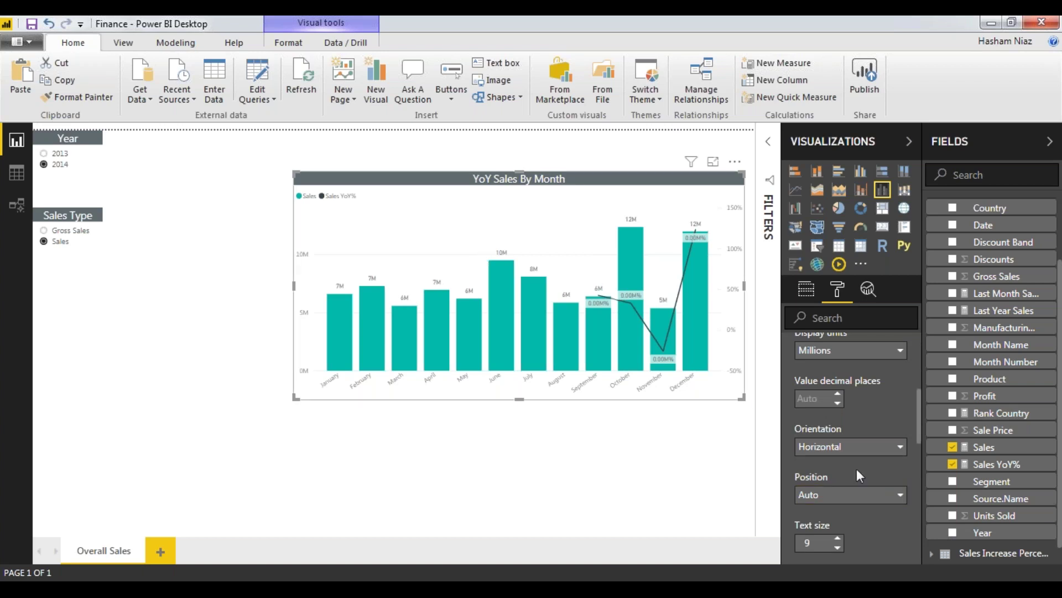
pyautogui.click(883, 500)
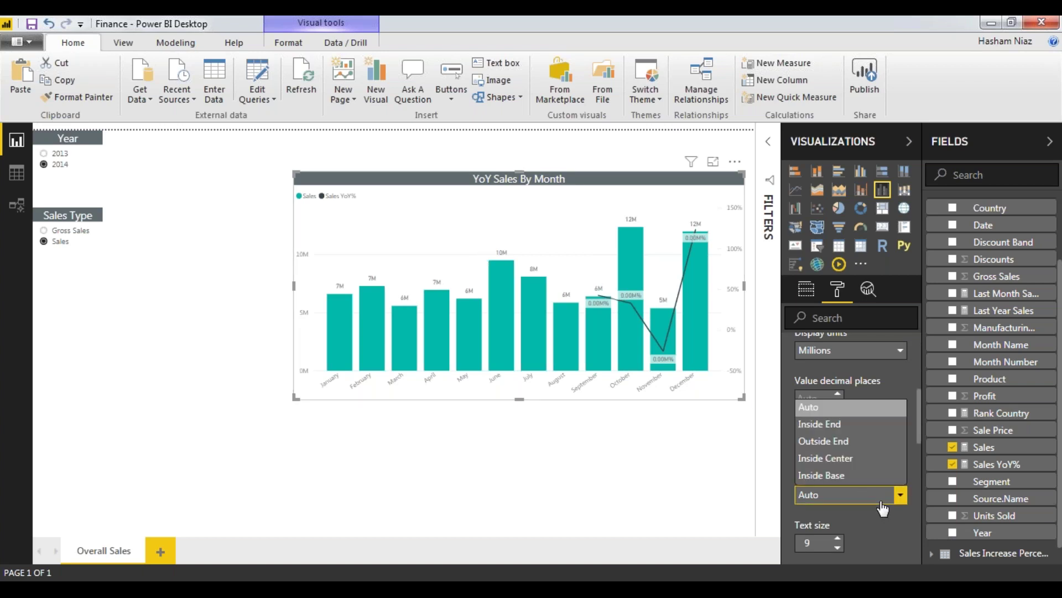
pyautogui.click(845, 458)
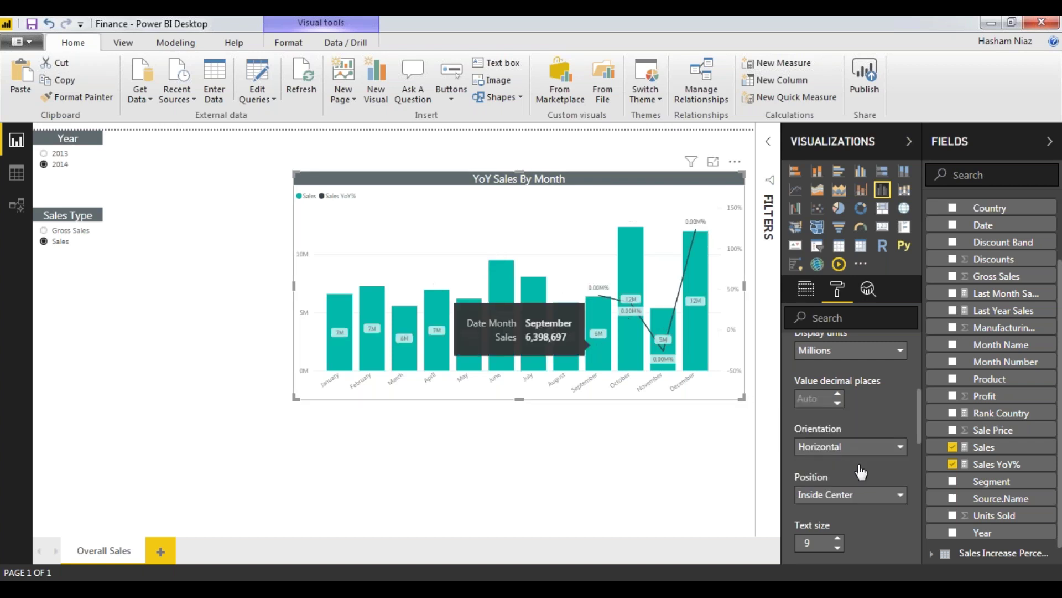
pyautogui.click(860, 494)
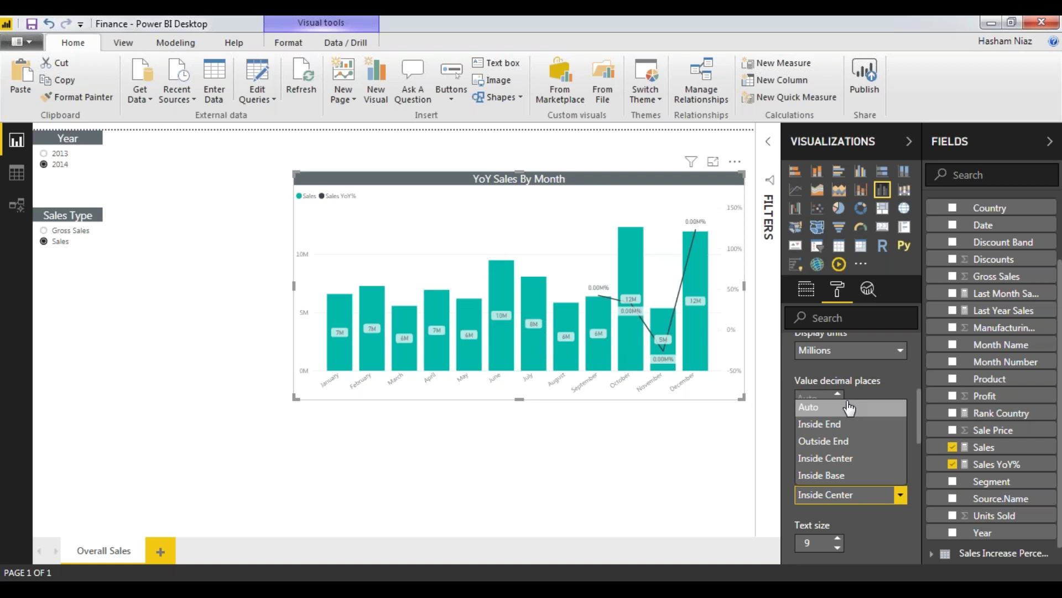
pyautogui.click(850, 407)
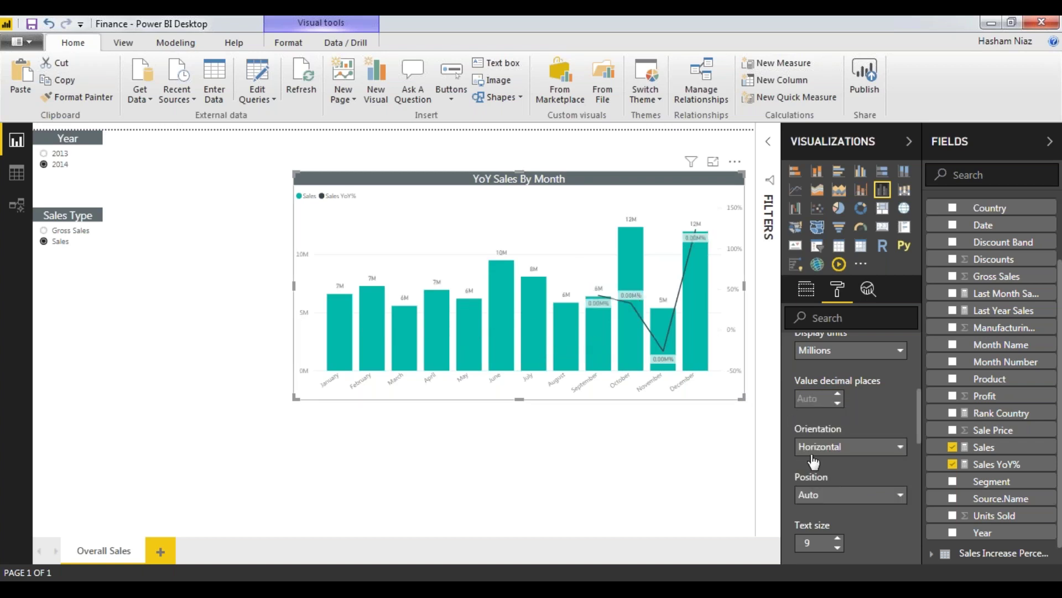
# - Set the combo chart's data label text size to 10 and review its remaining label and data color settings
pyautogui.click(838, 540)
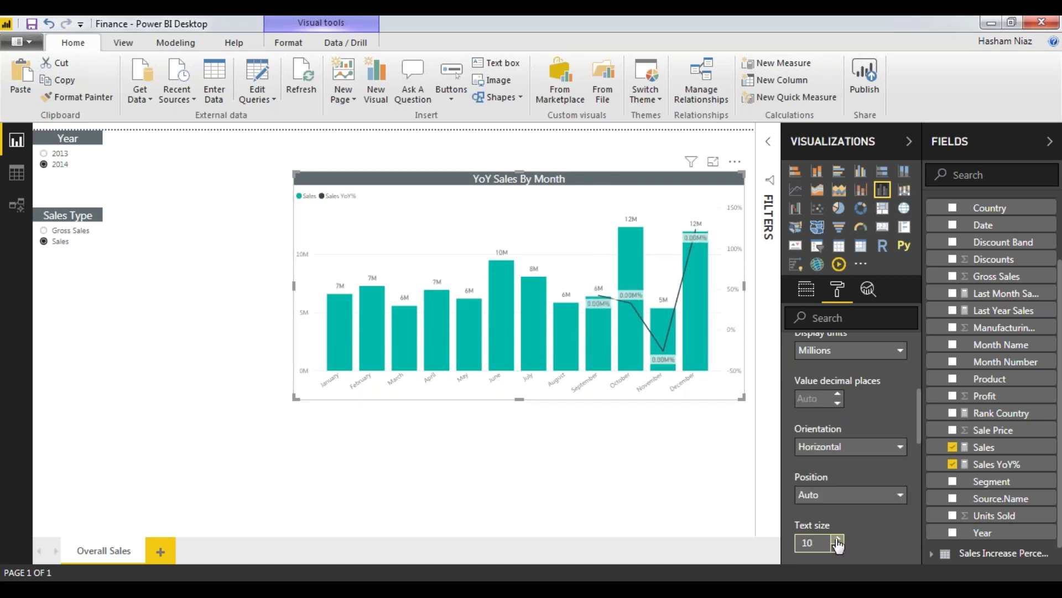
pyautogui.scroll(-3, 868, 420)
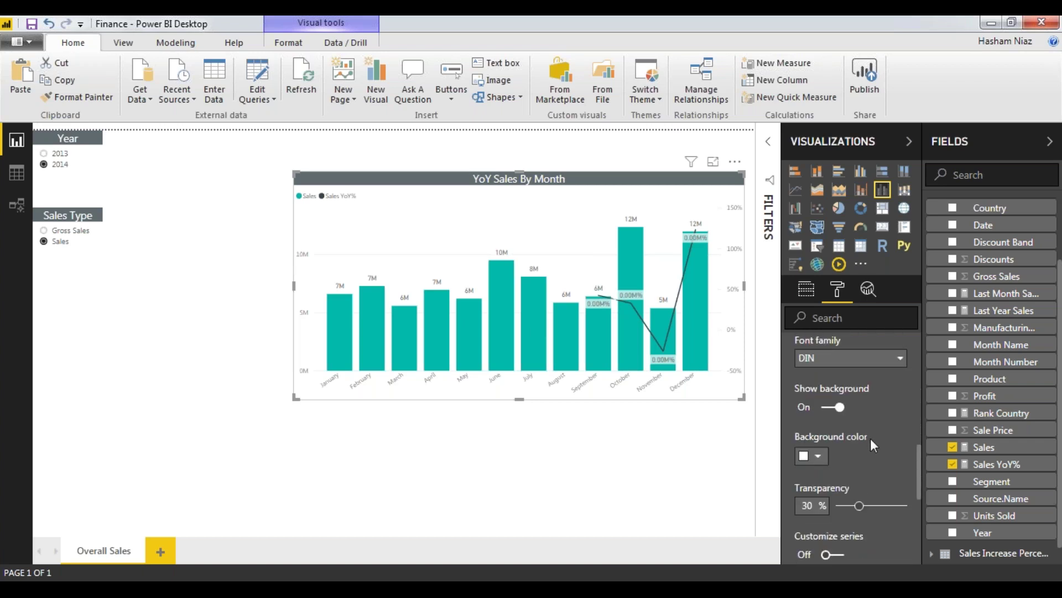
pyautogui.scroll(-3, 871, 440)
pyautogui.scroll(5, 871, 439)
pyautogui.scroll(4, 871, 440)
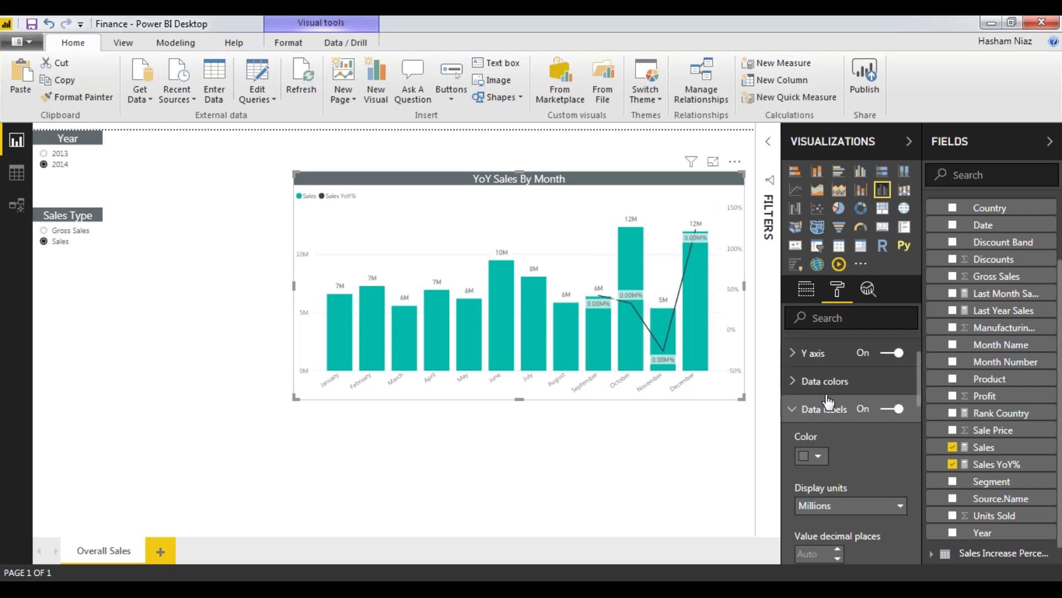
pyautogui.click(825, 382)
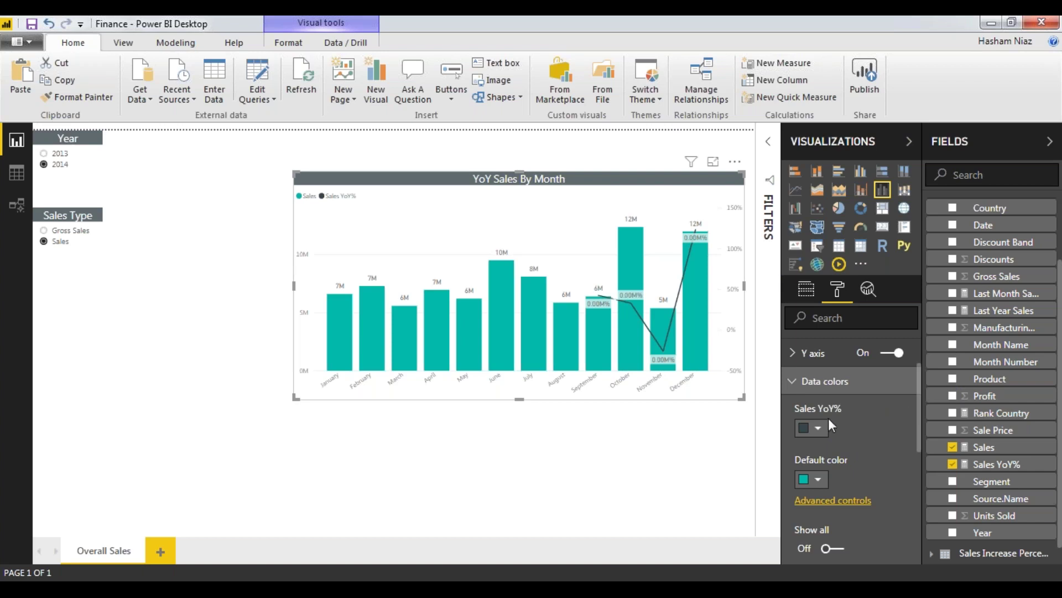
pyautogui.click(824, 382)
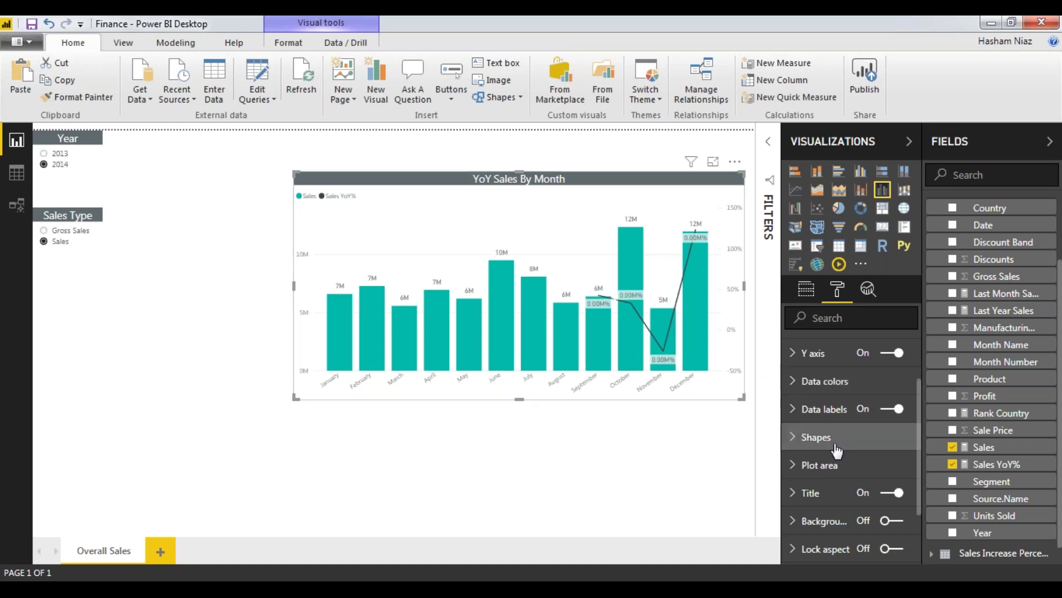
# - Turn on markers for the combo chart's Sales YoY% line and set their shape to a triangle
pyautogui.click(817, 437)
pyautogui.scroll(-4, 881, 465)
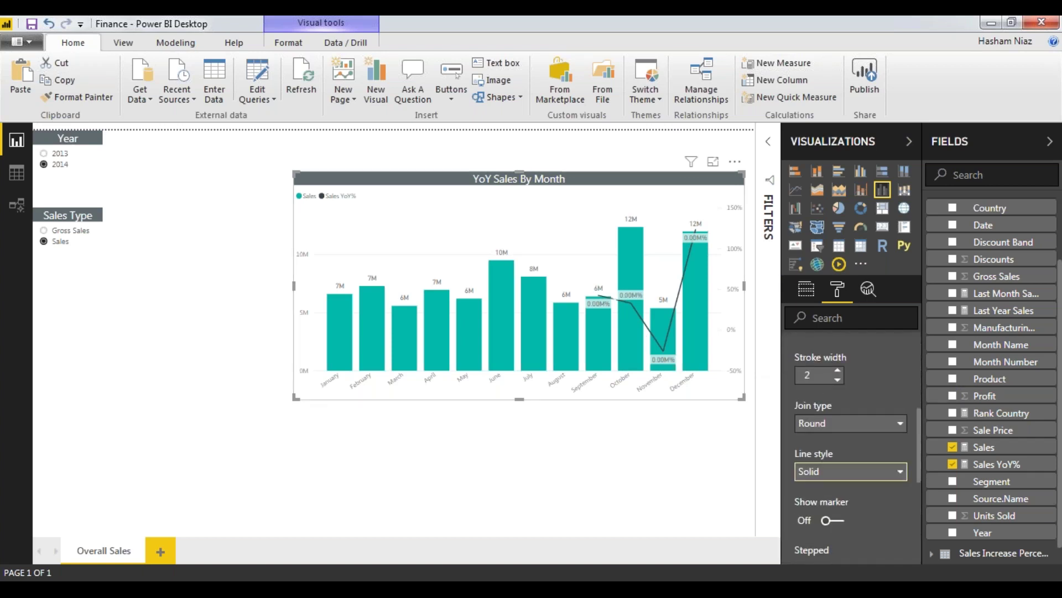
pyautogui.click(841, 521)
pyautogui.scroll(-2, 828, 437)
pyautogui.click(846, 491)
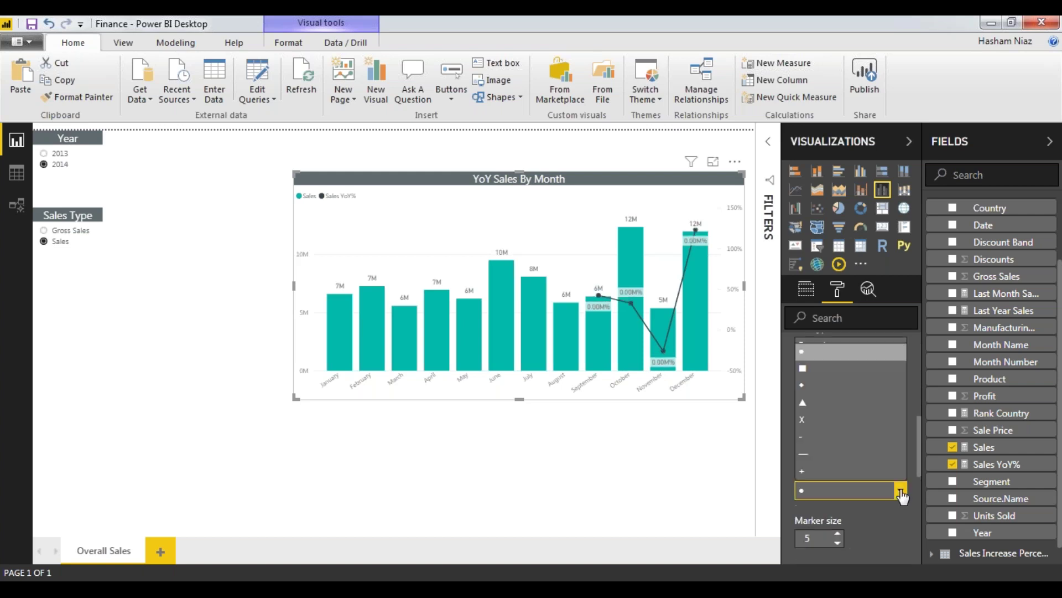
pyautogui.click(831, 412)
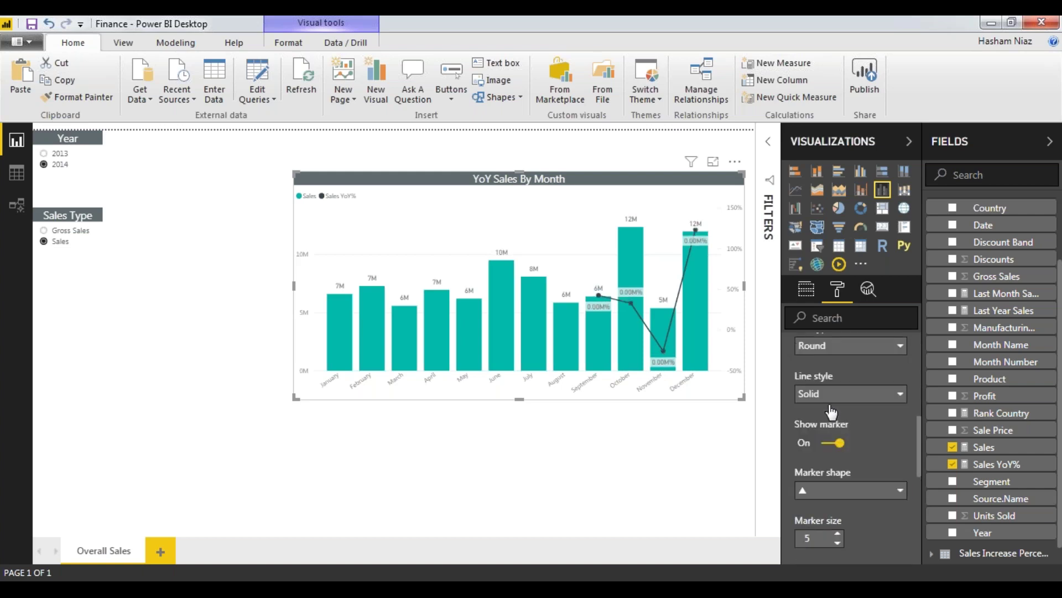
pyautogui.scroll(-4, 858, 450)
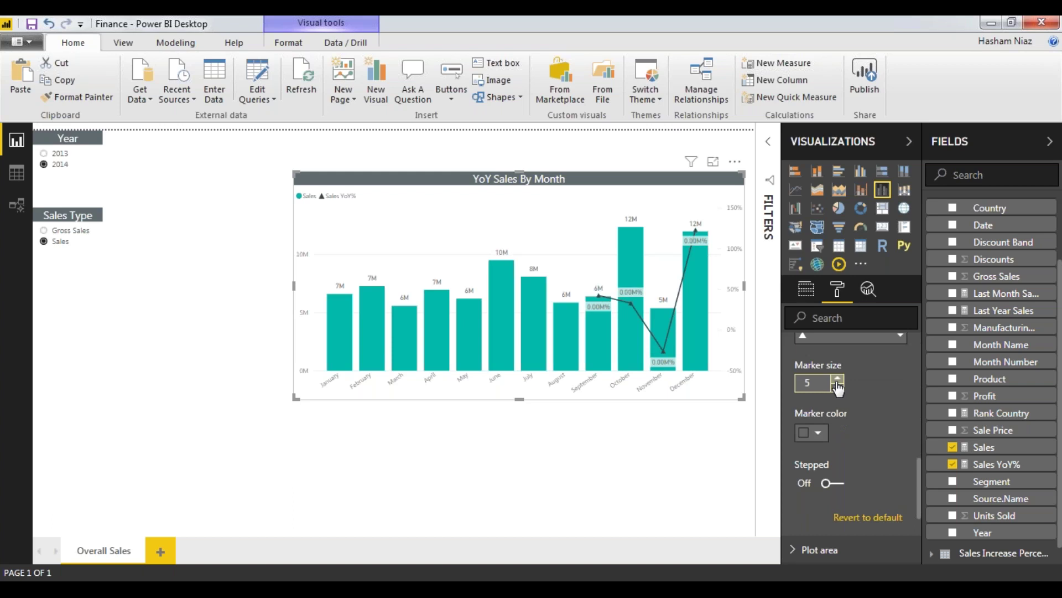
pyautogui.scroll(4, 853, 413)
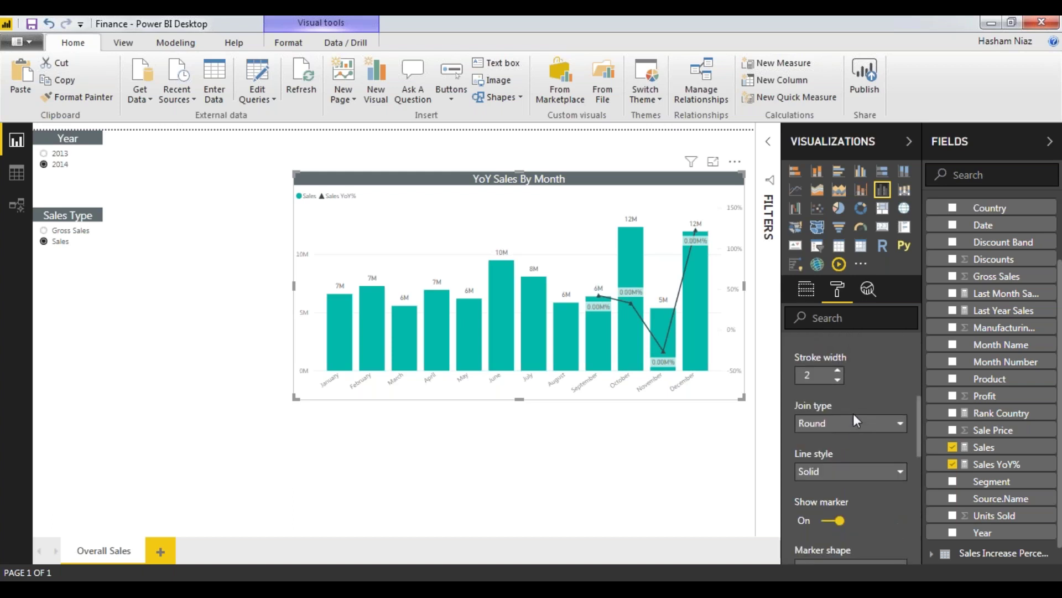
pyautogui.scroll(4, 799, 386)
pyautogui.click(816, 438)
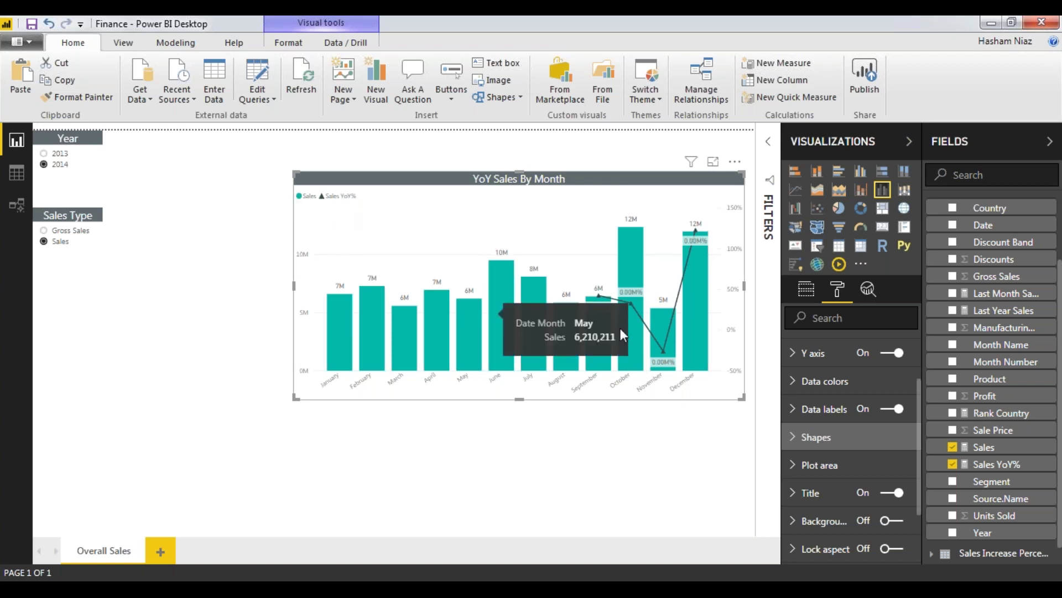
# - Set the combo chart's legend position to Bottom Center
pyautogui.scroll(-3, 893, 390)
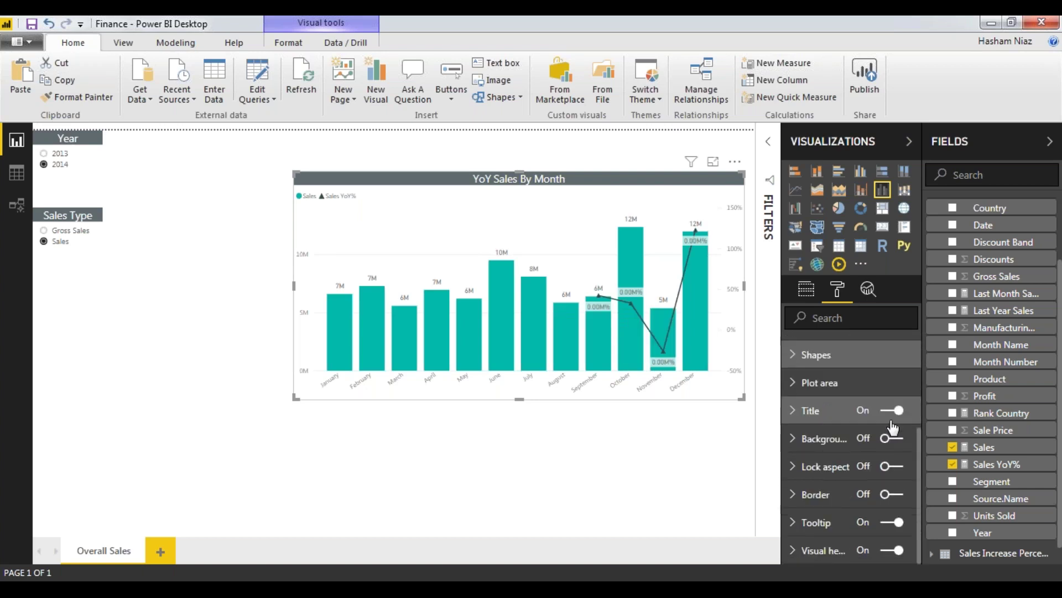
pyautogui.scroll(3, 884, 465)
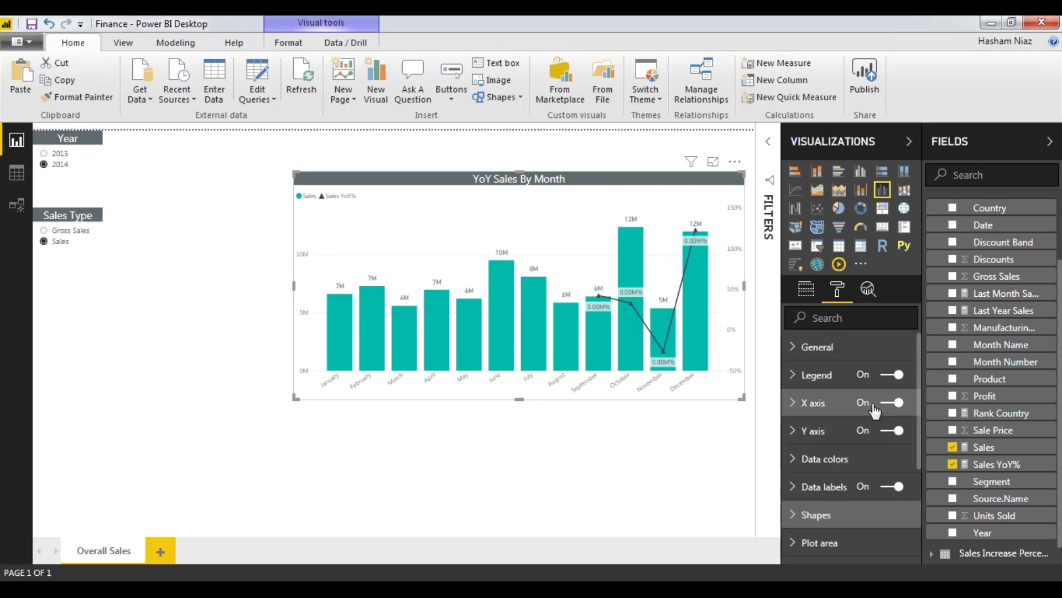
pyautogui.click(830, 378)
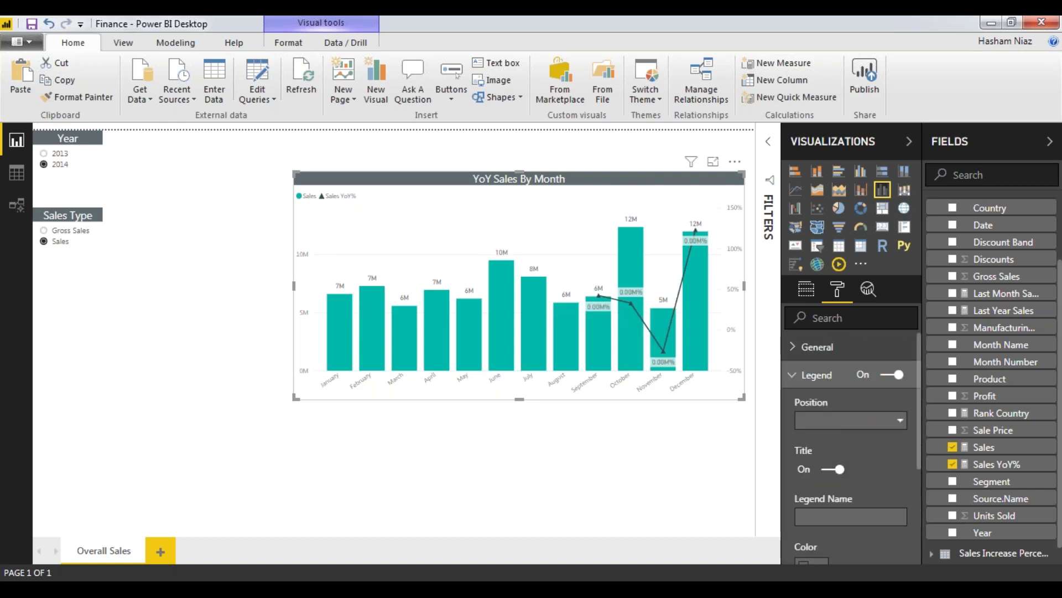
pyautogui.click(896, 421)
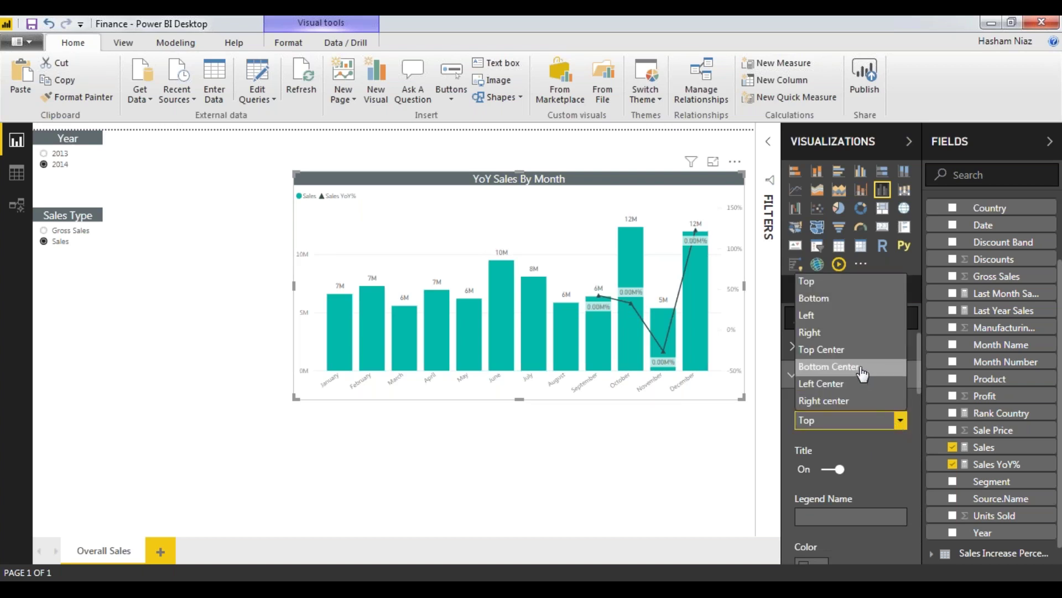
pyautogui.click(861, 367)
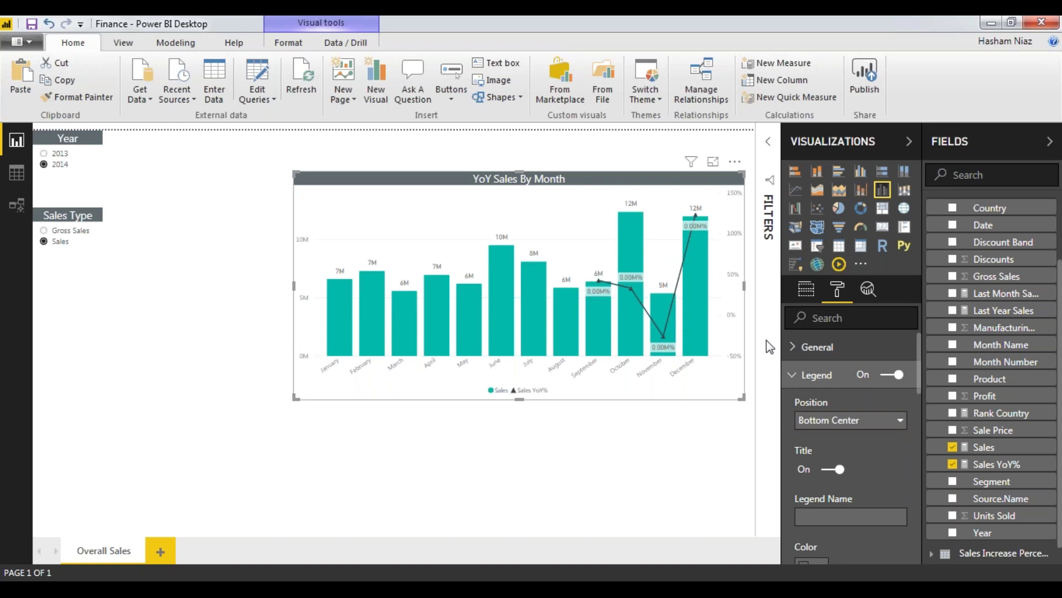
pyautogui.click(813, 377)
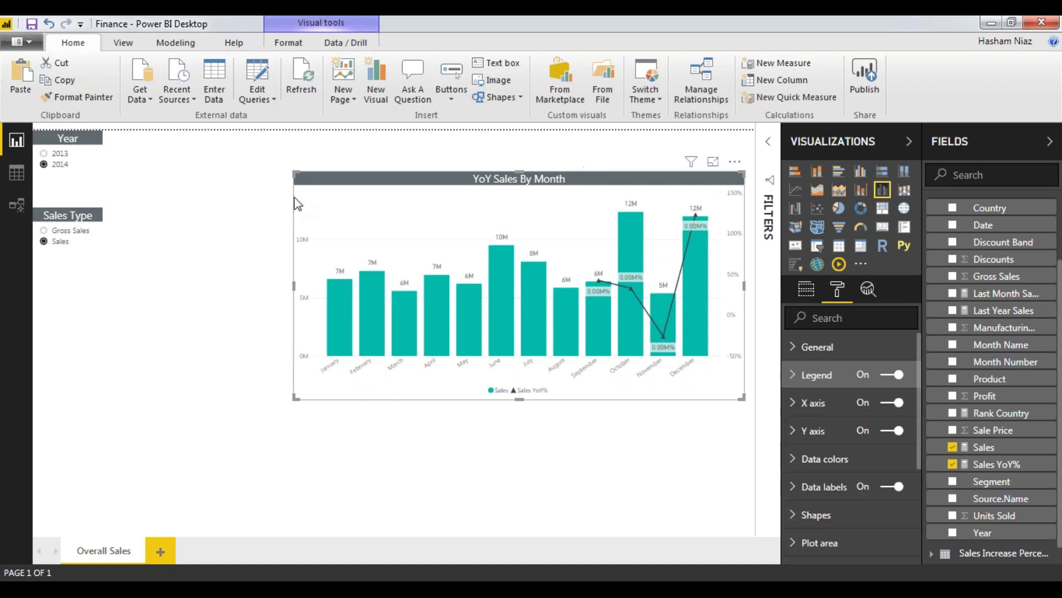
# - Move the YoY Sales By Month chart up into the top-right corner of the report page
pyautogui.moveTo(491, 183); pyautogui.dragTo(501, 143)
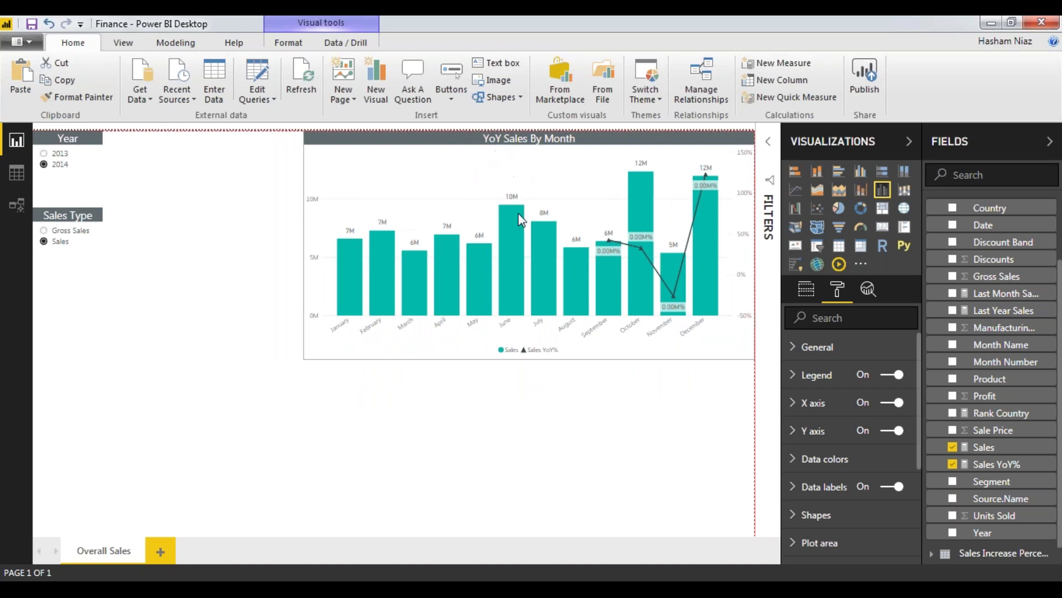
pyautogui.moveTo(520, 220)
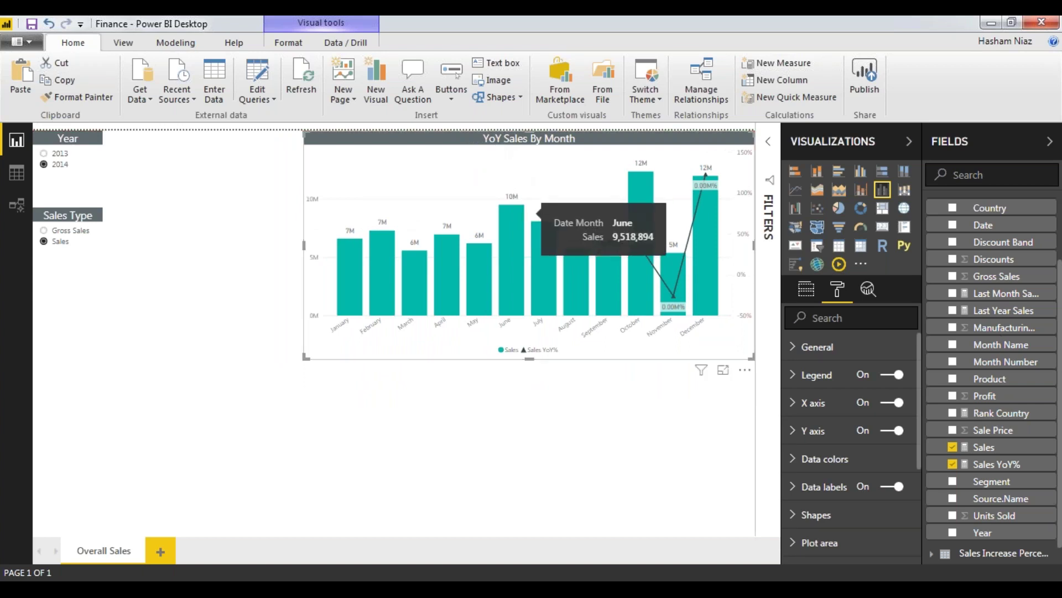
pyautogui.scroll(2, 1027, 360)
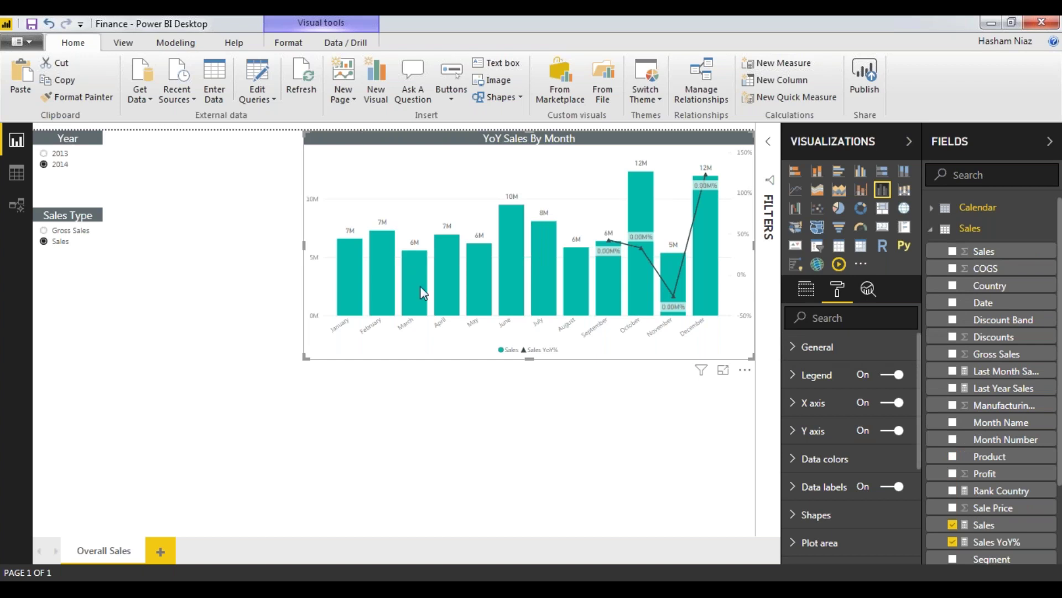
# - Duplicate the YoY Sales By Month chart and place the copy at the page's bottom edge beneath the original
pyautogui.hotkey('ctrl', 'c')
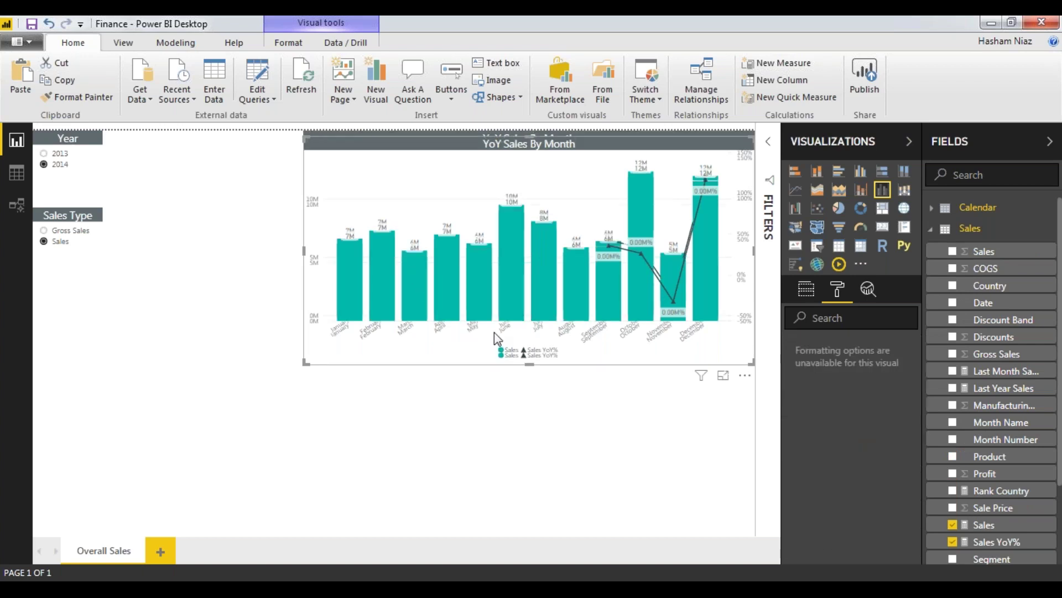
pyautogui.hotkey('ctrl', 'v')
pyautogui.moveTo(358, 427); pyautogui.dragTo(634, 470)
# - Shorten the original chart from its bottom edge and the copy from its top edge to separate the two stacked charts
pyautogui.click(611, 148)
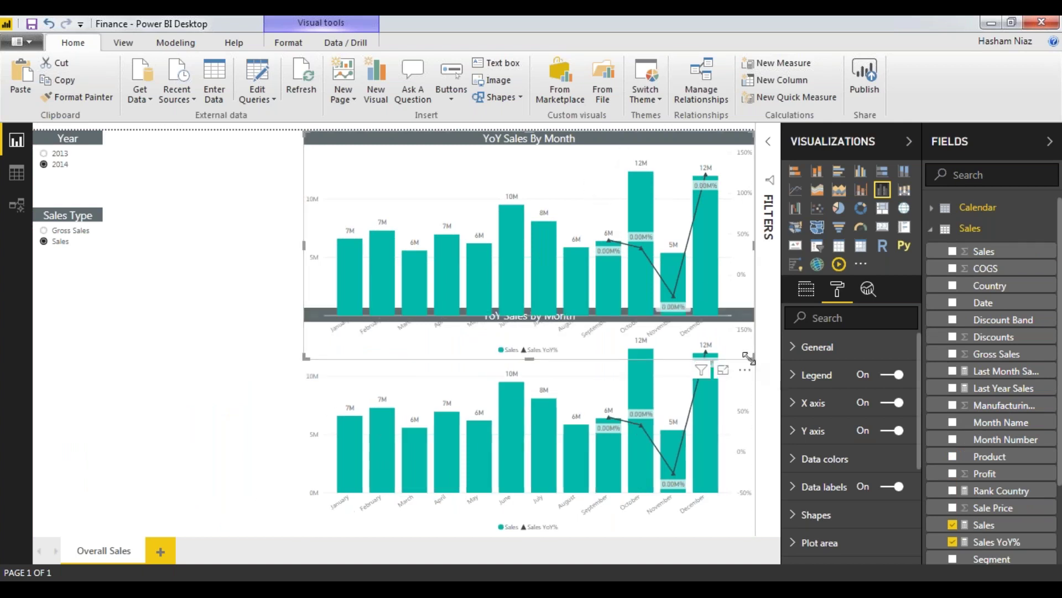
pyautogui.moveTo(748, 357); pyautogui.dragTo(747, 318)
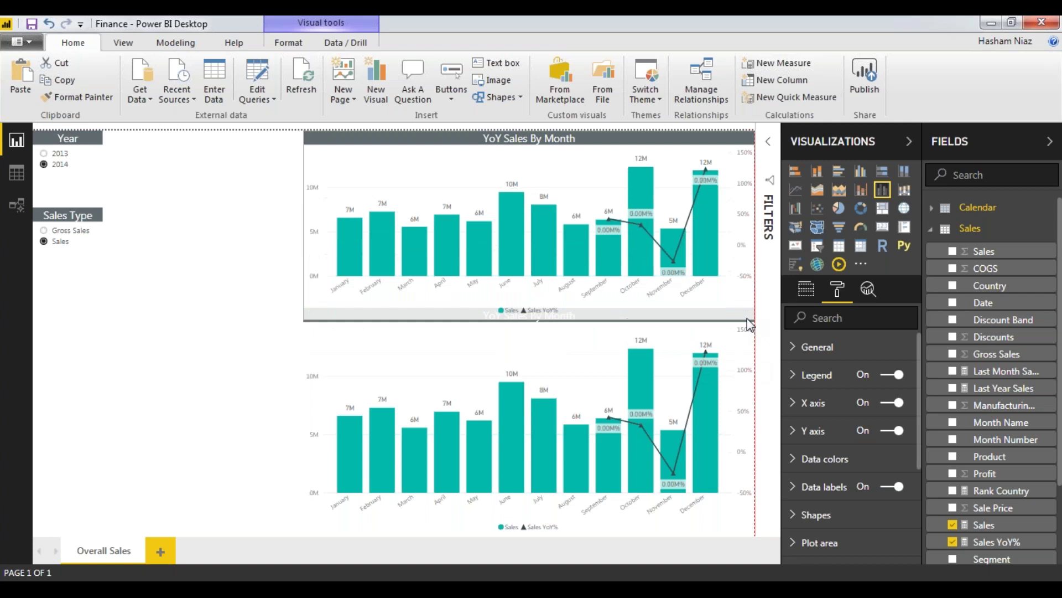
pyautogui.click(727, 361)
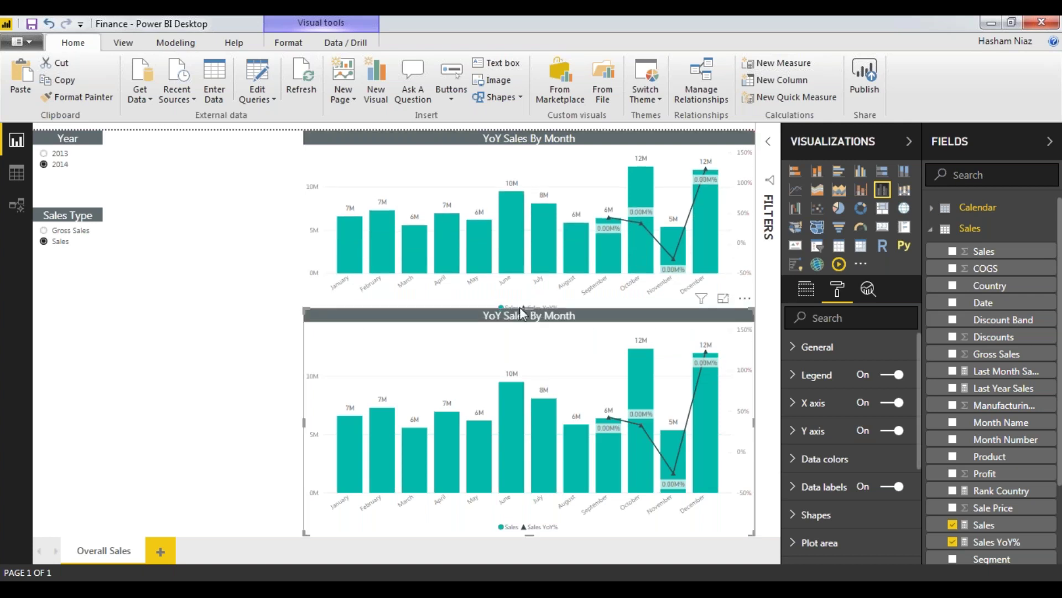
pyautogui.moveTo(507, 305); pyautogui.dragTo(535, 336)
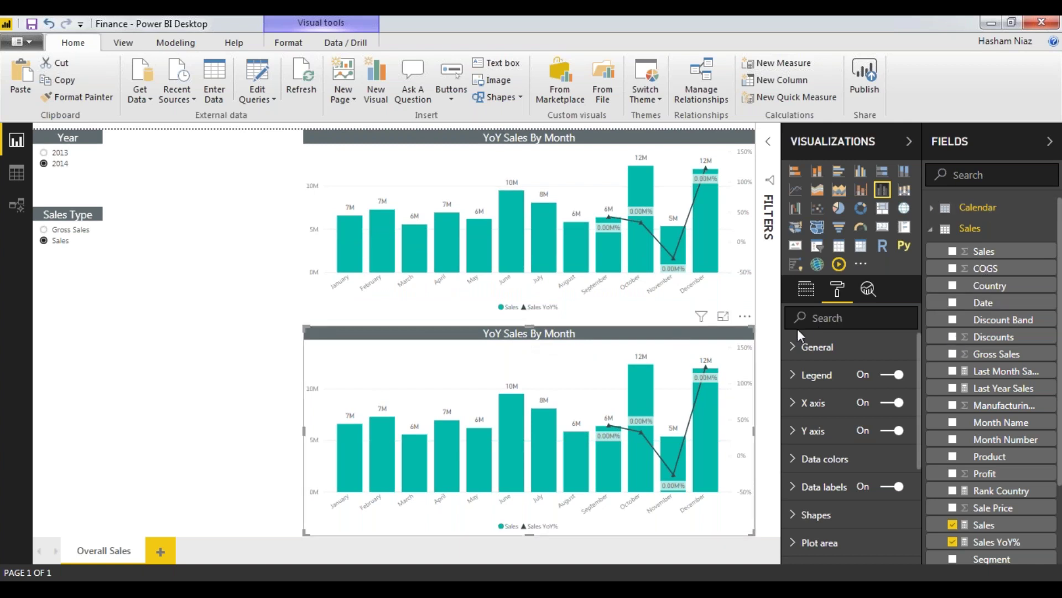
# - Convert the lower chart to a treemap of Sales grouped by Country, removing the Date and Sales YoY% fields
pyautogui.click(884, 210)
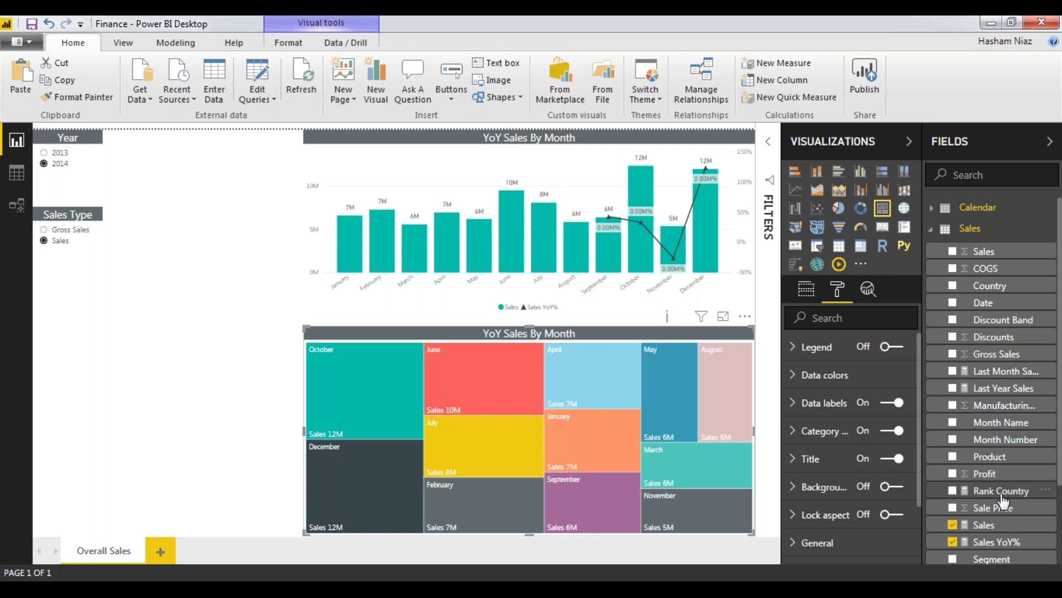
pyautogui.scroll(-3, 999, 487)
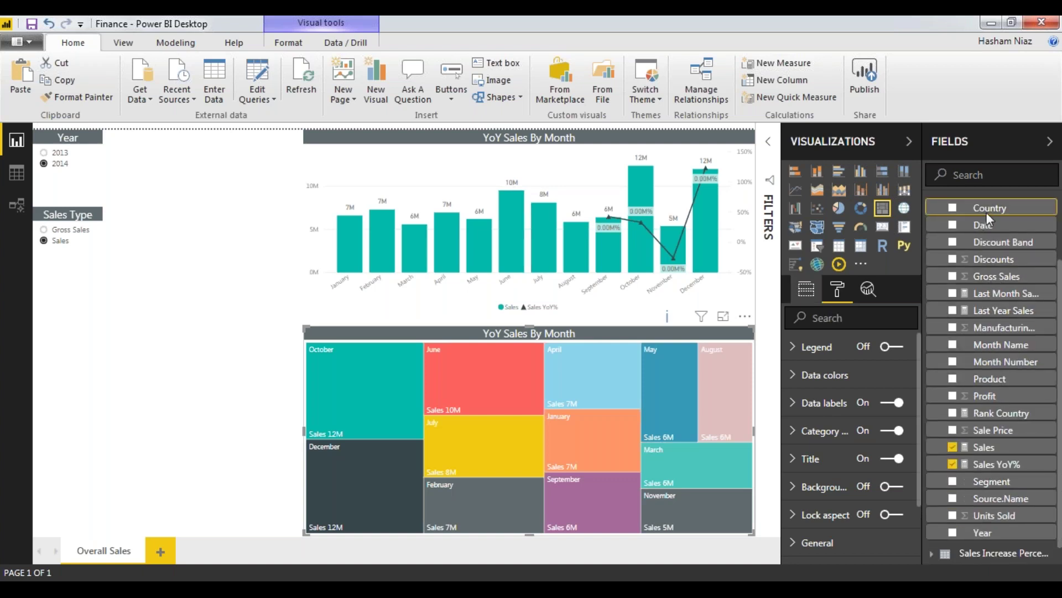
pyautogui.moveTo(987, 211); pyautogui.dragTo(894, 360)
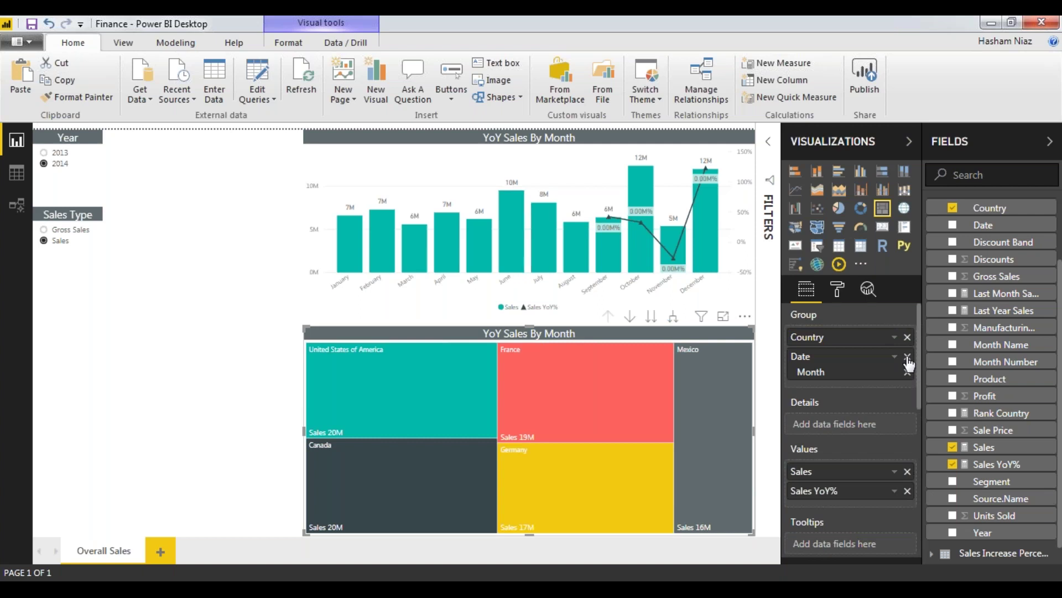
pyautogui.click(908, 357)
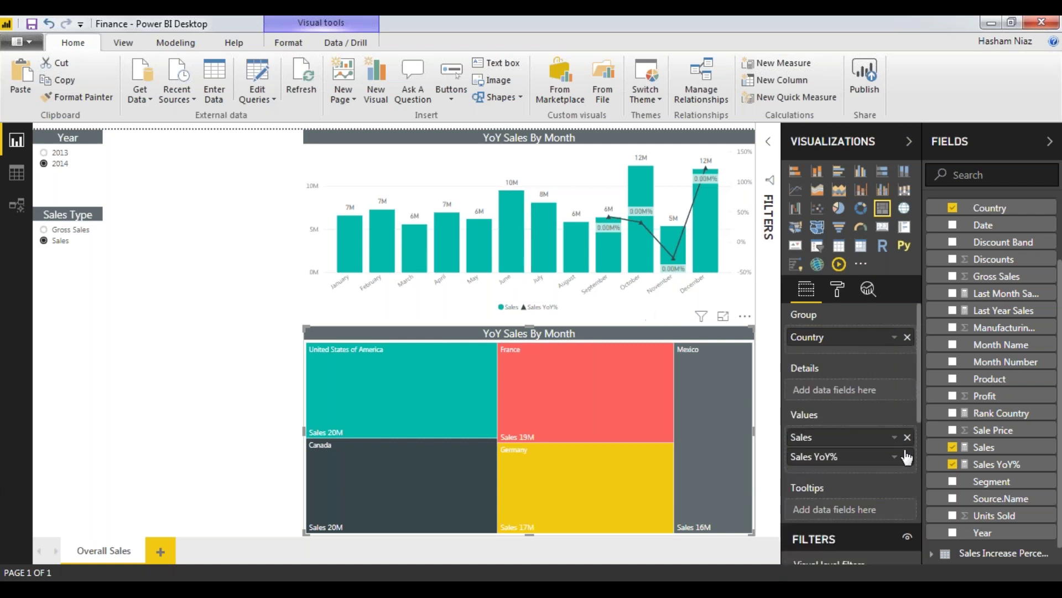
pyautogui.click(908, 457)
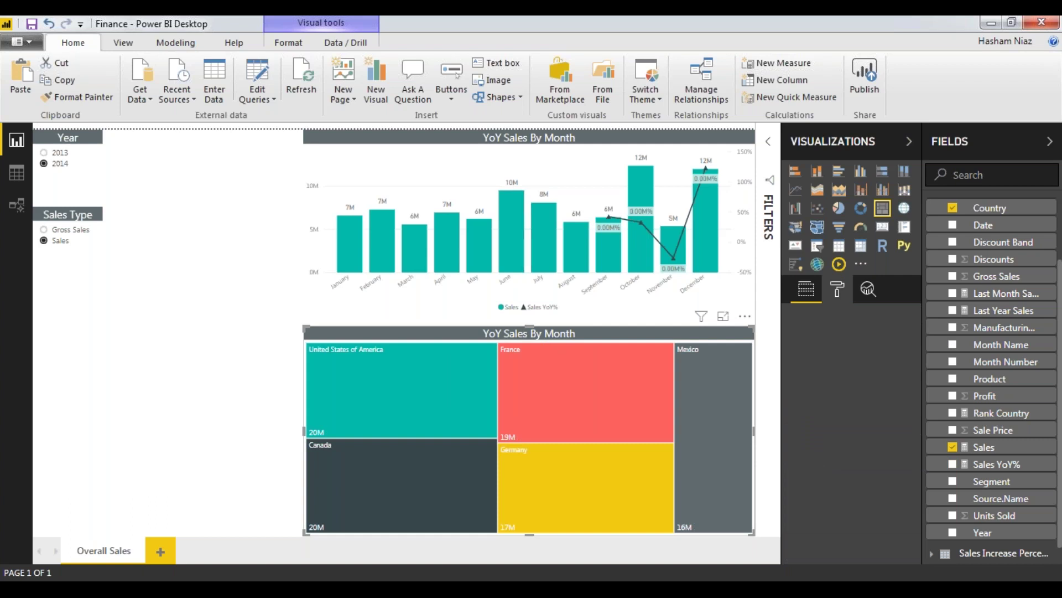
# - Try the Auto display unit for the treemap's data labels, then return the display unit to Millions
pyautogui.click(837, 288)
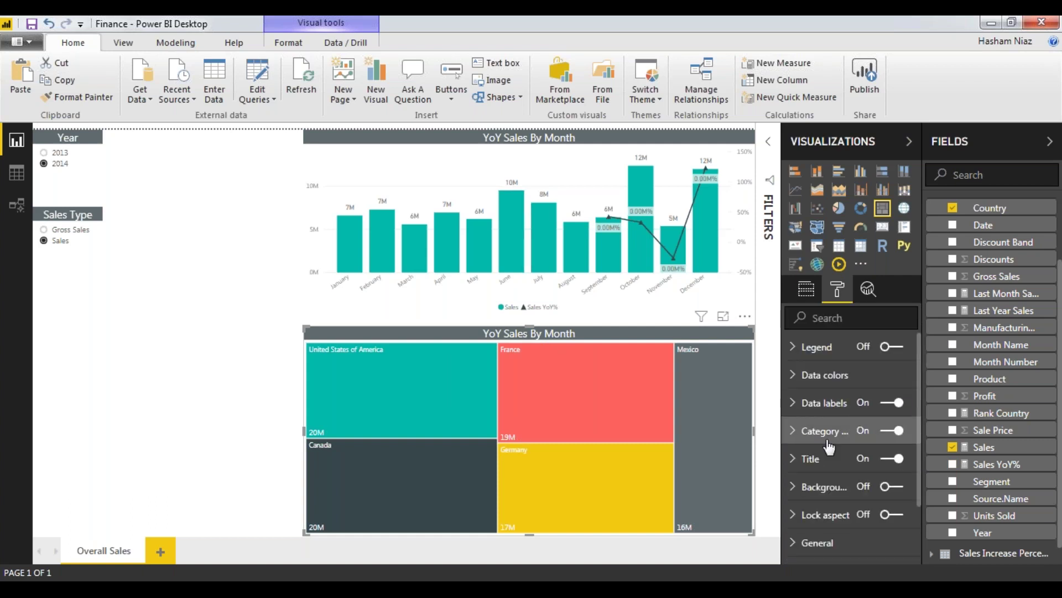
pyautogui.click(825, 402)
pyautogui.scroll(-3, 841, 435)
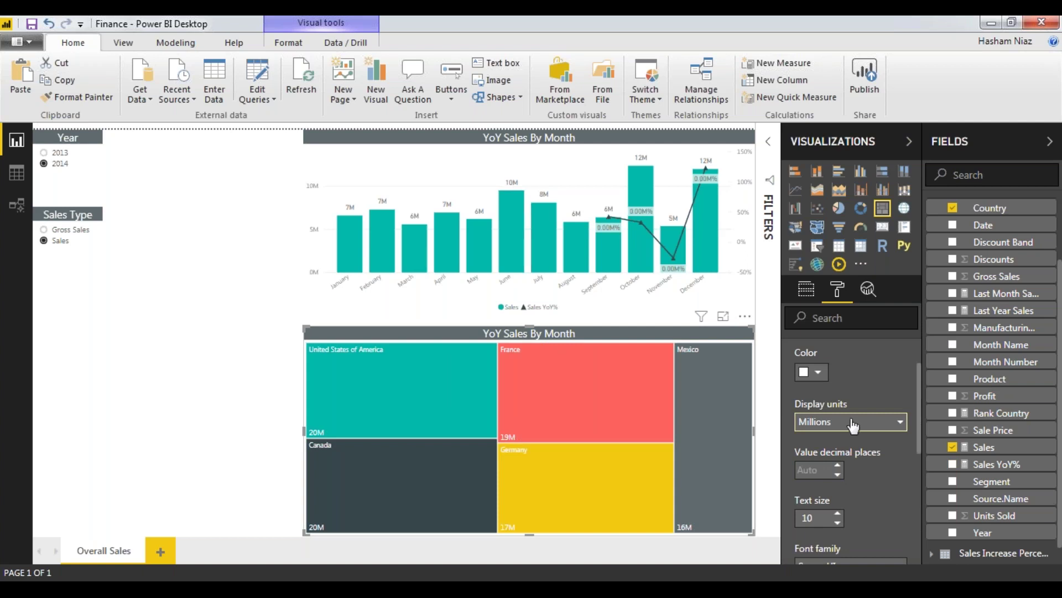
pyautogui.click(853, 425)
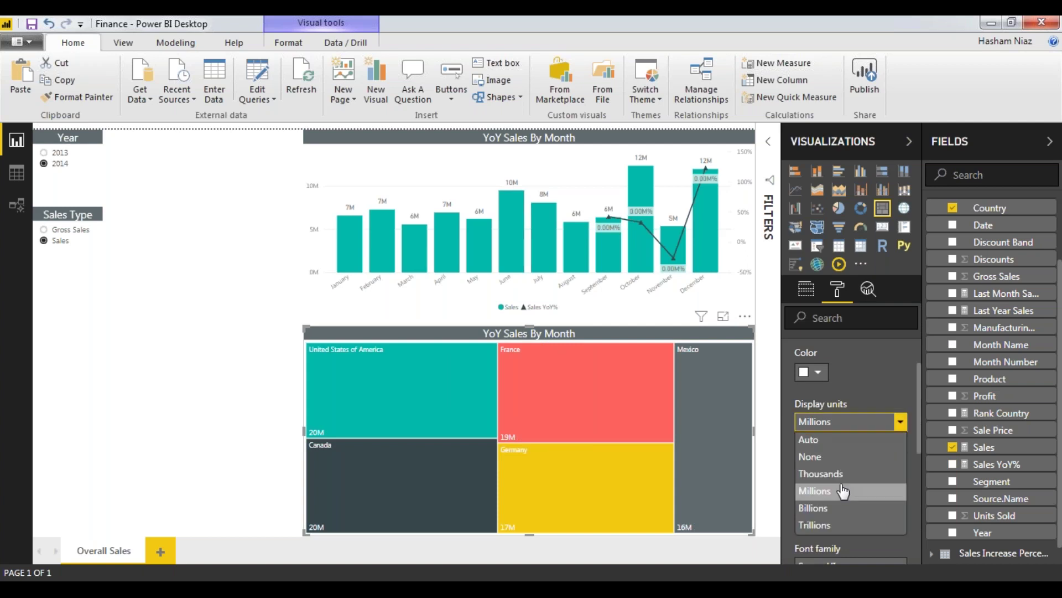
pyautogui.click(842, 490)
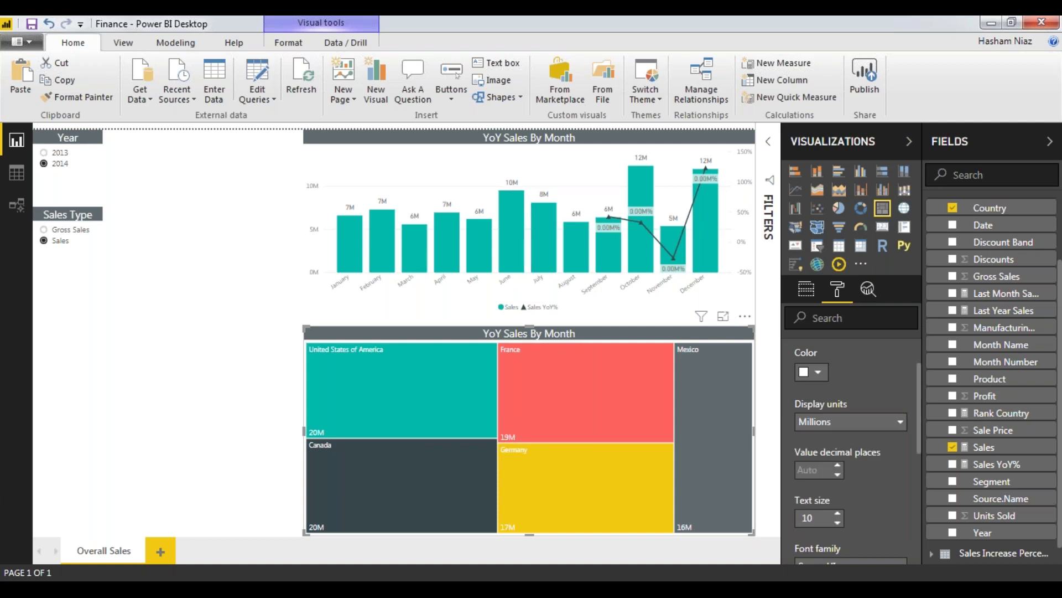
pyautogui.click(879, 420)
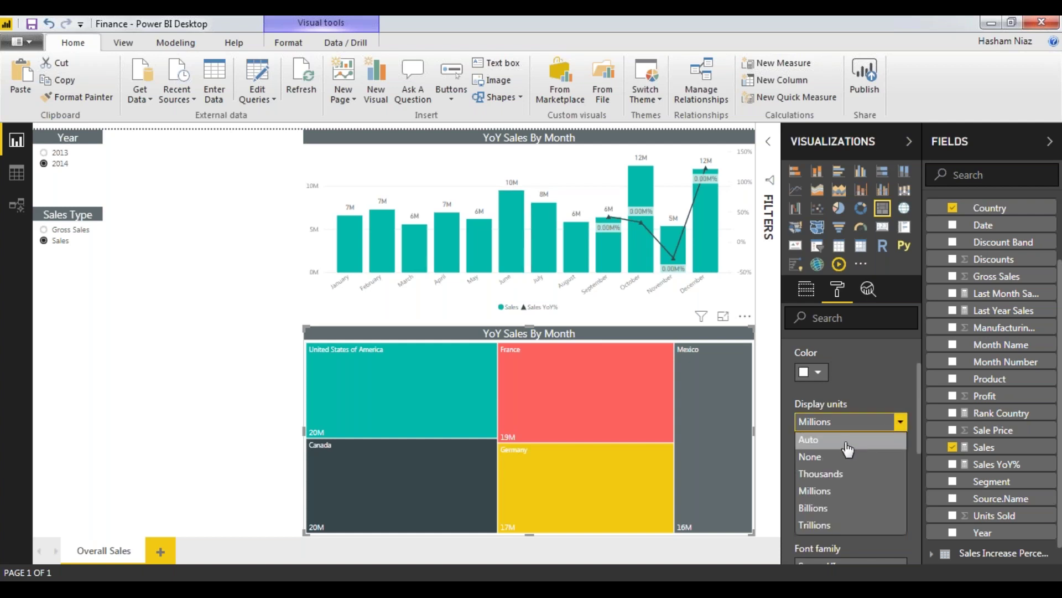
pyautogui.click(845, 443)
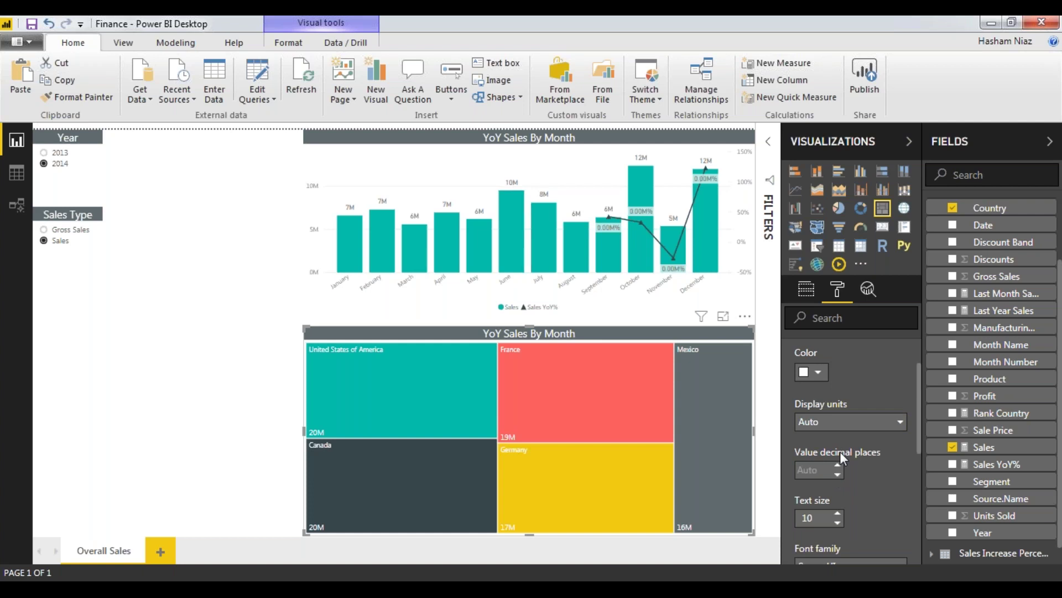
pyautogui.click(847, 421)
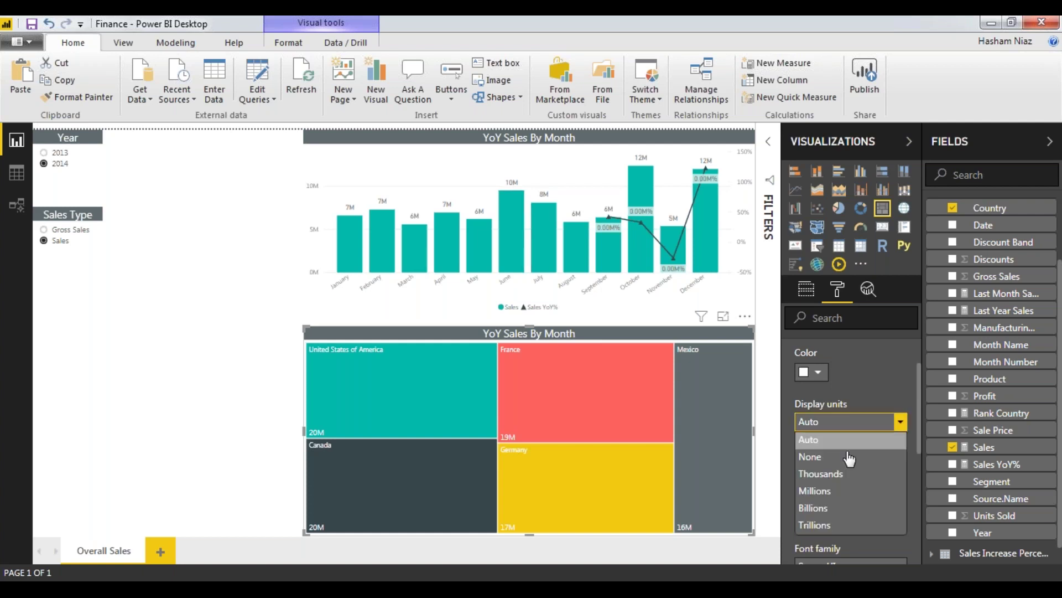
pyautogui.click(841, 491)
pyautogui.scroll(2, 836, 382)
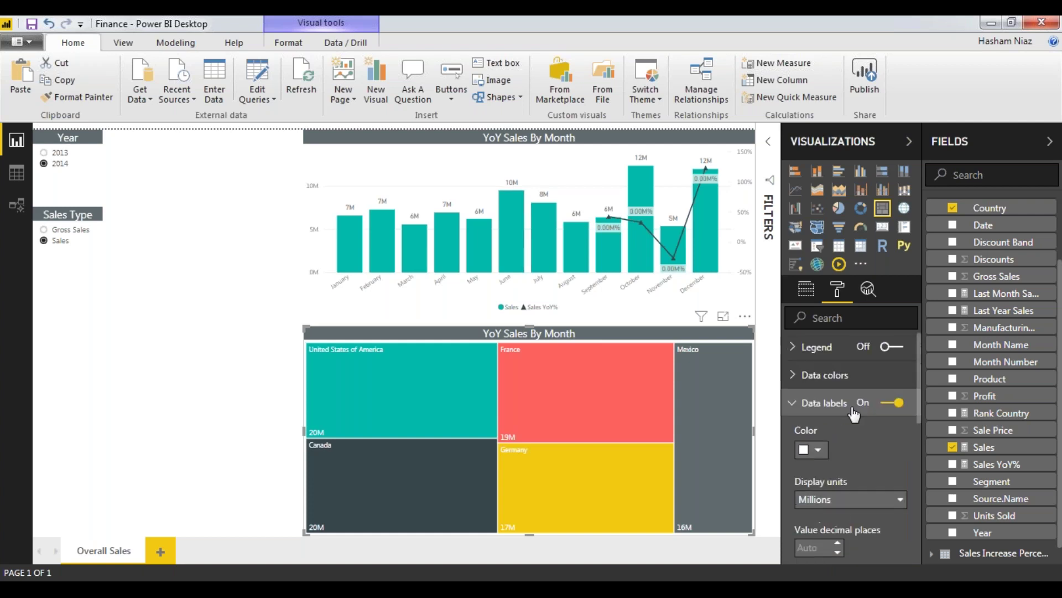
# - Review the treemap's data colors for each country and its advanced color scale options without applying any change
pyautogui.click(836, 376)
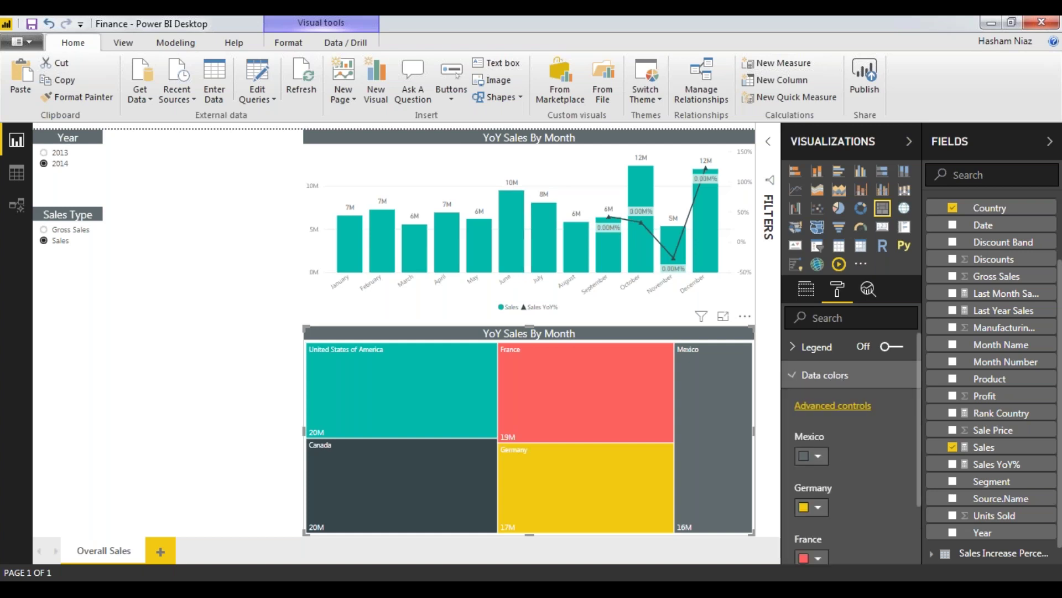
pyautogui.scroll(-2, 848, 484)
pyautogui.scroll(2, 849, 484)
pyautogui.scroll(-3, 849, 484)
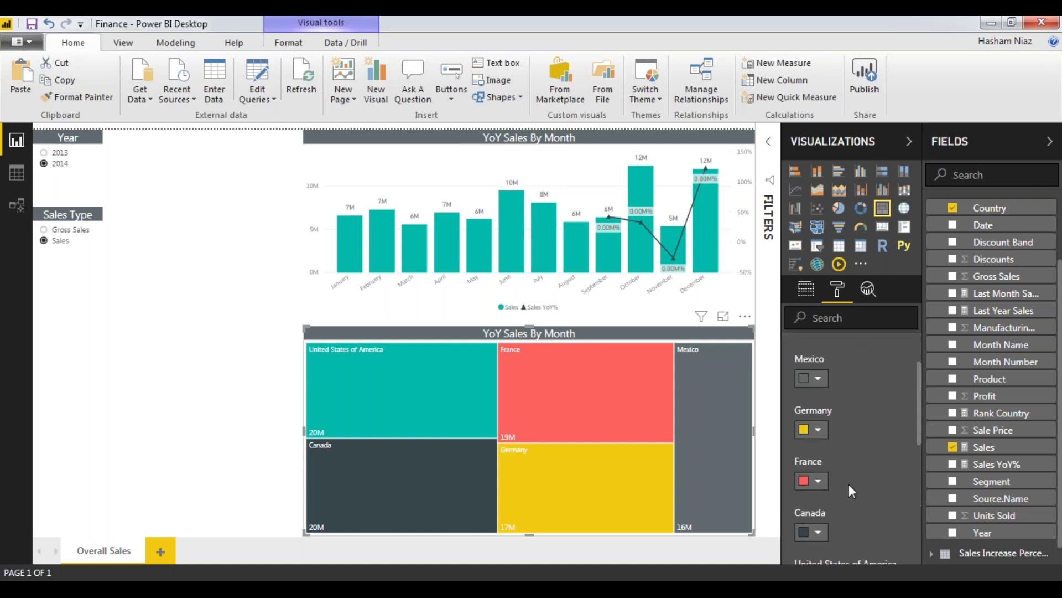
pyautogui.scroll(-4, 849, 484)
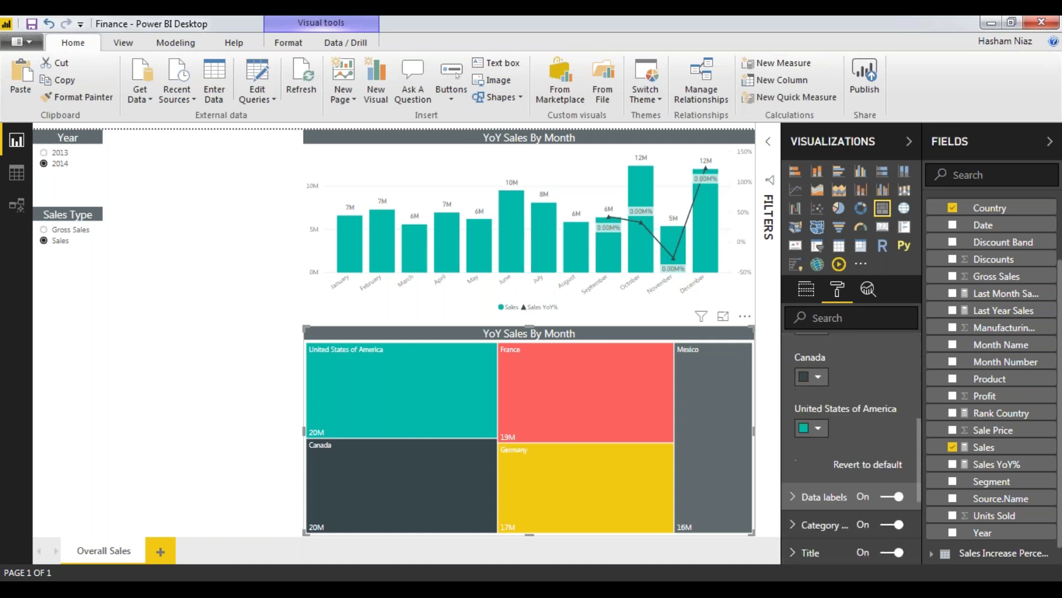
pyautogui.scroll(6, 831, 436)
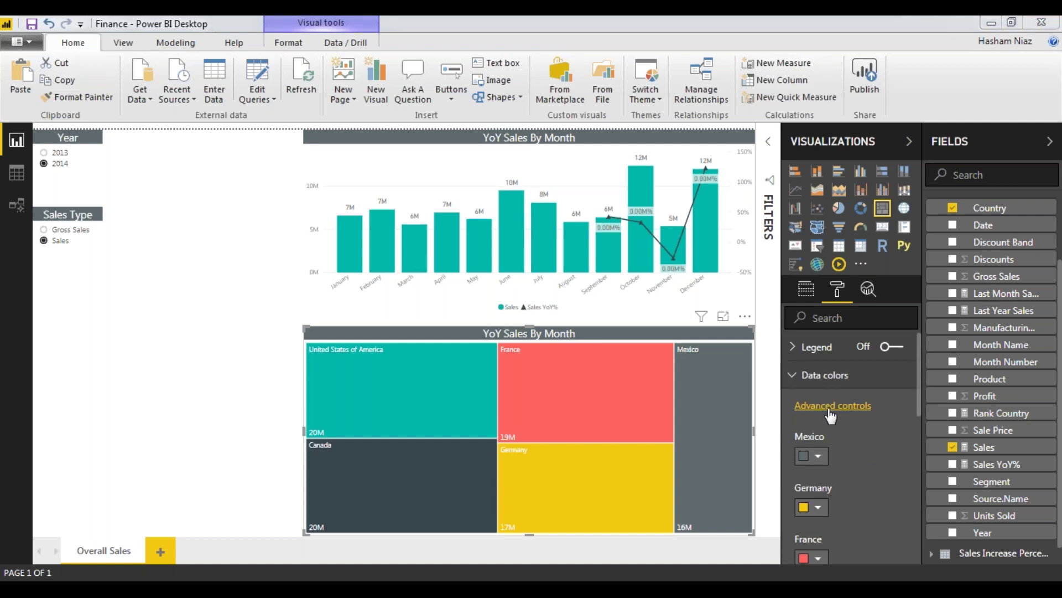
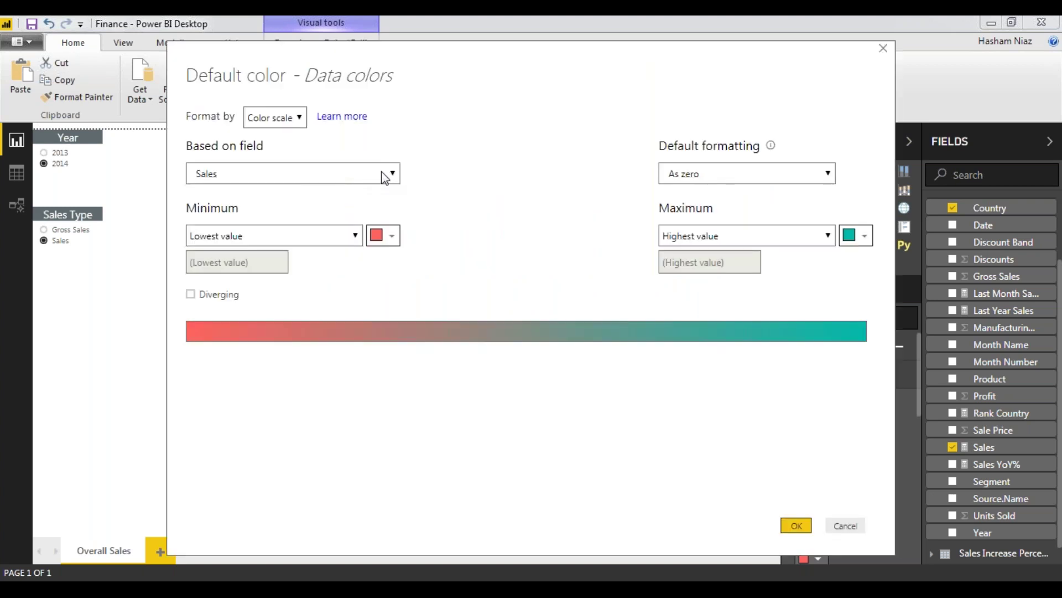
pyautogui.click(845, 526)
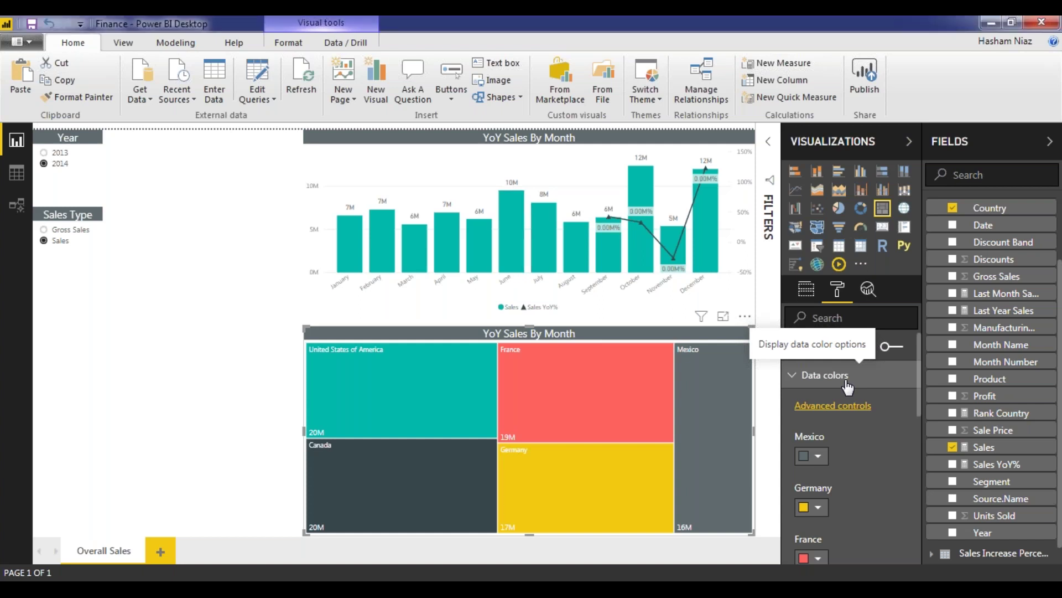
# - Change the treemap's title text to "Sales By Country"
pyautogui.click(835, 296)
pyautogui.click(835, 459)
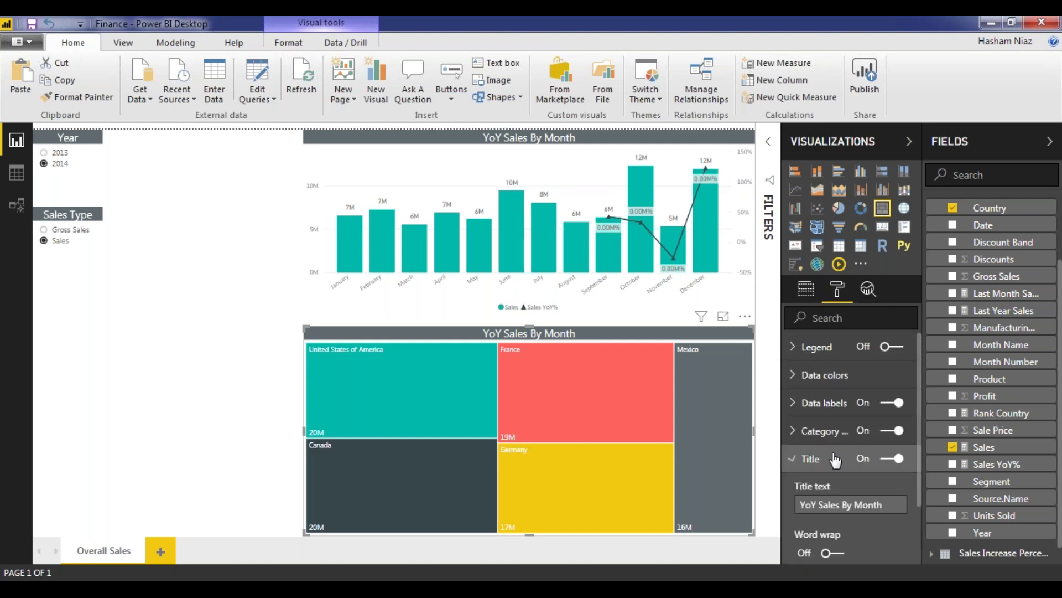
pyautogui.doubleClick(868, 505)
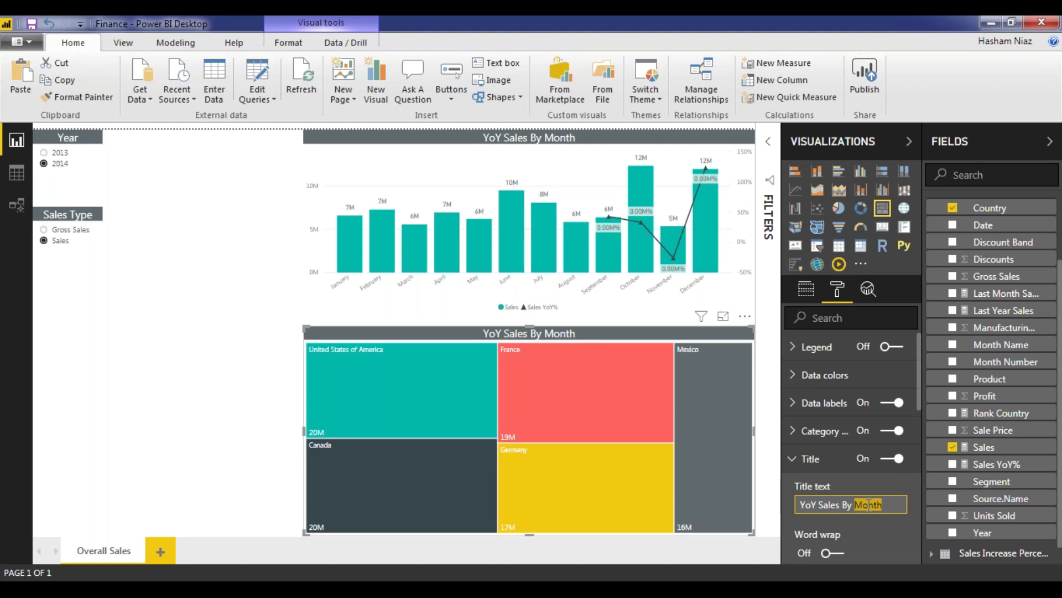
pyautogui.write('Country')
pyautogui.moveTo(817, 505); pyautogui.dragTo(751, 515)
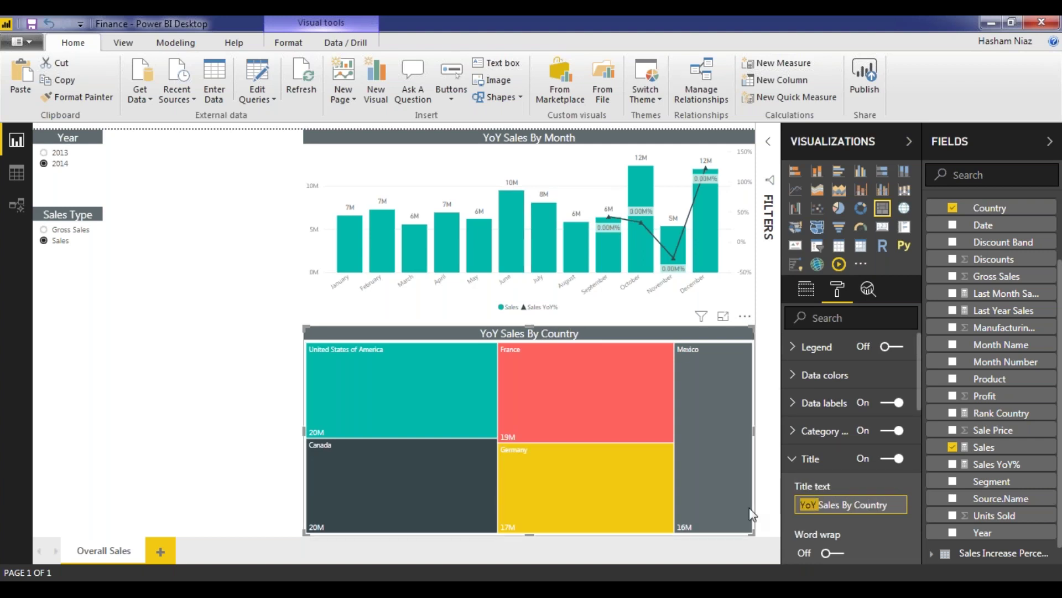
pyautogui.press('BackSpace')
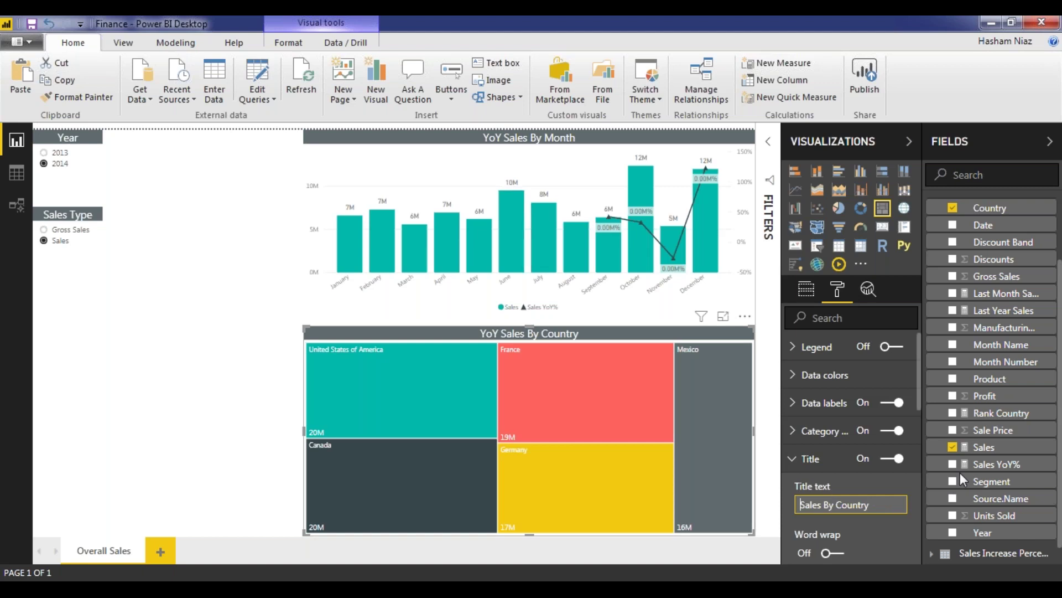
pyautogui.click(810, 459)
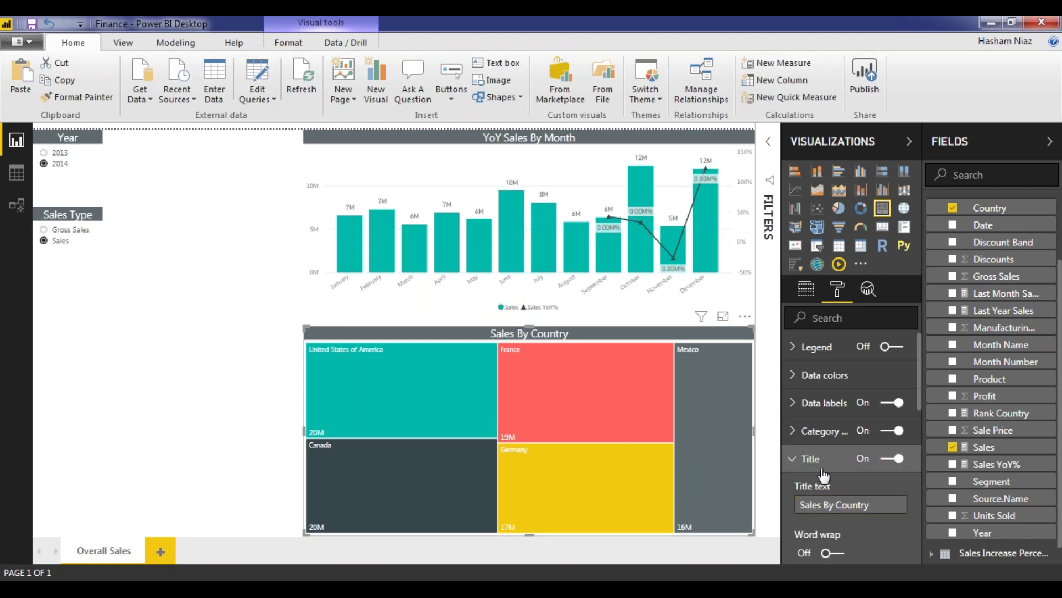
pyautogui.click(824, 469)
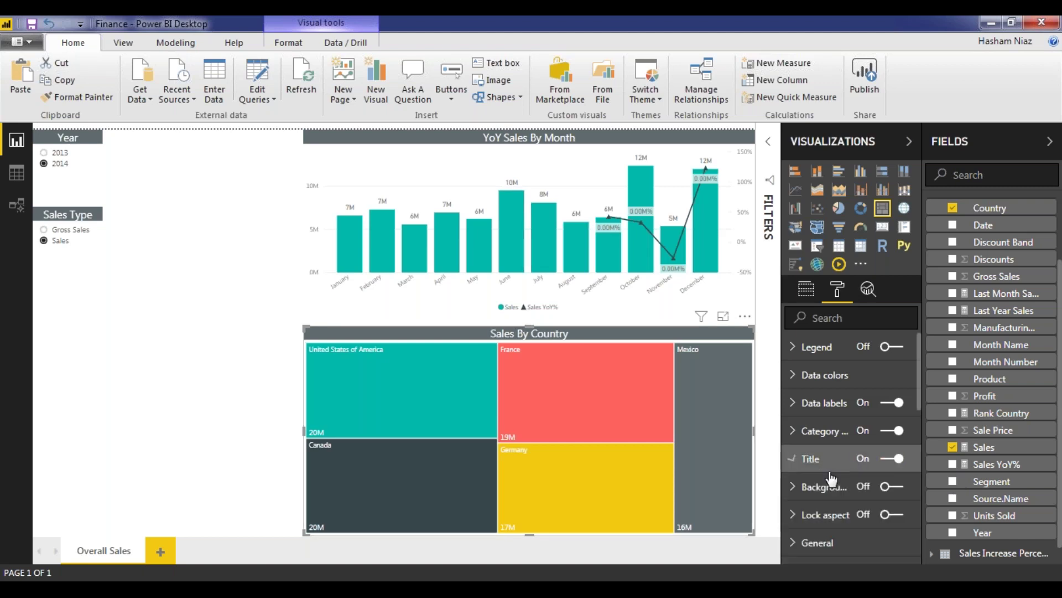
# - Add Sales YoY% to the treemap's tooltips and place Last Year Sales above it
pyautogui.moveTo(417, 401)
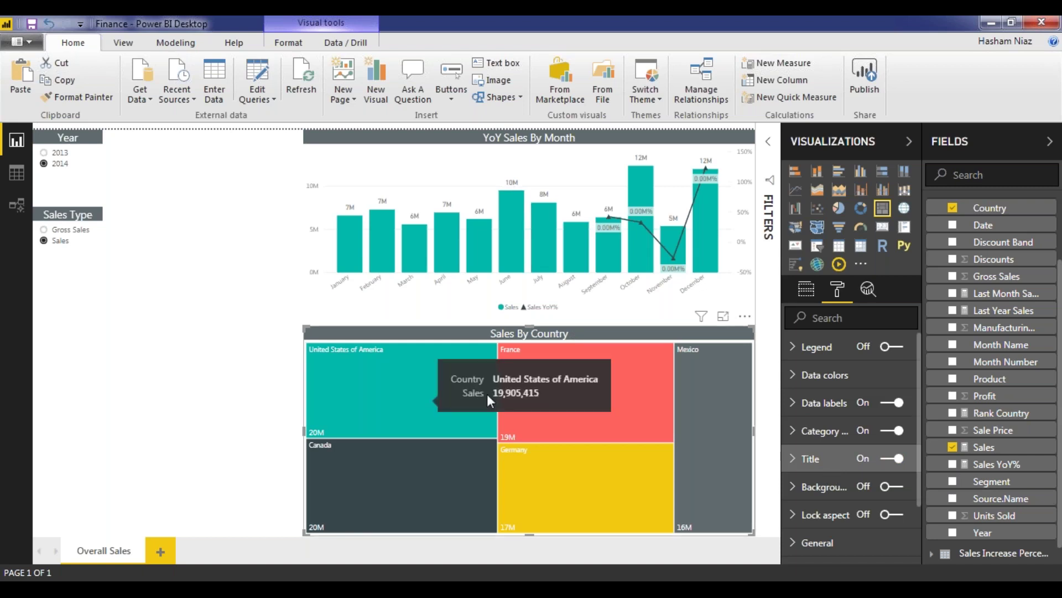
pyautogui.click(809, 294)
pyautogui.moveTo(1030, 469); pyautogui.dragTo(895, 494)
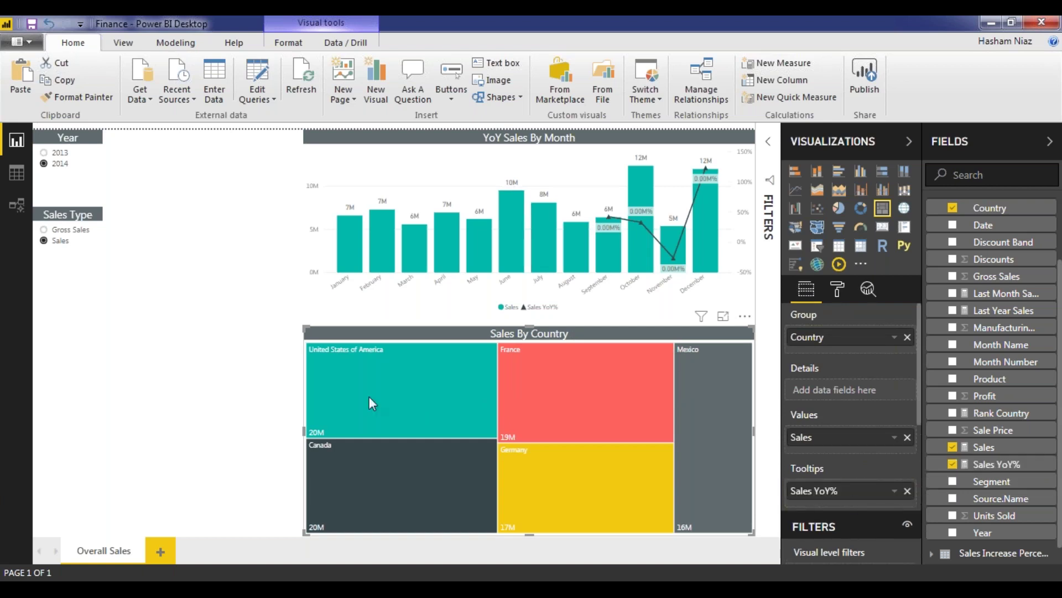
pyautogui.moveTo(370, 396)
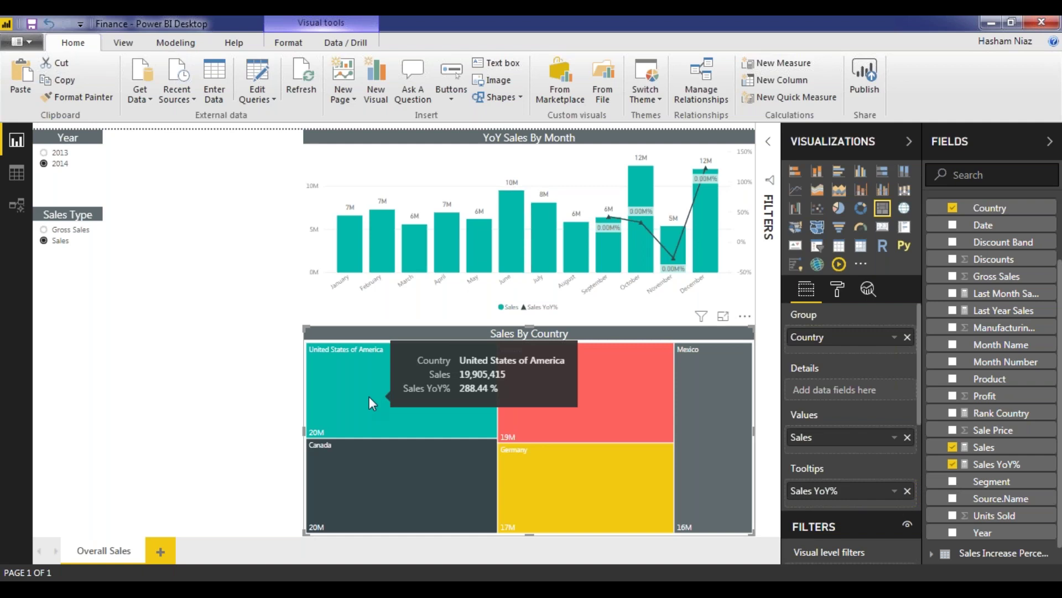
pyautogui.moveTo(385, 477)
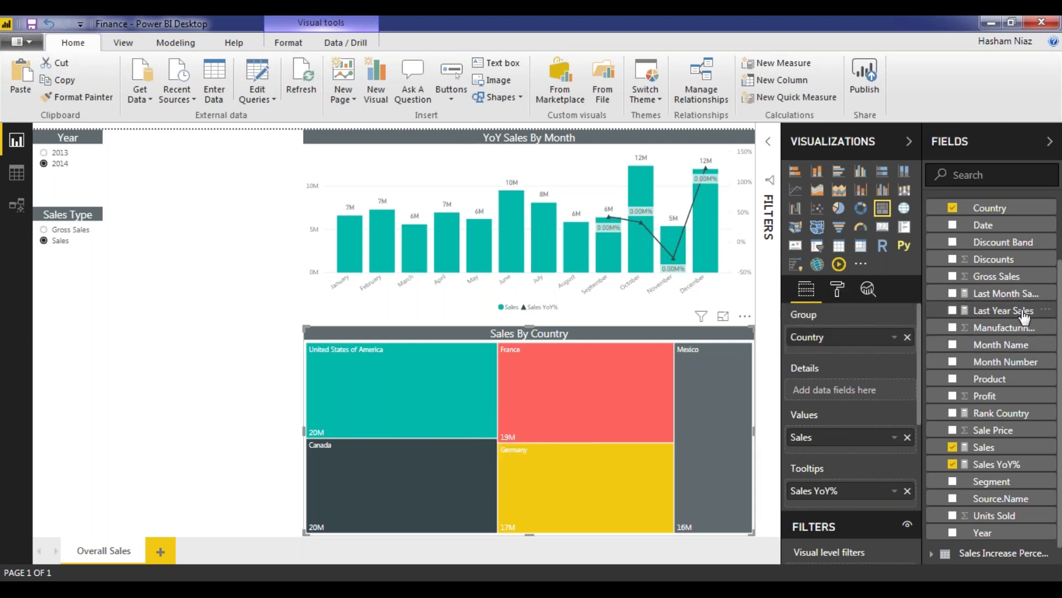
pyautogui.moveTo(1024, 318); pyautogui.dragTo(929, 427)
pyautogui.moveTo(903, 457); pyautogui.dragTo(897, 493)
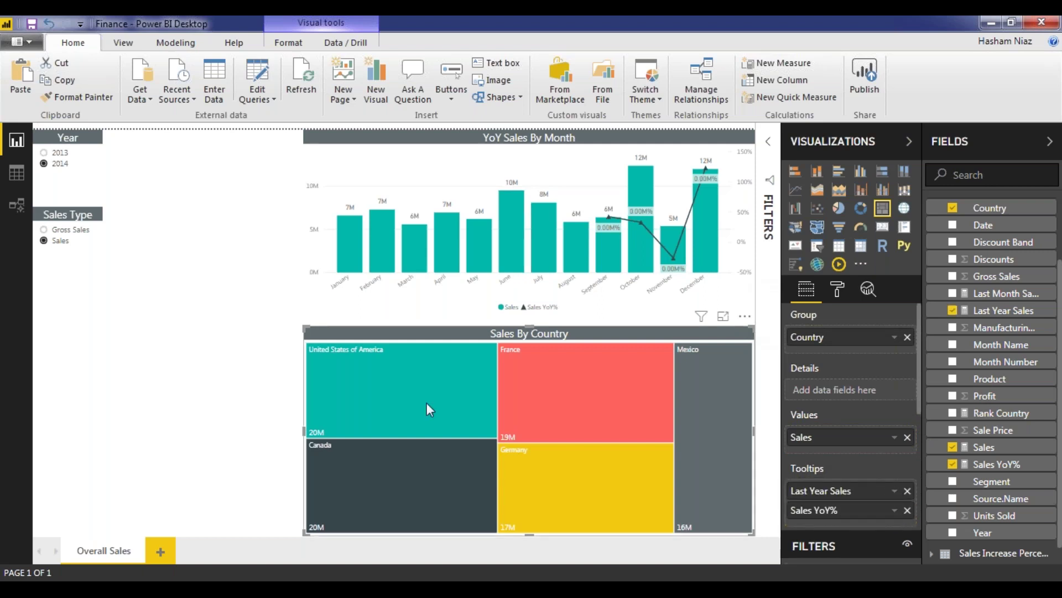
pyautogui.moveTo(427, 403)
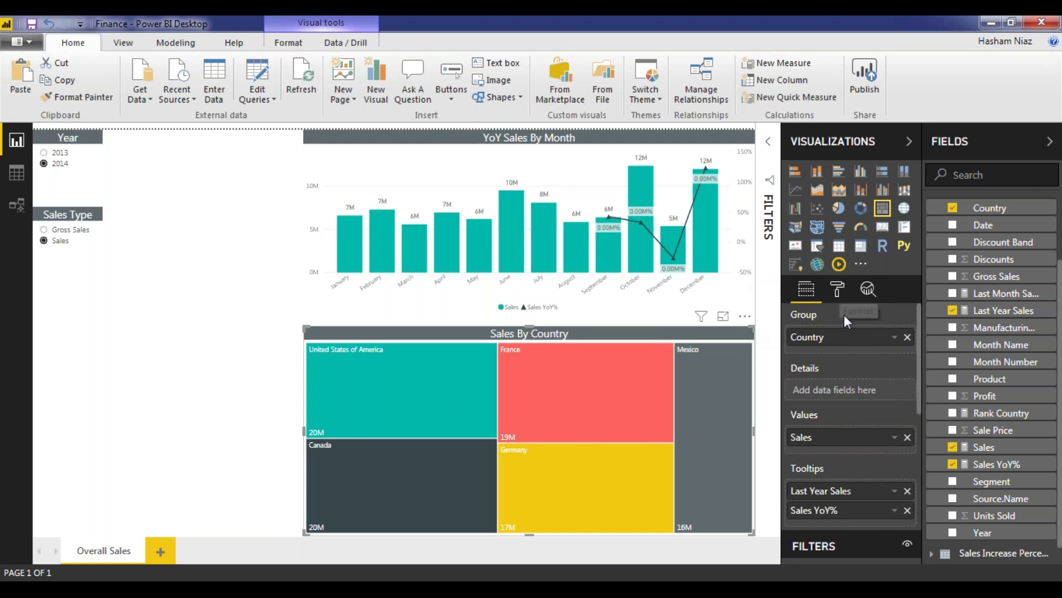
pyautogui.moveTo(438, 386)
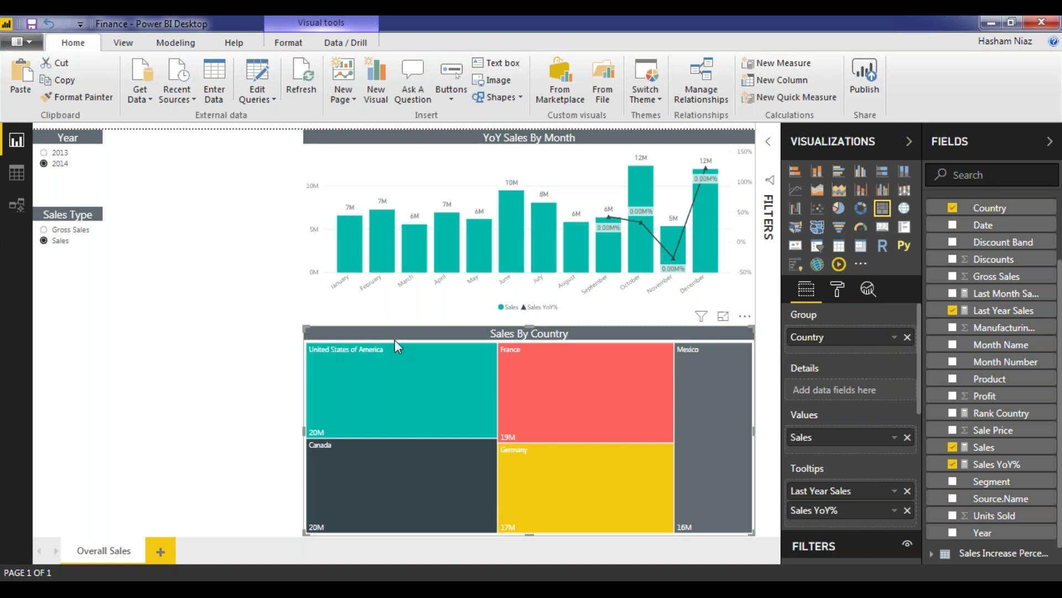
# - Duplicate the Sales By Country treemap and narrow the copy from its right edge so it ends where the original begins
pyautogui.hotkey('ctrl', 'v')
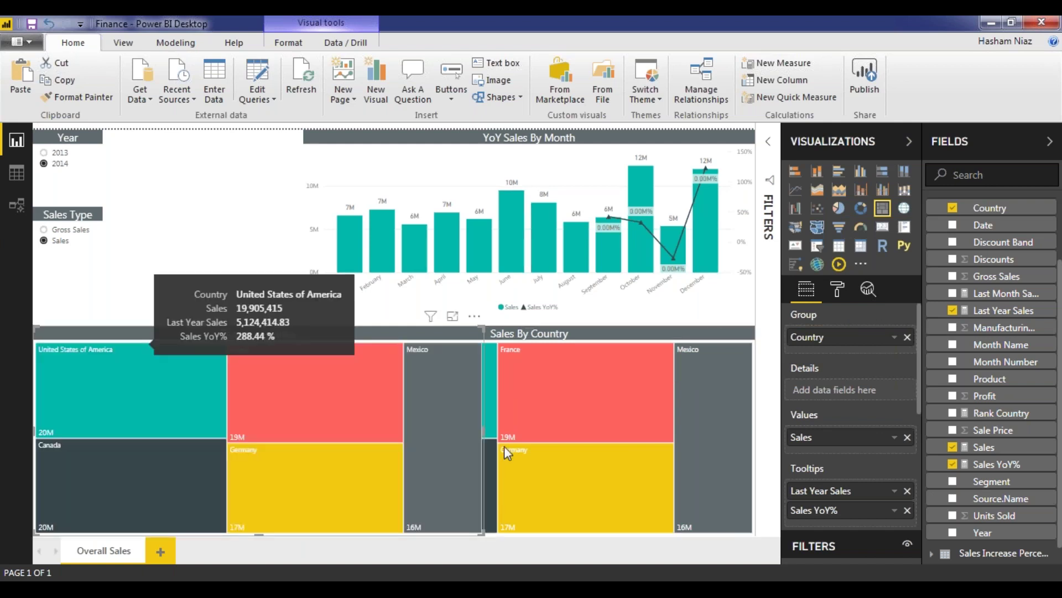
pyautogui.moveTo(483, 430); pyautogui.dragTo(327, 435)
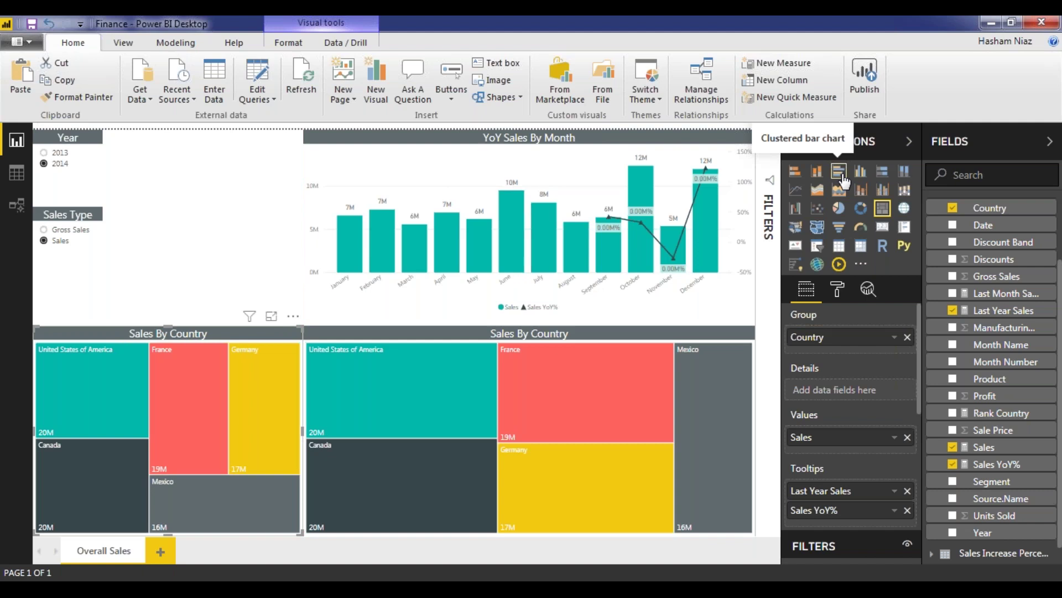
# - Convert the treemap copy to a clustered bar chart of Sales with Product replacing Country on the axis
pyautogui.click(842, 176)
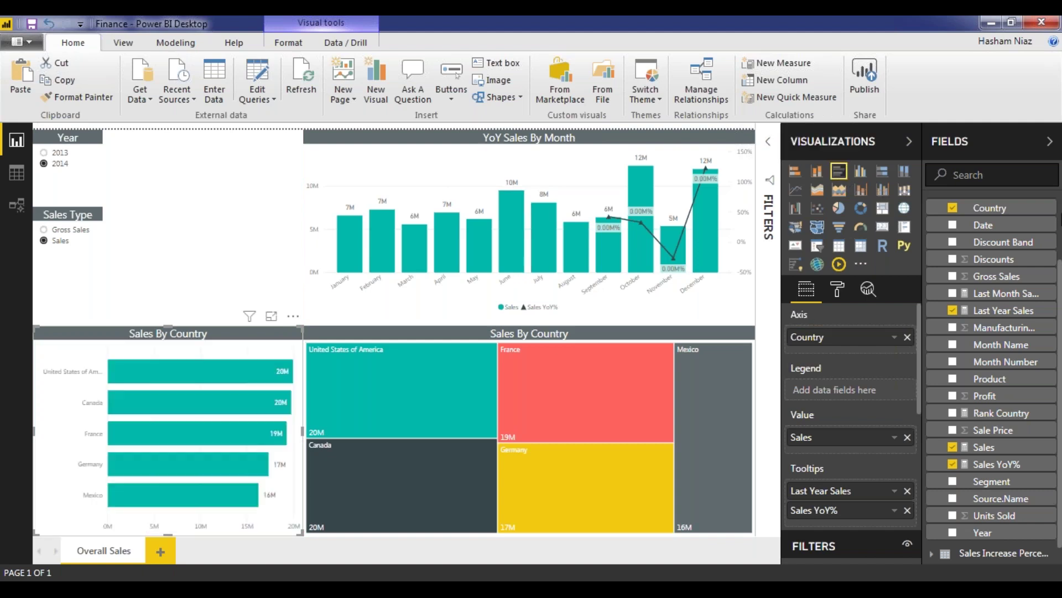
pyautogui.scroll(3, 990, 376)
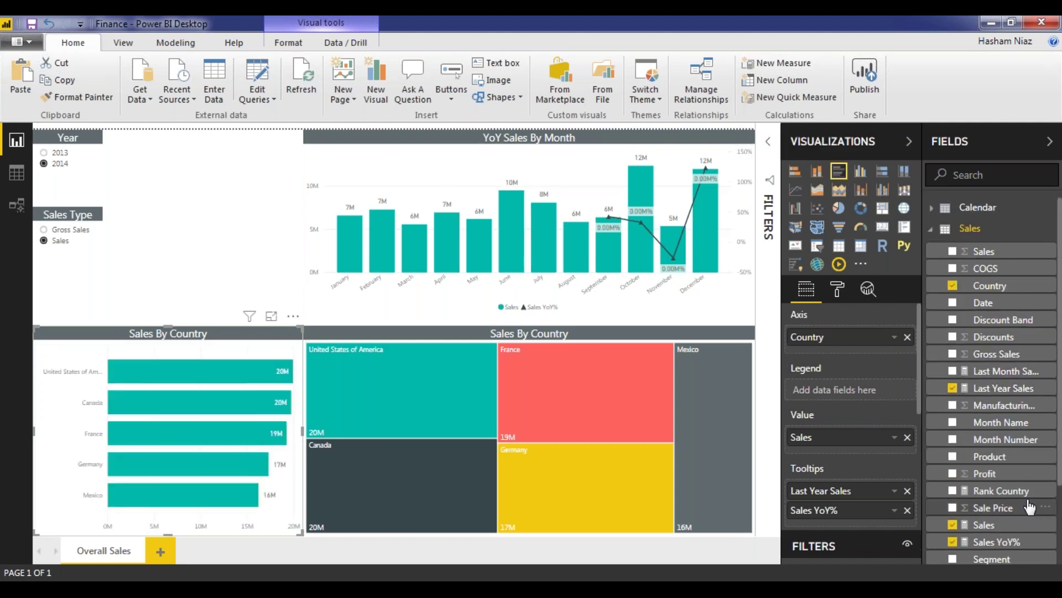
pyautogui.scroll(-3, 1029, 505)
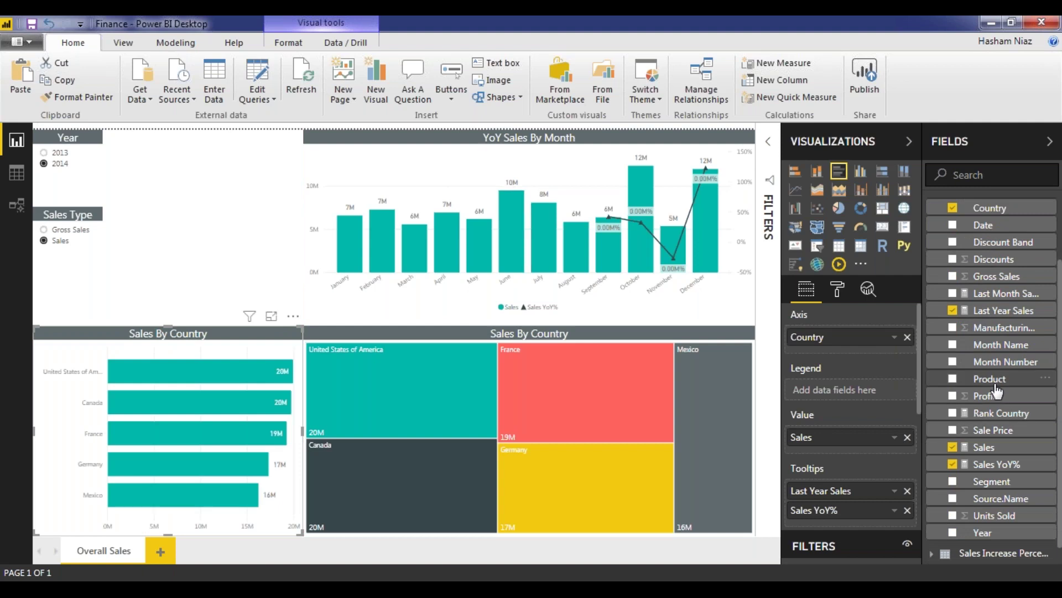
pyautogui.moveTo(994, 391); pyautogui.dragTo(903, 352)
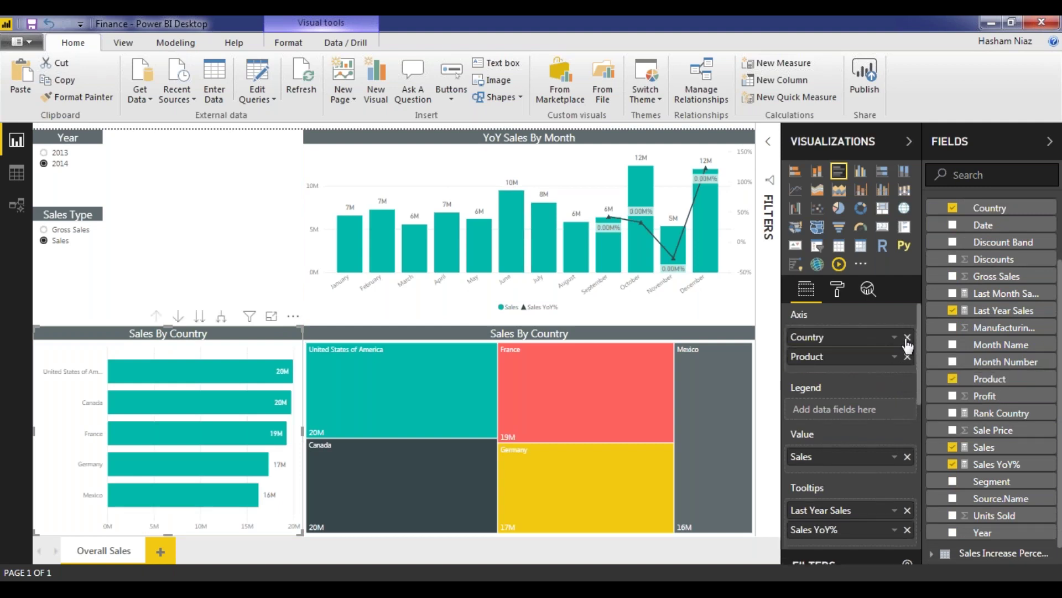
pyautogui.click(907, 337)
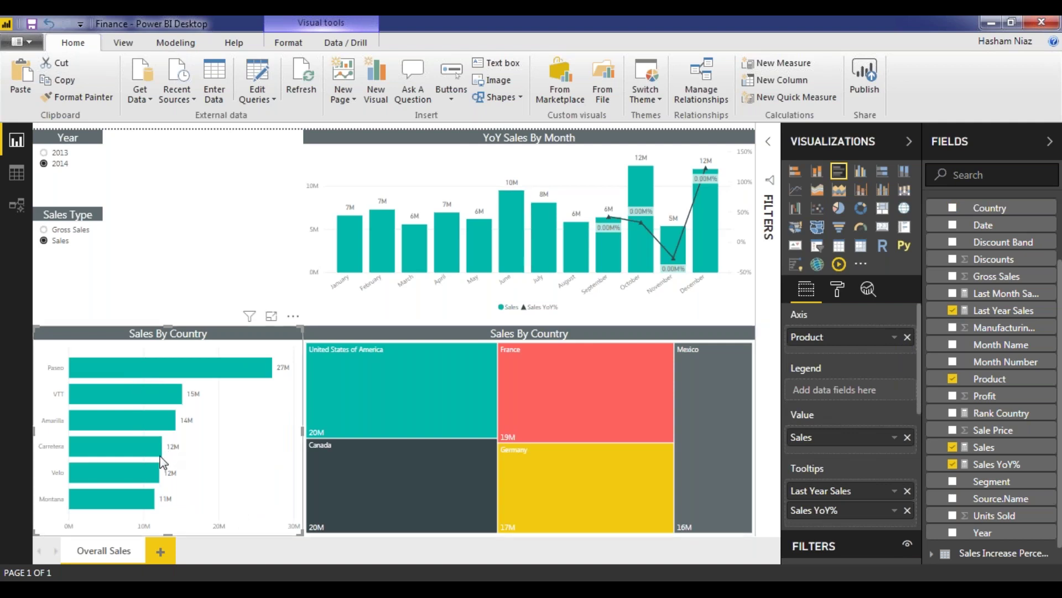
pyautogui.moveTo(161, 462)
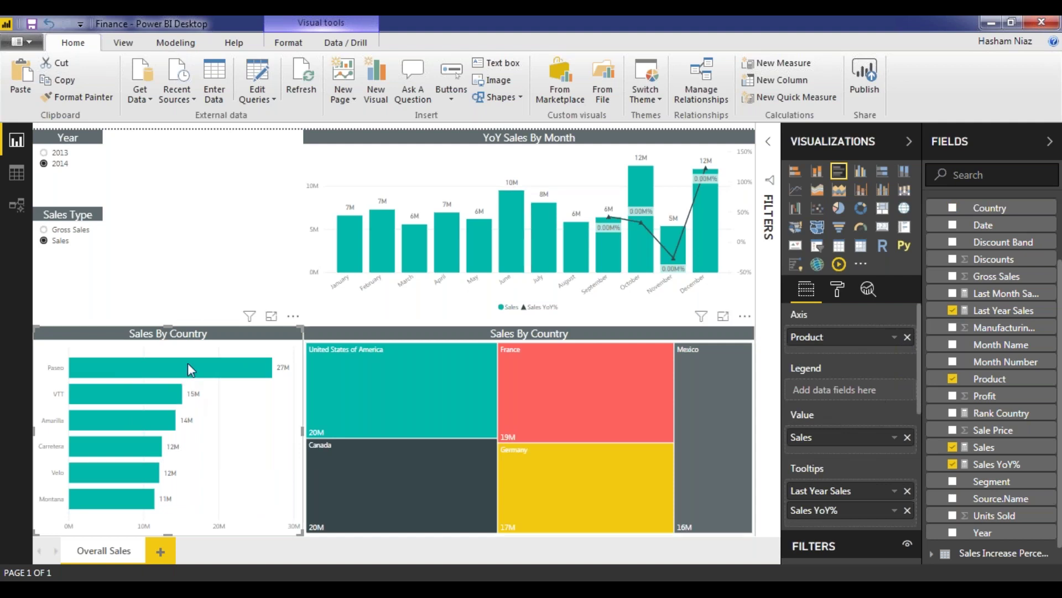
pyautogui.moveTo(187, 363)
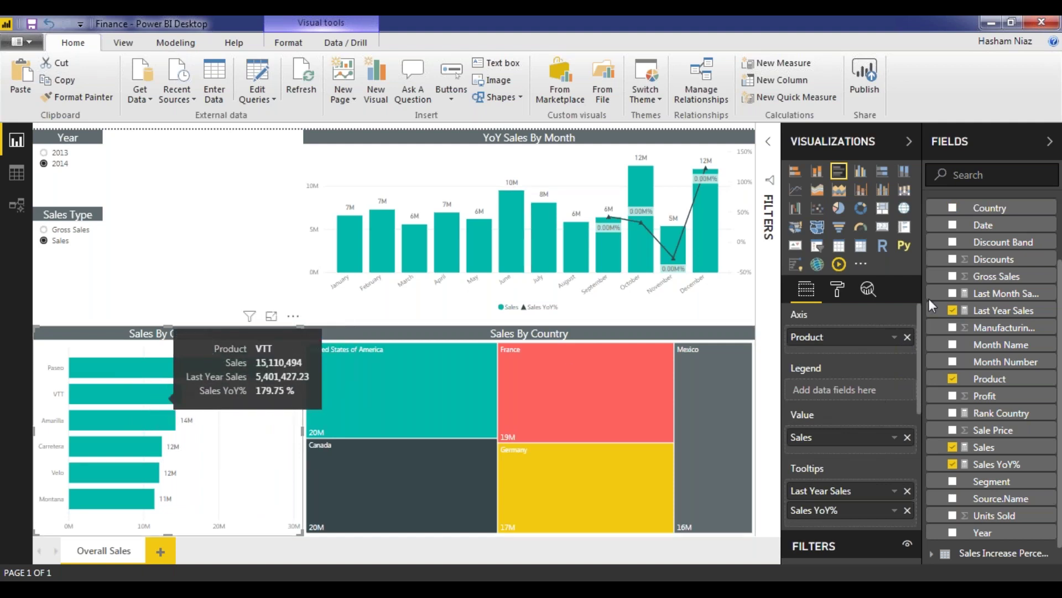
# - Change the bar chart's title text to "Sales By Product"
pyautogui.click(837, 289)
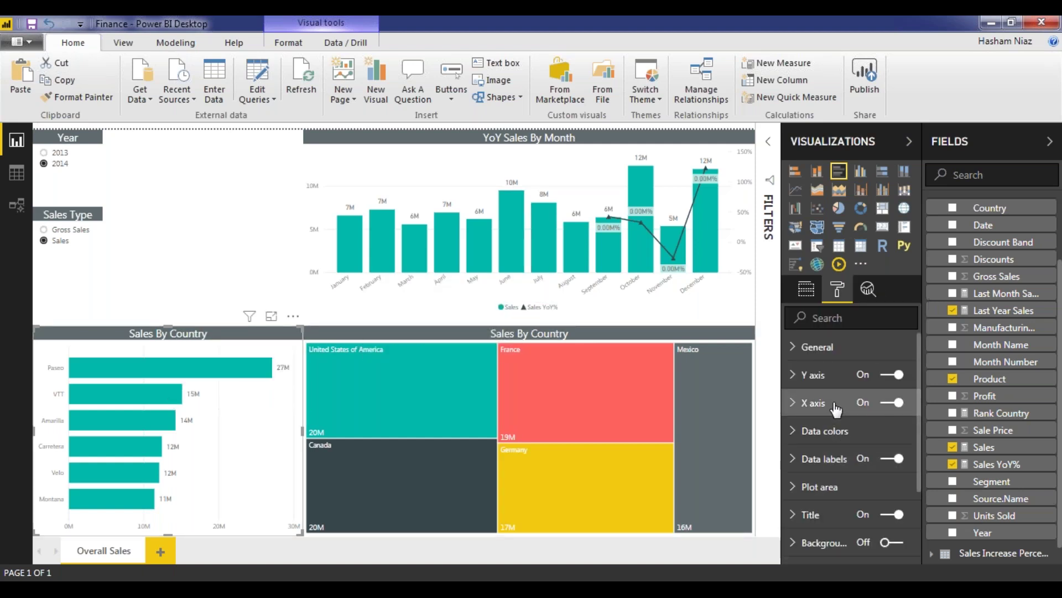
pyautogui.click(838, 515)
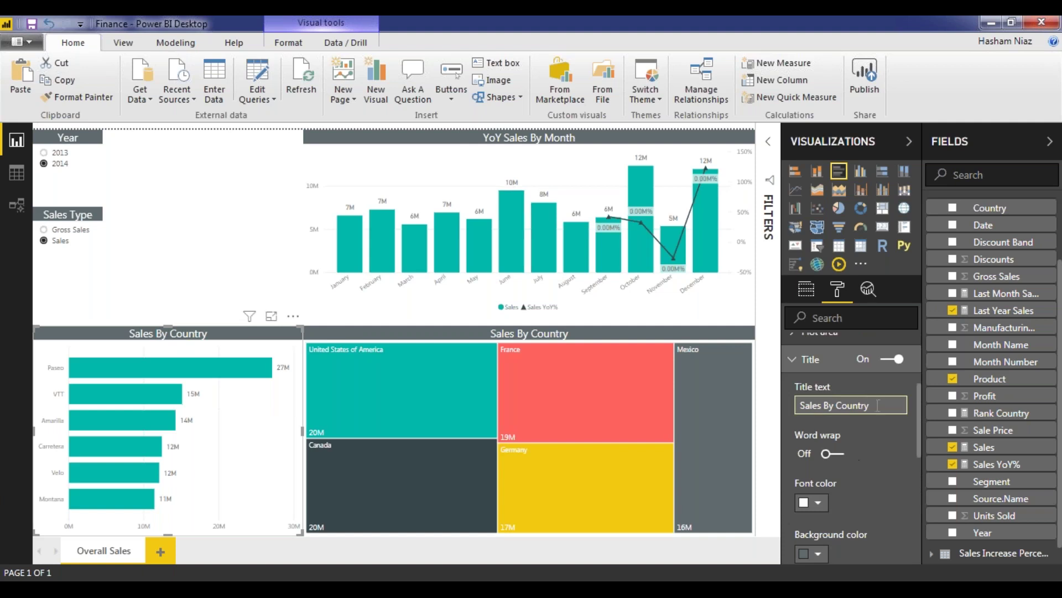
pyautogui.doubleClick(852, 405)
pyautogui.write('Product')
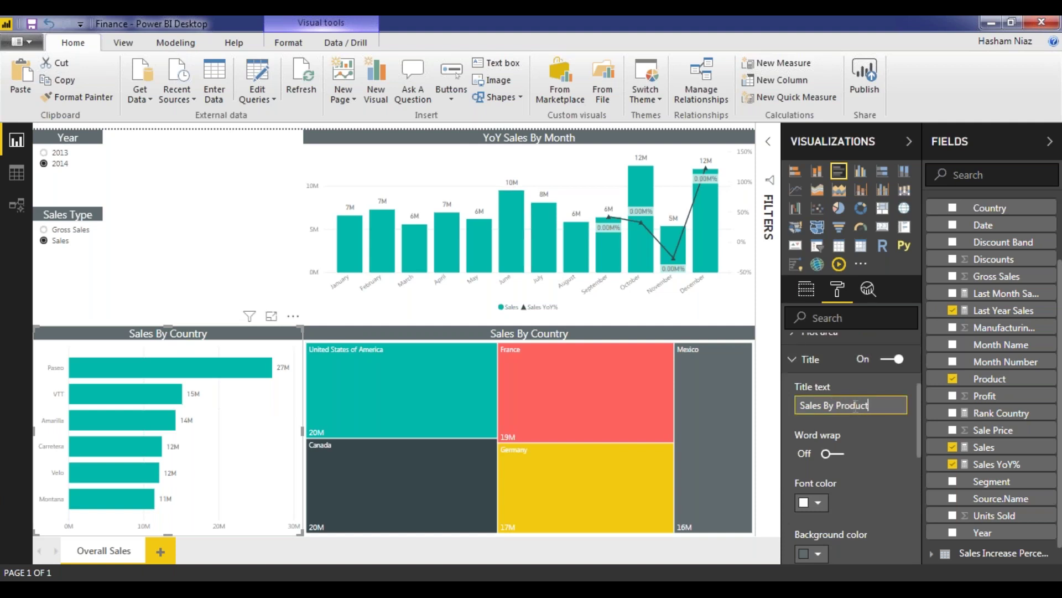
# - Apply the title text Sales By Product to the product bar chart and collapse its title settings
pyautogui.click(810, 359)
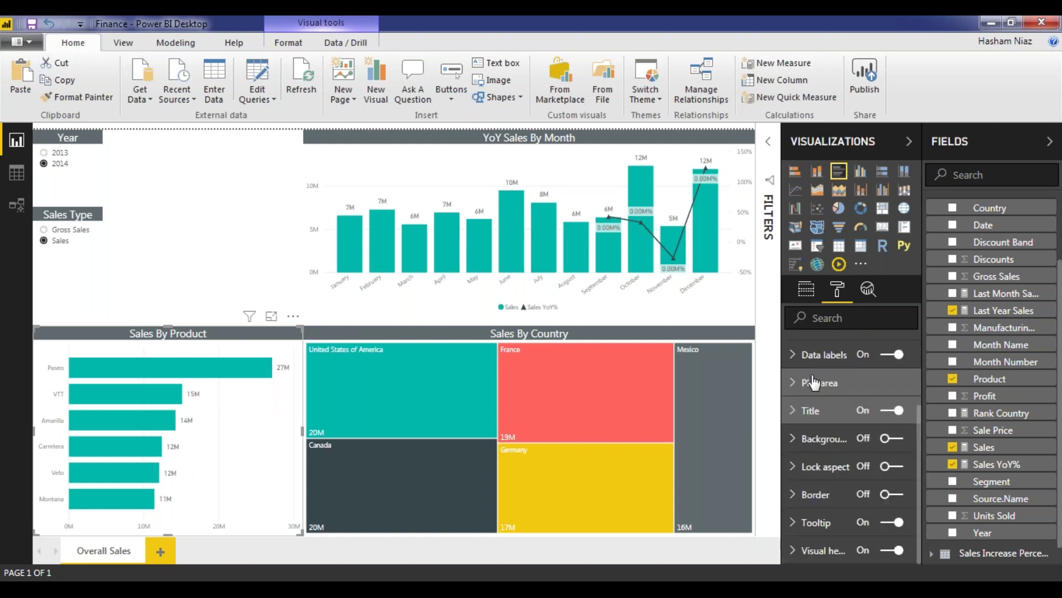
pyautogui.click(379, 324)
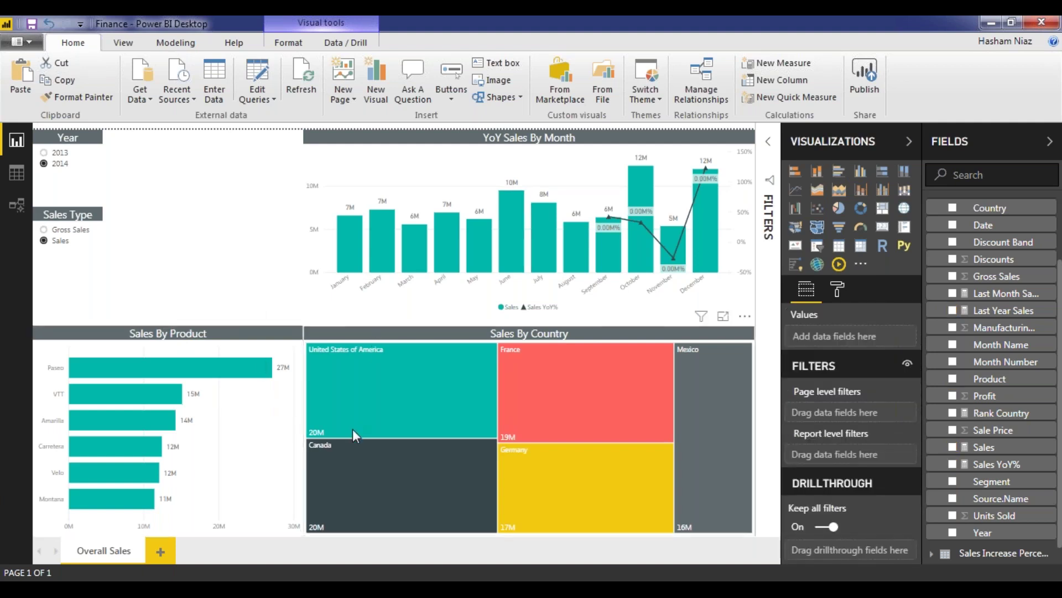
# - Narrow the Sales By Country treemap from its left edge and widen the Sales By Product chart to meet it
pyautogui.click(388, 416)
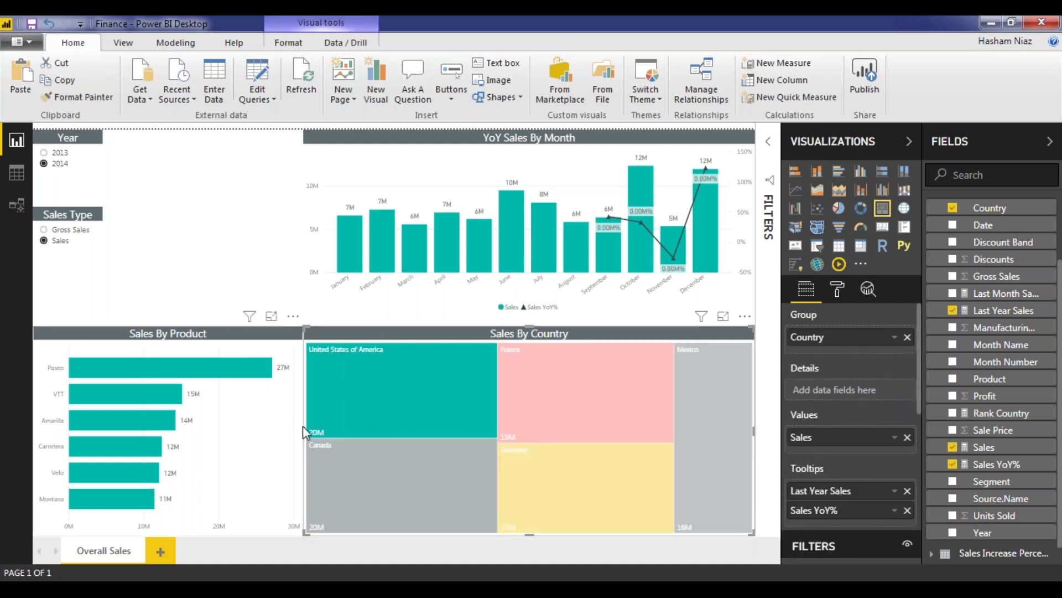
pyautogui.moveTo(304, 426); pyautogui.dragTo(342, 397)
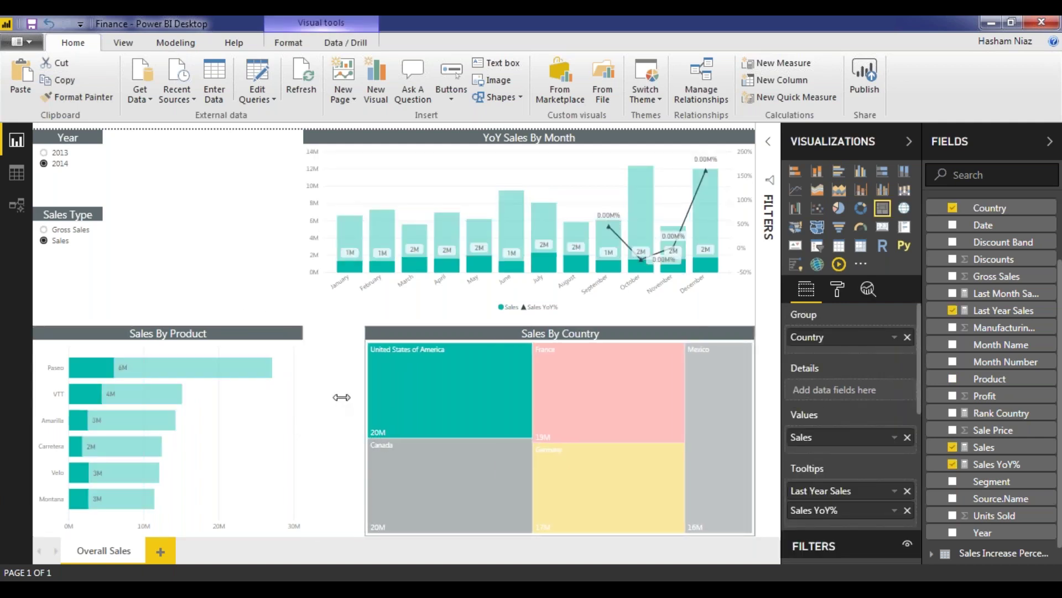
pyautogui.click(271, 335)
pyautogui.moveTo(303, 410); pyautogui.dragTo(364, 440)
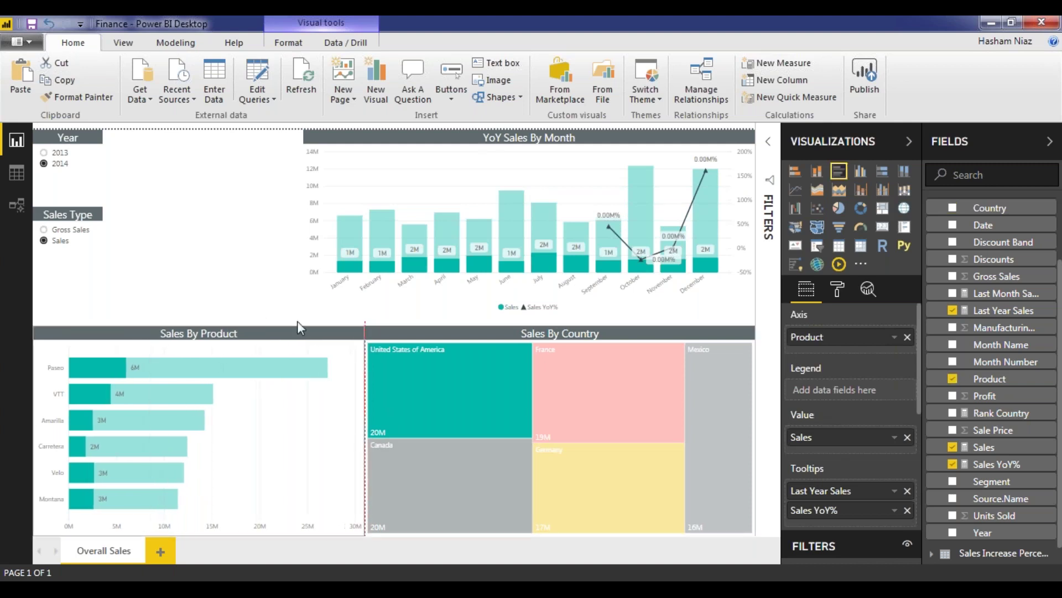
pyautogui.click(141, 304)
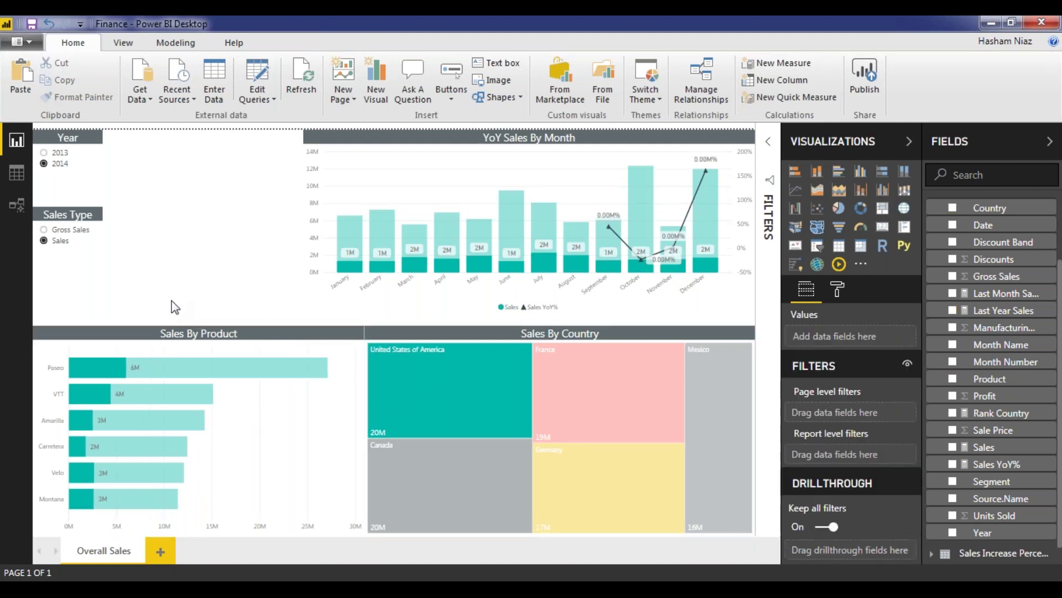
# - Cross-highlight the report by the Paseo bar to examine the other charts, and clear the highlight
pyautogui.click(117, 377)
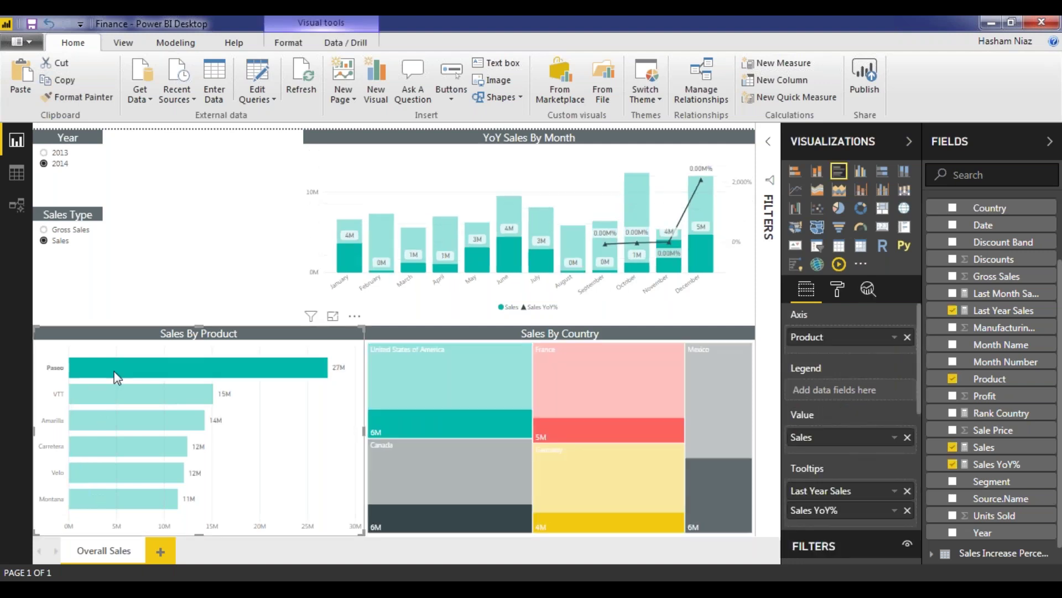
pyautogui.click(273, 375)
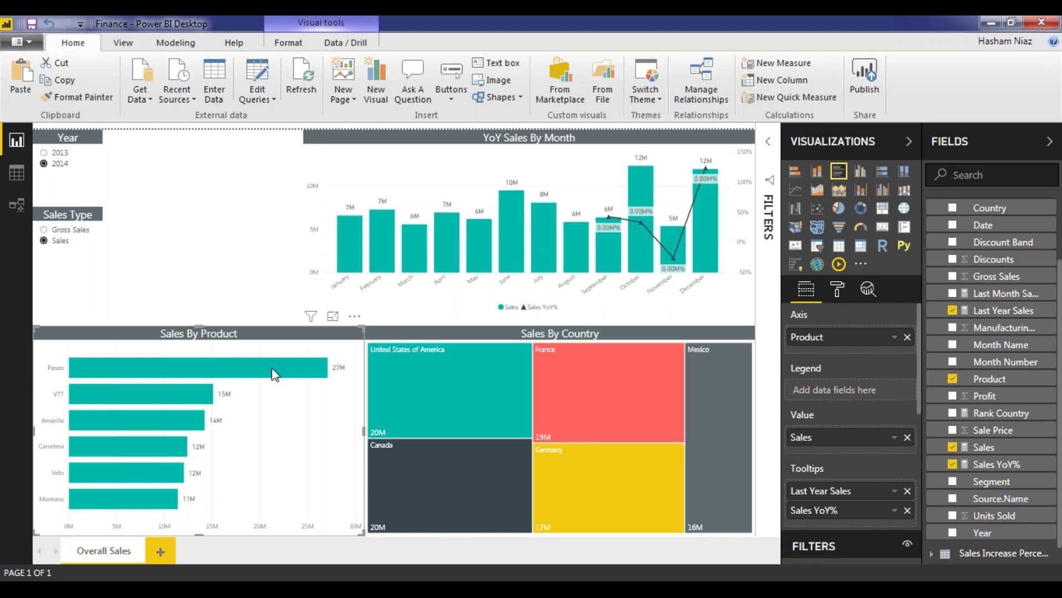
# - In the current file's report settings, change the default visual interaction from cross highlighting to cross filtering
pyautogui.click(30, 46)
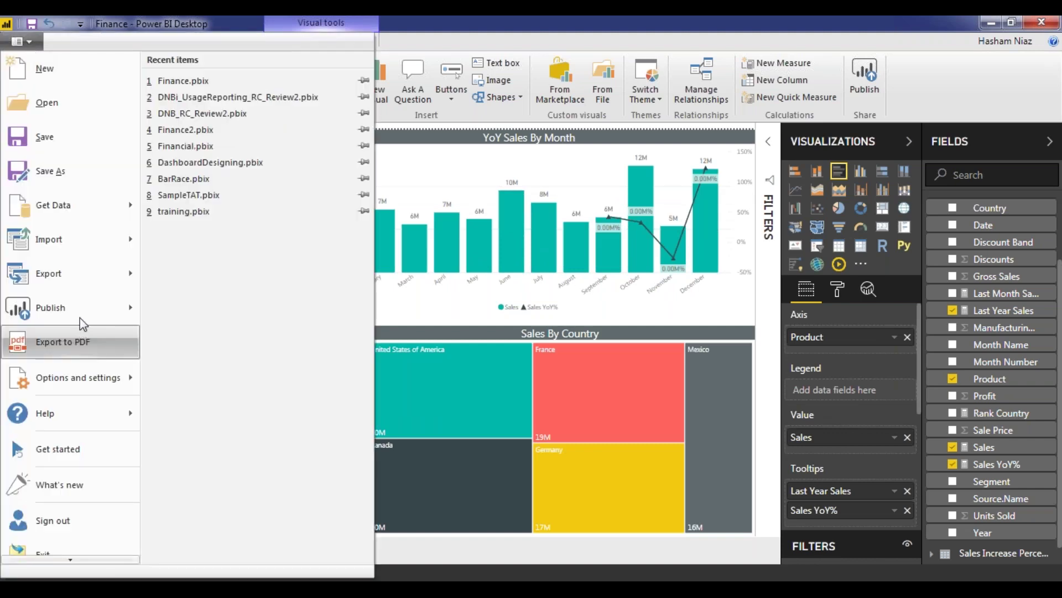
pyautogui.moveTo(78, 369)
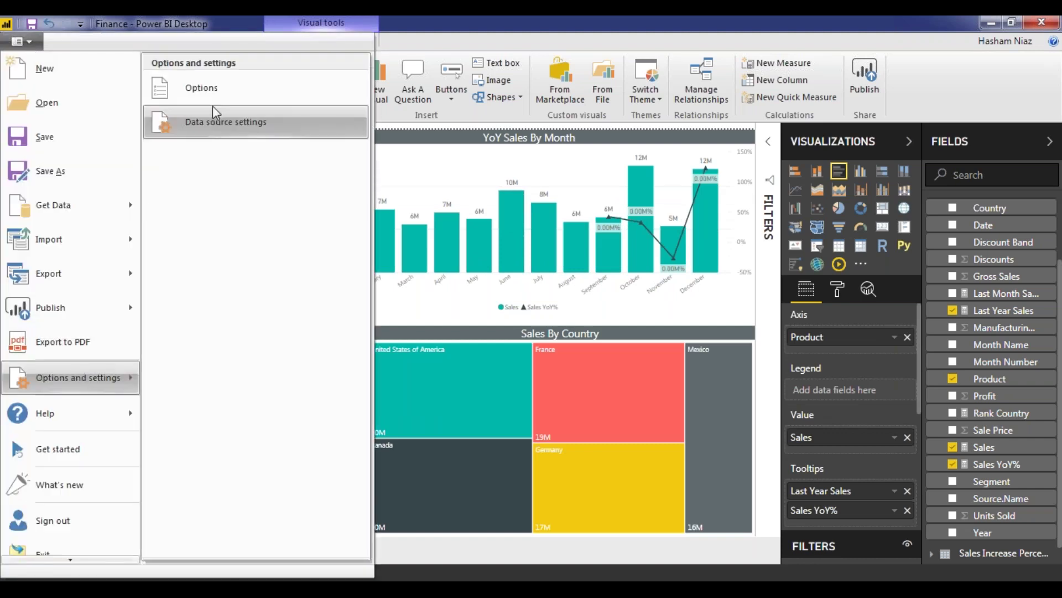
pyautogui.click(211, 89)
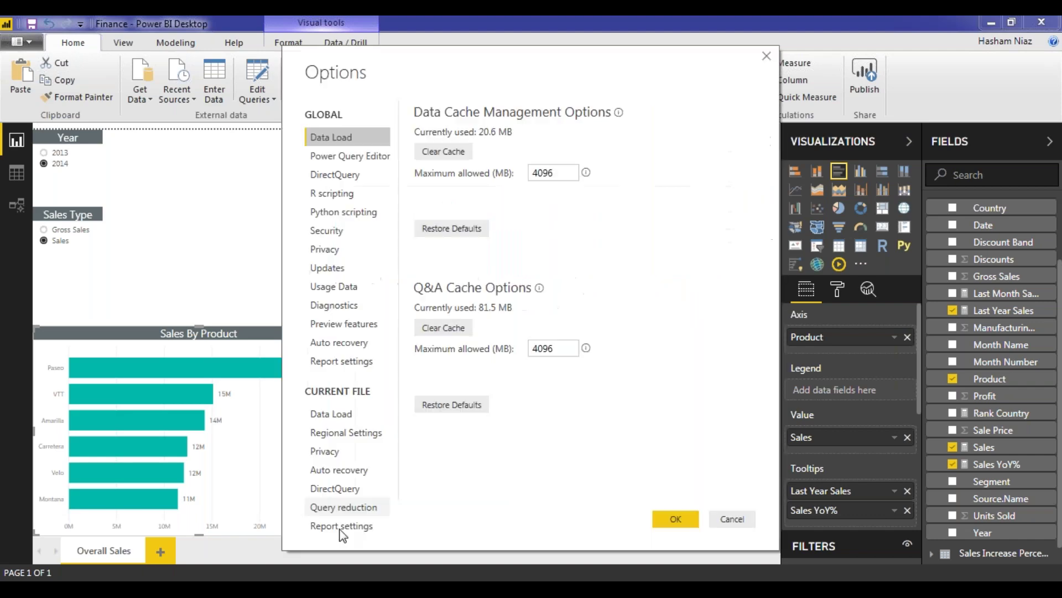
pyautogui.click(342, 526)
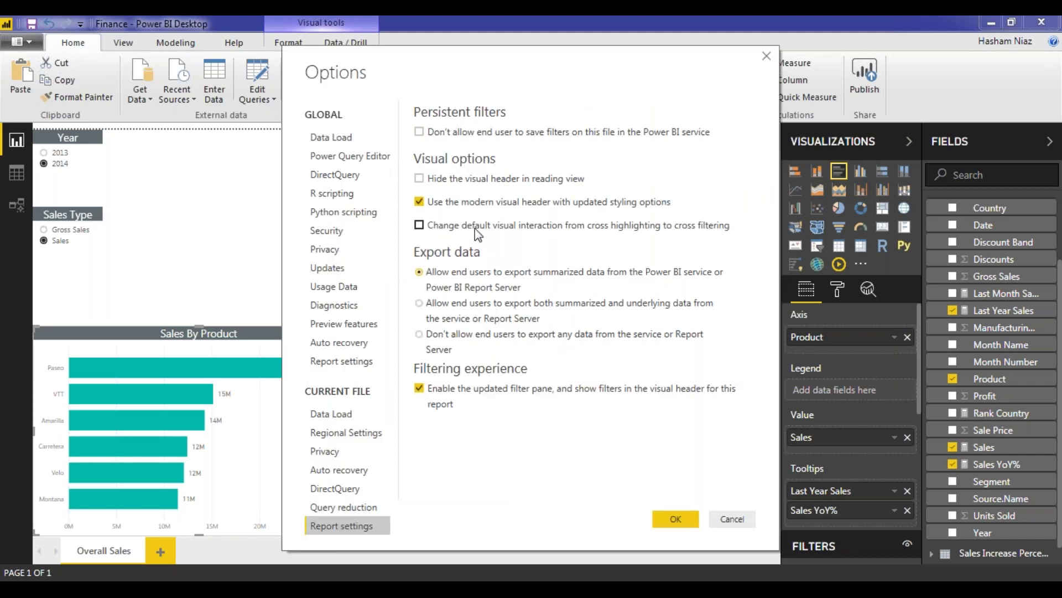
pyautogui.click(475, 228)
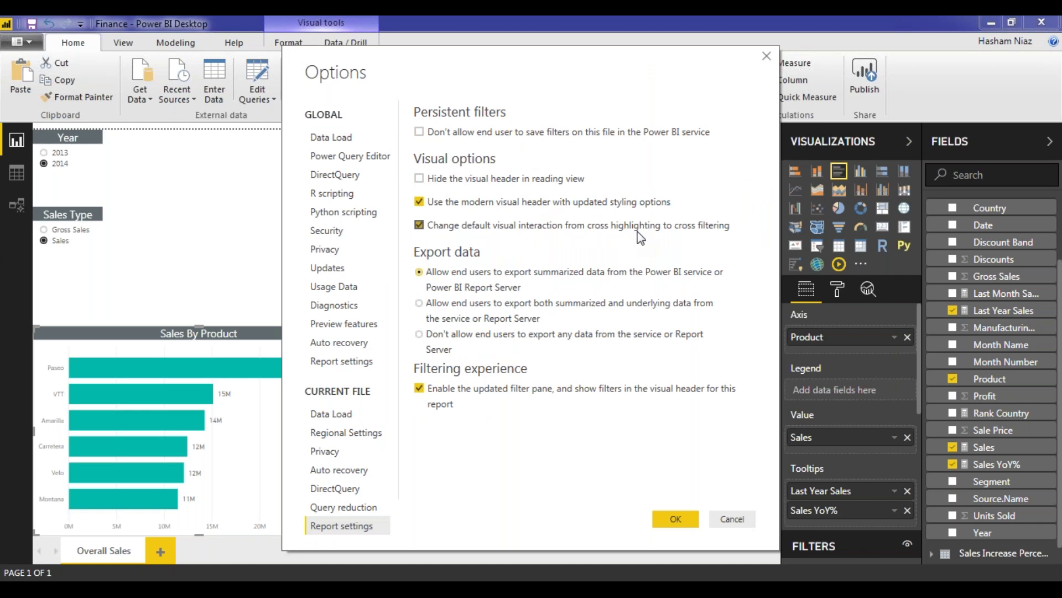
pyautogui.click(669, 517)
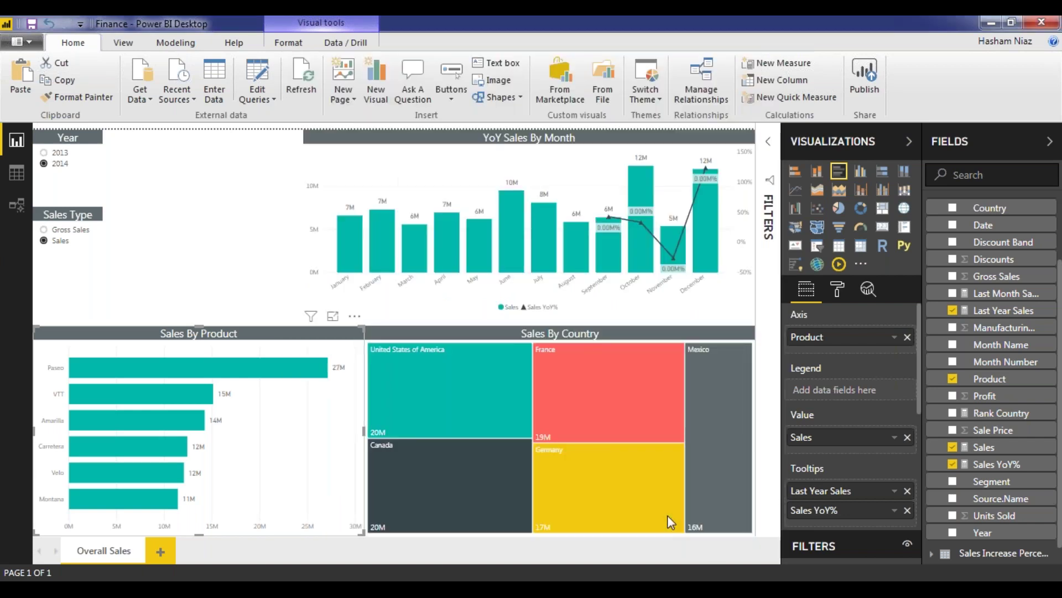
# - Filter the other visuals by the Paseo bar to examine cross filtering, and clear the selection
pyautogui.click(237, 364)
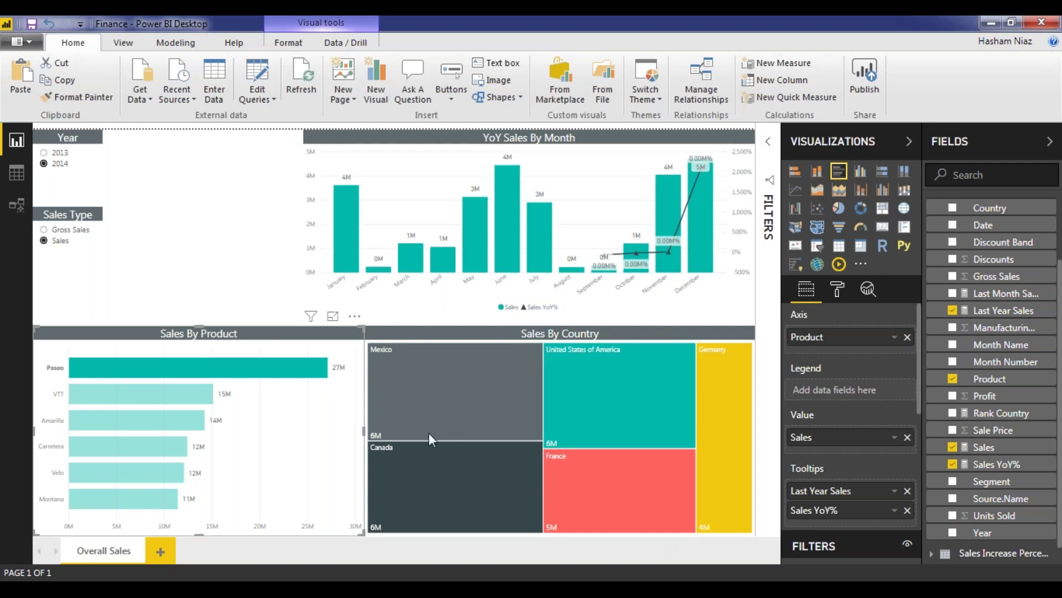
pyautogui.click(296, 377)
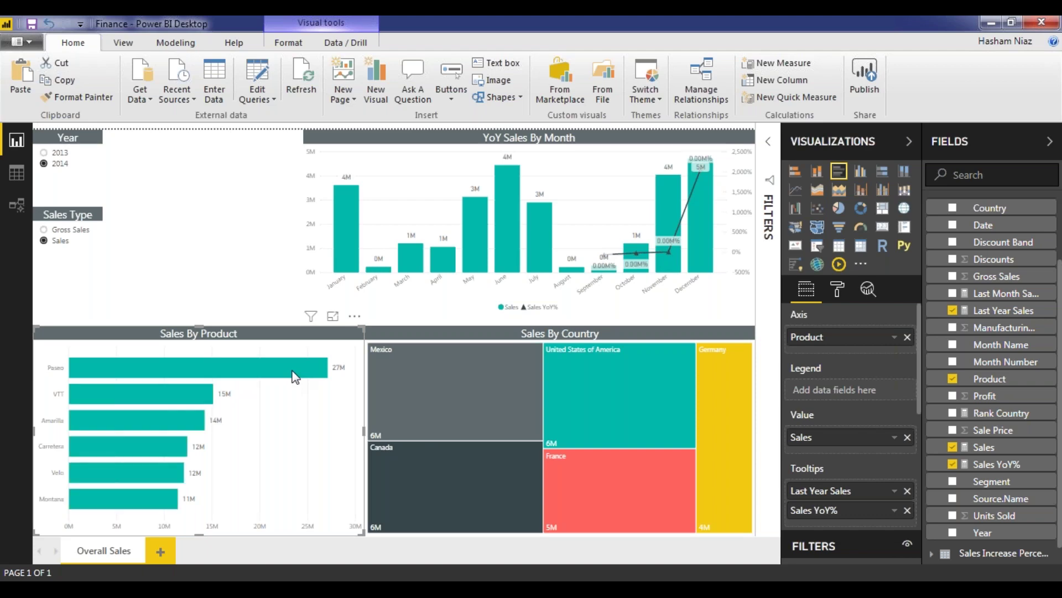
# - Turn off the option that changes the current file's default visual interaction to cross filtering
pyautogui.click(21, 42)
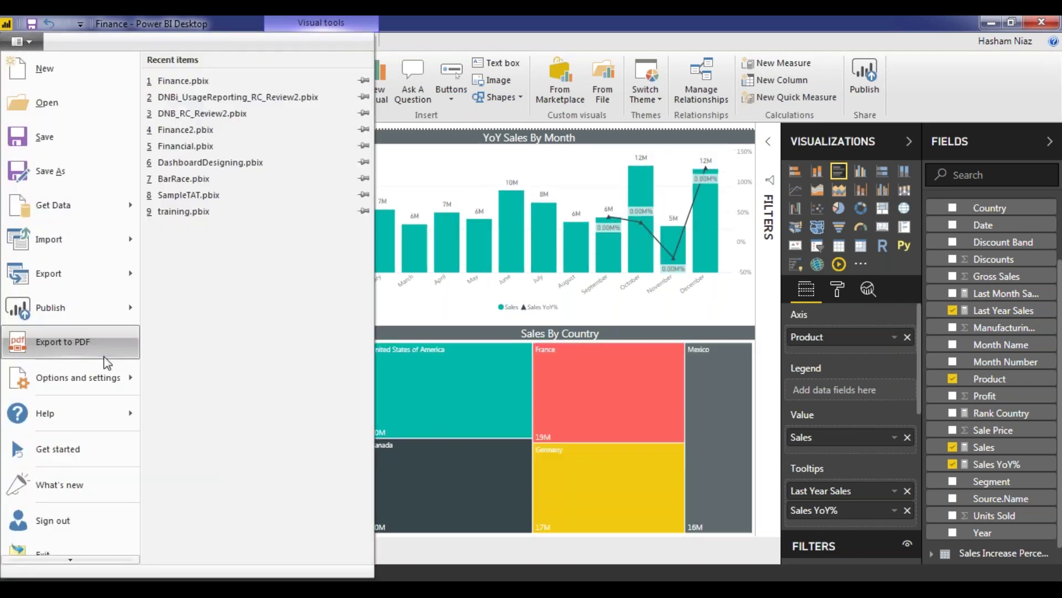
pyautogui.moveTo(118, 379)
pyautogui.click(224, 83)
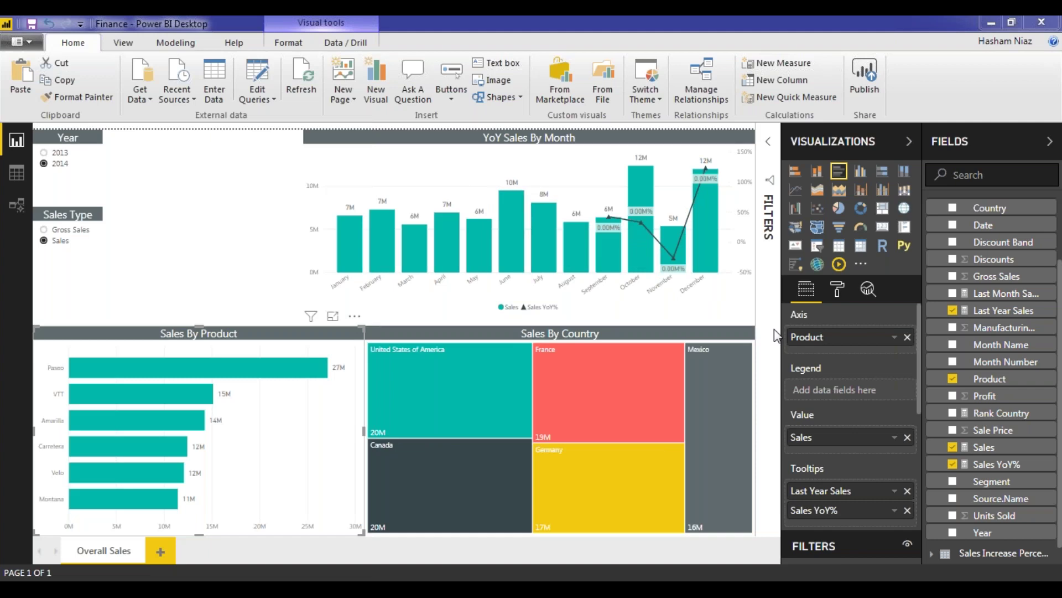
pyautogui.click(341, 526)
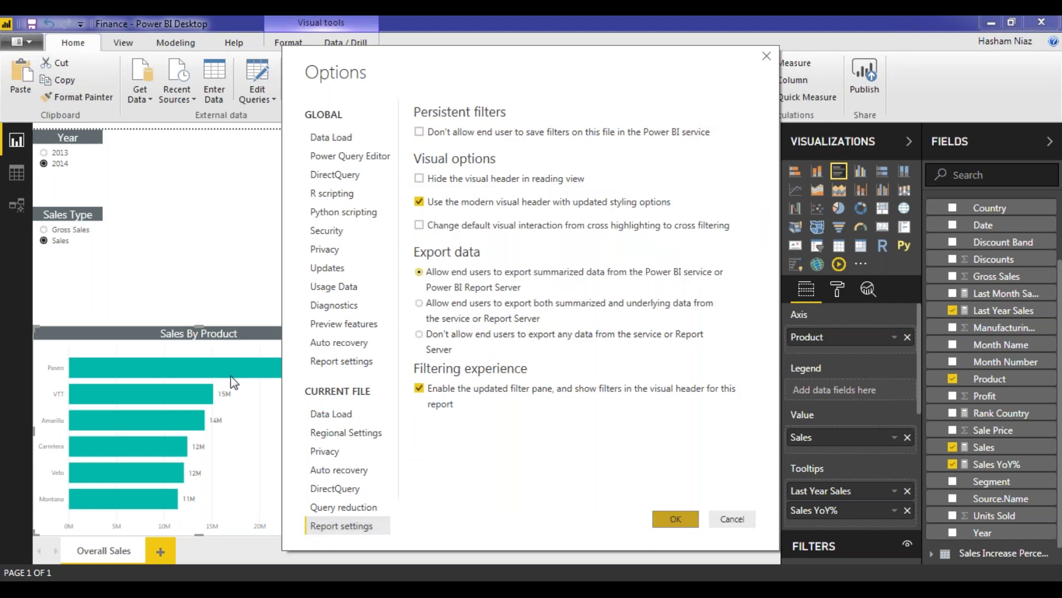
pyautogui.press('Return')
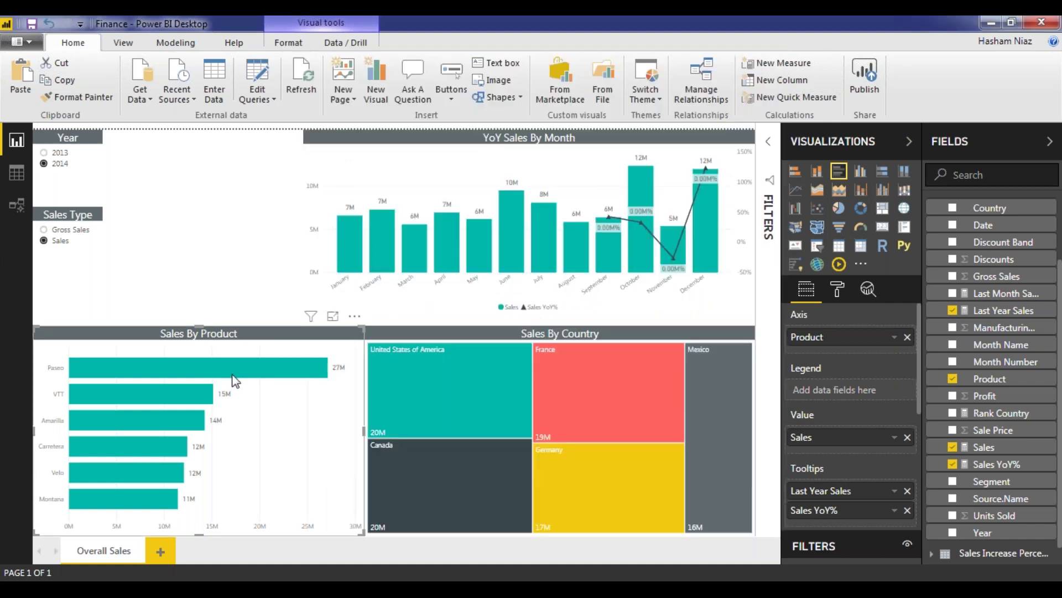
# - Check cross highlighting with the Paseo bar selected and cleared, and save the report
pyautogui.click(233, 375)
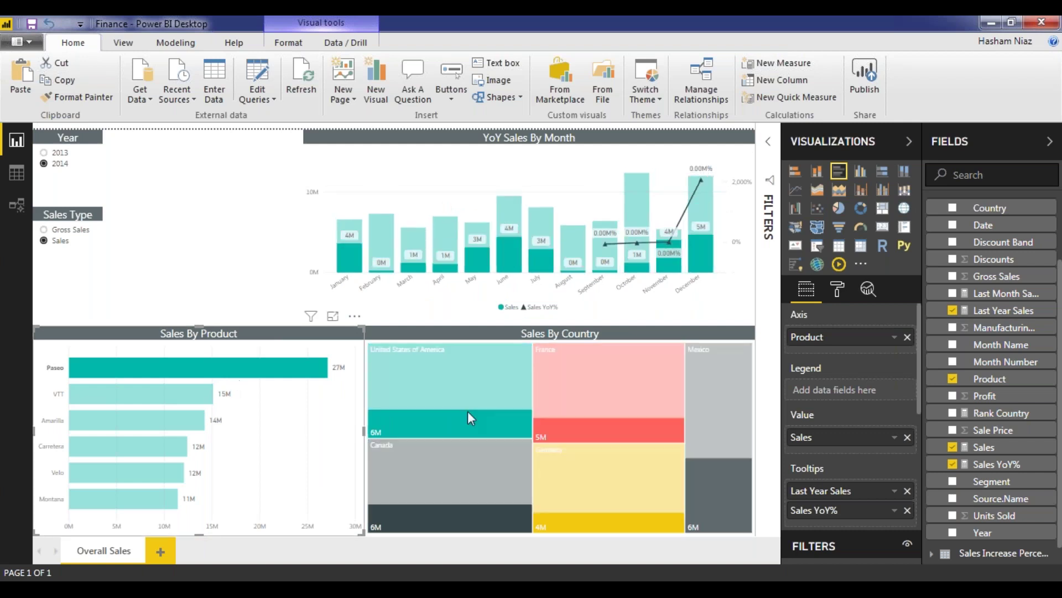
pyautogui.moveTo(468, 397)
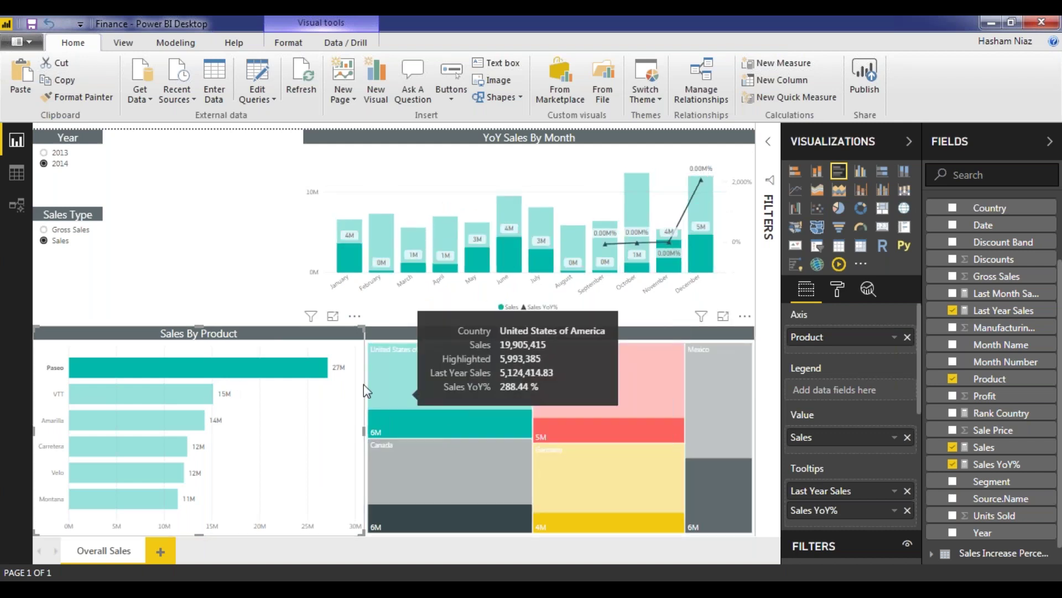
pyautogui.click(297, 377)
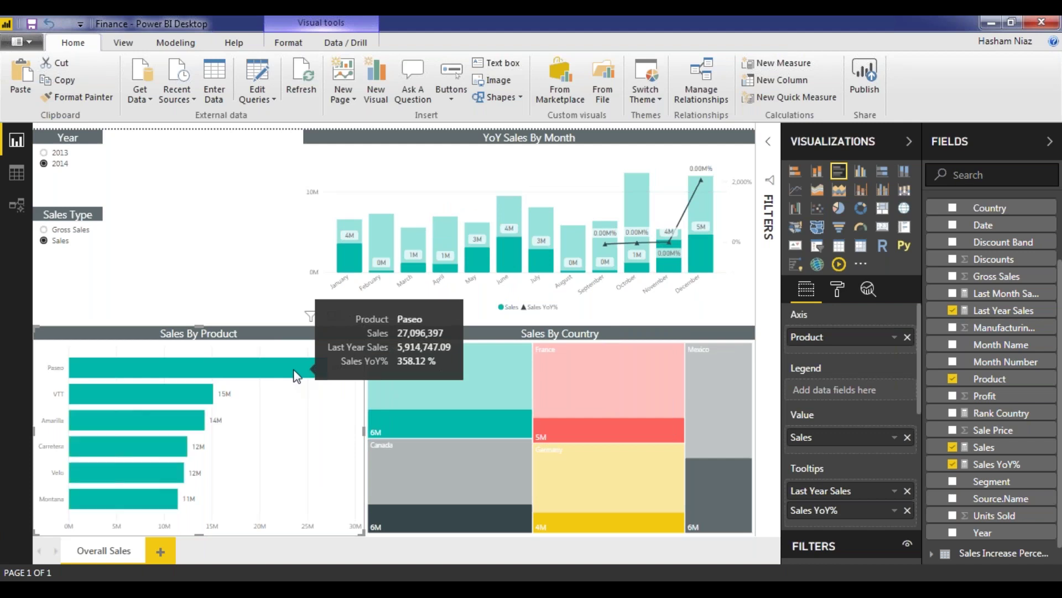
pyautogui.click(30, 24)
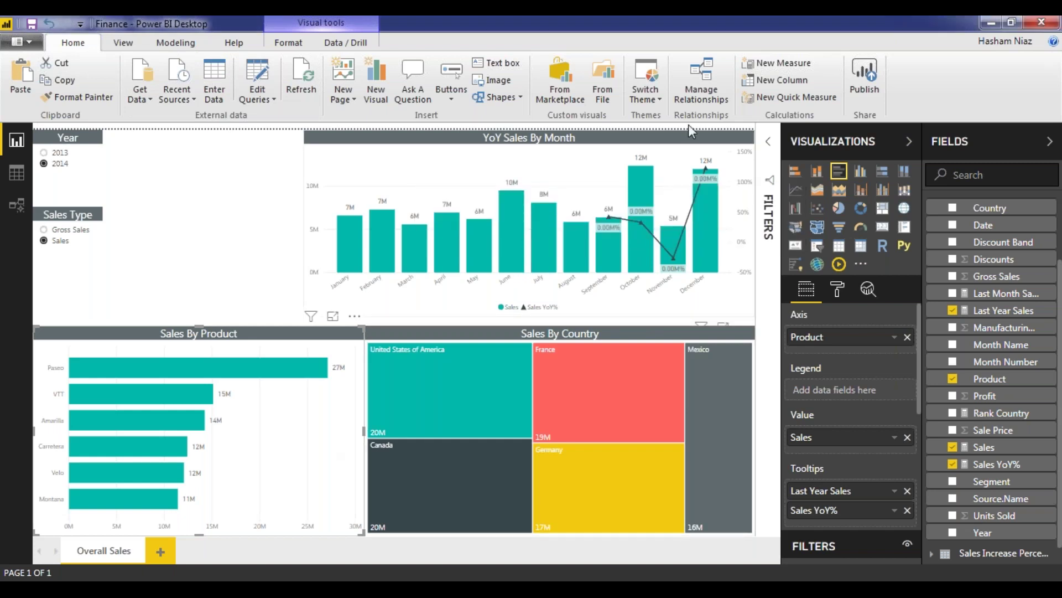
# - Try the Classroom theme and the Sunset theme on the report
pyautogui.click(656, 107)
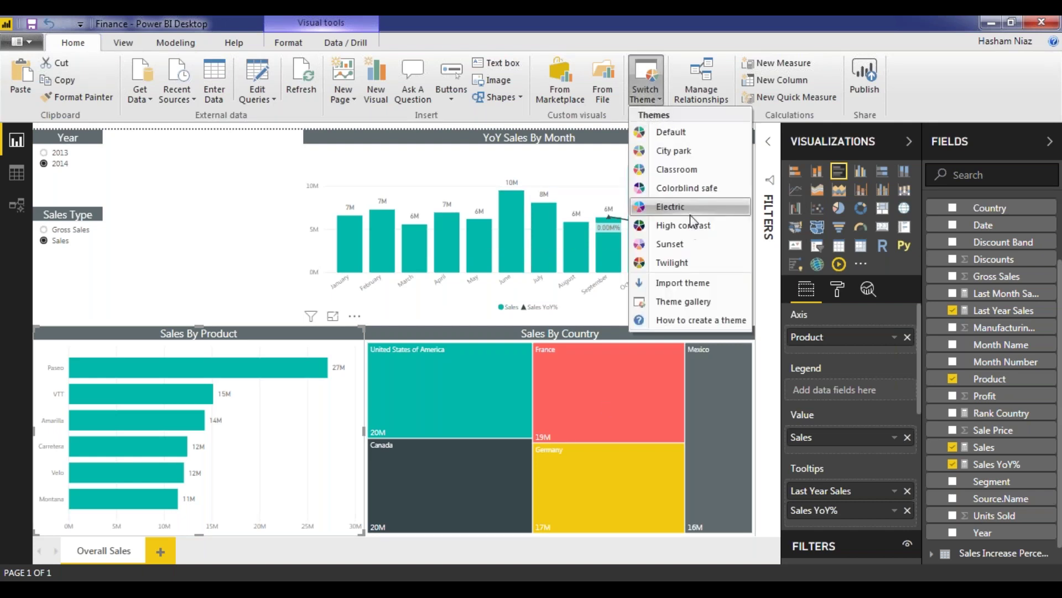
pyautogui.click(688, 175)
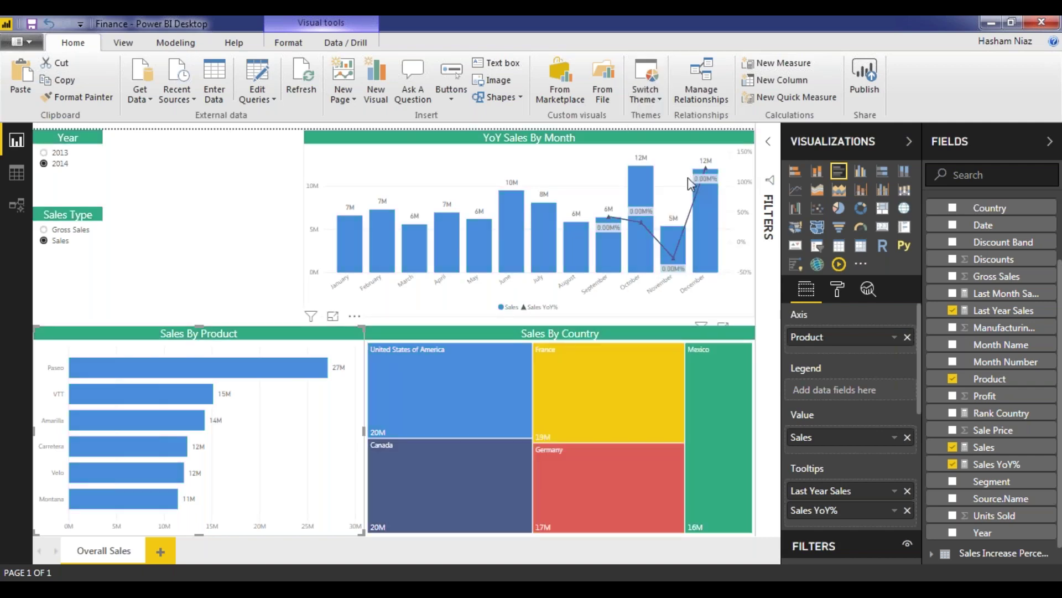
pyautogui.click(659, 100)
pyautogui.click(692, 244)
# - Open the guide on how to create a theme
pyautogui.click(652, 103)
pyautogui.click(717, 315)
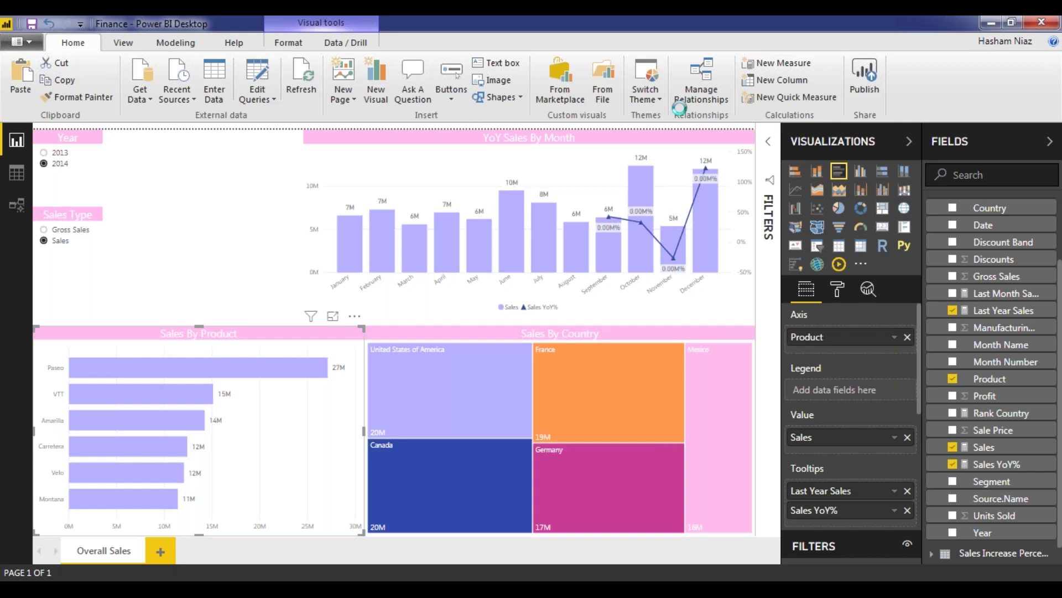
# - Import the custom report theme from the file Microsoft Dynamics 365 Business Central.json
pyautogui.click(645, 89)
pyautogui.click(676, 275)
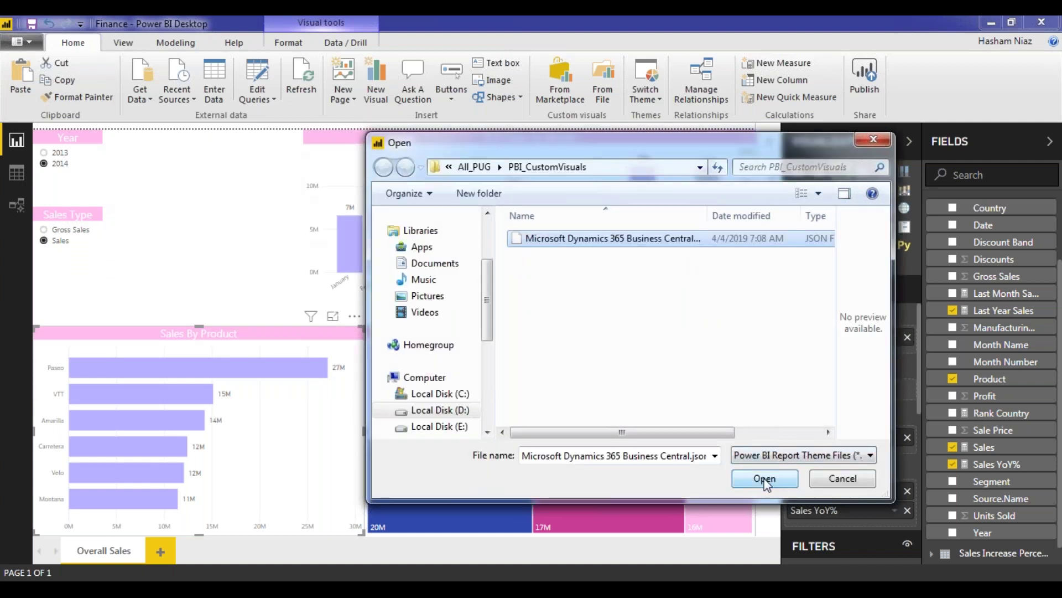
pyautogui.click(765, 480)
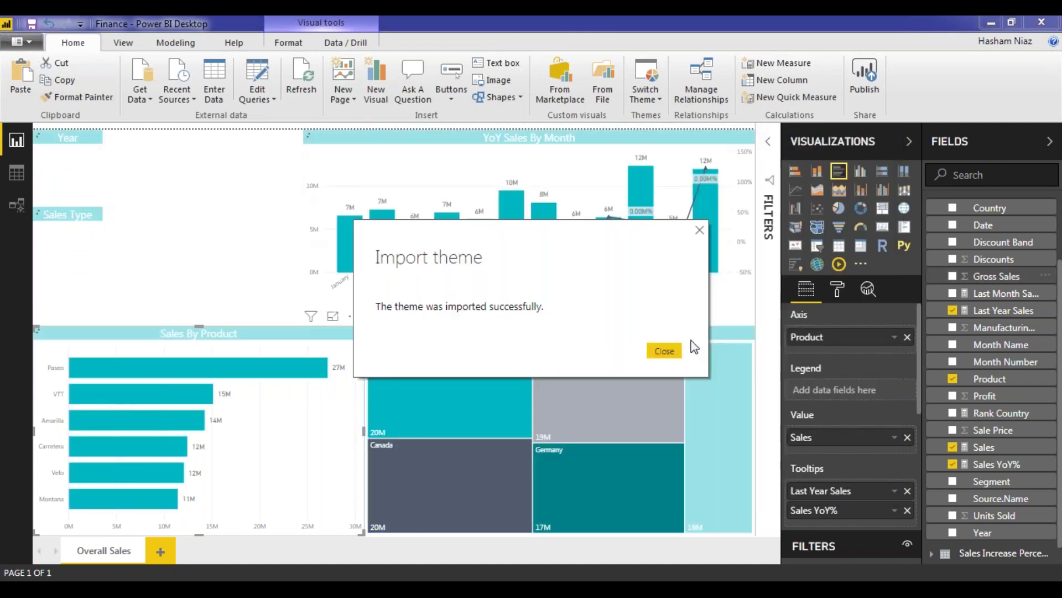
pyautogui.click(667, 352)
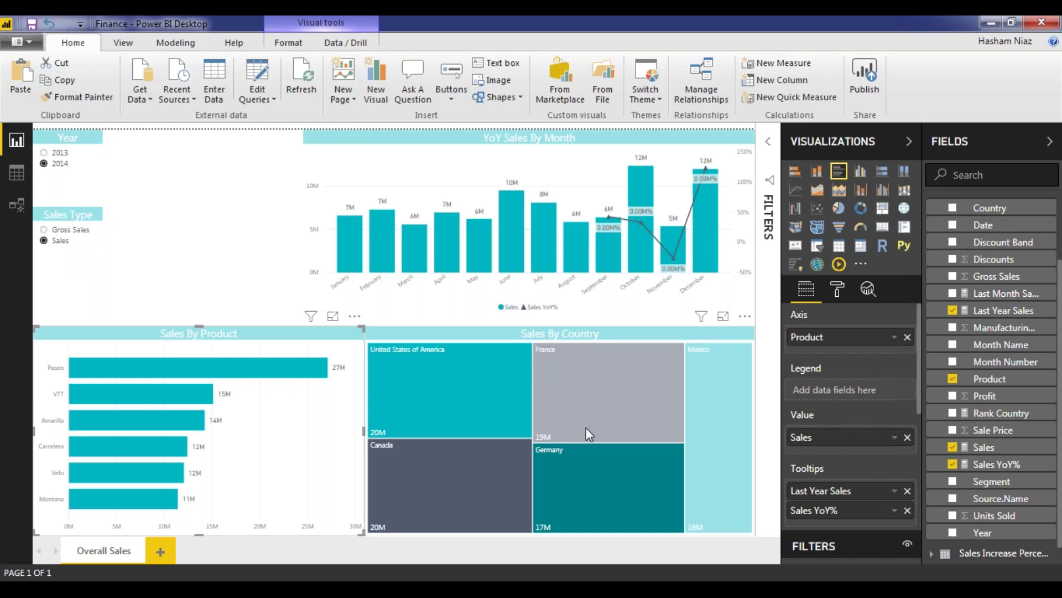
pyautogui.moveTo(586, 427)
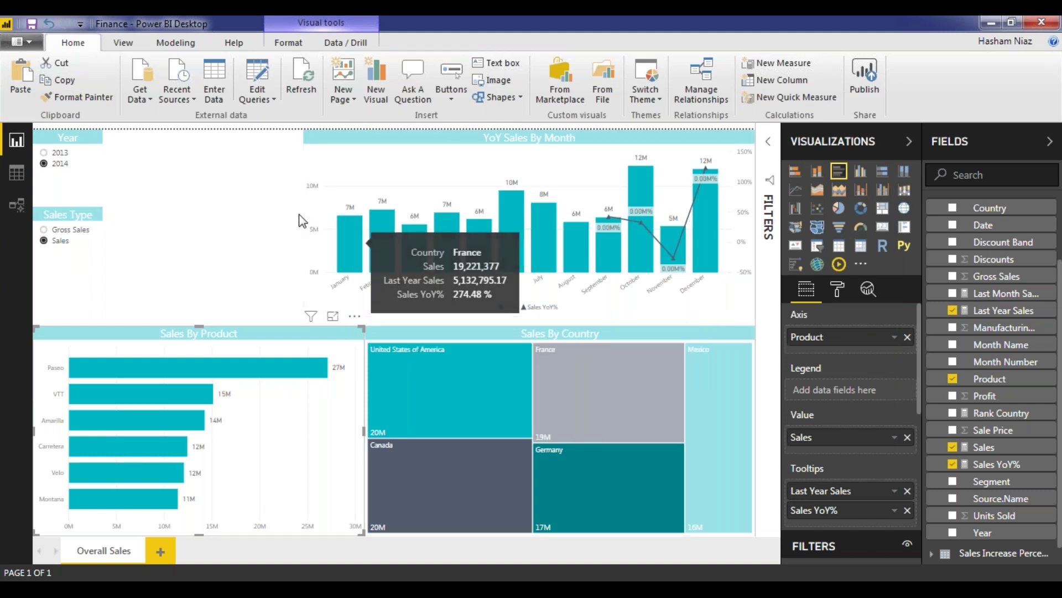
# - Switch the report back to the Default theme
pyautogui.click(645, 92)
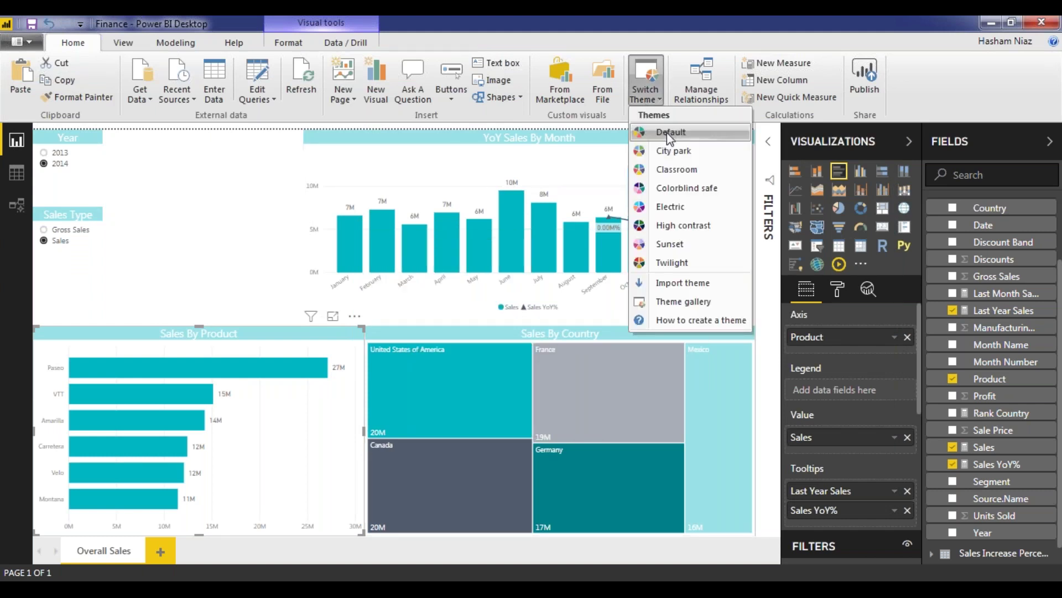
pyautogui.click(667, 131)
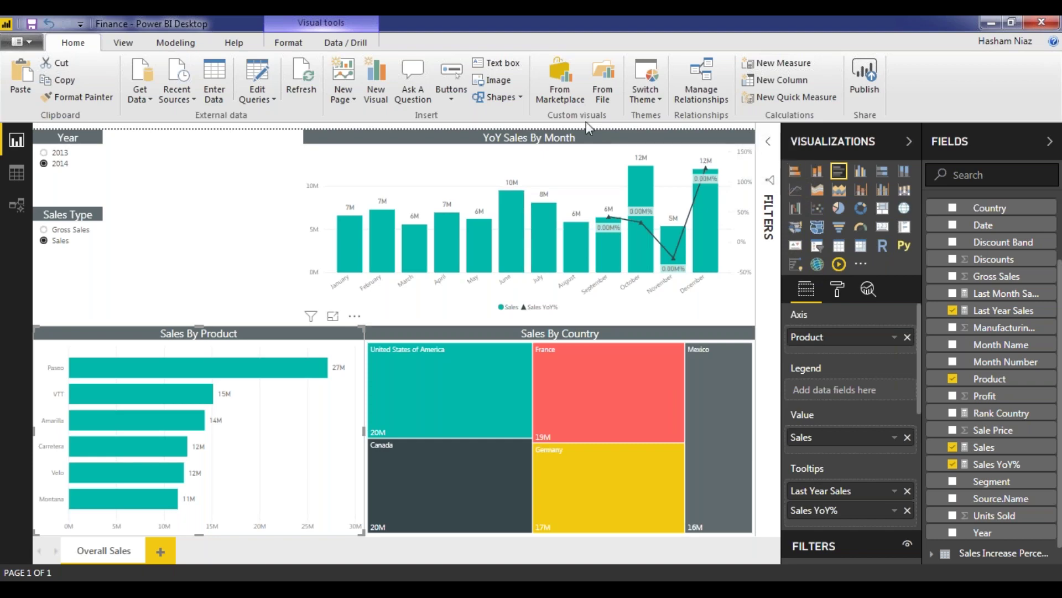
# - Find the Play Axis (Dynamic Slicer) visual in the marketplace by searching "play" and update the report's existing copy
pyautogui.click(553, 100)
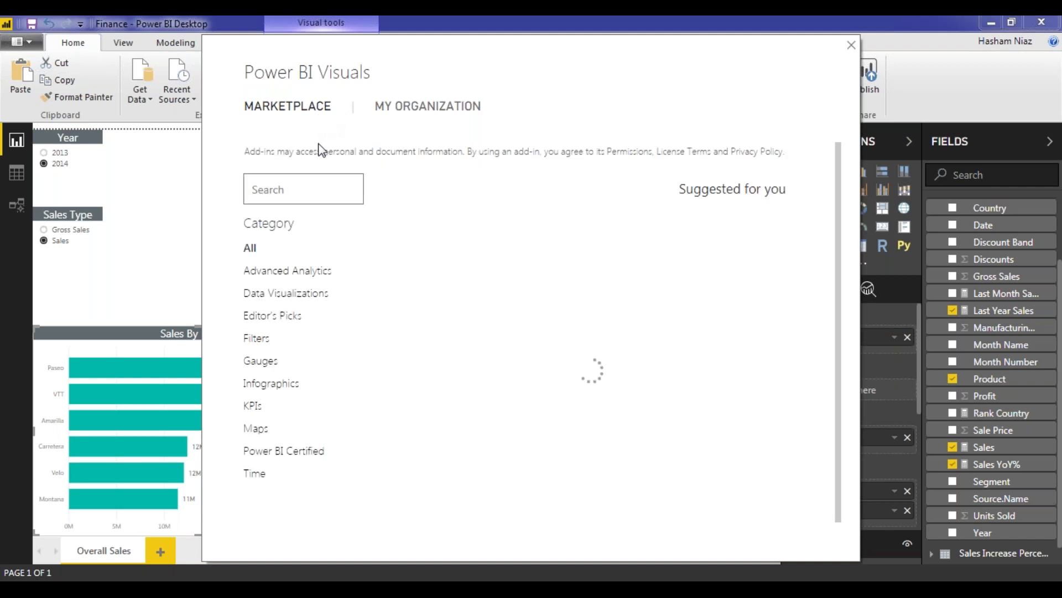
pyautogui.click(303, 186)
pyautogui.write('play')
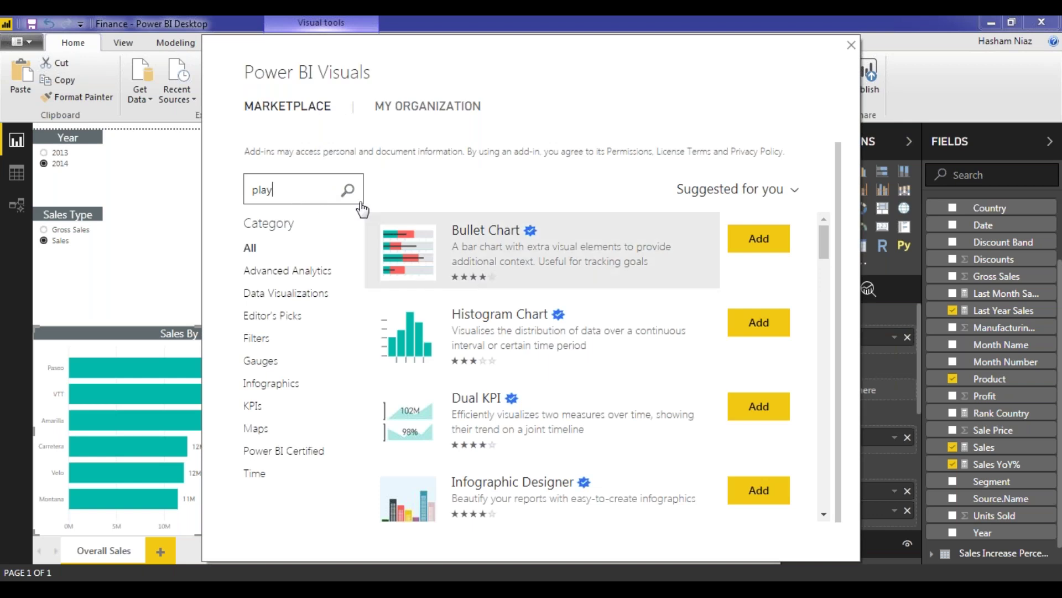
pyautogui.click(348, 190)
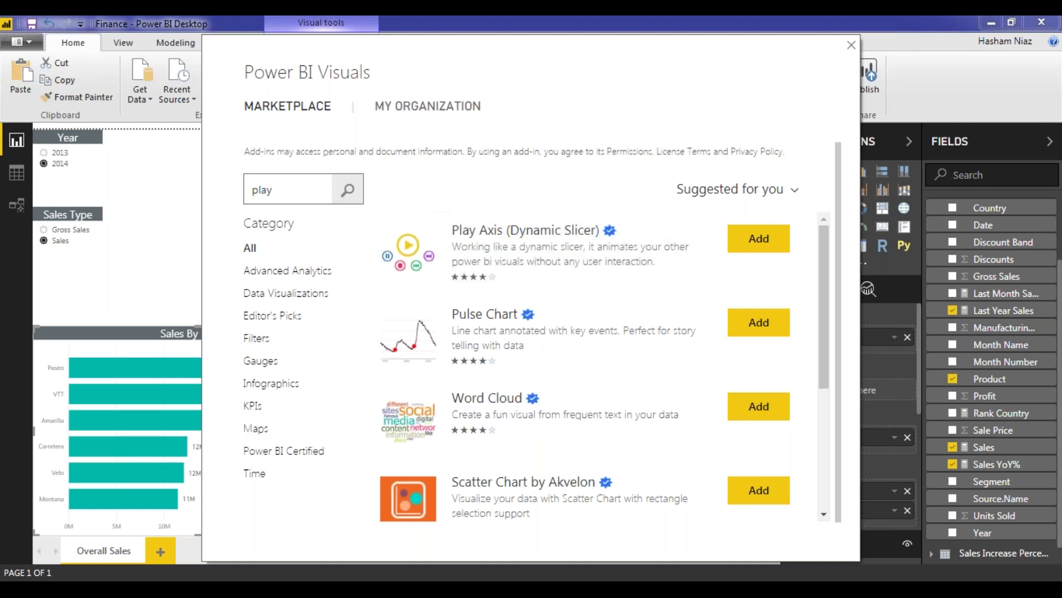
pyautogui.click(759, 238)
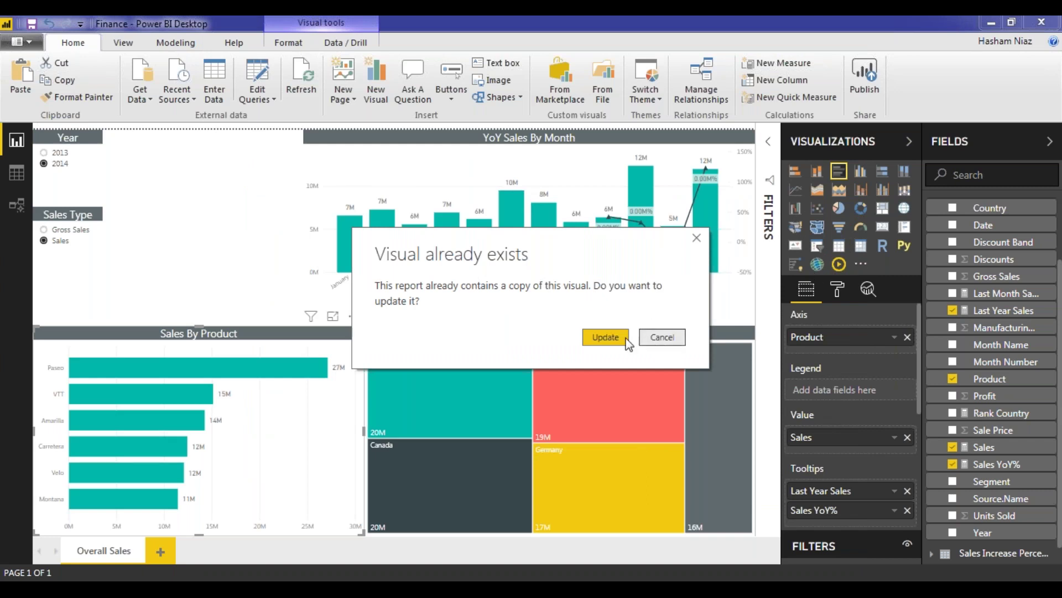
pyautogui.click(605, 337)
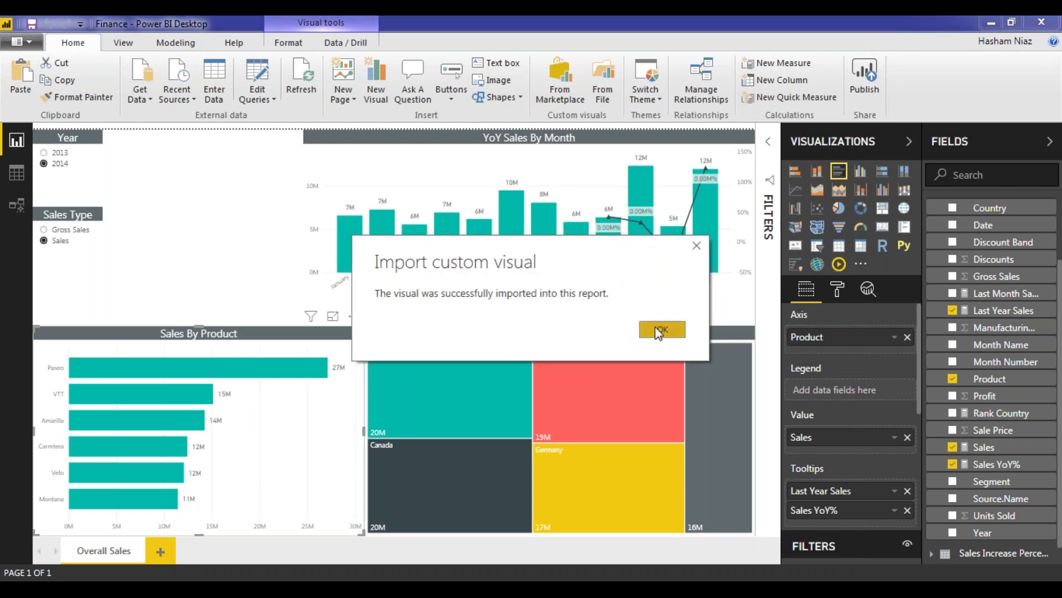
pyautogui.click(658, 330)
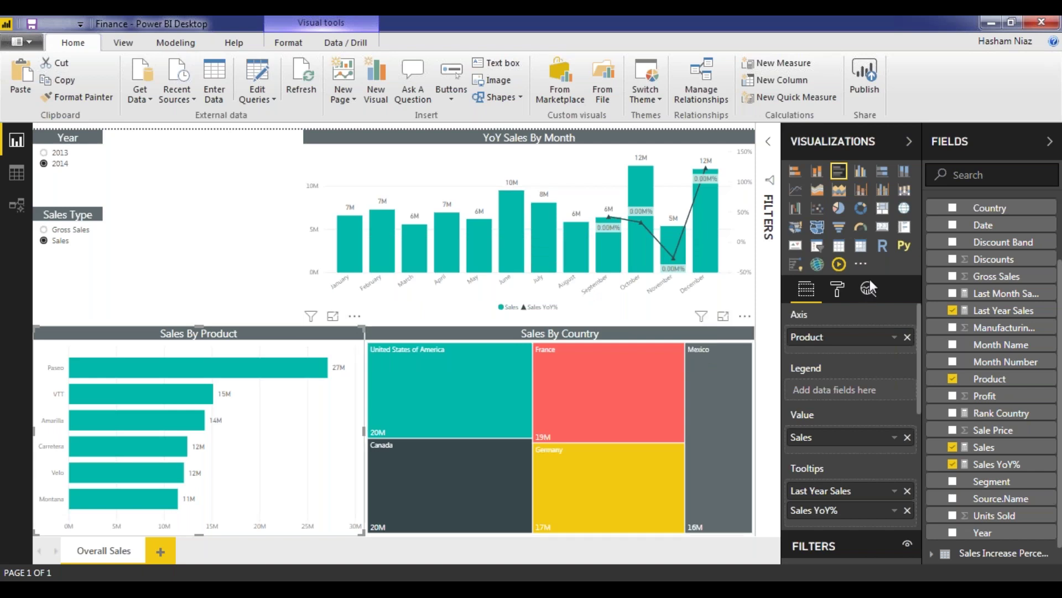
pyautogui.click(861, 264)
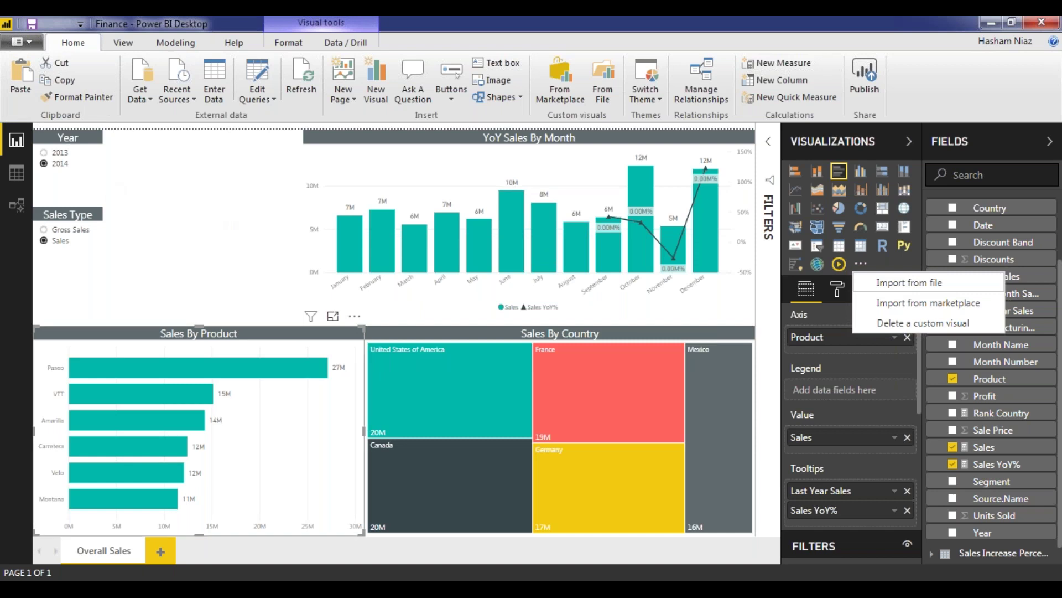
pyautogui.click(123, 552)
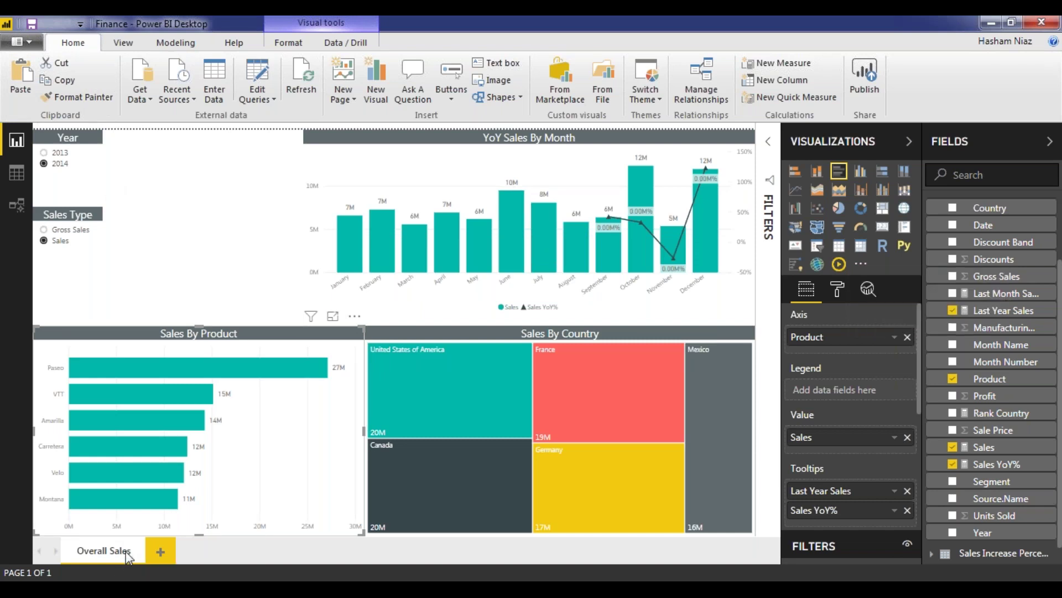
pyautogui.click(453, 101)
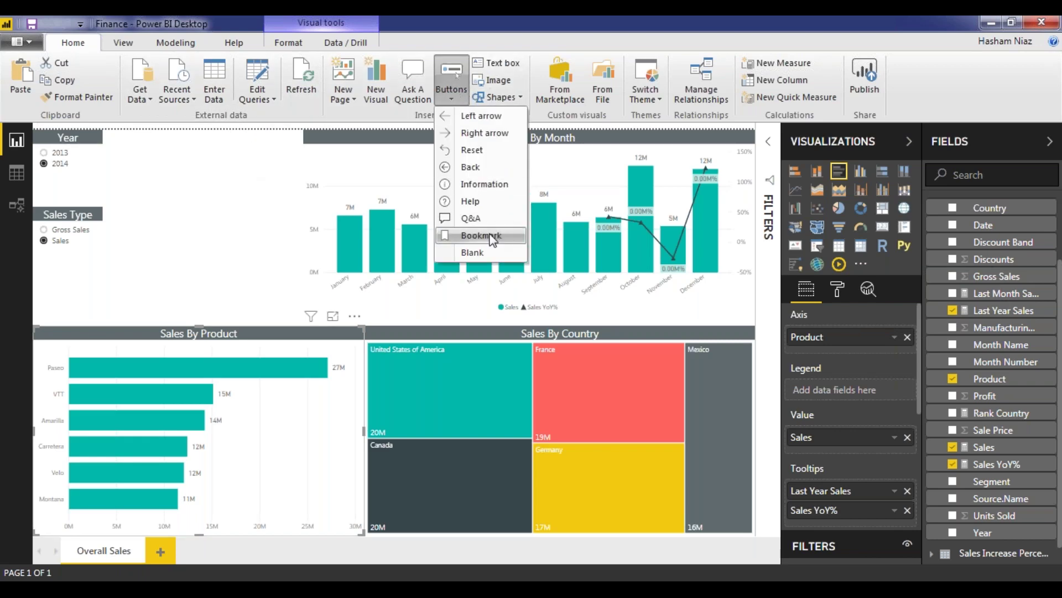
pyautogui.click(64, 137)
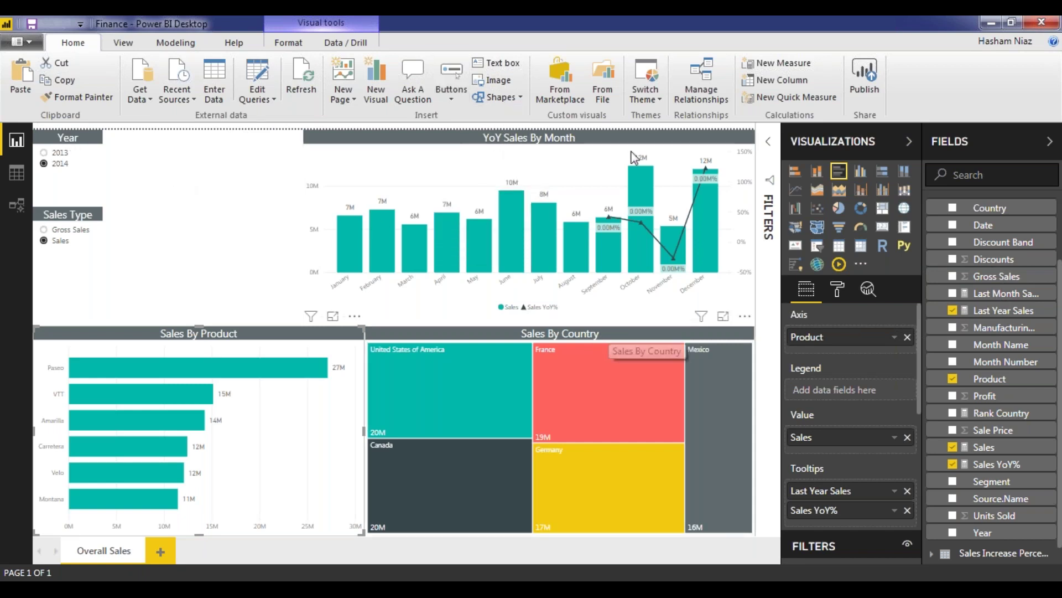
# - Narrow the Sales By Country treemap slightly and the YoY Sales By Month chart to match, aligning their left edges
pyautogui.click(372, 342)
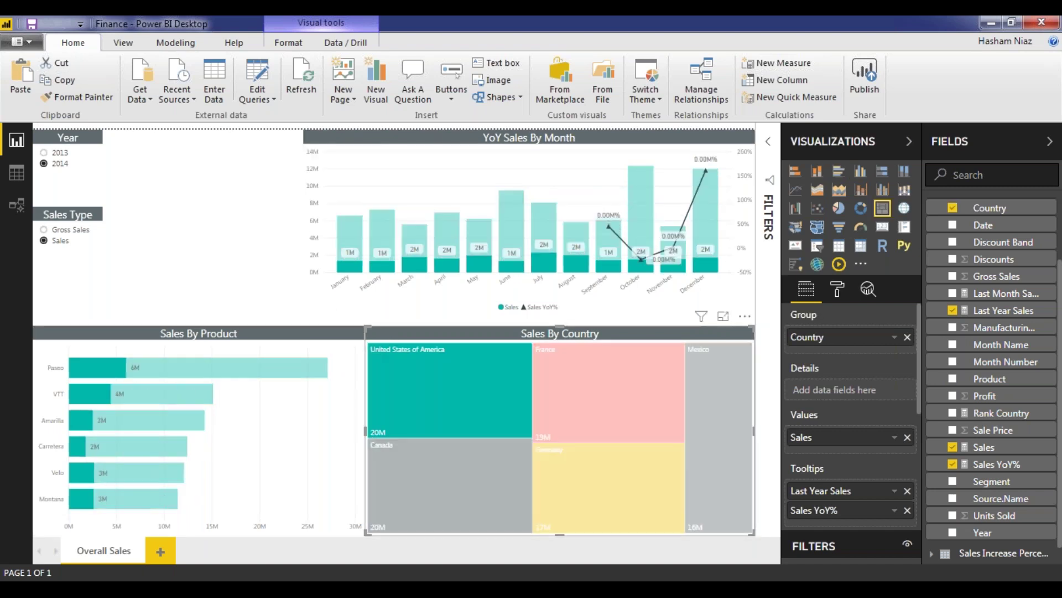
pyautogui.moveTo(369, 430); pyautogui.dragTo(383, 430)
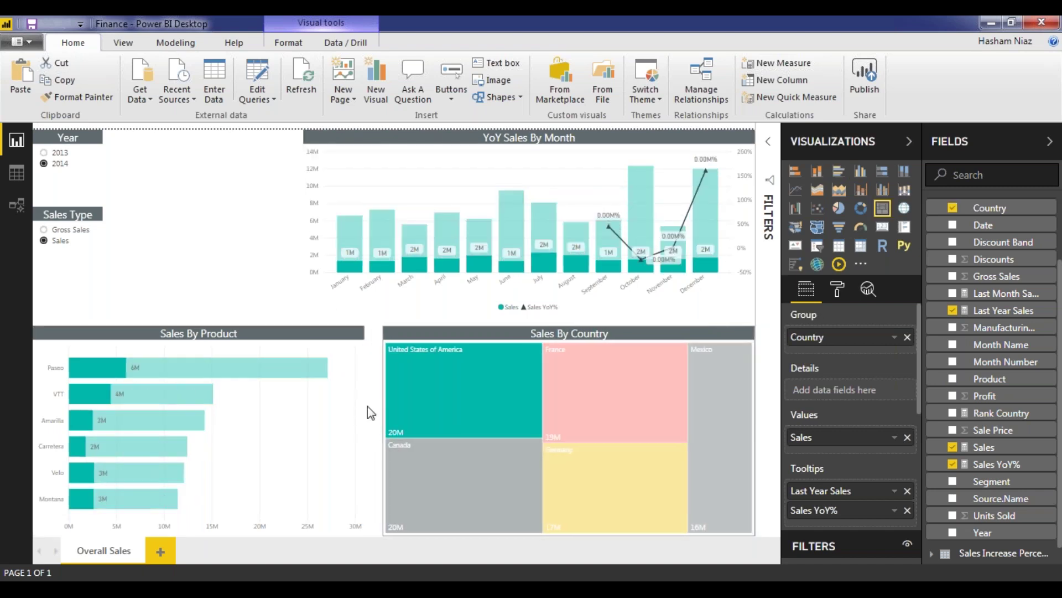
pyautogui.click(348, 338)
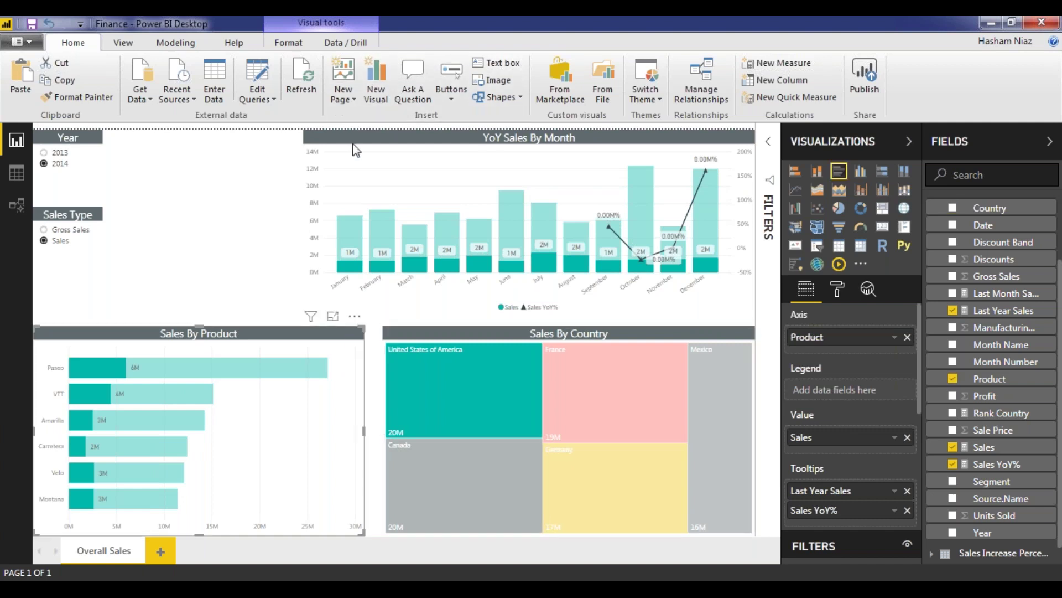
pyautogui.moveTo(390, 149); pyautogui.dragTo(391, 165)
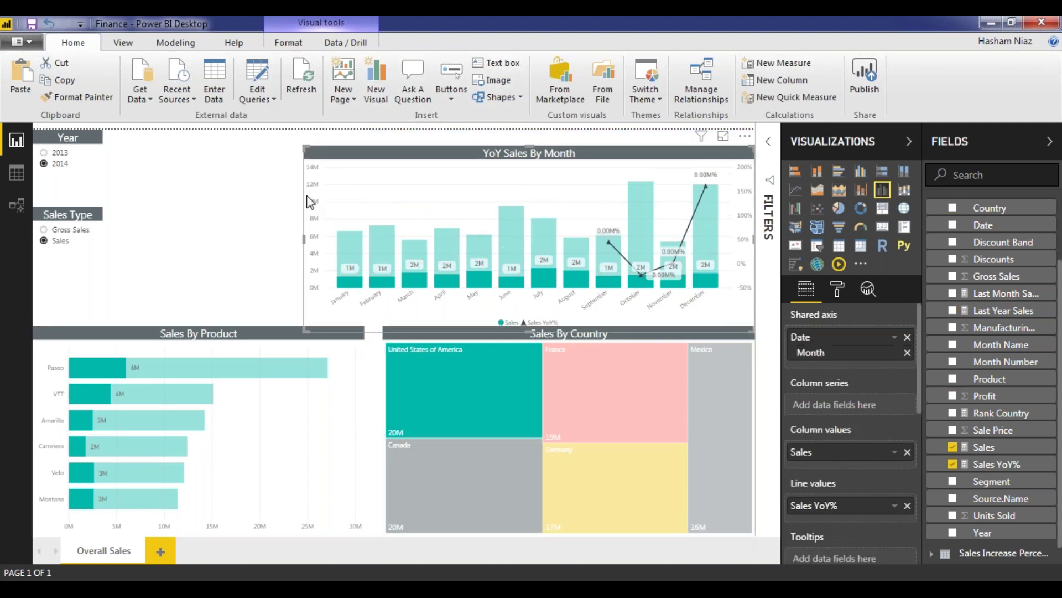
pyautogui.moveTo(306, 196); pyautogui.dragTo(402, 217)
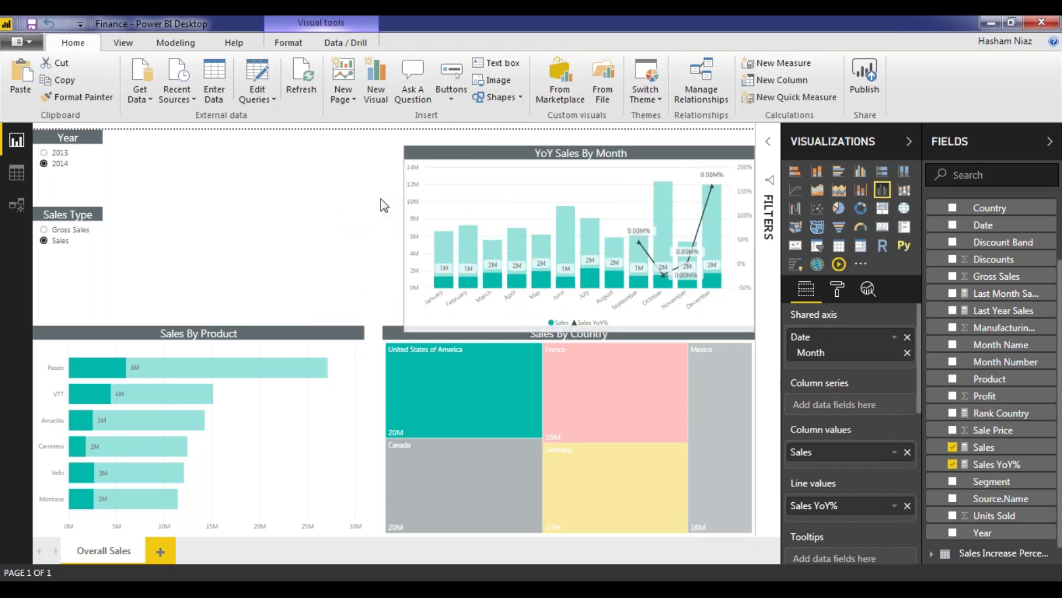
pyautogui.moveTo(380, 198)
pyautogui.mouseDown()
pyautogui.moveTo(367, 194)
pyautogui.moveTo(384, 199)
pyautogui.mouseUp()
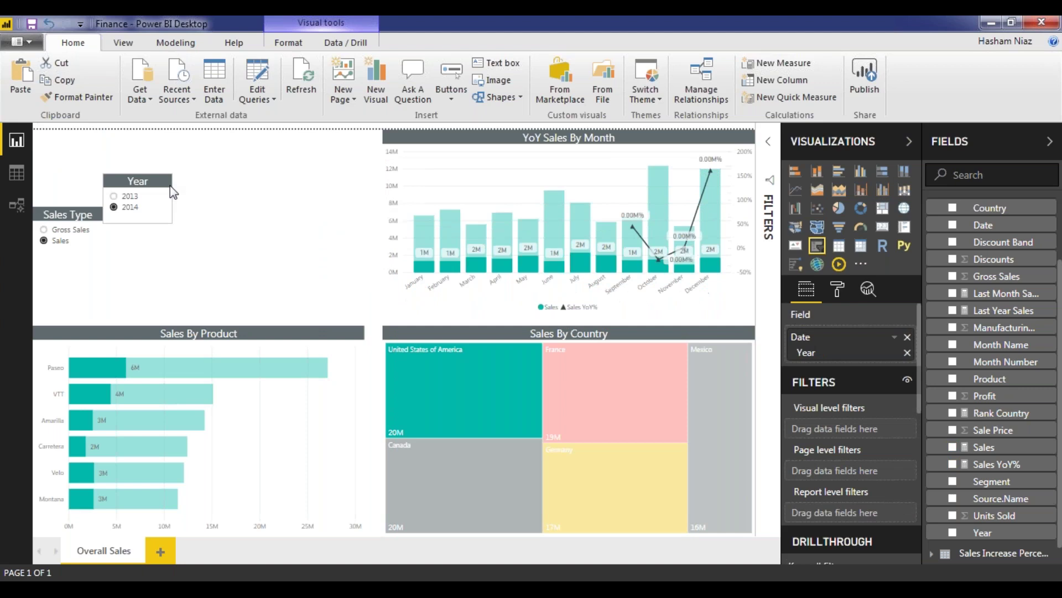
# - Place the Year and Sales Type slicers side by side in the space above the Sales By Product chart
pyautogui.moveTo(170, 185); pyautogui.dragTo(196, 210)
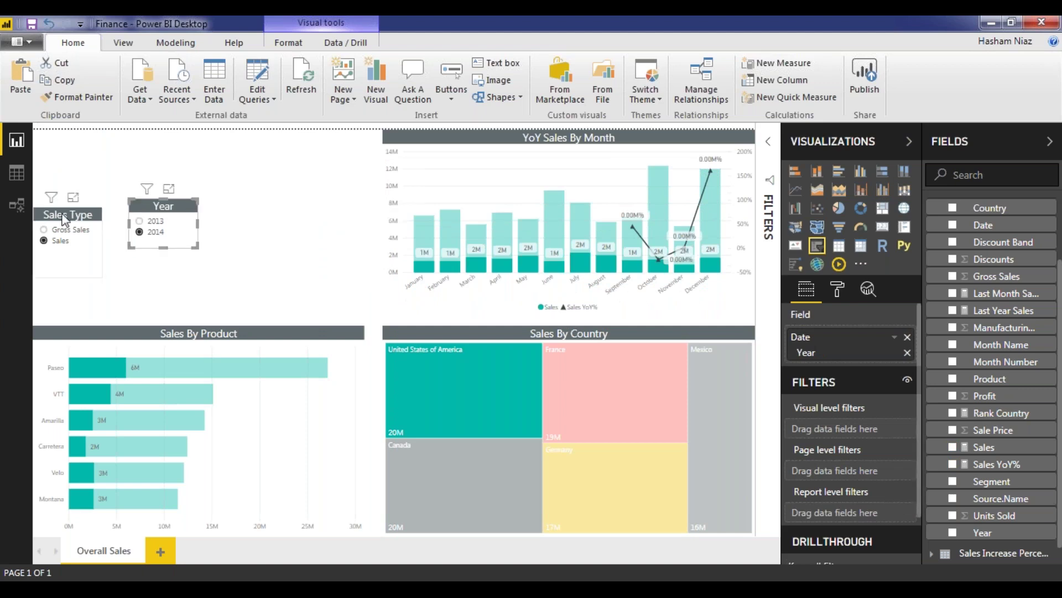
pyautogui.moveTo(64, 218)
pyautogui.mouseDown()
pyautogui.moveTo(106, 222)
pyautogui.moveTo(62, 237)
pyautogui.mouseUp()
pyautogui.moveTo(250, 226); pyautogui.dragTo(131, 239)
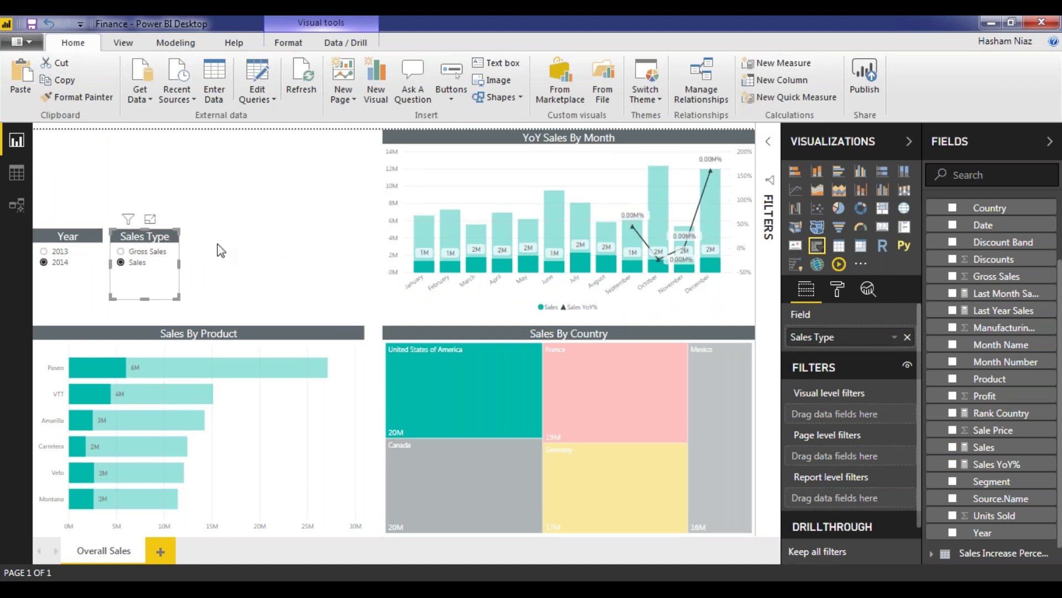
pyautogui.click(299, 154)
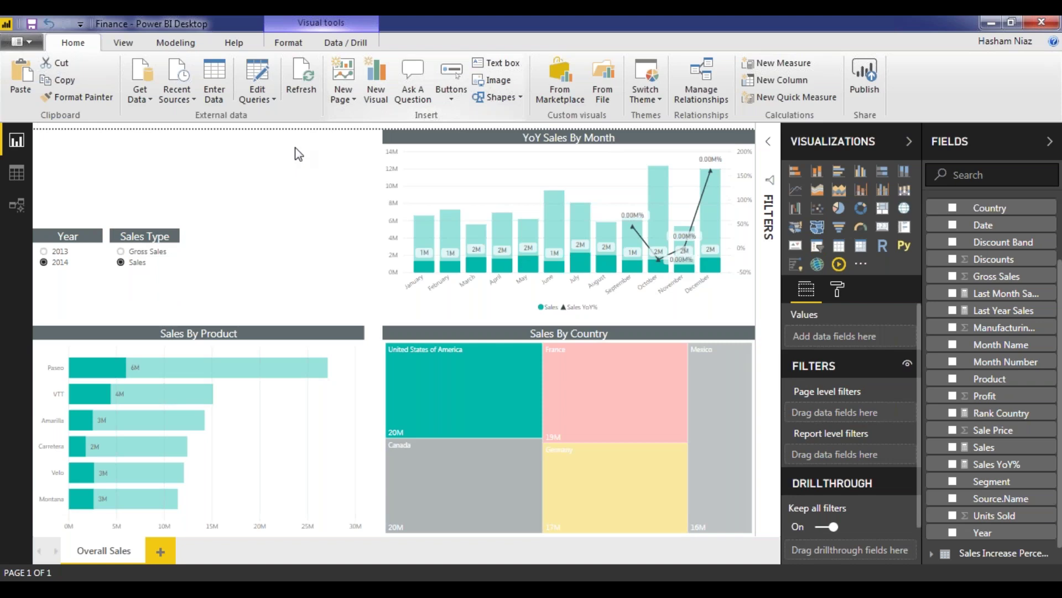
pyautogui.click(22, 42)
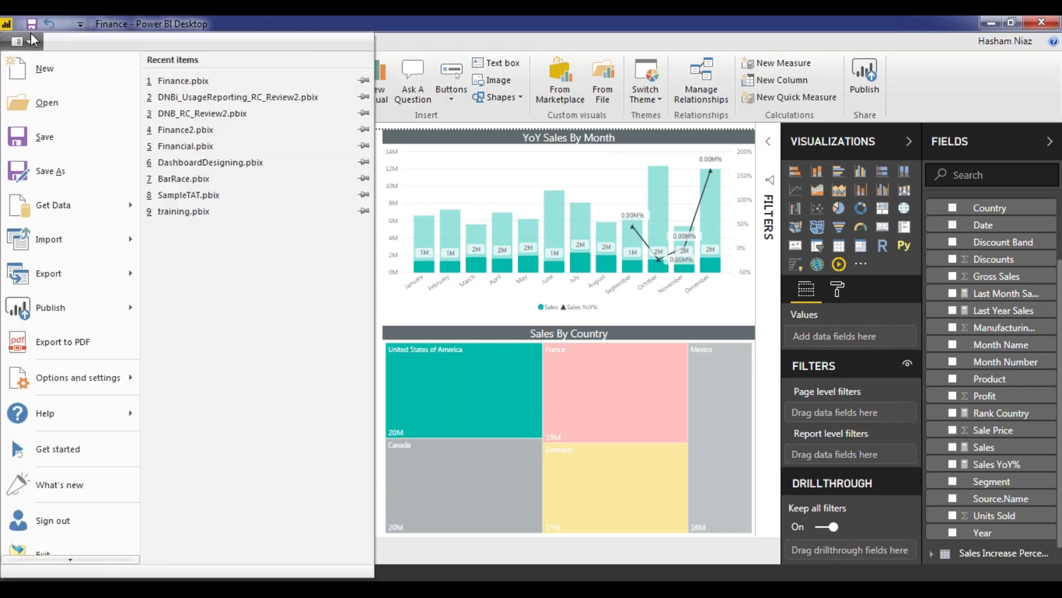
pyautogui.click(438, 113)
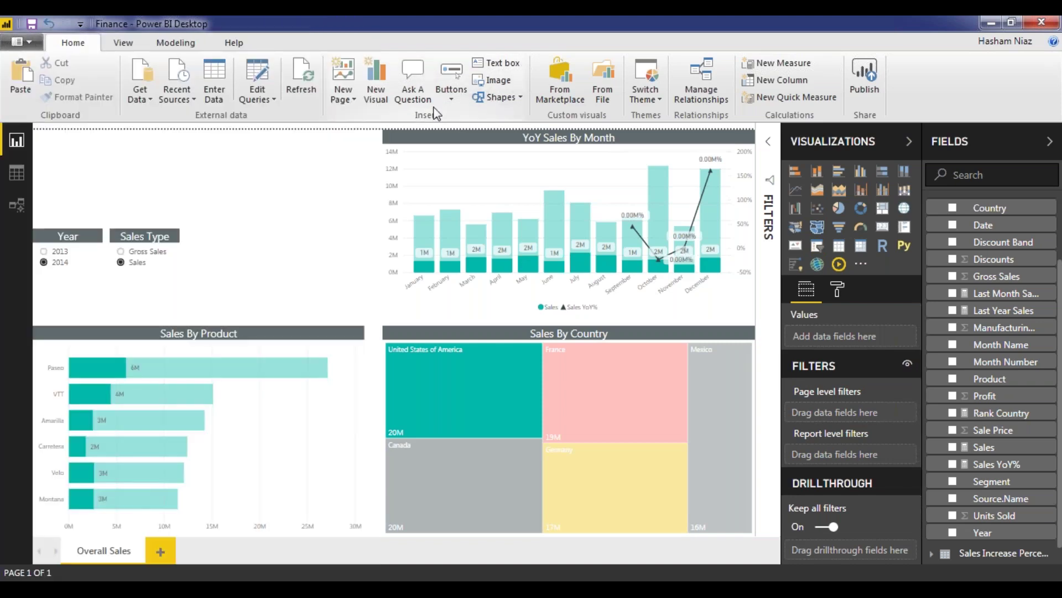
pyautogui.click(283, 217)
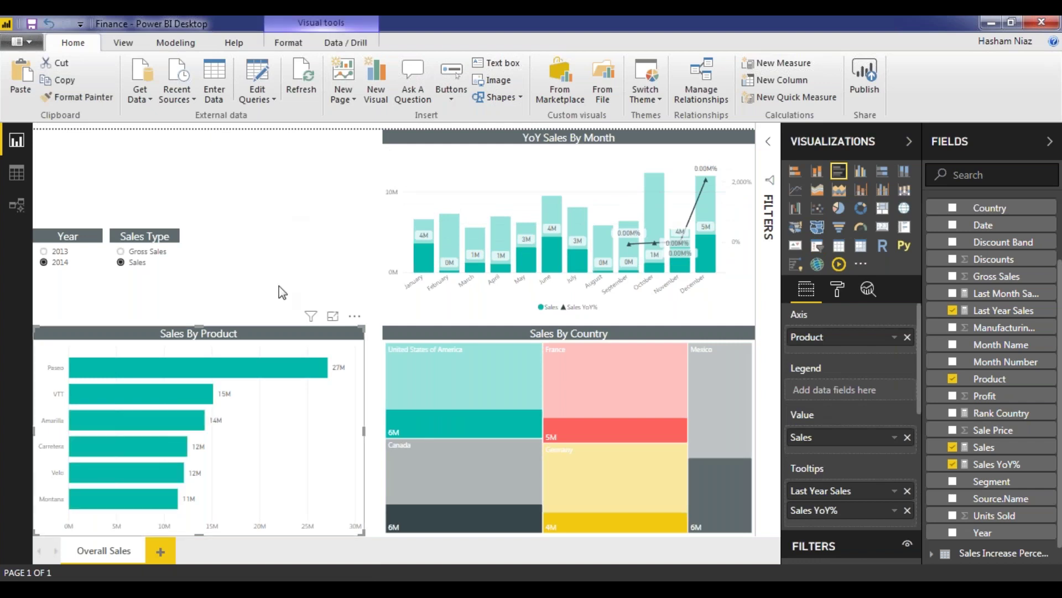
# - Insert a Bookmark button on the Overall Sales page and turn off its icon
pyautogui.click(452, 93)
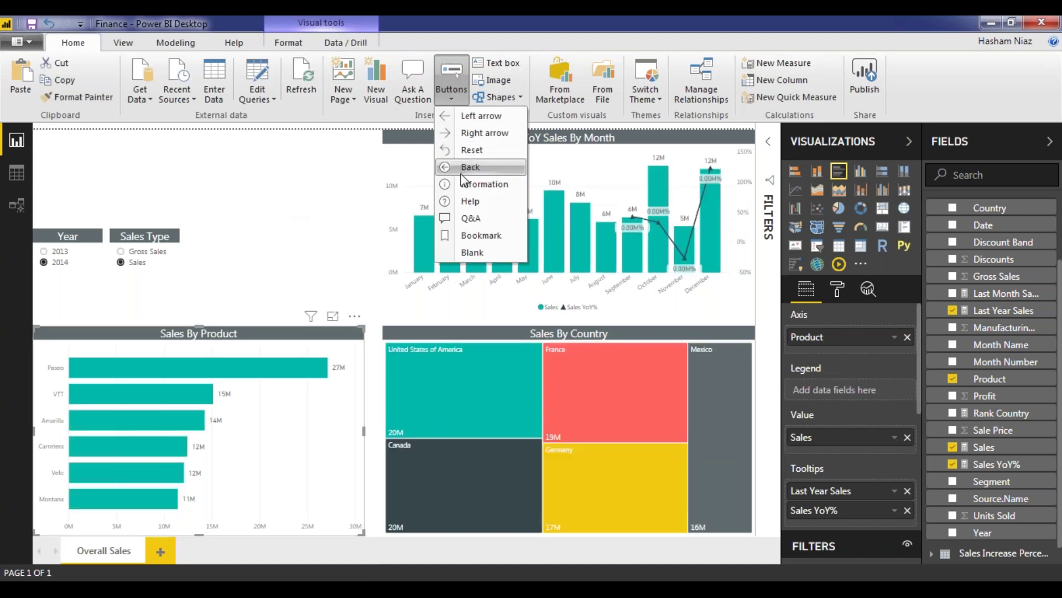
pyautogui.click(466, 238)
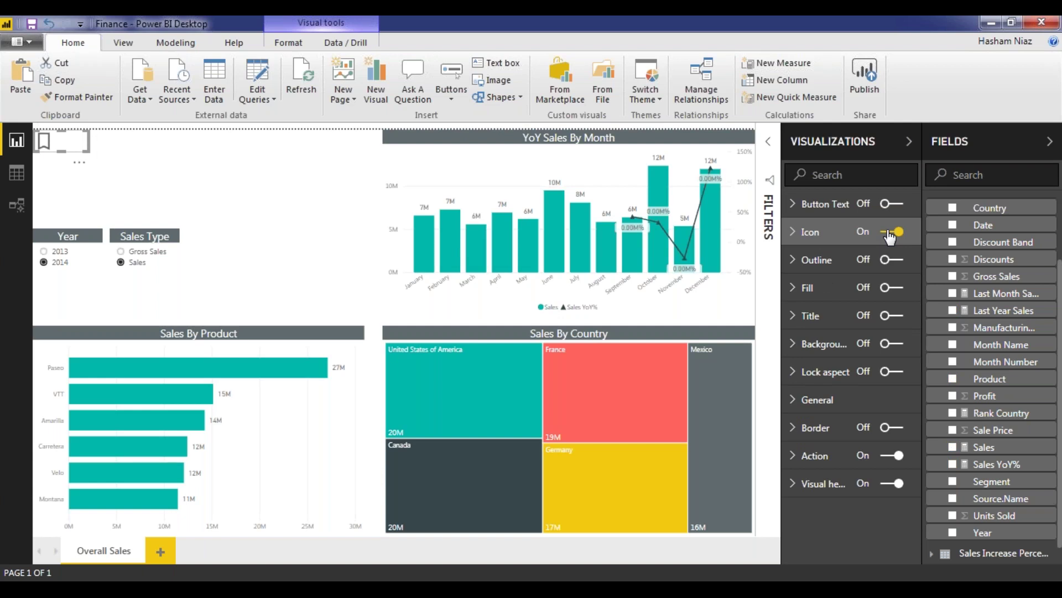
pyautogui.click(887, 234)
# - Turn on the new button's text and set it to "Sales"
pyautogui.click(900, 205)
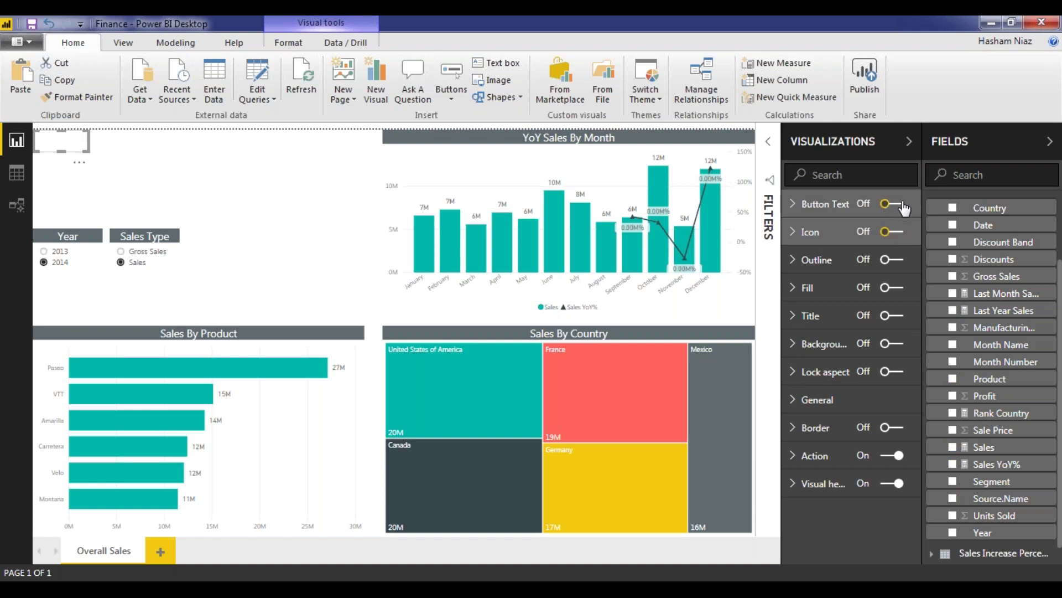
pyautogui.click(822, 215)
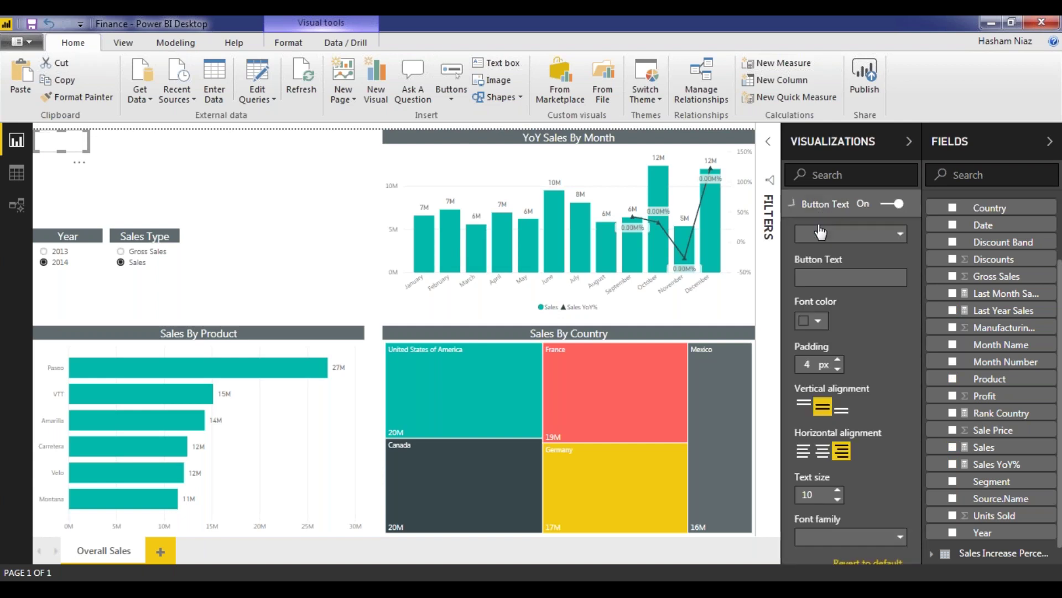
pyautogui.click(852, 277)
pyautogui.write('Sales')
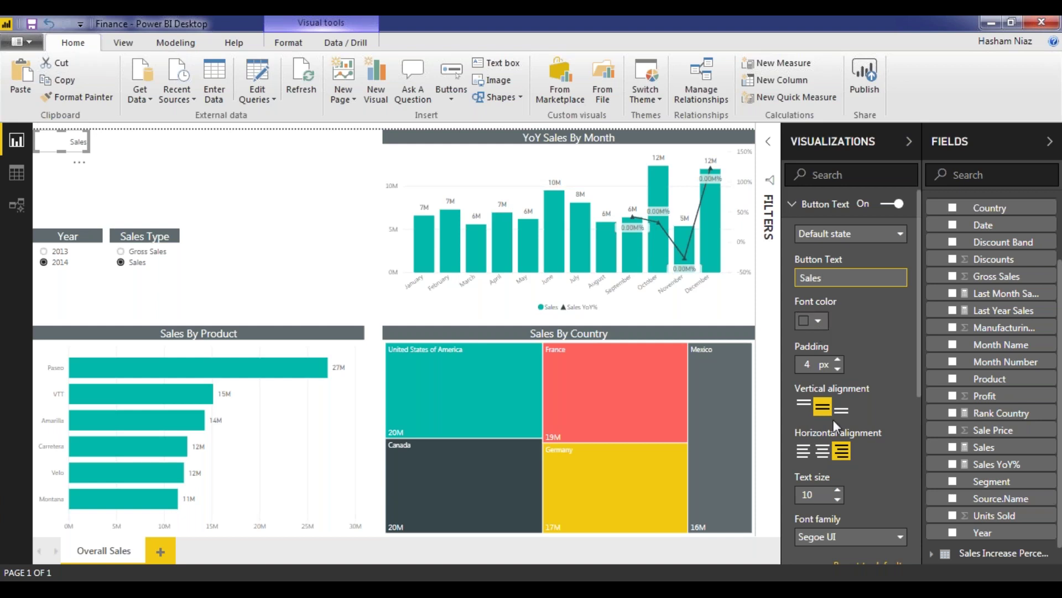
# - Centre the Sales button's text horizontally and set its text size to 14
pyautogui.click(829, 455)
pyautogui.click(838, 491)
pyautogui.click(837, 490)
pyautogui.click(837, 491)
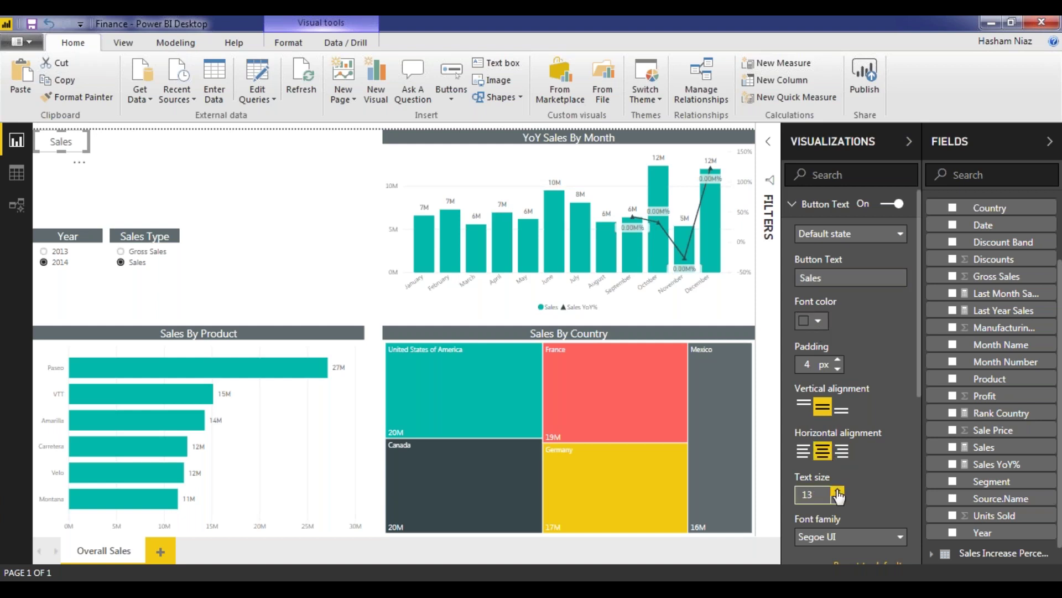
pyautogui.click(838, 491)
pyautogui.scroll(-2, 839, 496)
pyautogui.scroll(2, 837, 331)
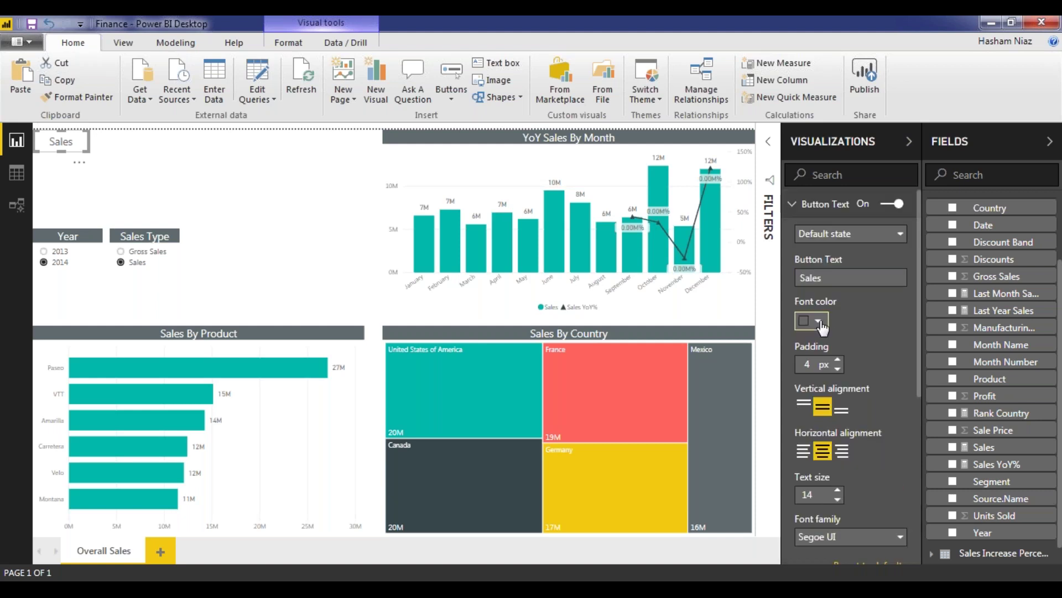
# - Set the font color of the Sales button's text to white
pyautogui.click(818, 321)
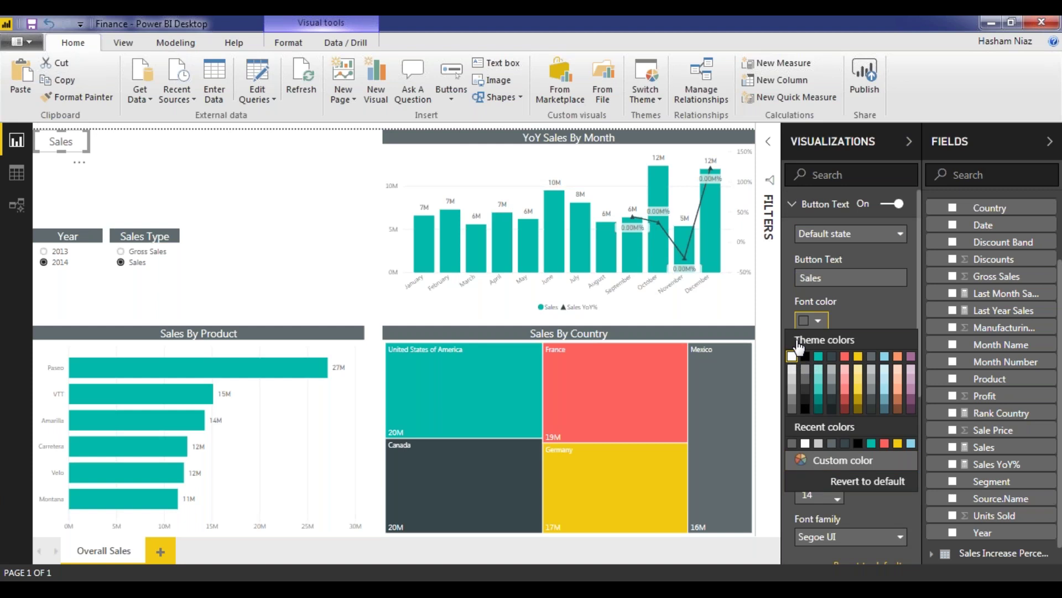
pyautogui.click(793, 355)
pyautogui.click(822, 203)
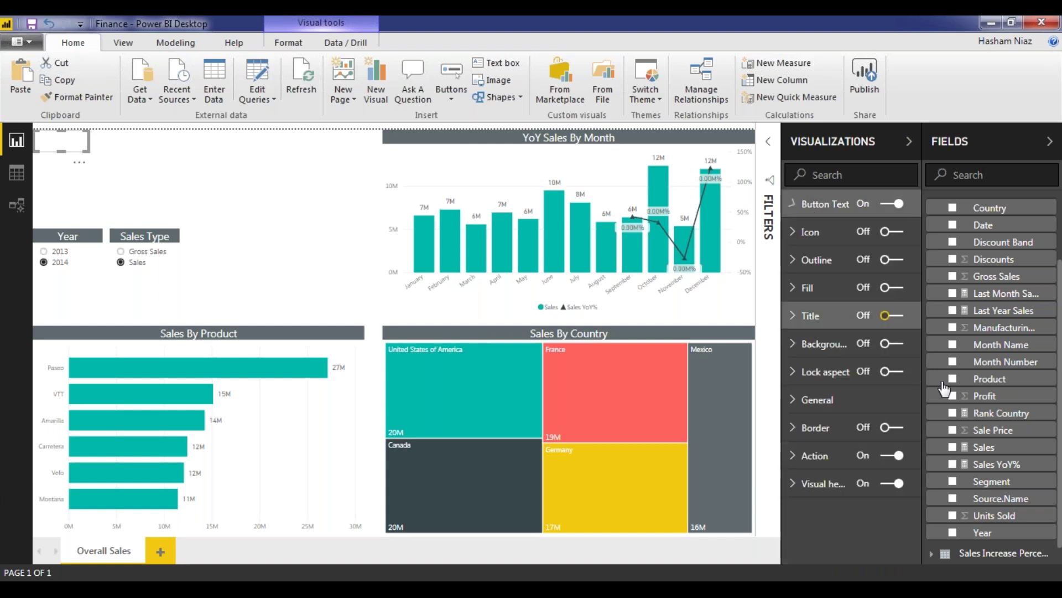
# - Turn on the Sales button's background and set its color to the theme's yellow
pyautogui.click(824, 344)
pyautogui.click(870, 350)
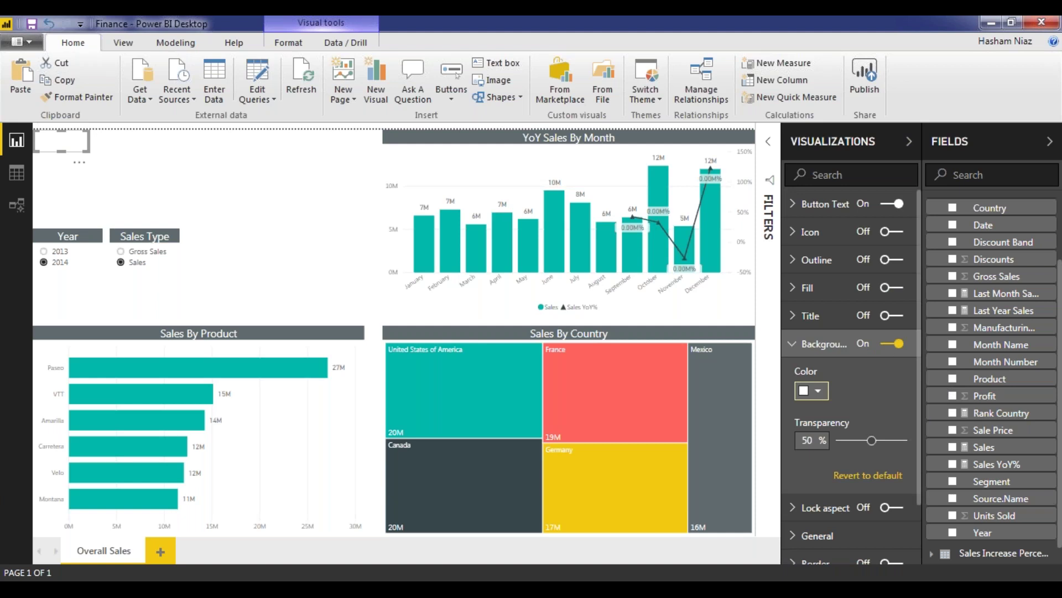
pyautogui.click(811, 390)
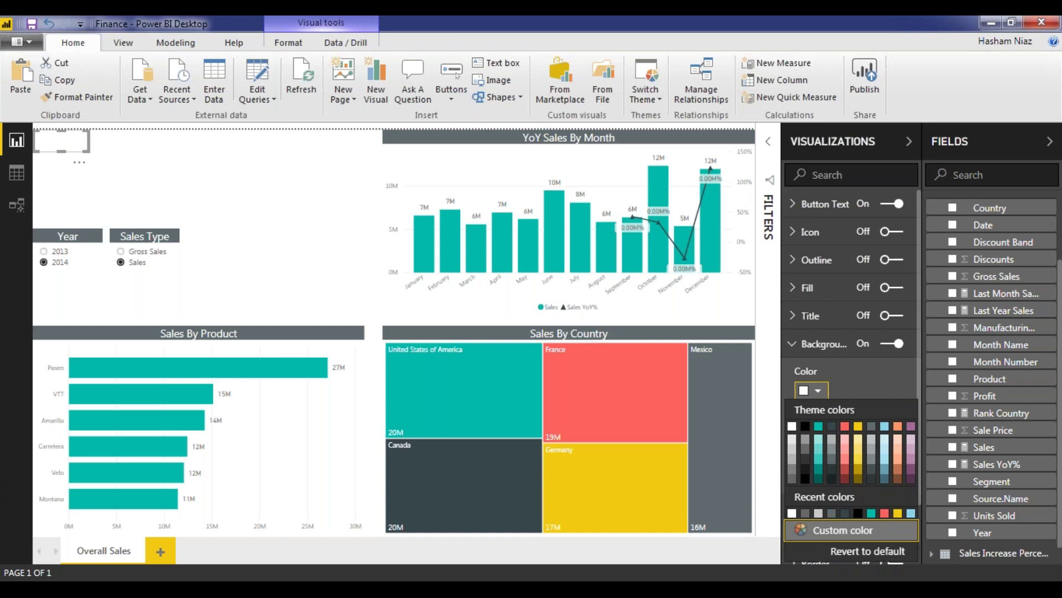
pyautogui.click(858, 426)
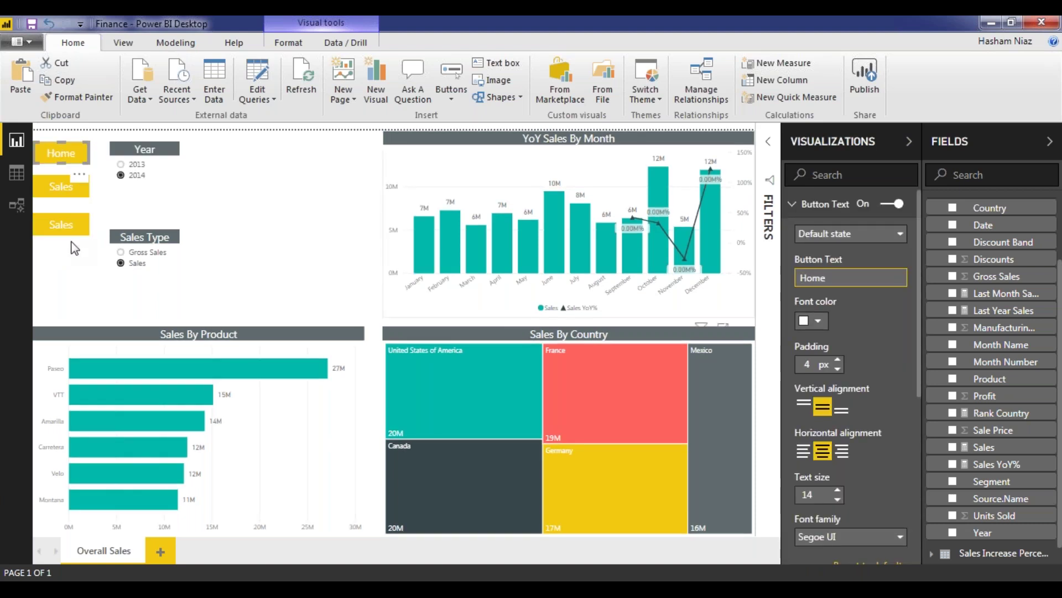
# - Change the text of the lowest of the three yellow buttons to "Gross Sales"
pyautogui.click(61, 224)
pyautogui.click(800, 277)
pyautogui.write('Gross Sales')
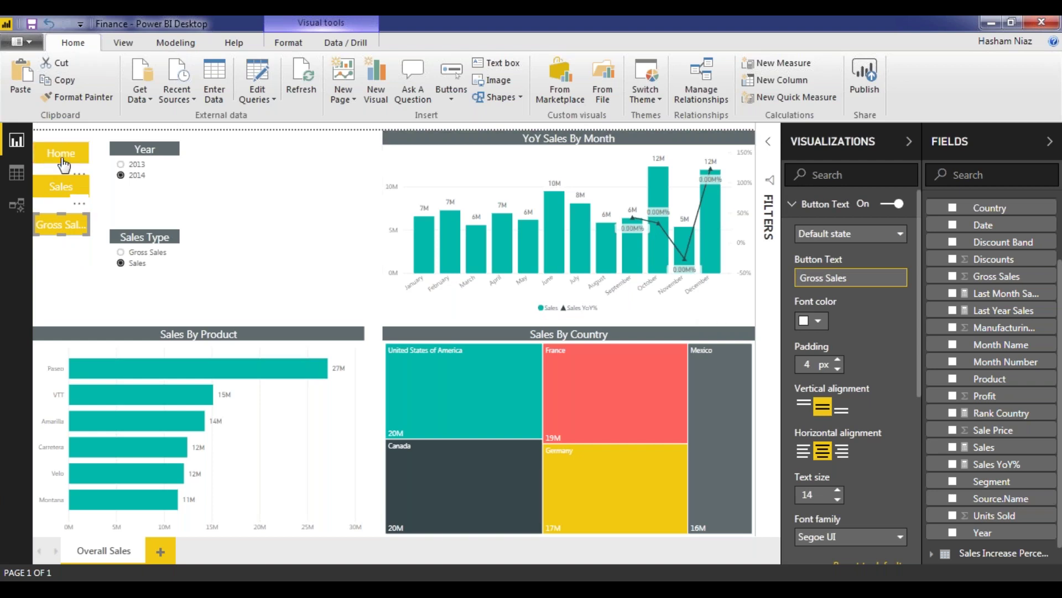
# - Widen the Gross Sales, Sales and Home buttons to the same width and move the Sales button slightly down between the other two
pyautogui.click(88, 204)
pyautogui.click(82, 187)
pyautogui.moveTo(89, 187); pyautogui.dragTo(99, 192)
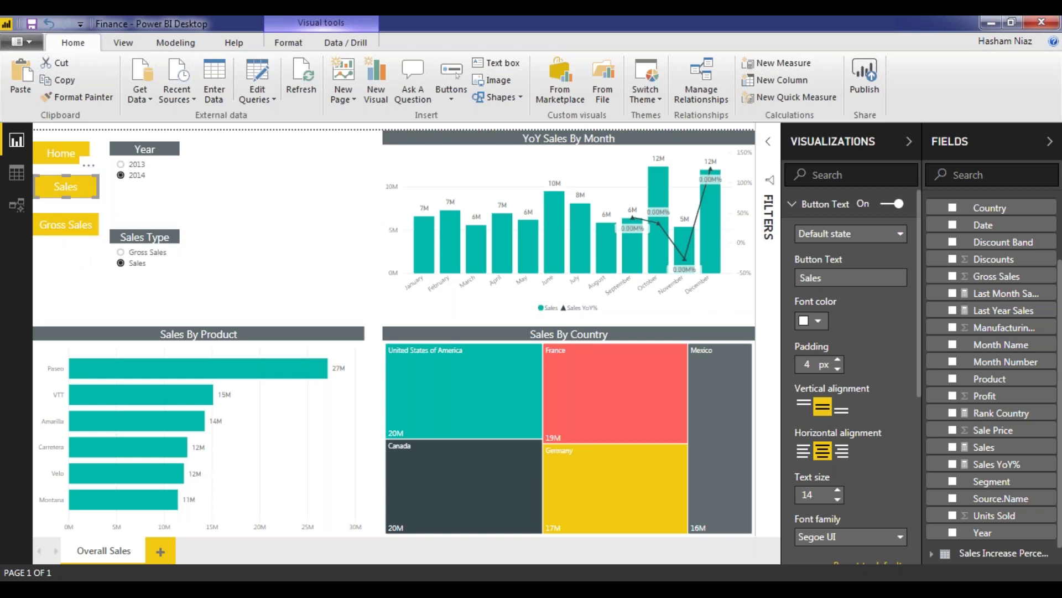
pyautogui.click(49, 156)
pyautogui.moveTo(89, 158); pyautogui.dragTo(103, 161)
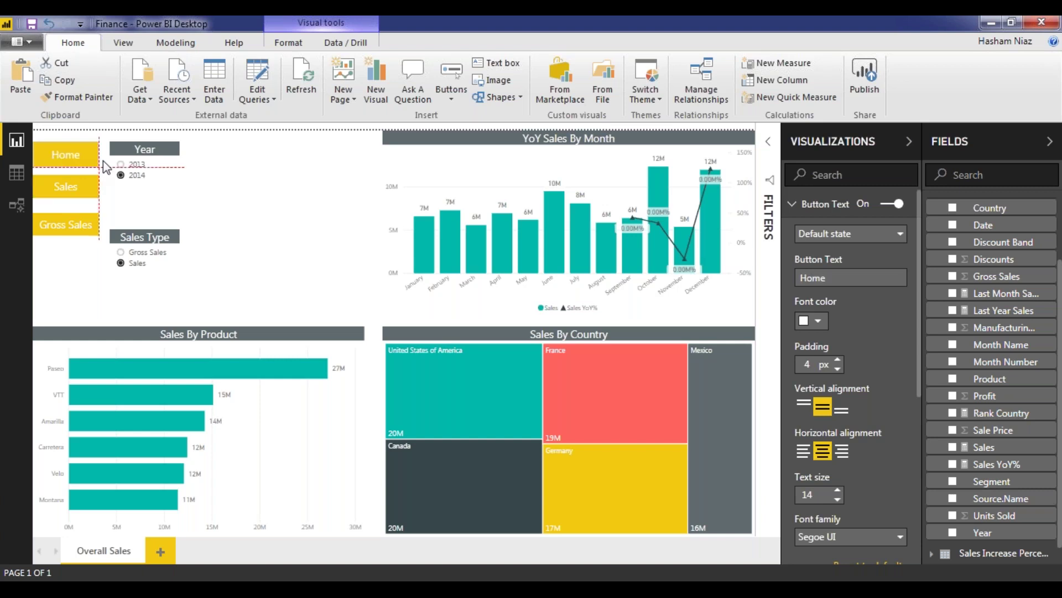
pyautogui.click(510, 91)
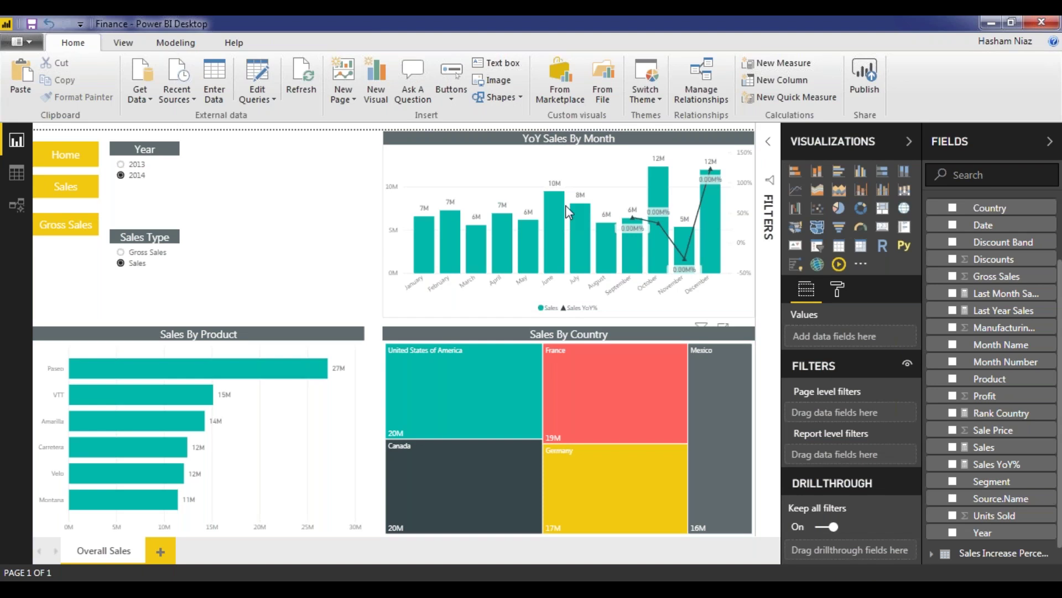
pyautogui.click(66, 193)
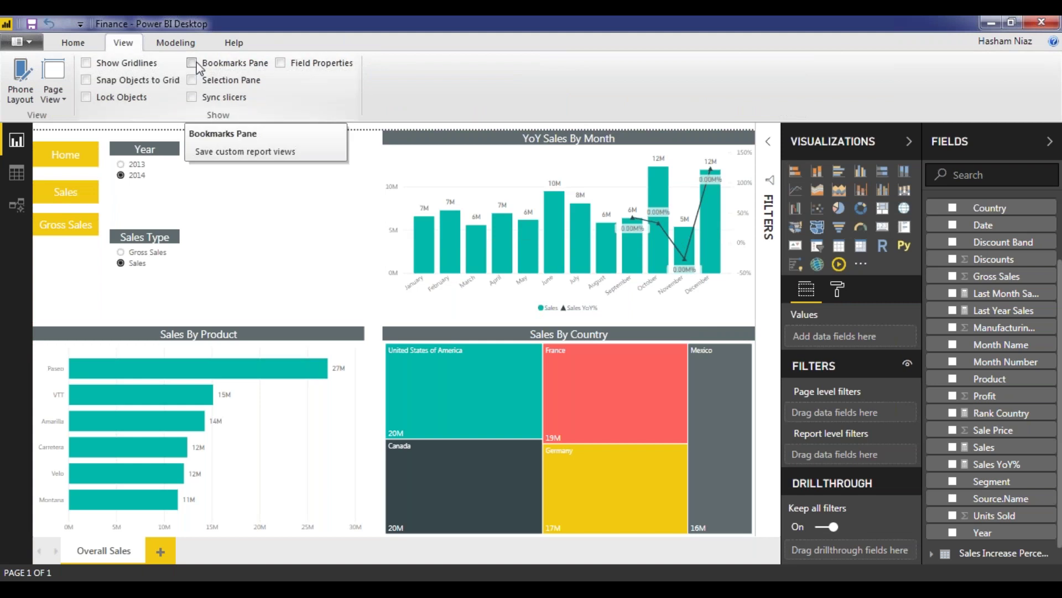
# - Show the Bookmarks and Selection panes and collapse the Visualizations pane
pyautogui.click(193, 64)
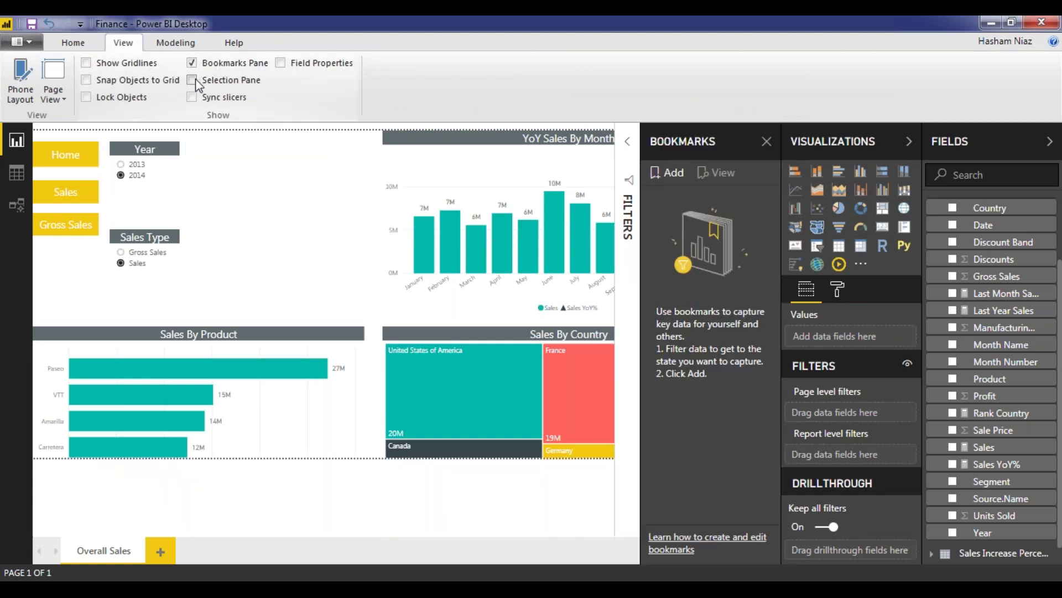
pyautogui.click(192, 80)
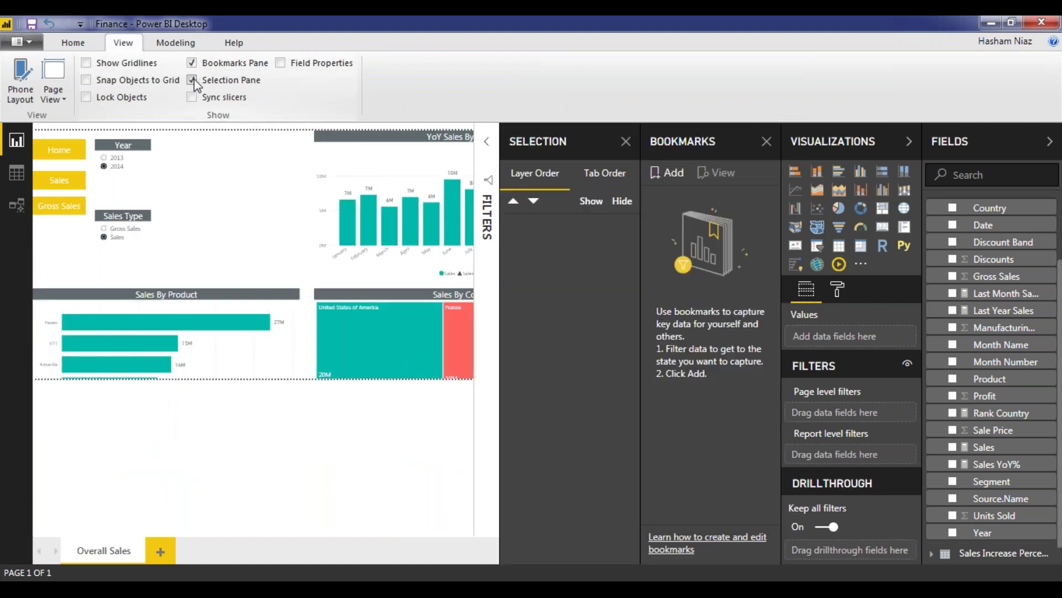
pyautogui.click(909, 141)
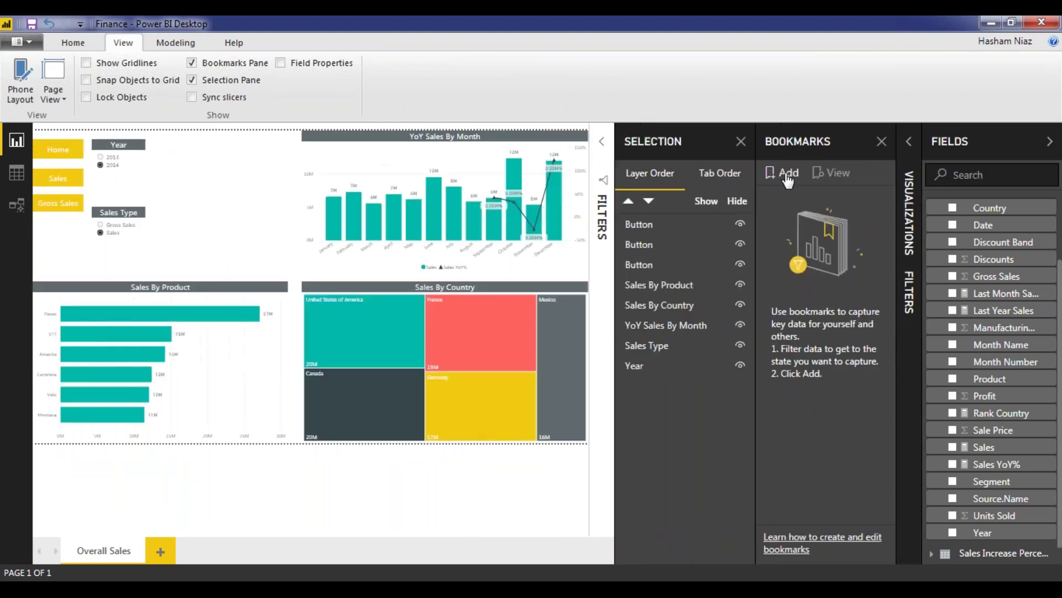
# - Add a bookmark of the current report view and name it "Home"
pyautogui.click(788, 176)
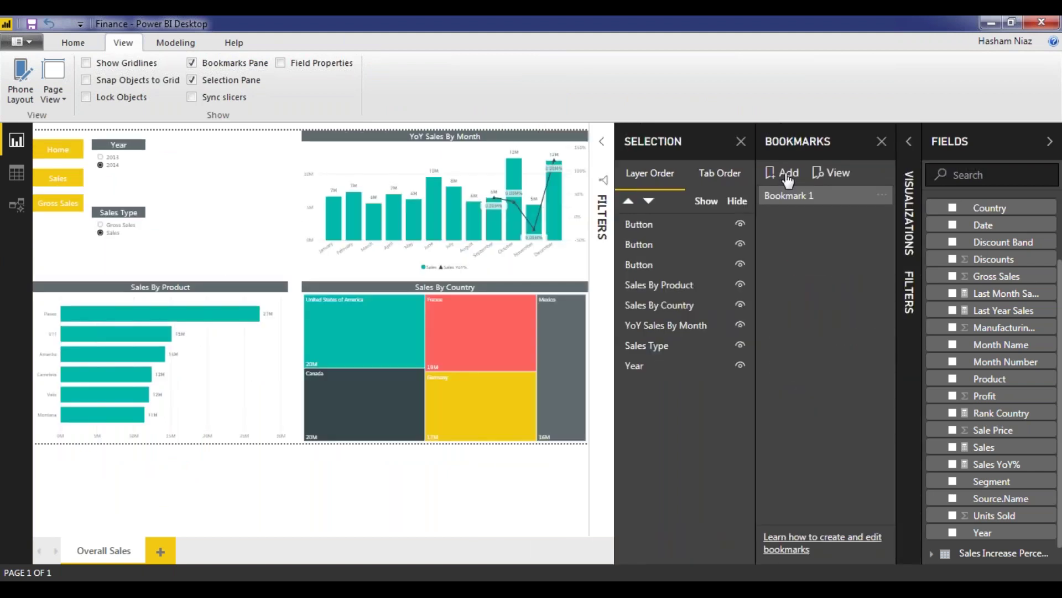
pyautogui.doubleClick(797, 196)
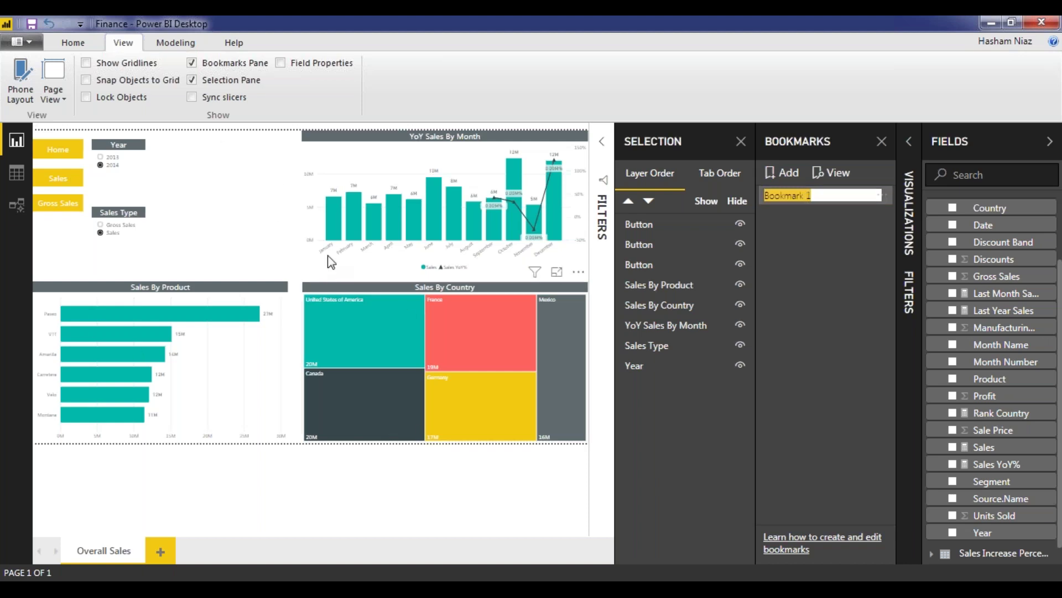
pyautogui.write('Home')
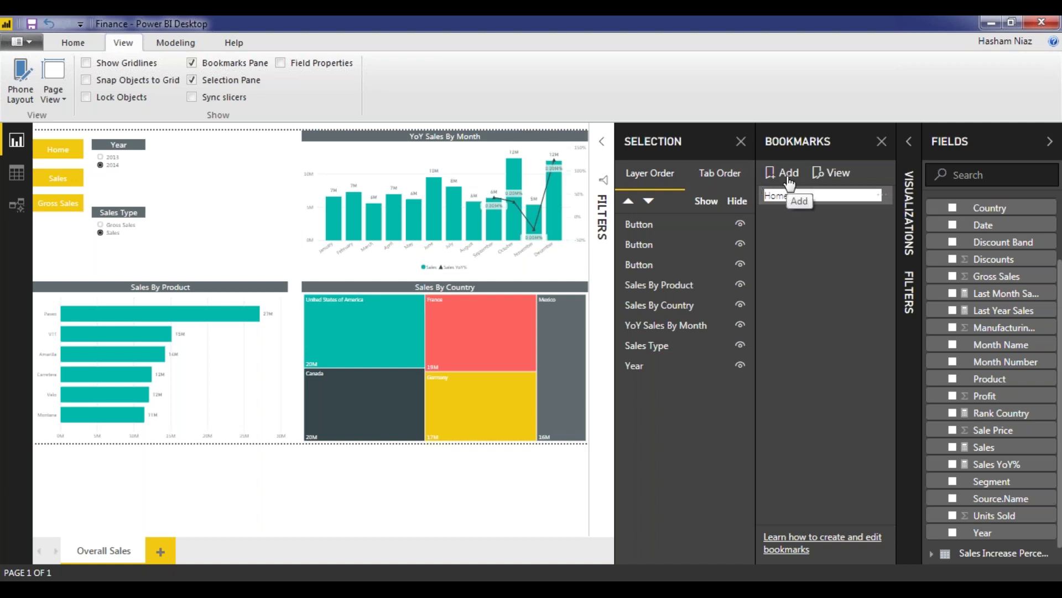
pyautogui.click(805, 224)
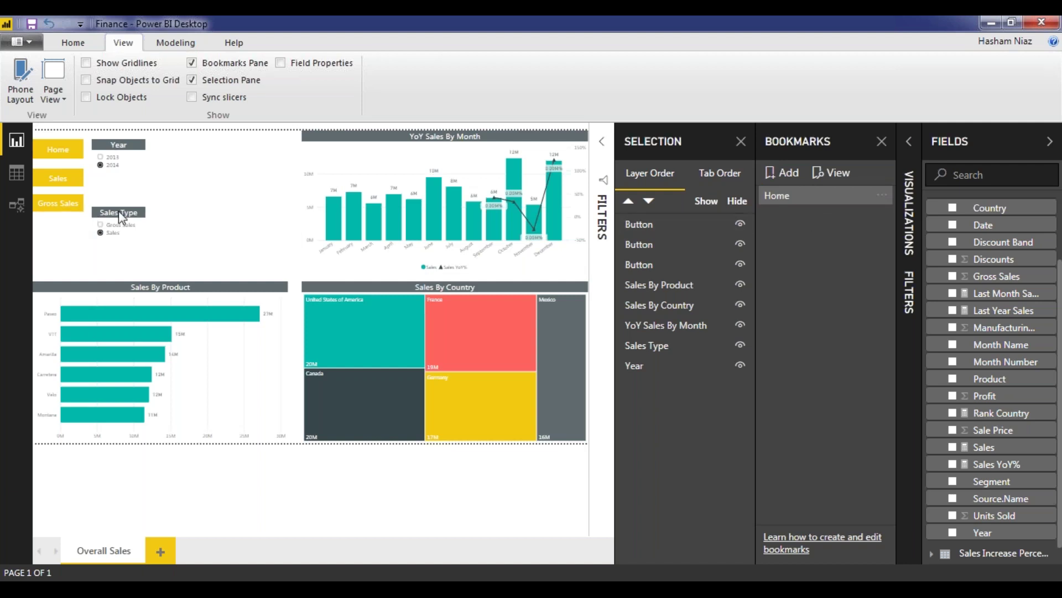
# - Hide the Sales Type slicer and add a bookmark of that view named "Sales"
pyautogui.moveTo(120, 216)
pyautogui.click(118, 216)
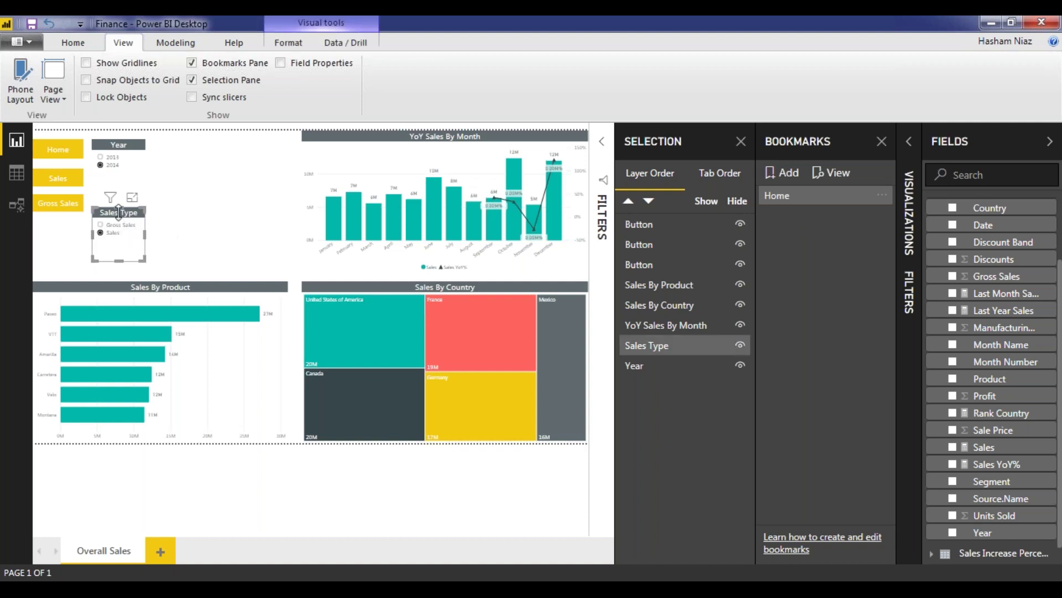
pyautogui.click(741, 346)
pyautogui.click(784, 174)
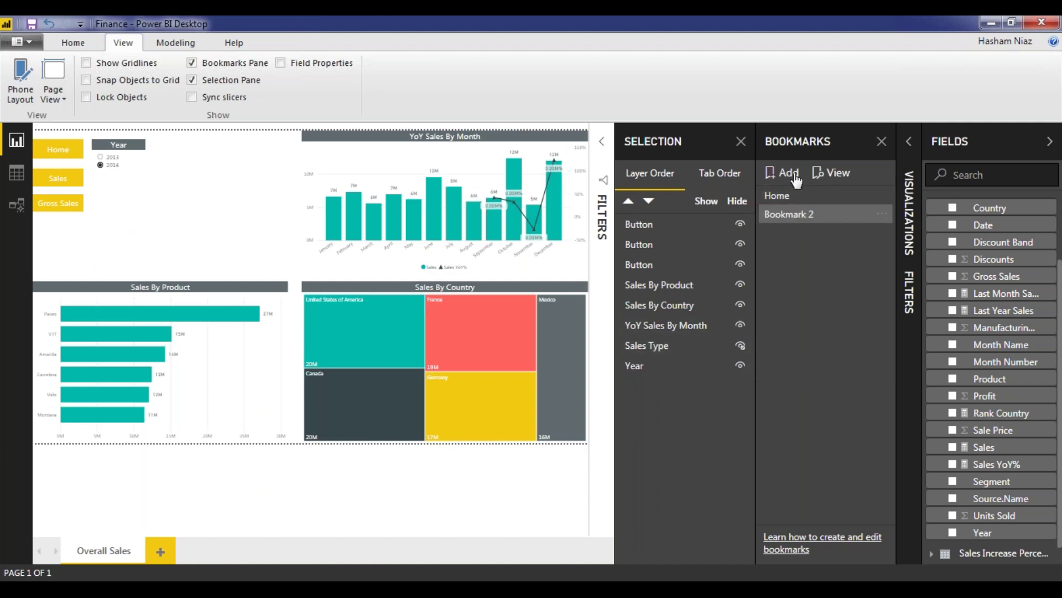
pyautogui.click(824, 219)
pyautogui.doubleClick(823, 219)
pyautogui.write('Sales')
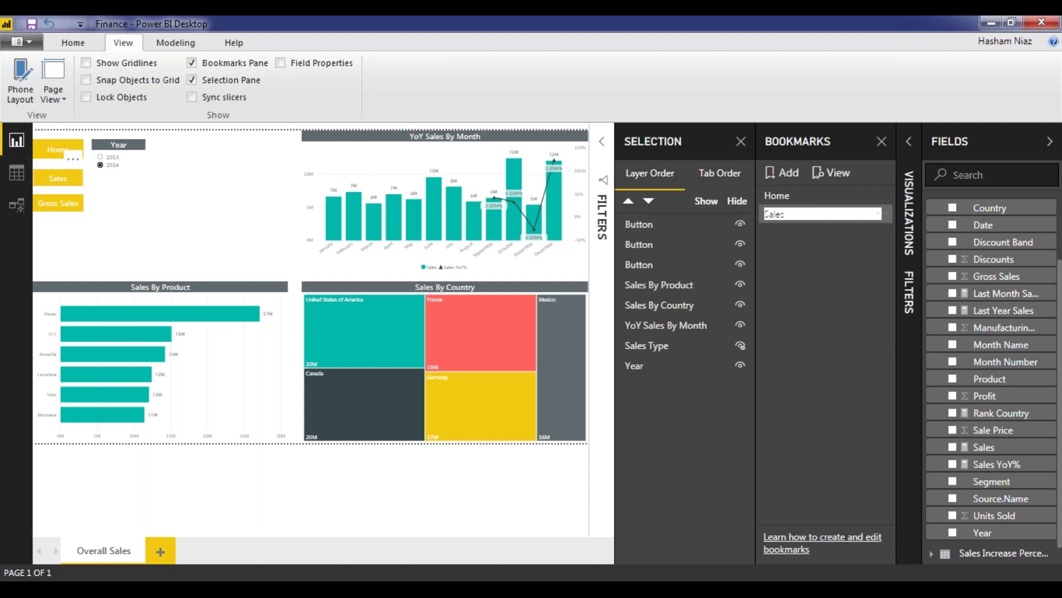
pyautogui.press('Return')
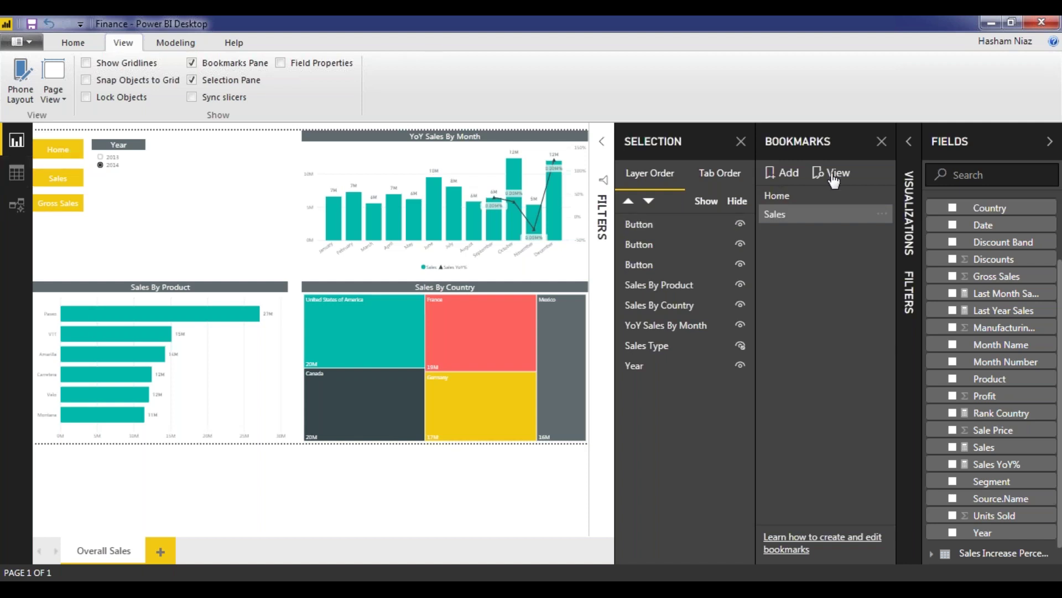
# - Preview the Home and Sales bookmarks to compare their views
pyautogui.click(833, 175)
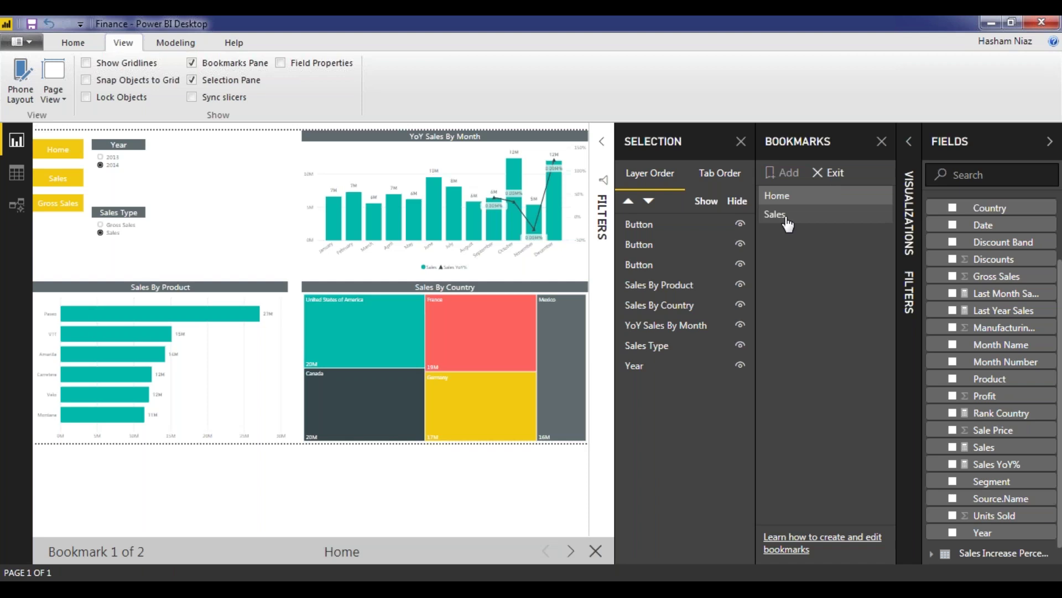
pyautogui.click(788, 221)
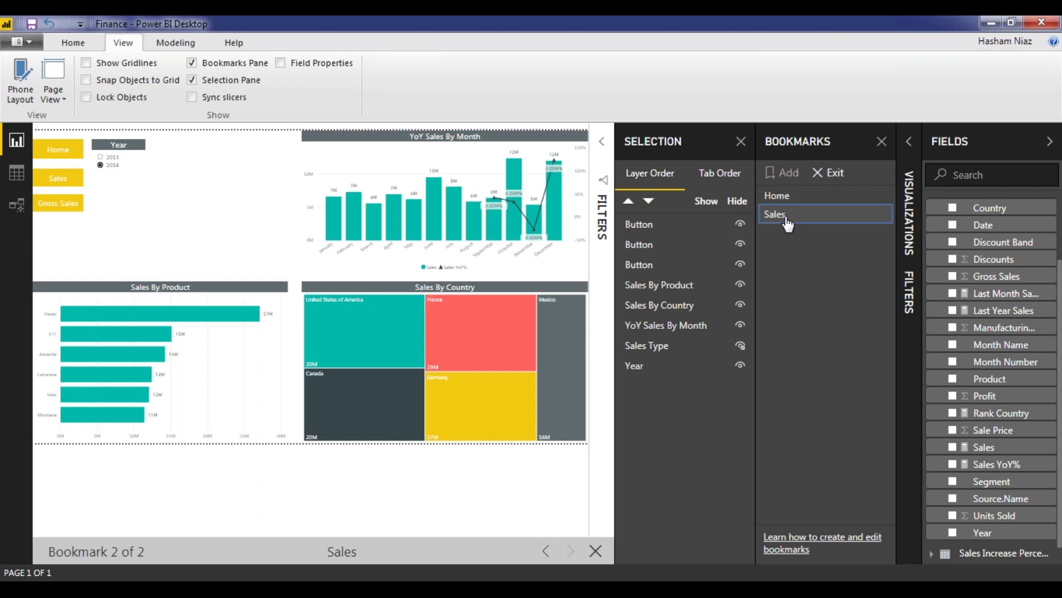
pyautogui.click(785, 215)
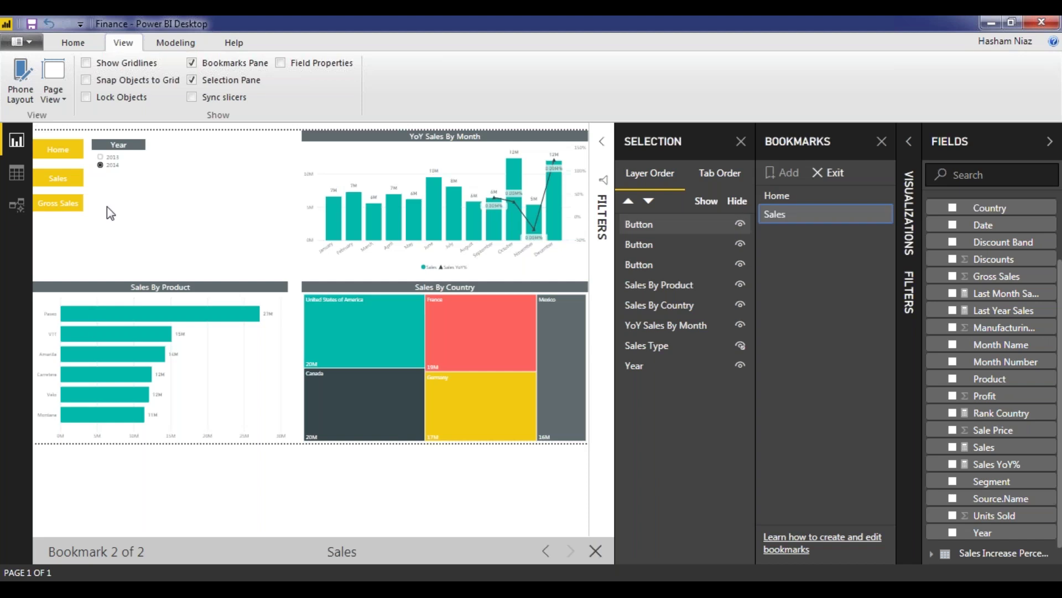
# - Switch the Sales Type slicer to Gross Sales, hide the slicer, and add a bookmark named "Gross Sales"
pyautogui.click(740, 345)
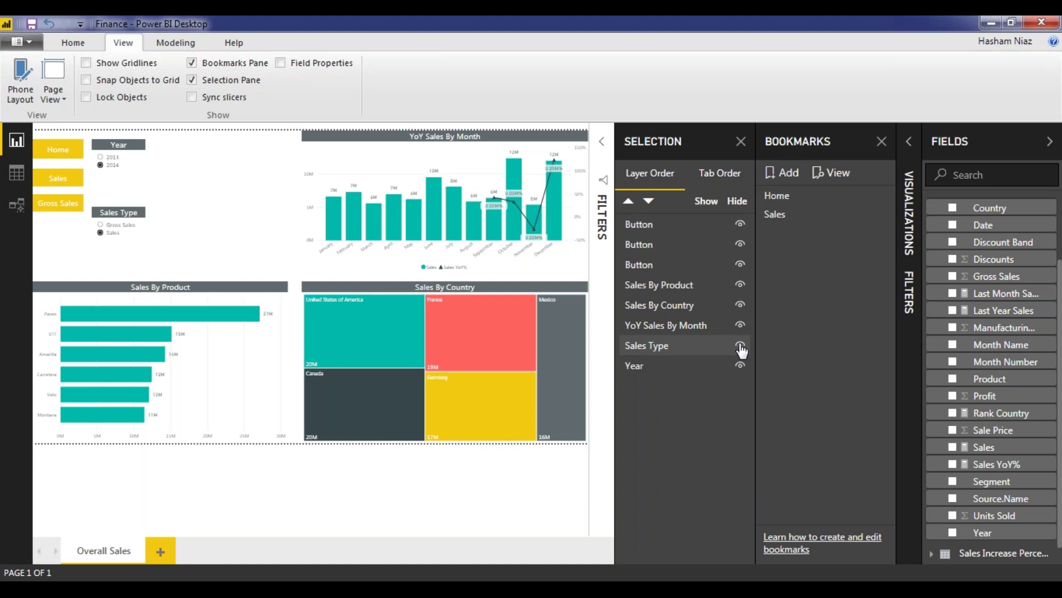
pyautogui.click(741, 347)
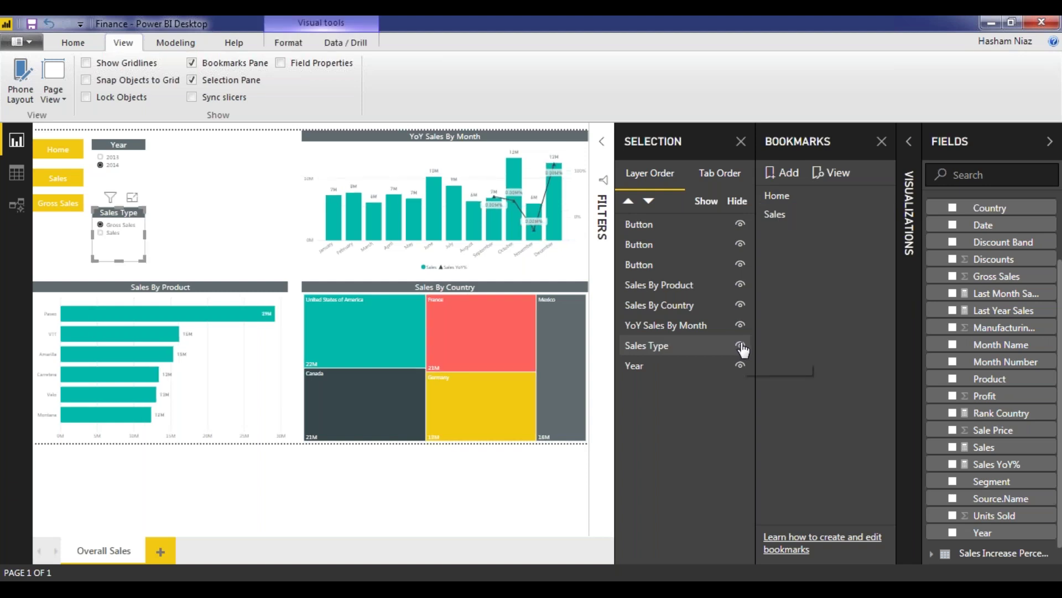
pyautogui.click(741, 345)
pyautogui.click(782, 172)
pyautogui.write('Gross Sales')
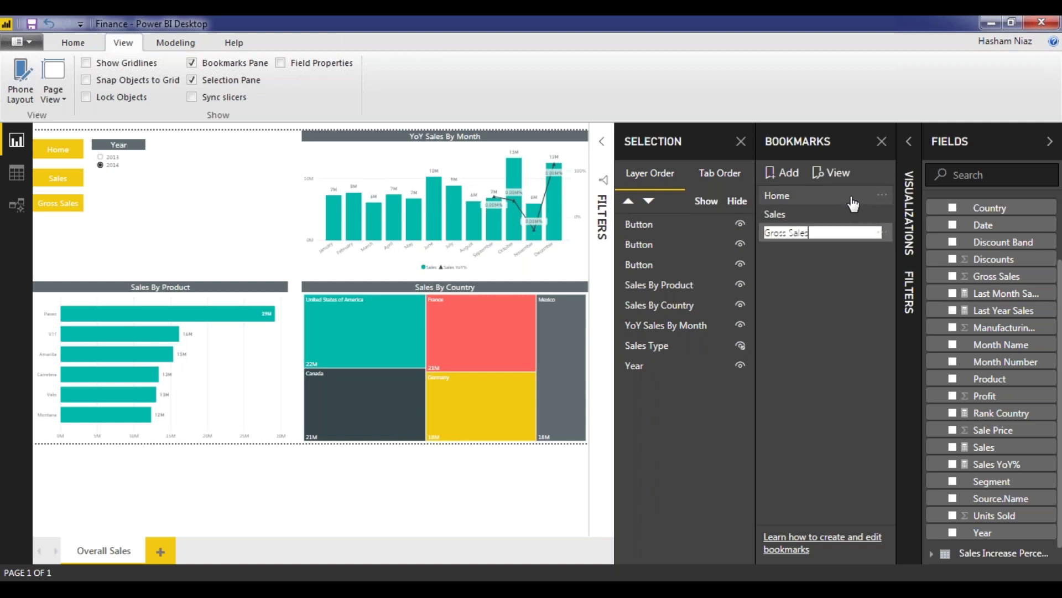
pyautogui.press('Return')
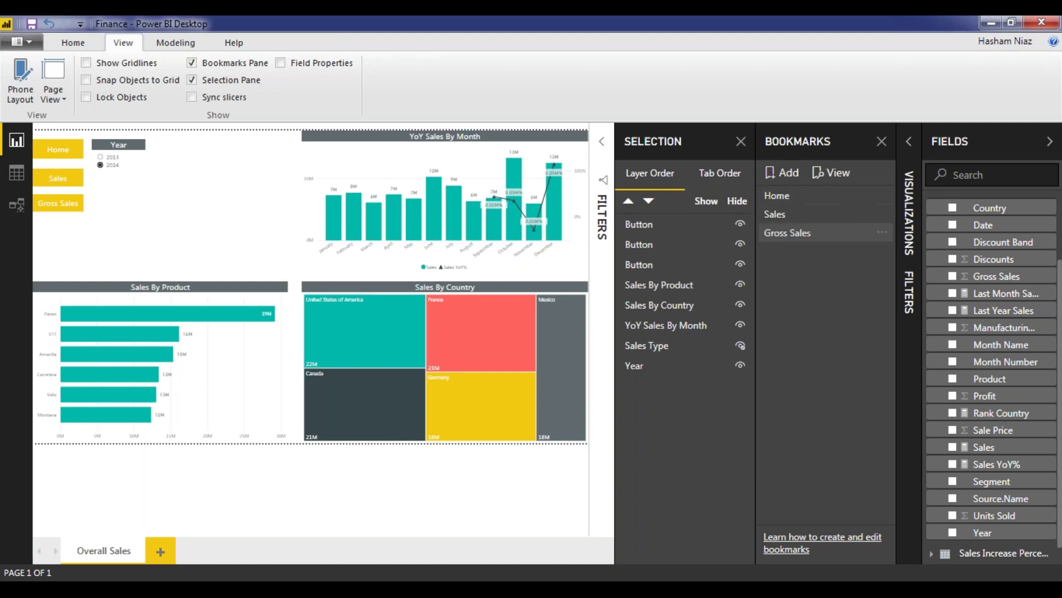
# - Check the Home, Sales and Gross Sales bookmarks in turn, and close the Bookmarks and Selection panes
pyautogui.click(834, 186)
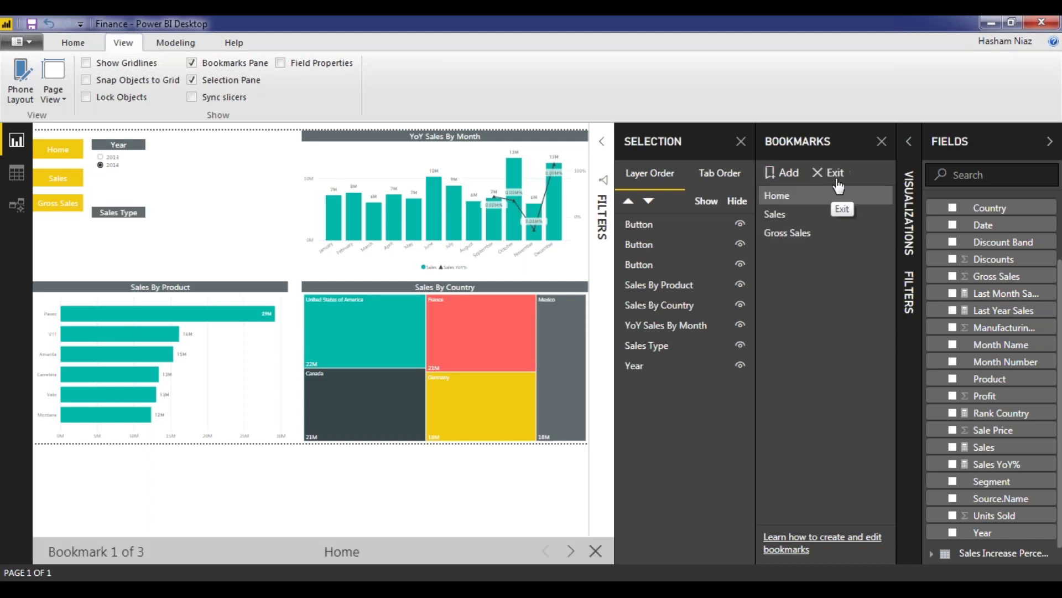
pyautogui.click(839, 186)
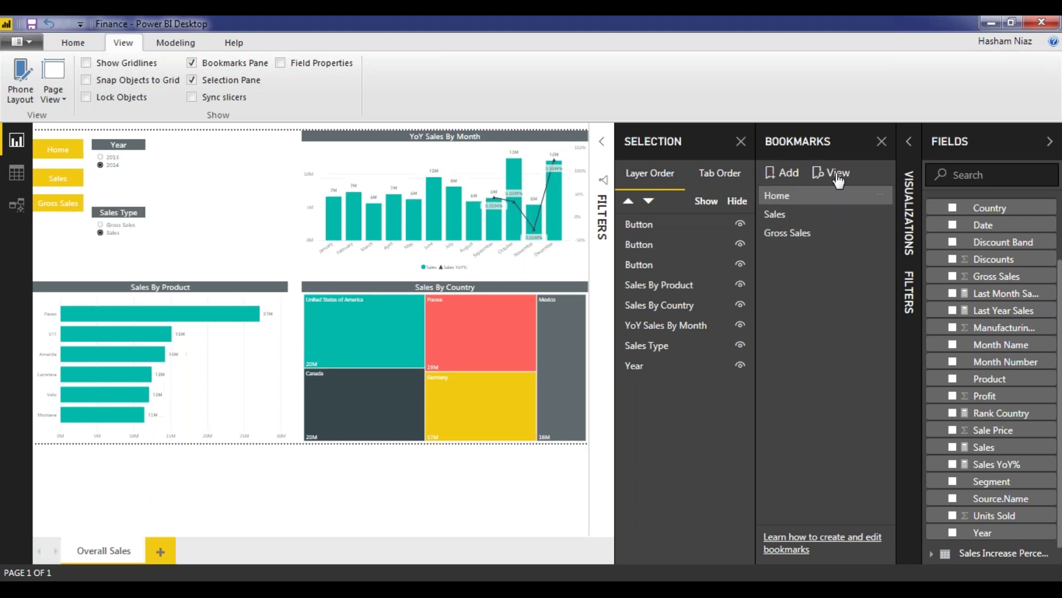
pyautogui.click(817, 219)
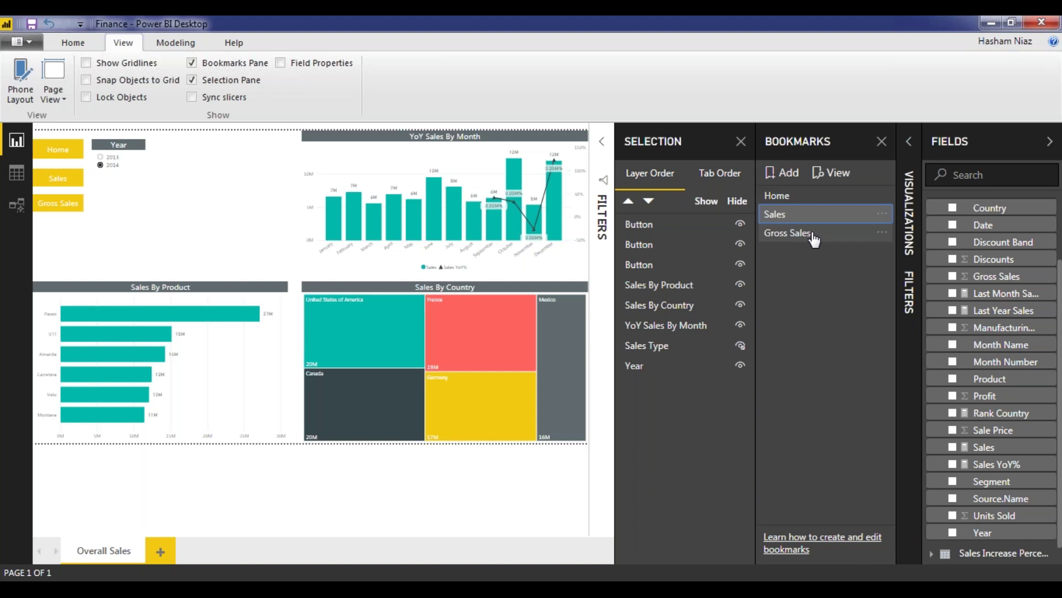
pyautogui.click(813, 237)
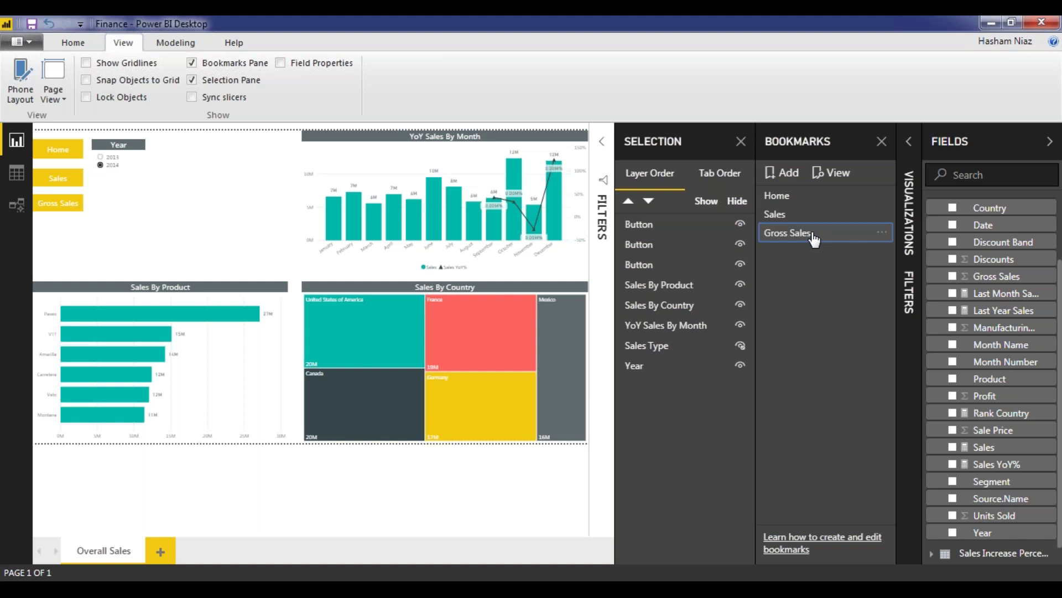
pyautogui.click(813, 237)
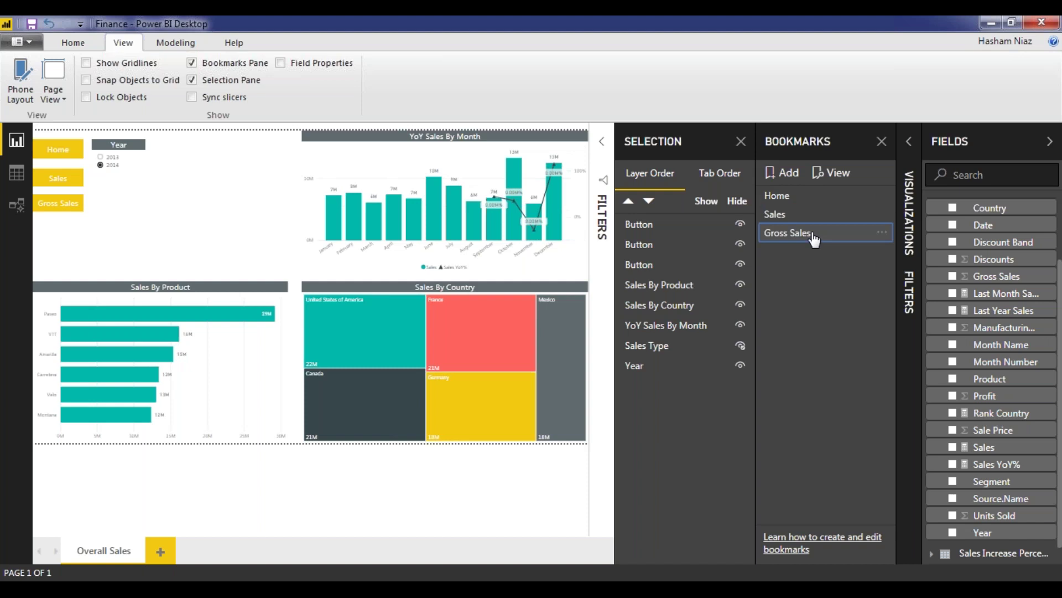
pyautogui.click(882, 142)
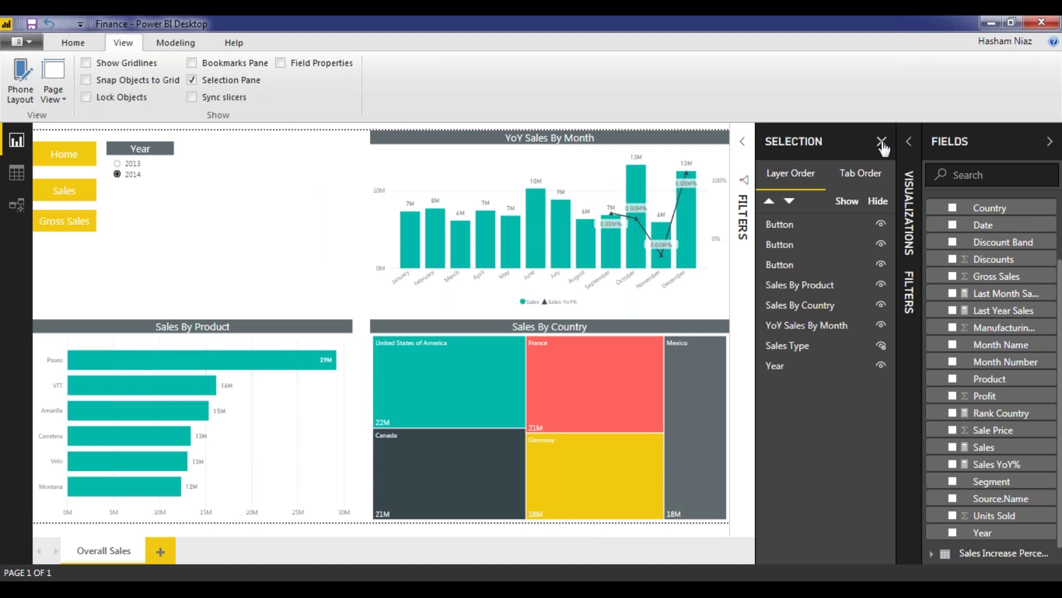
pyautogui.click(882, 142)
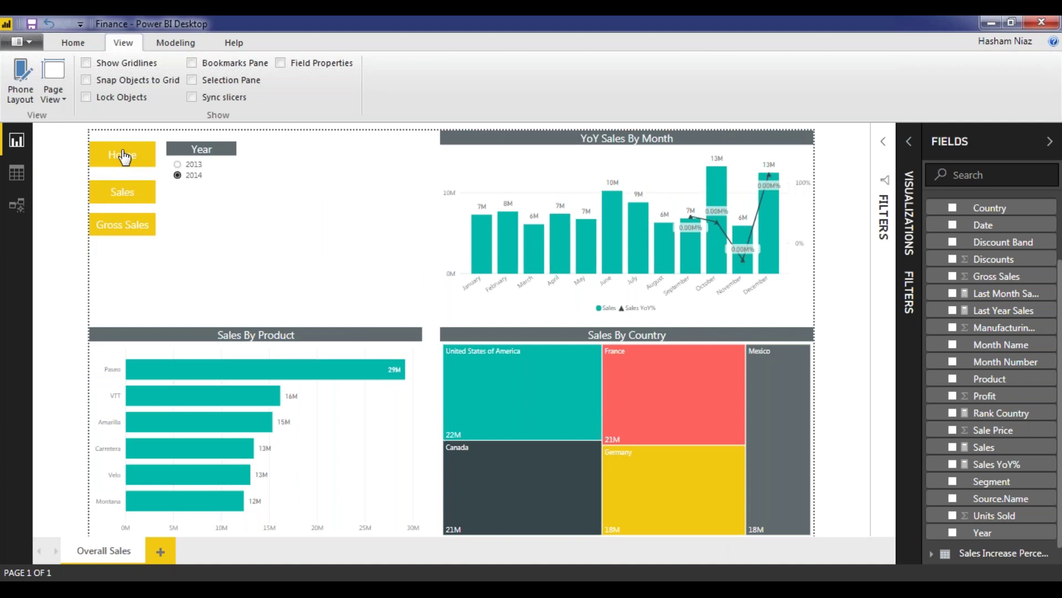
# - Link the Home and Sales buttons' bookmark actions to the Home and Sales bookmarks respectively
pyautogui.click(124, 158)
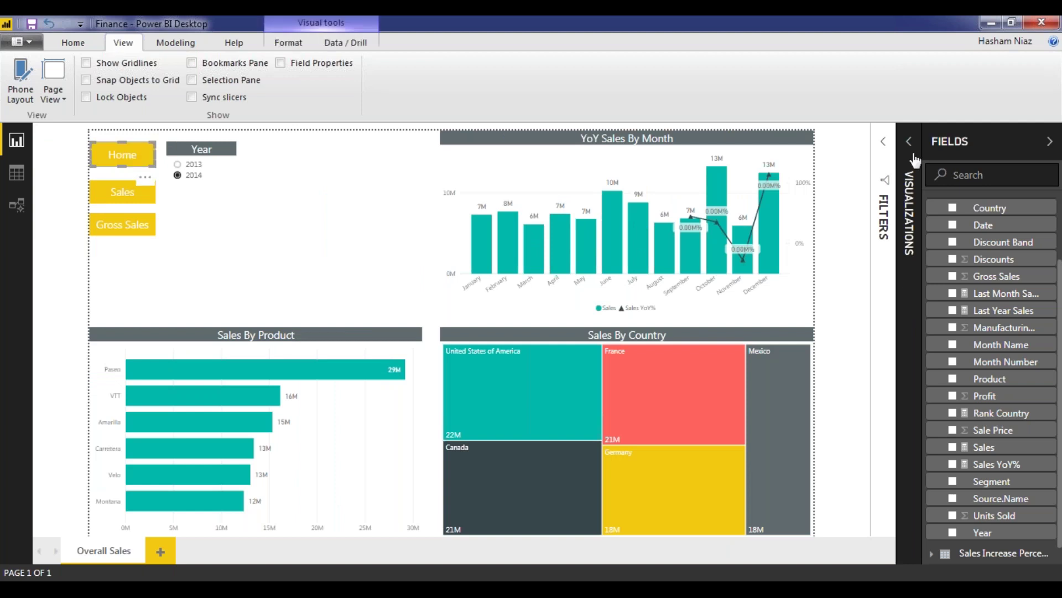
pyautogui.click(914, 160)
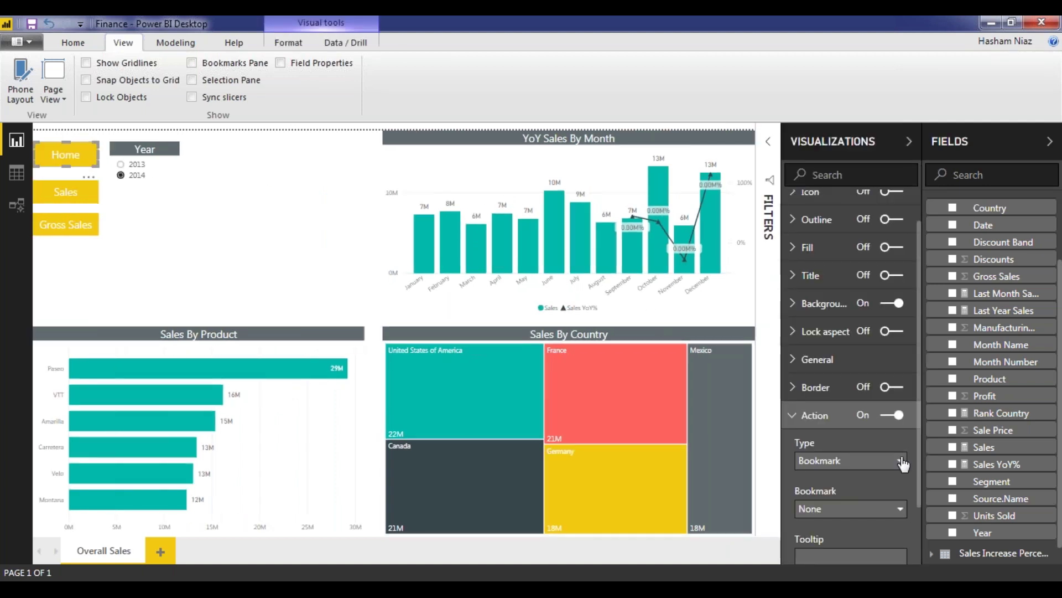
pyautogui.scroll(-1, 903, 464)
pyautogui.click(894, 470)
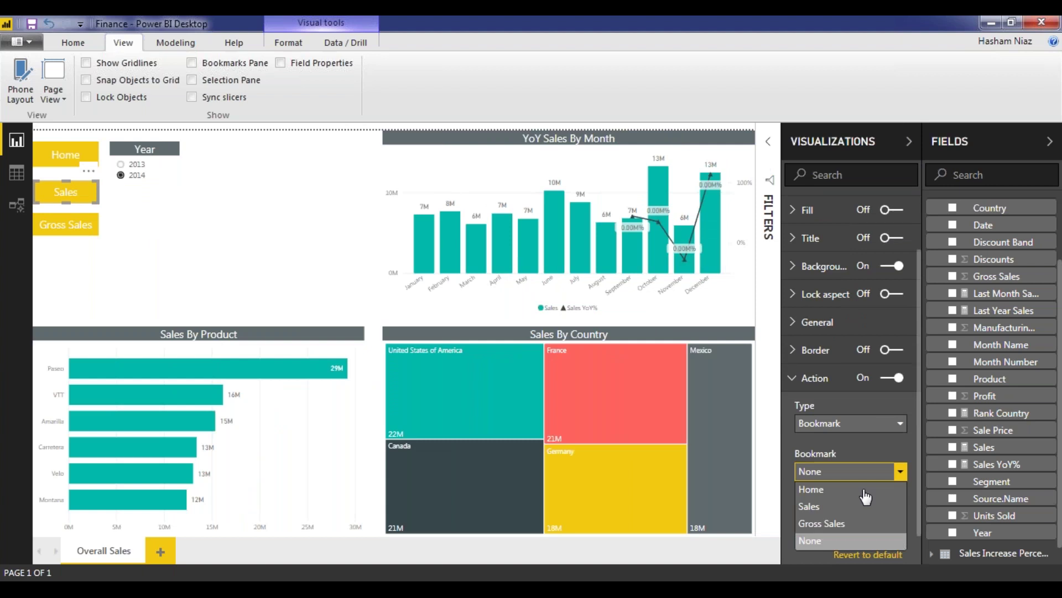
pyautogui.click(859, 506)
# - Set the Gross Sales button's bookmark action to the Gross Sales bookmark and save the report
pyautogui.click(66, 225)
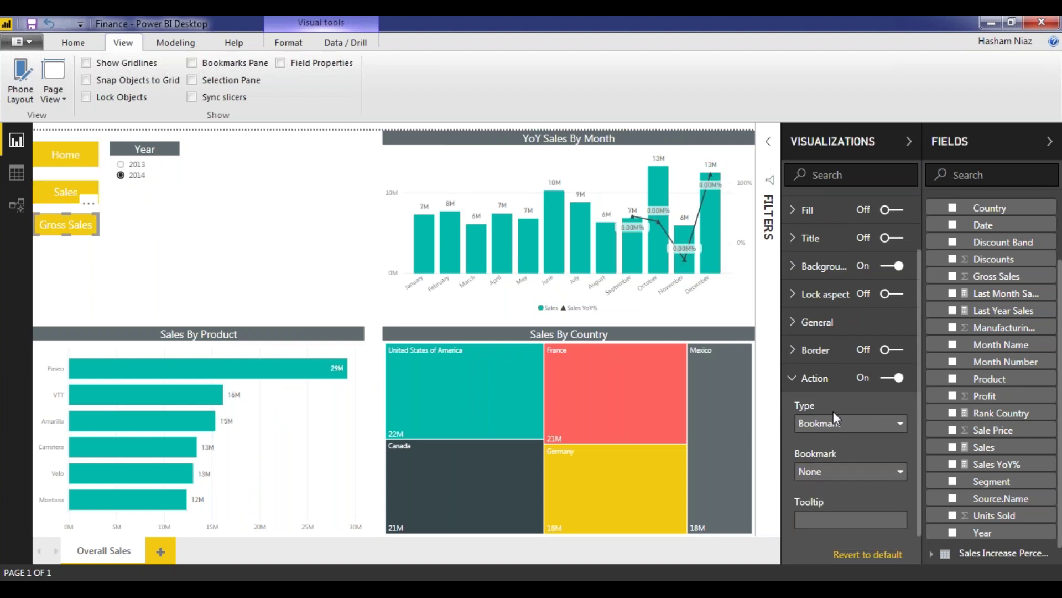
pyautogui.click(831, 471)
pyautogui.click(826, 523)
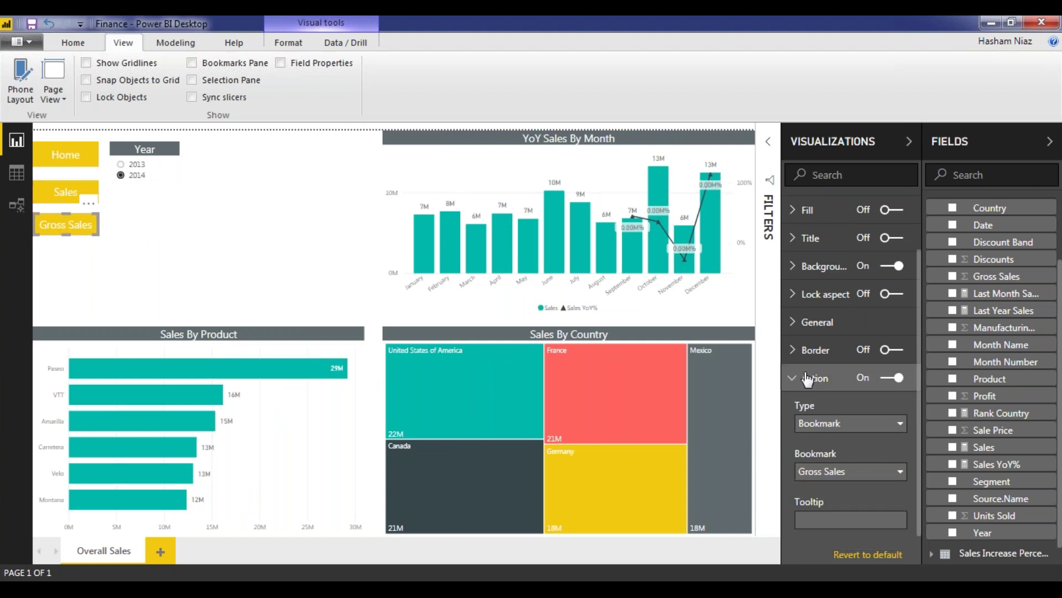
pyautogui.click(807, 378)
pyautogui.click(31, 25)
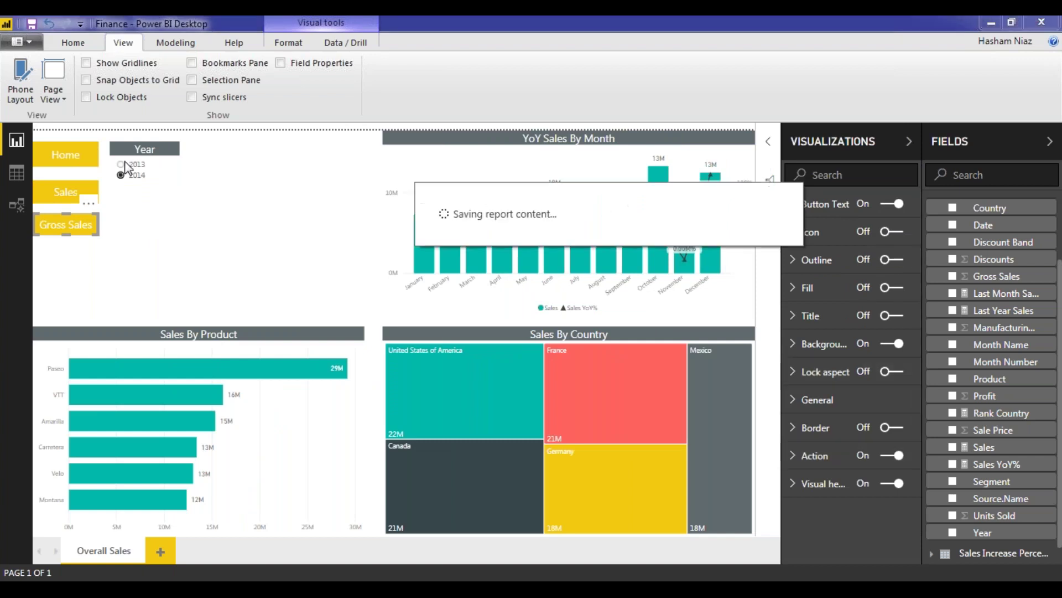
# - Test the Home button by following its bookmark link, and clear the selection on the page
pyautogui.keyDown('ctrl'); pyautogui.click(73, 167); pyautogui.keyUp('ctrl')
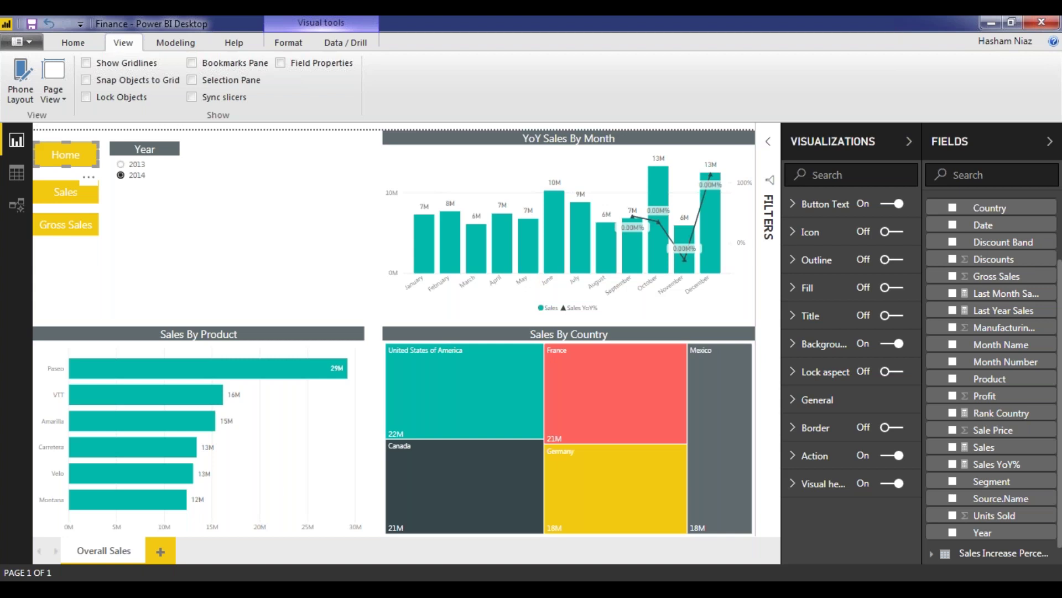
pyautogui.click(244, 238)
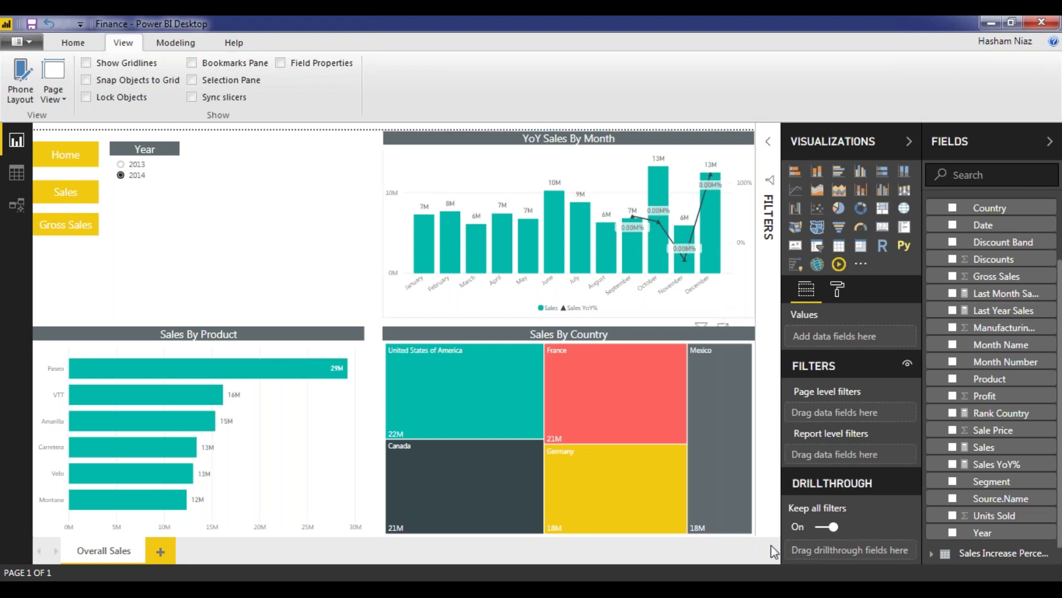
pyautogui.click(197, 102)
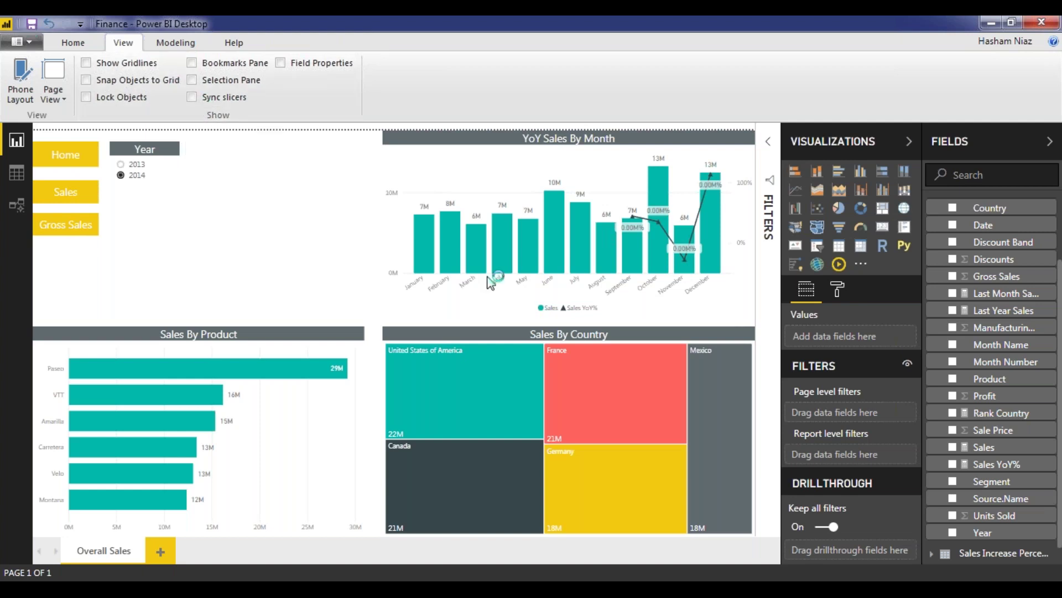
# - Start a new what-if parameter and name it "Sales Increase Percentage"
pyautogui.click(81, 45)
pyautogui.click(186, 44)
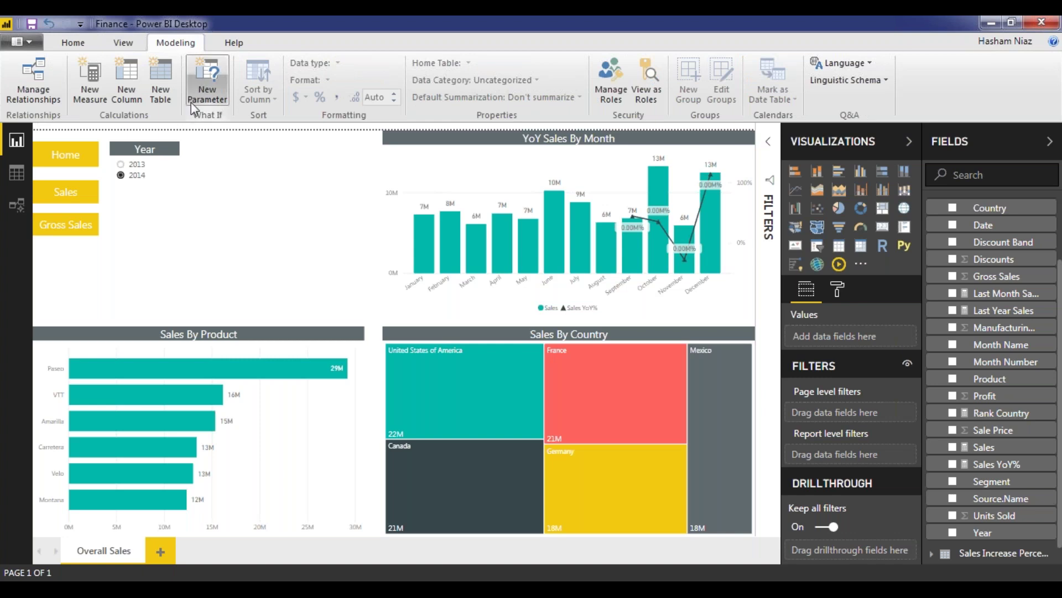
pyautogui.click(210, 94)
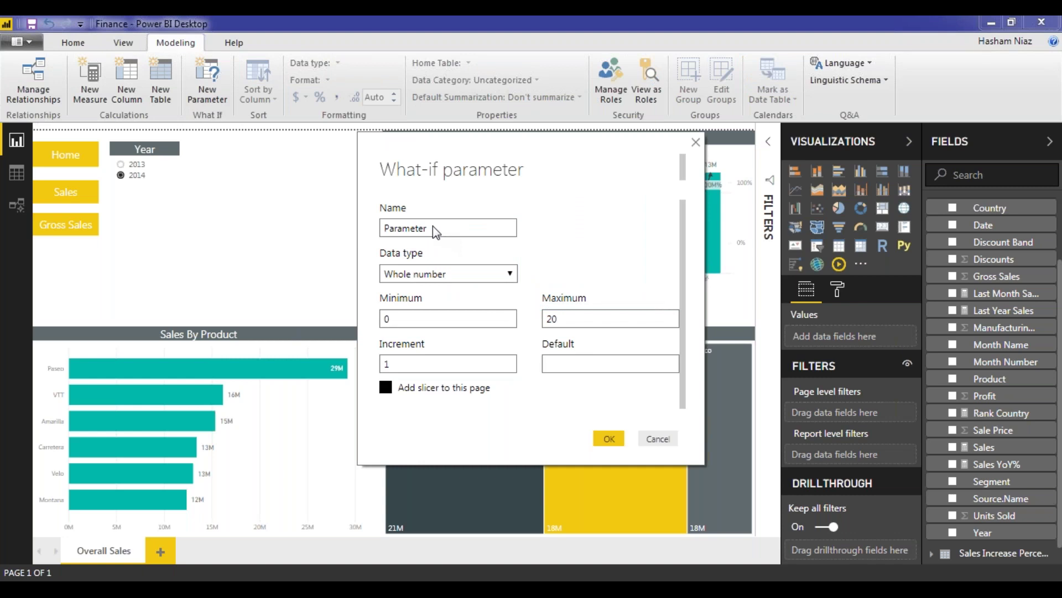
pyautogui.moveTo(432, 229); pyautogui.dragTo(384, 227)
pyautogui.write('Sales Increase Percentage')
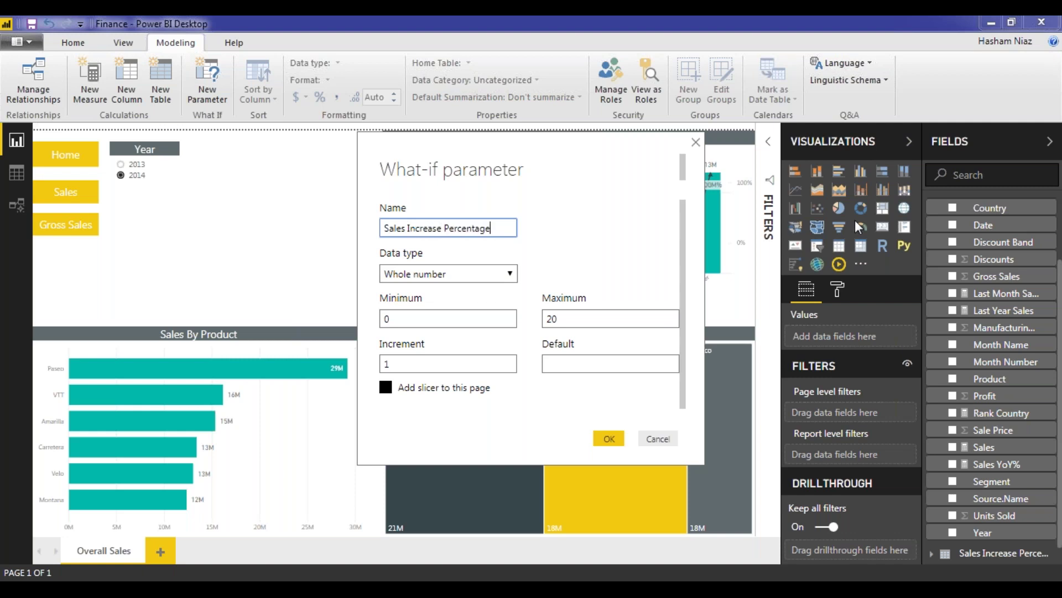
# - Set the parameter's data type to Decimal number, with minimum 0.05, maximum 0.5 and increment 0.05
pyautogui.click(476, 278)
pyautogui.click(447, 327)
pyautogui.click(447, 321)
pyautogui.write('.05')
pyautogui.click(575, 316)
pyautogui.write('0.5')
pyautogui.press('Tab')
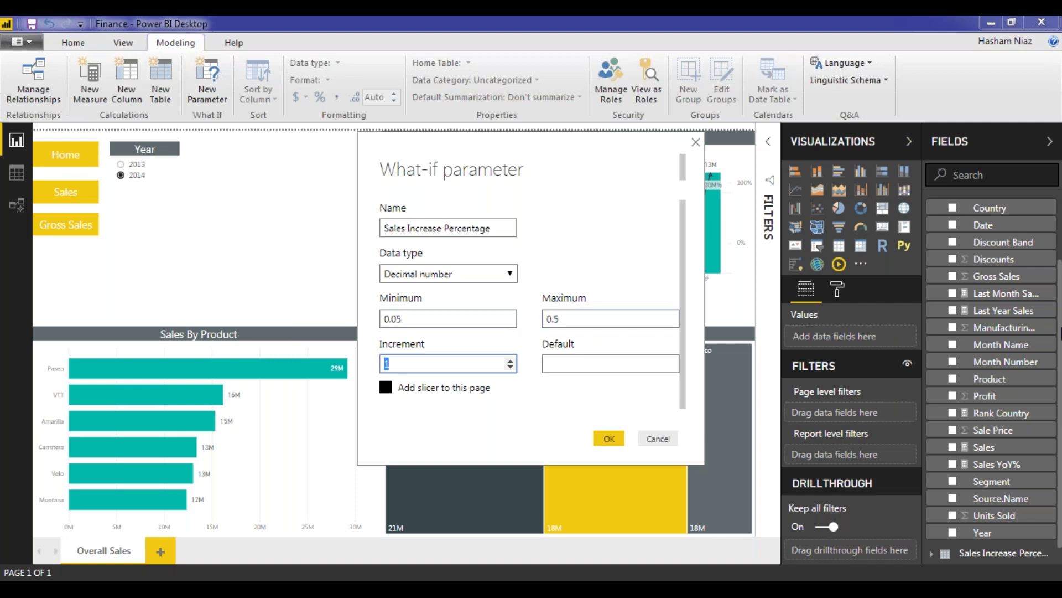
pyautogui.write('0')
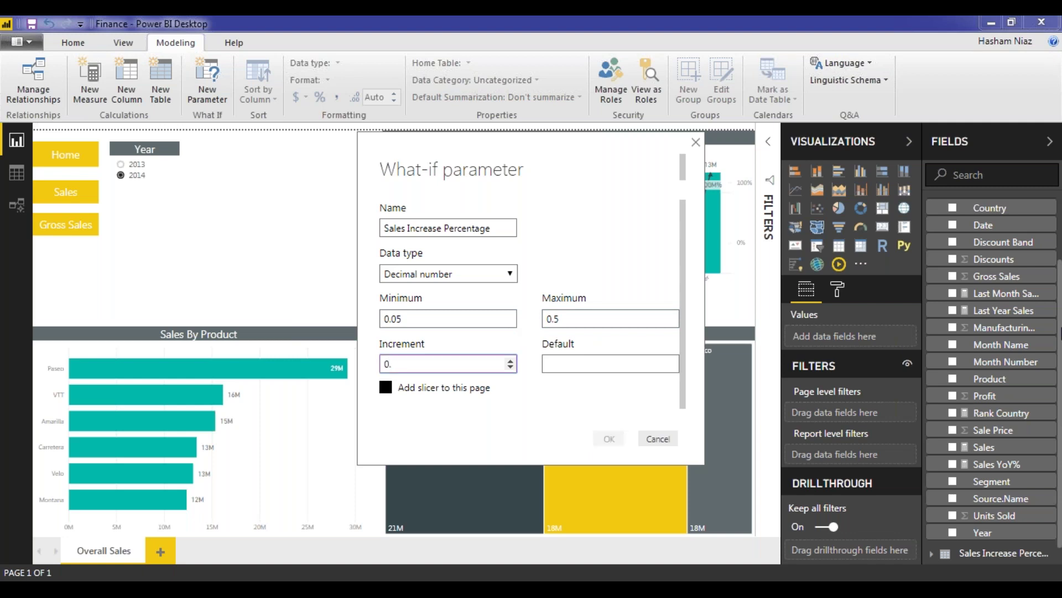
pyautogui.write('.05')
# - Set the parameter's default to 0.05 and create it with a slicer on this page
pyautogui.click(501, 228)
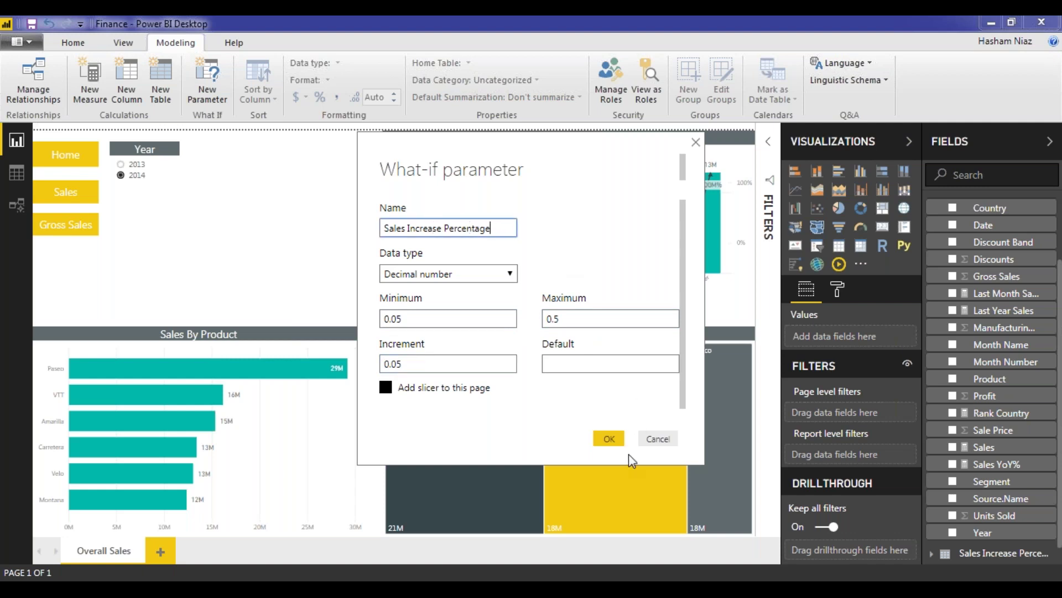
pyautogui.moveTo(421, 319); pyautogui.dragTo(379, 319)
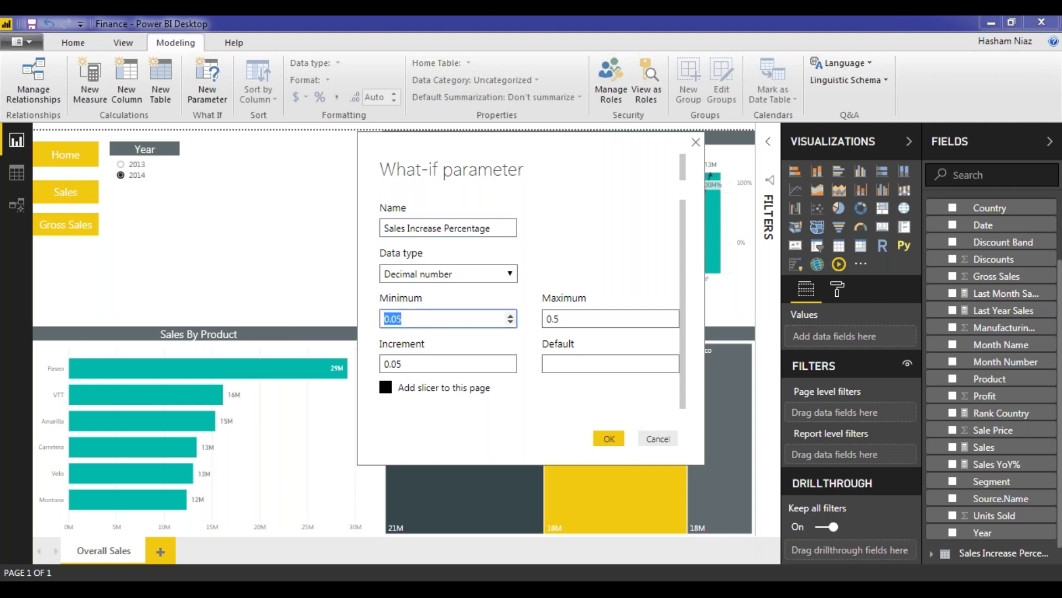
pyautogui.click(609, 363)
pyautogui.write('0.05')
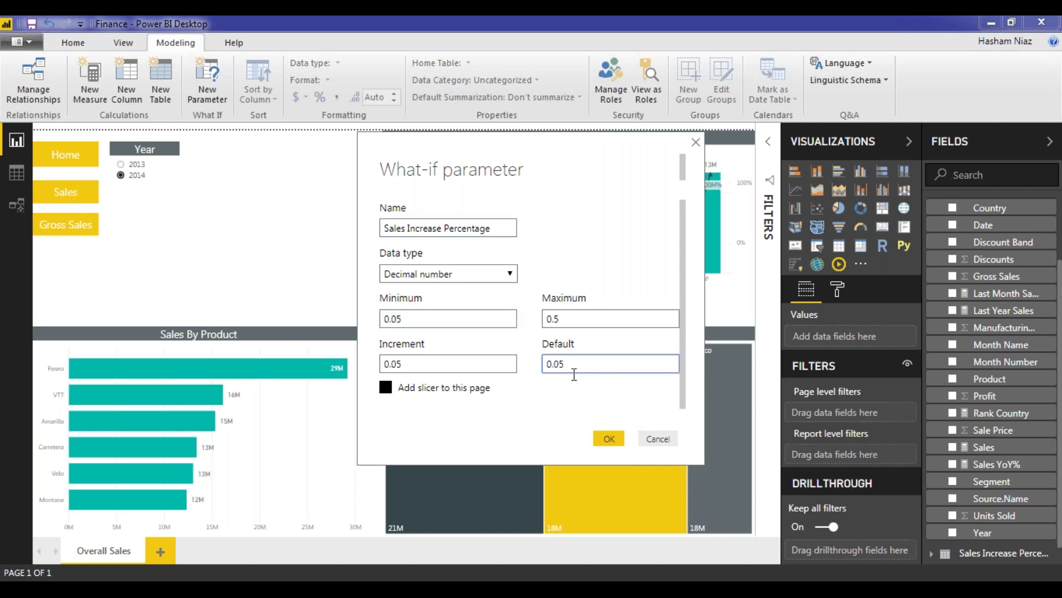
pyautogui.click(609, 439)
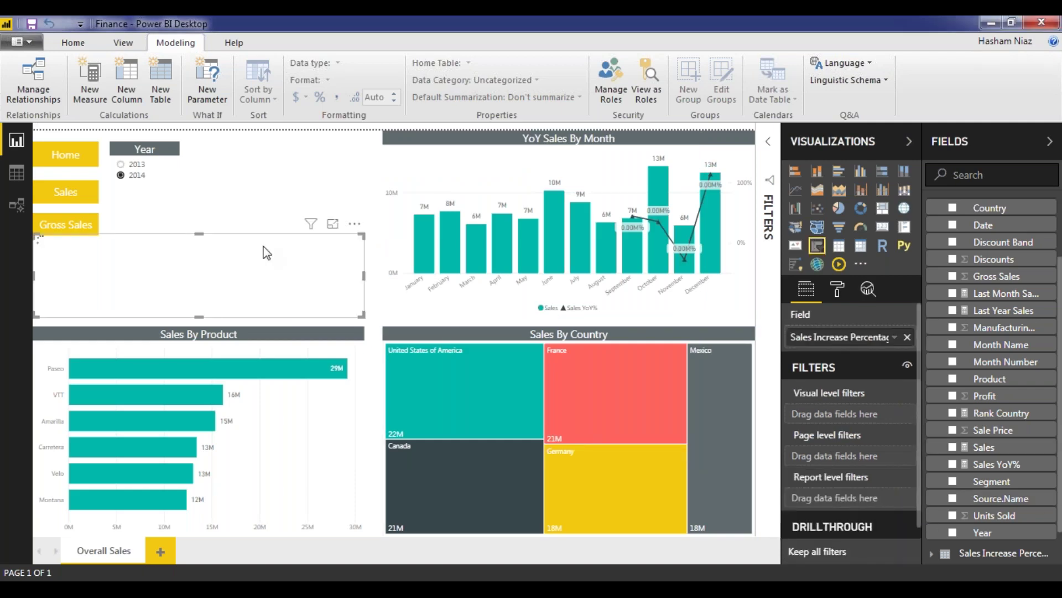
# - Delete the newly created Sales Increase Percentage slicer from the page
pyautogui.click(355, 224)
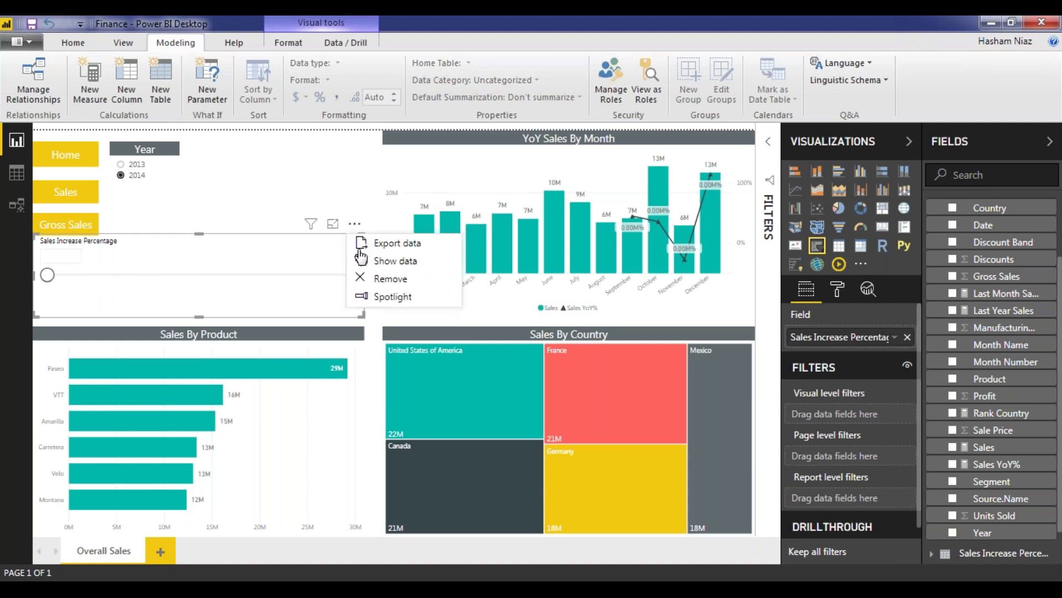
pyautogui.click(345, 256)
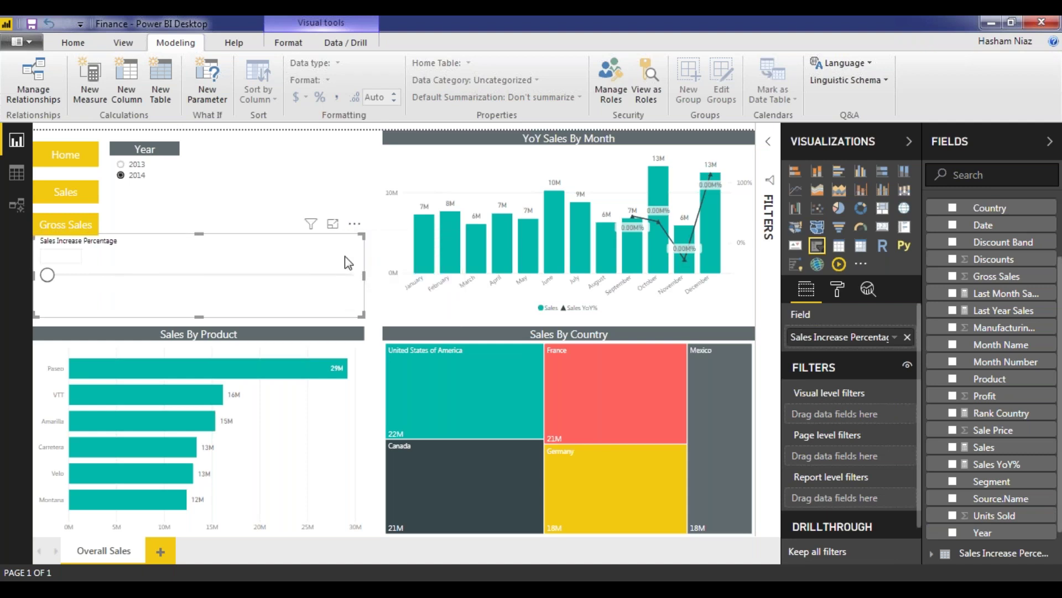
pyautogui.press('Delete')
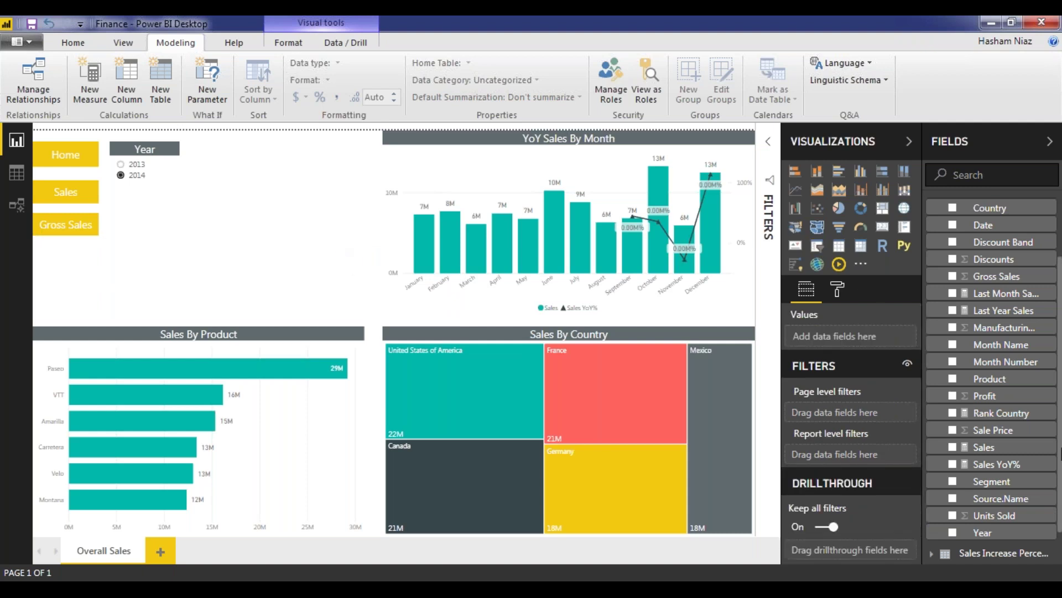
# - Examine the fields in both Sales Increase Percentage tables and the formula of the Sales After Increase measure
pyautogui.scroll(2, 955, 279)
pyautogui.click(957, 229)
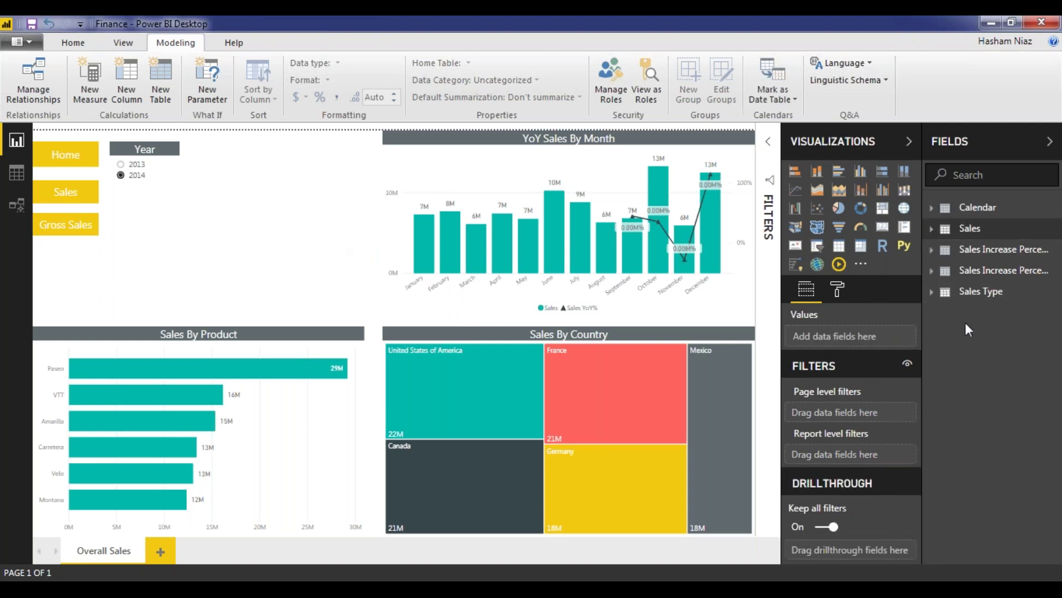
pyautogui.click(939, 252)
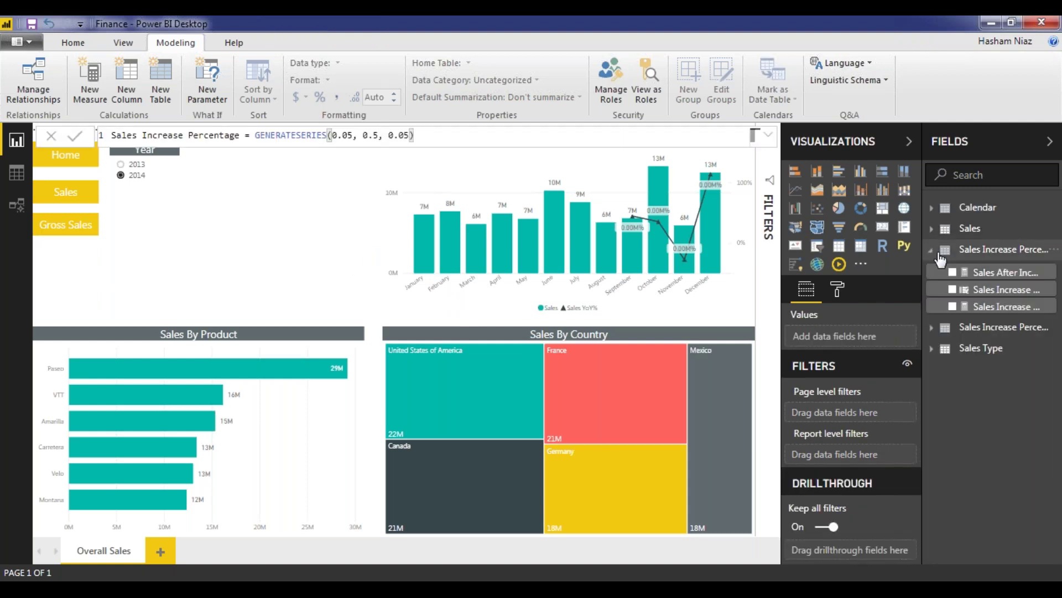
pyautogui.click(933, 329)
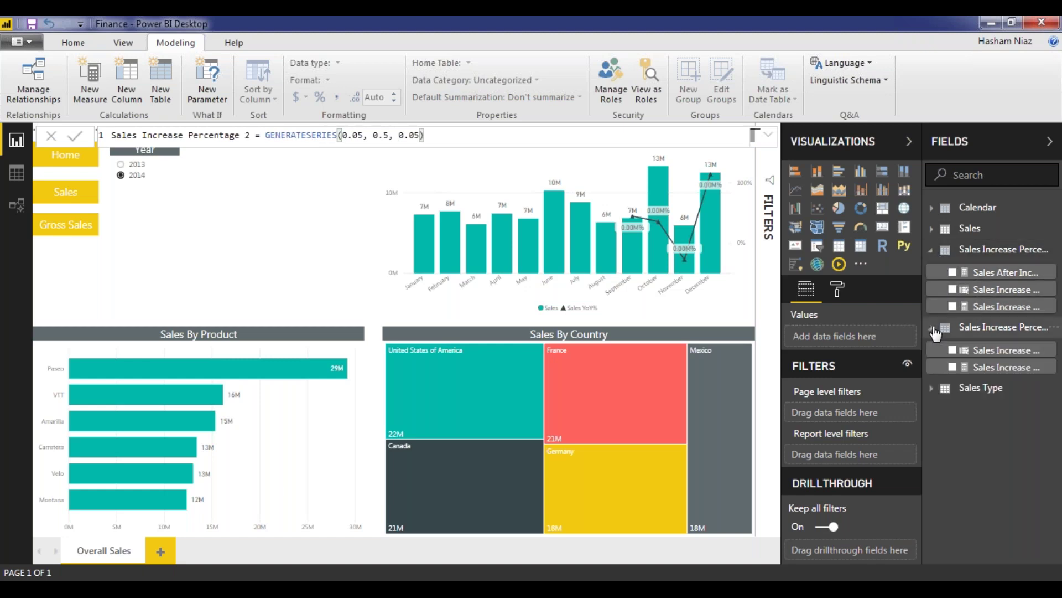
pyautogui.click(934, 331)
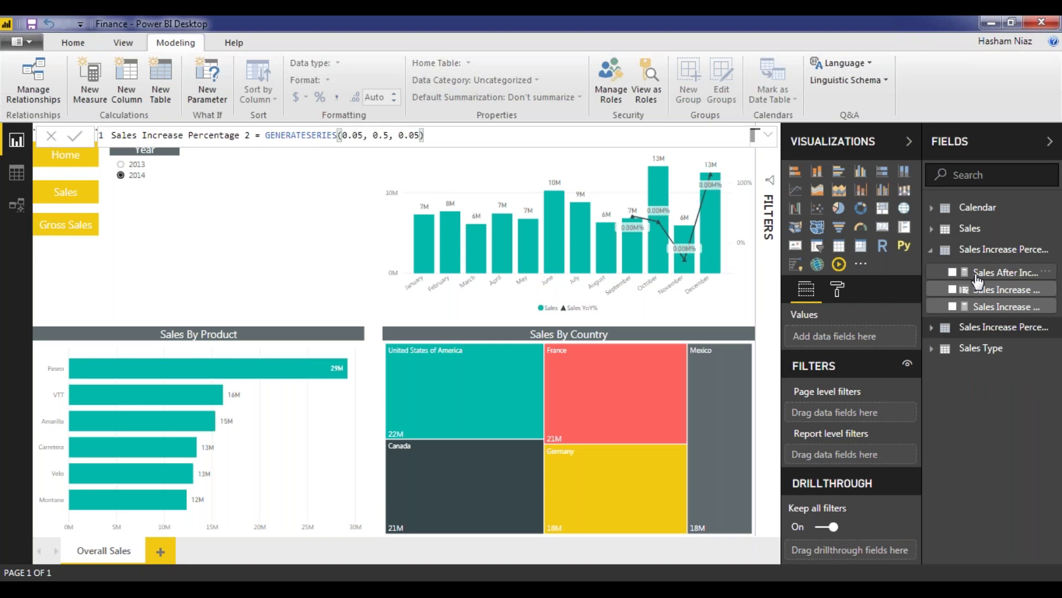
pyautogui.click(976, 273)
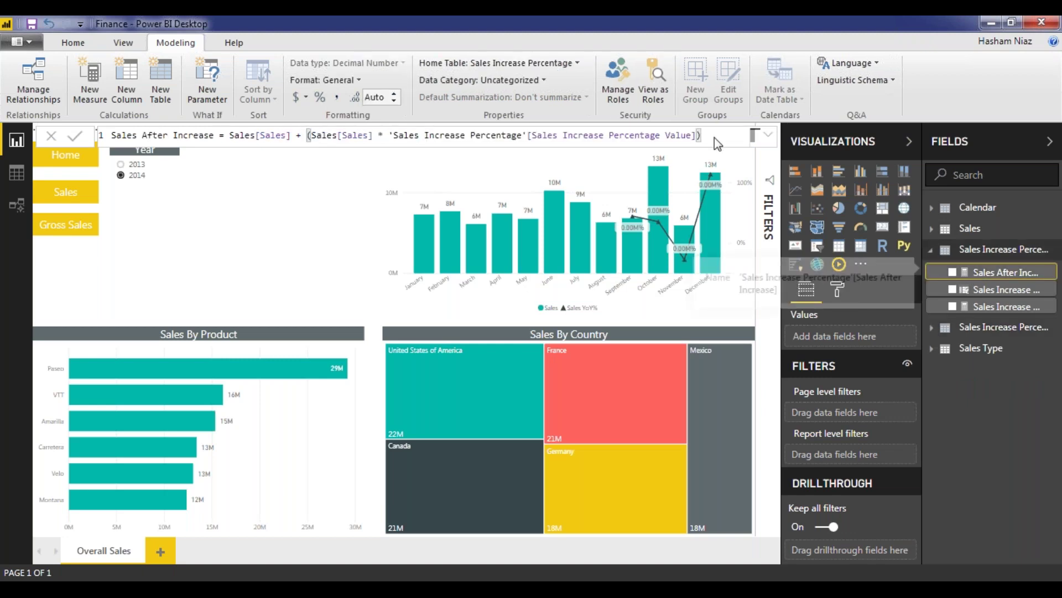
pyautogui.moveTo(715, 137); pyautogui.dragTo(175, 137)
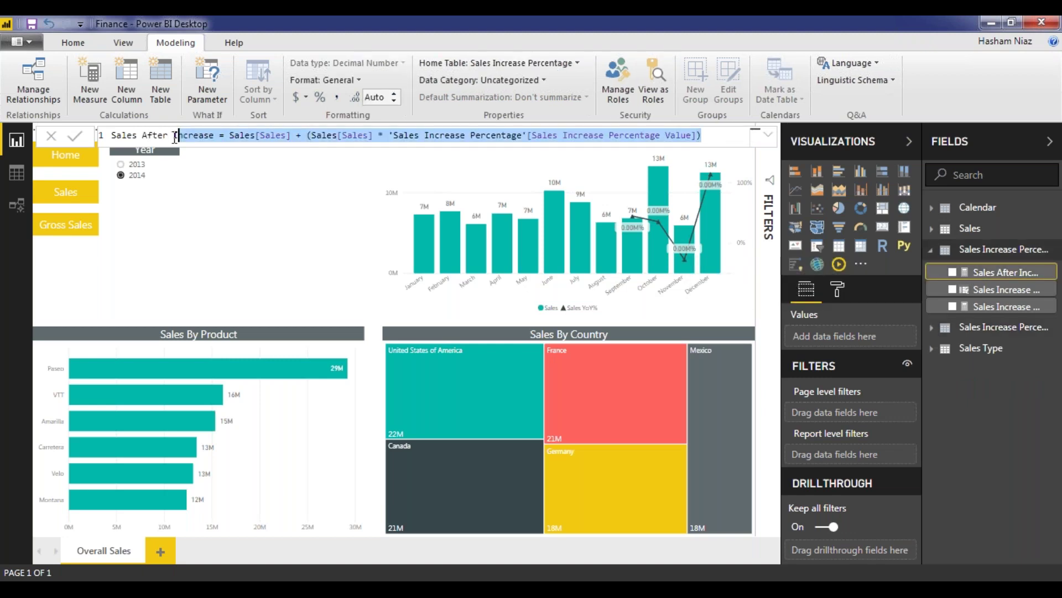
pyautogui.click(235, 135)
pyautogui.moveTo(229, 136); pyautogui.dragTo(702, 135)
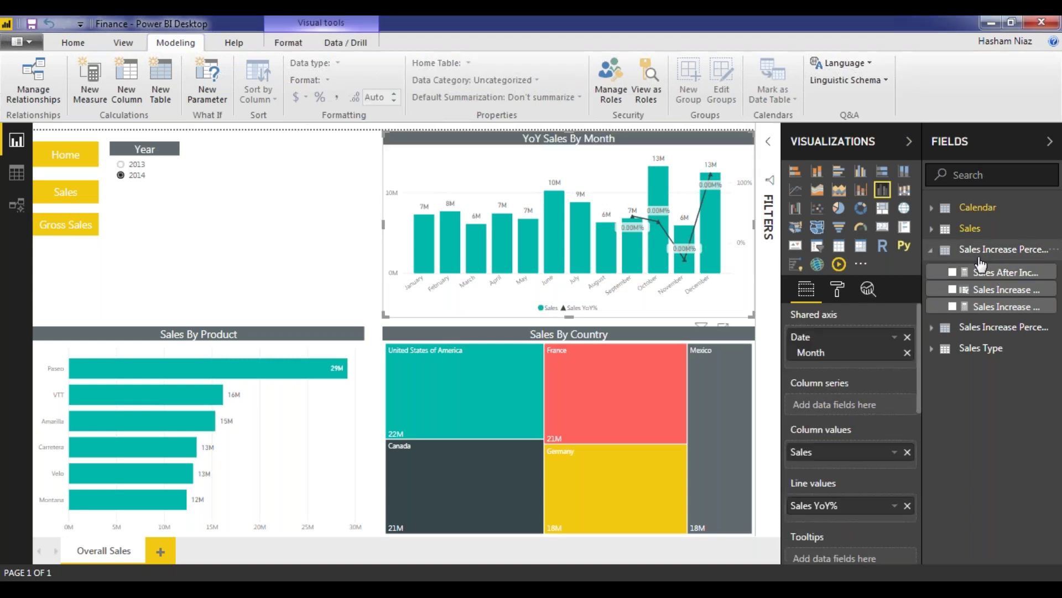
# - Add Sales After Increase to the YoY Sales By Month chart's column values, and place a narrowed Sales Increase Percentage slicer below the buttons
pyautogui.moveTo(877, 464); pyautogui.dragTo(877, 462)
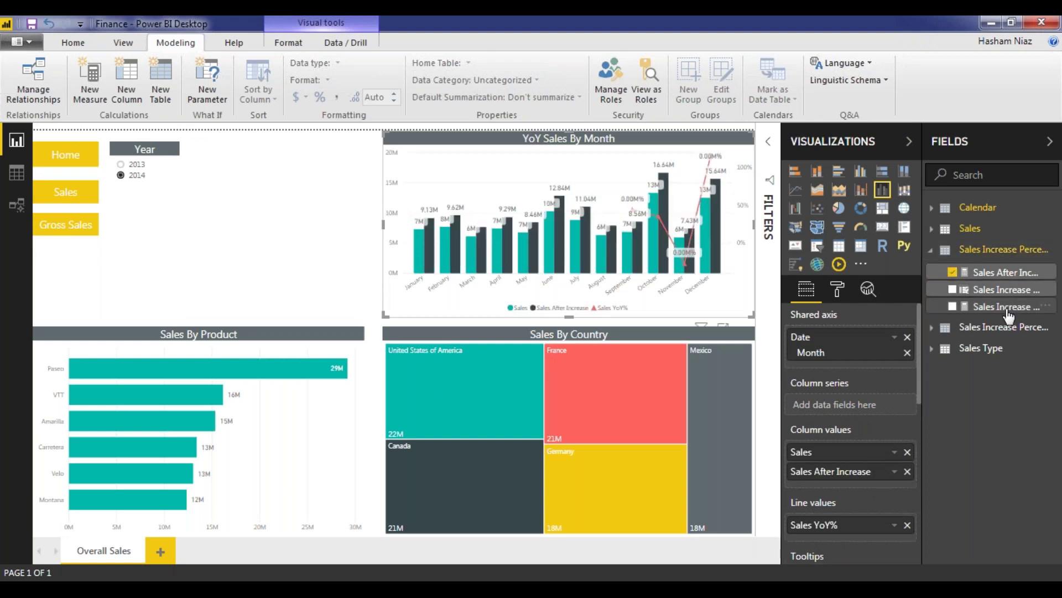
pyautogui.moveTo(1002, 289); pyautogui.dragTo(243, 298)
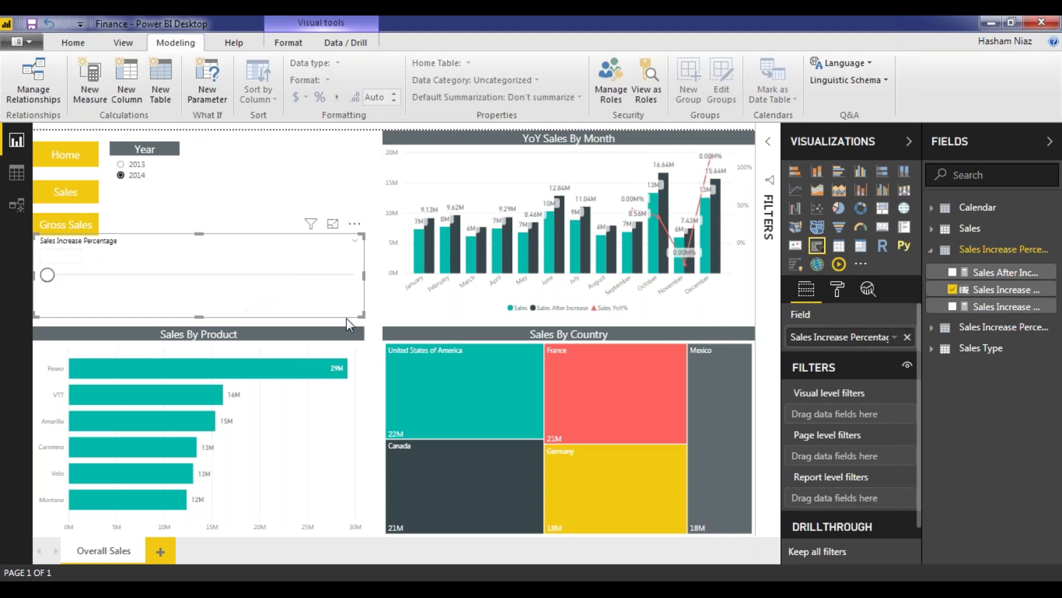
pyautogui.moveTo(363, 315); pyautogui.dragTo(201, 303)
# - Set the Sales Increase Percentage slicer to 10% and then 50%, comparing January's Sales After Increase in the YoY chart
pyautogui.click(78, 266)
pyautogui.write('0.1')
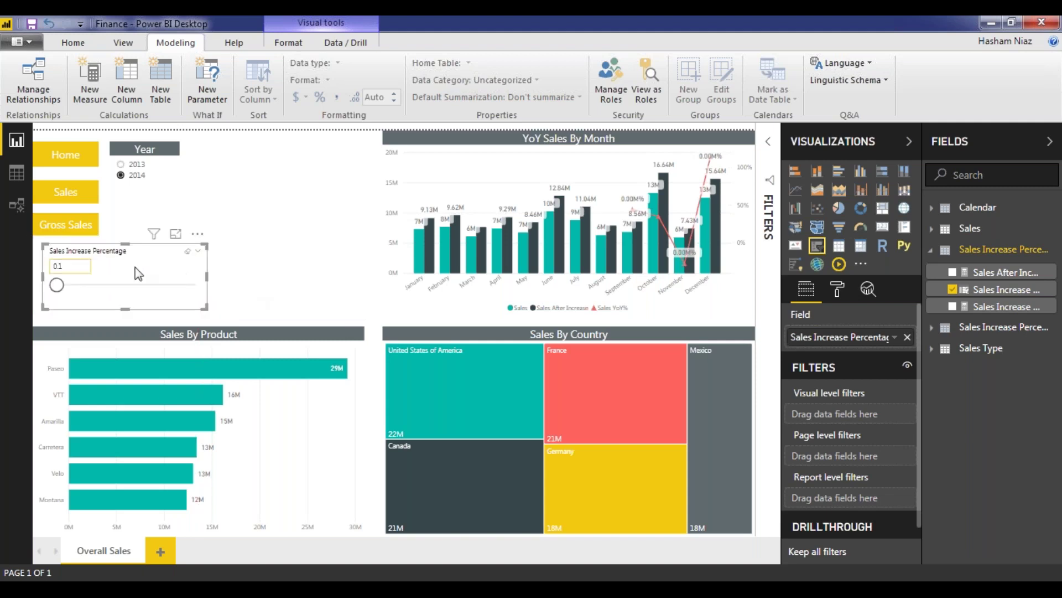
pyautogui.click(239, 277)
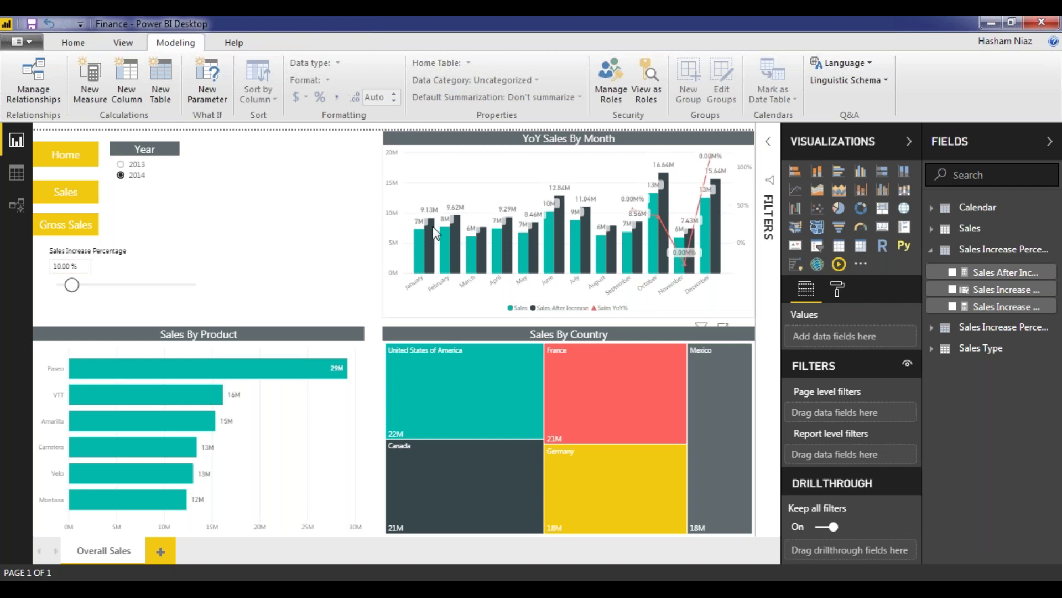
pyautogui.moveTo(430, 228)
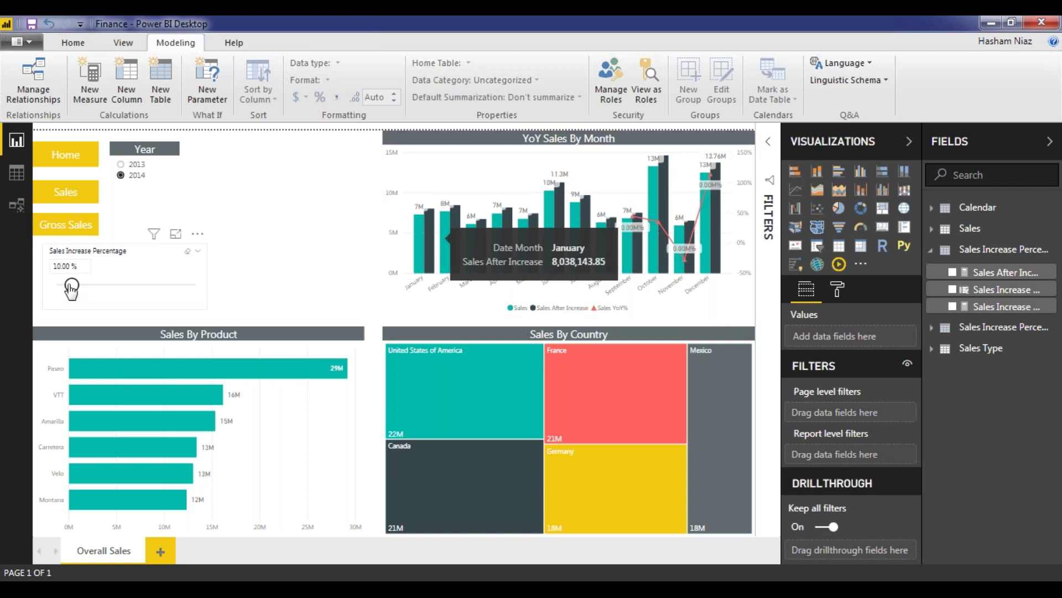
pyautogui.moveTo(71, 287); pyautogui.dragTo(555, 263)
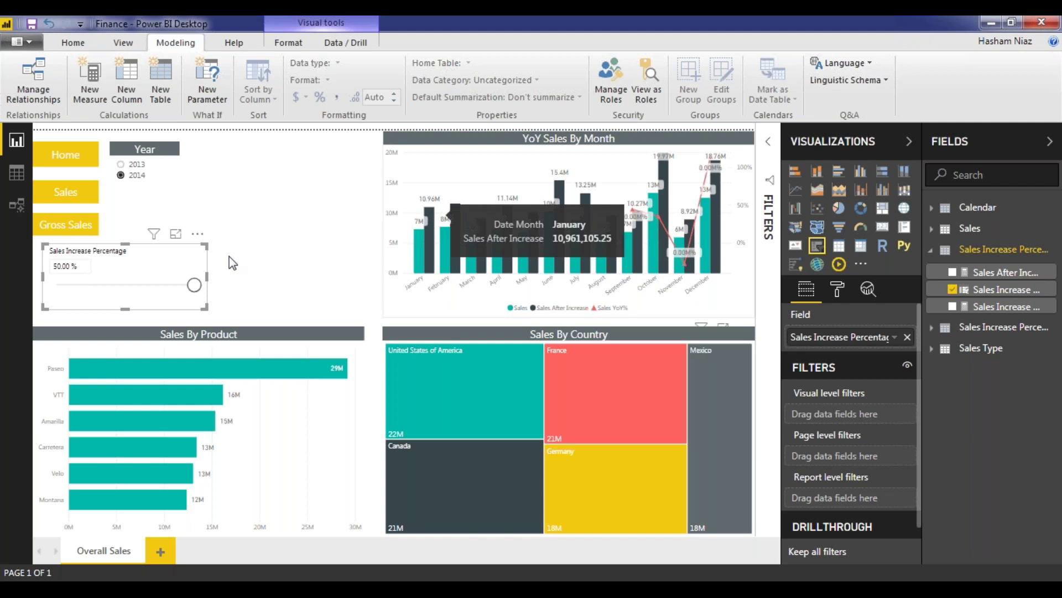
# - Move the Sales Increase Percentage slicer between the Year slicer and the YoY chart, and turn off its slicer header
pyautogui.moveTo(151, 252); pyautogui.dragTo(282, 214)
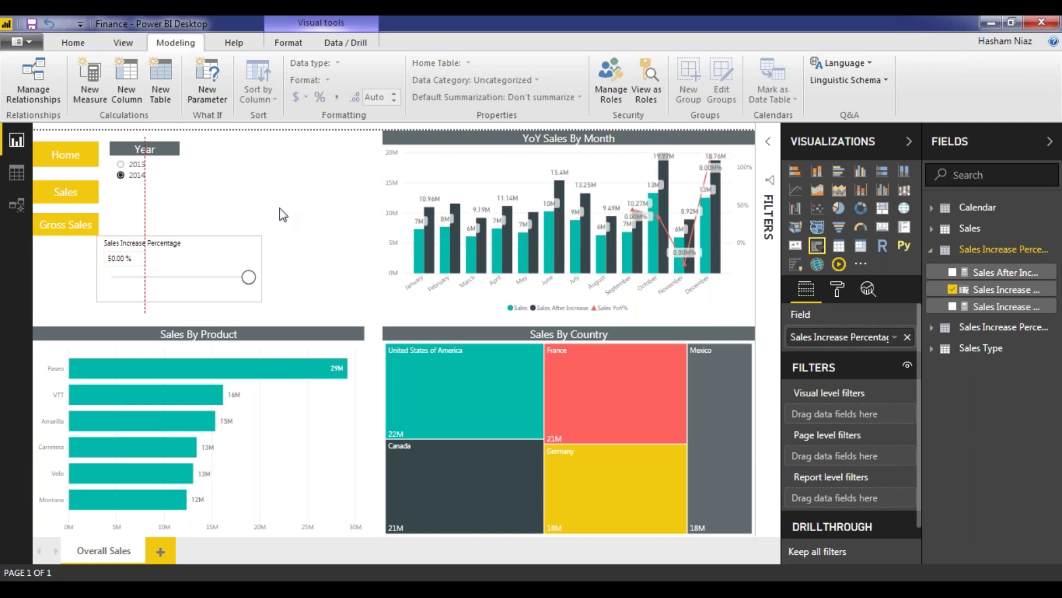
pyautogui.moveTo(283, 214); pyautogui.dragTo(316, 158)
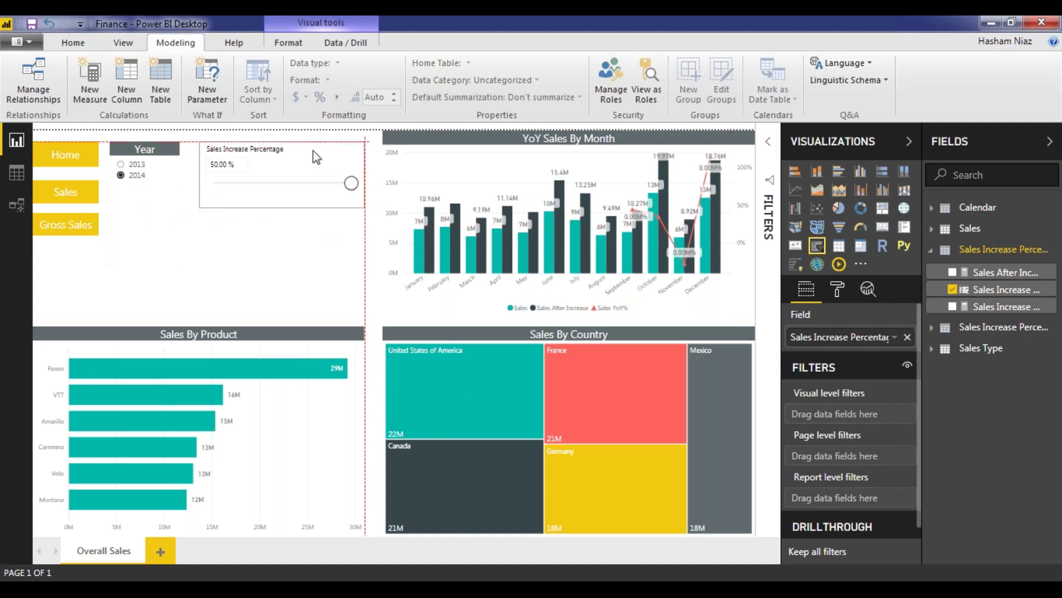
pyautogui.click(837, 288)
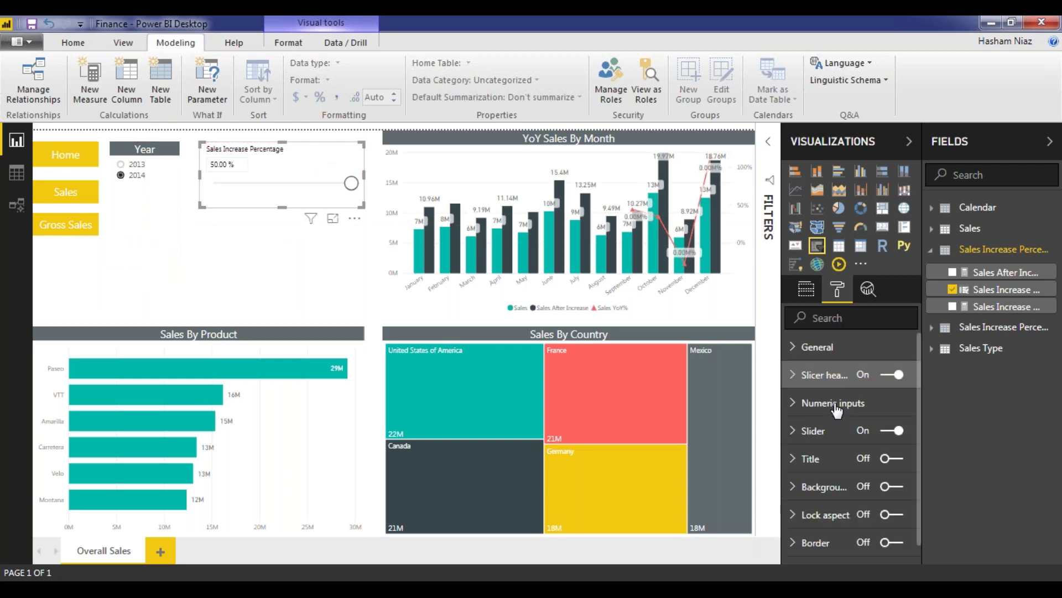
pyautogui.click(892, 374)
# - Turn on the Sales Increase Percentage slicer's title and set its text to "% Sales Increase"
pyautogui.click(892, 458)
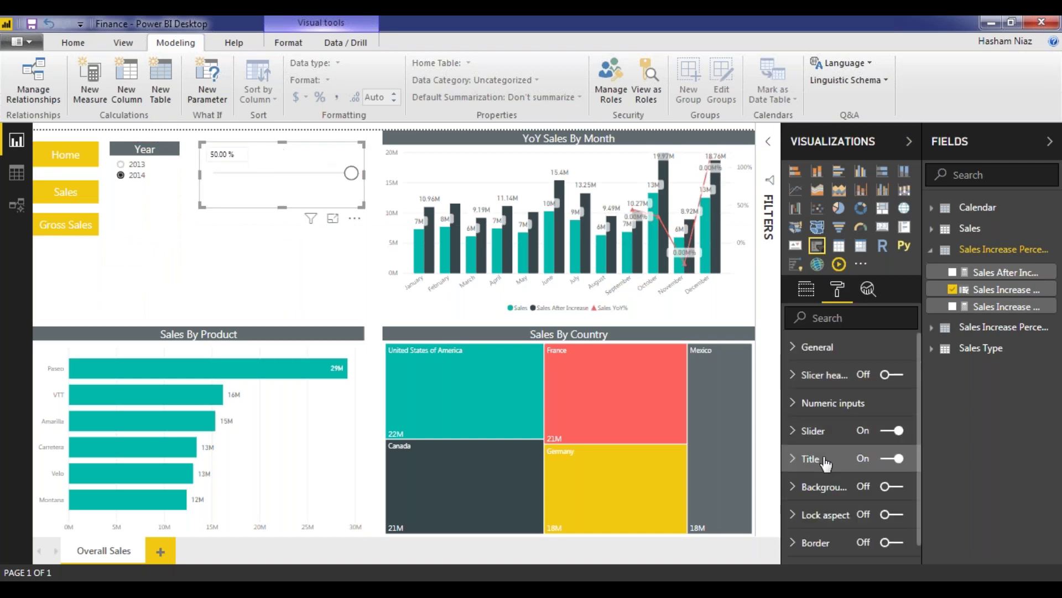
pyautogui.click(826, 463)
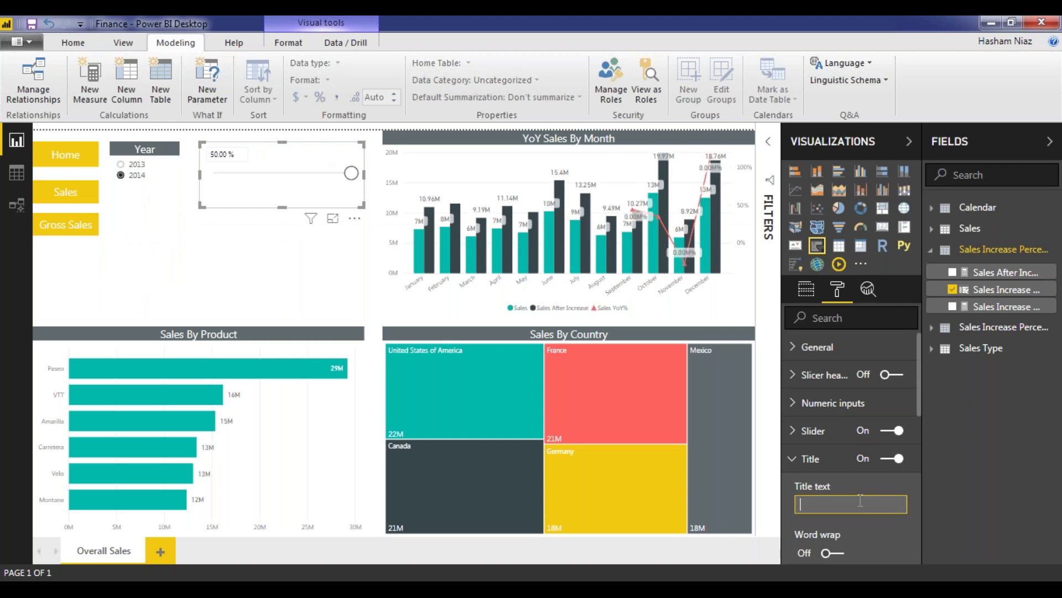
pyautogui.write('% Sales Increase')
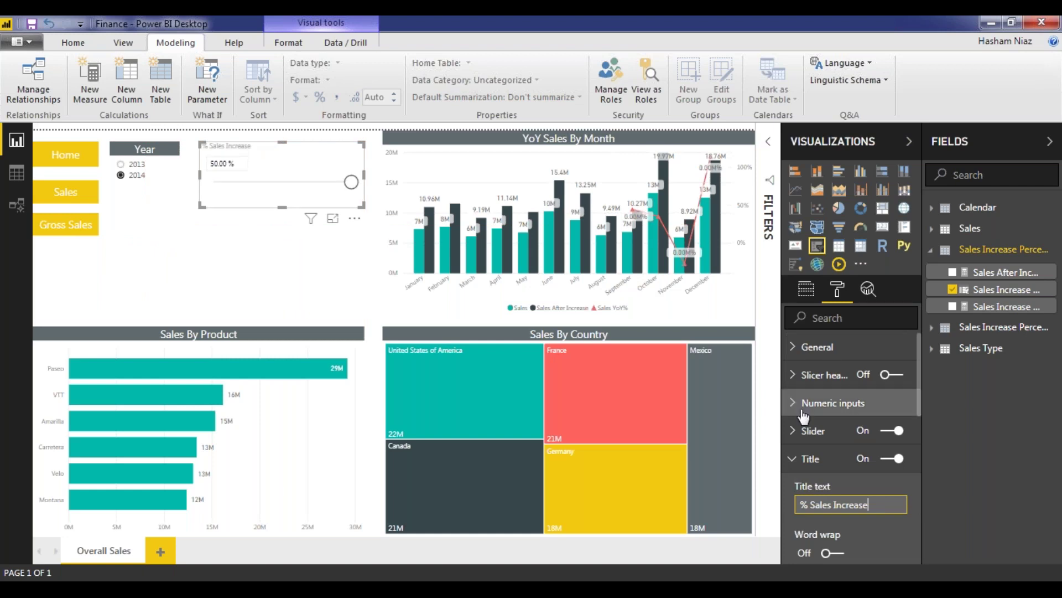
pyautogui.click(834, 468)
pyautogui.click(834, 467)
pyautogui.scroll(-2, 835, 476)
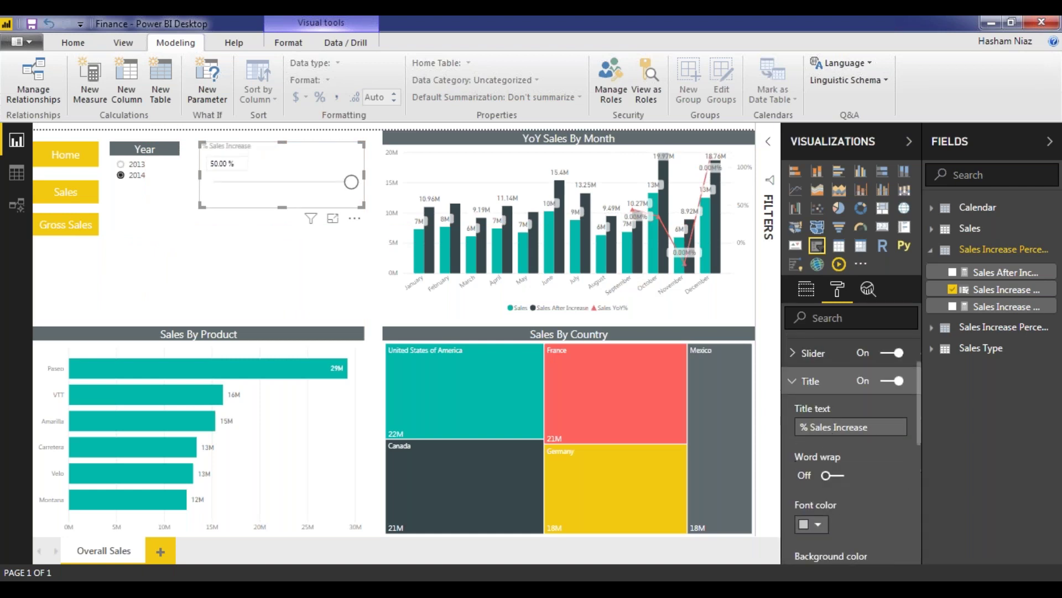
# - Format the % Sales Increase slicer title centred at text size 14, with white font on a dark grey background
pyautogui.scroll(-4, 840, 481)
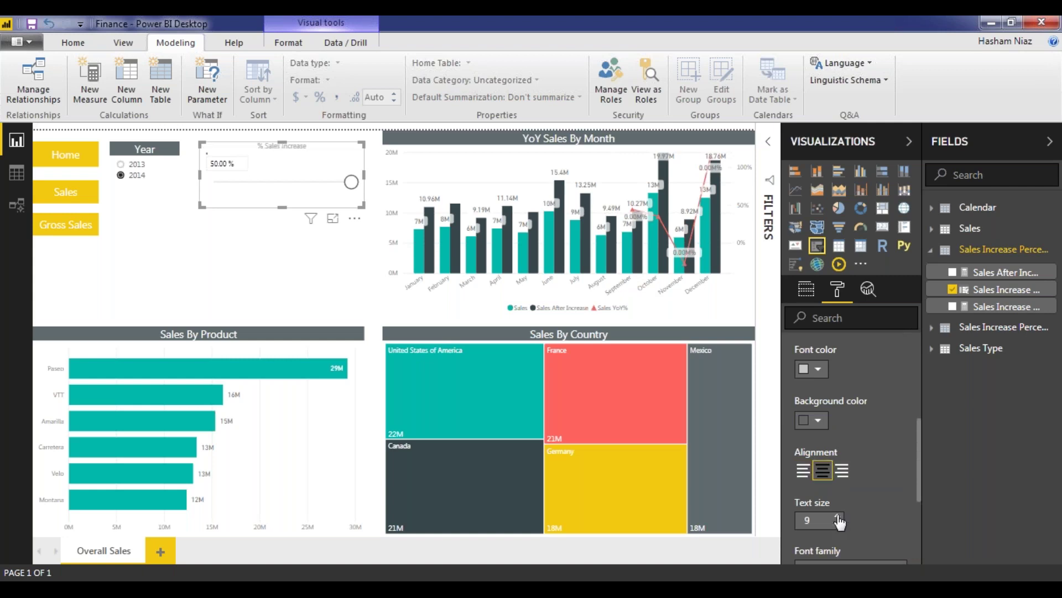
pyautogui.click(839, 518)
pyautogui.click(839, 517)
pyautogui.click(839, 517)
pyautogui.click(839, 517)
pyautogui.click(839, 518)
pyautogui.click(817, 368)
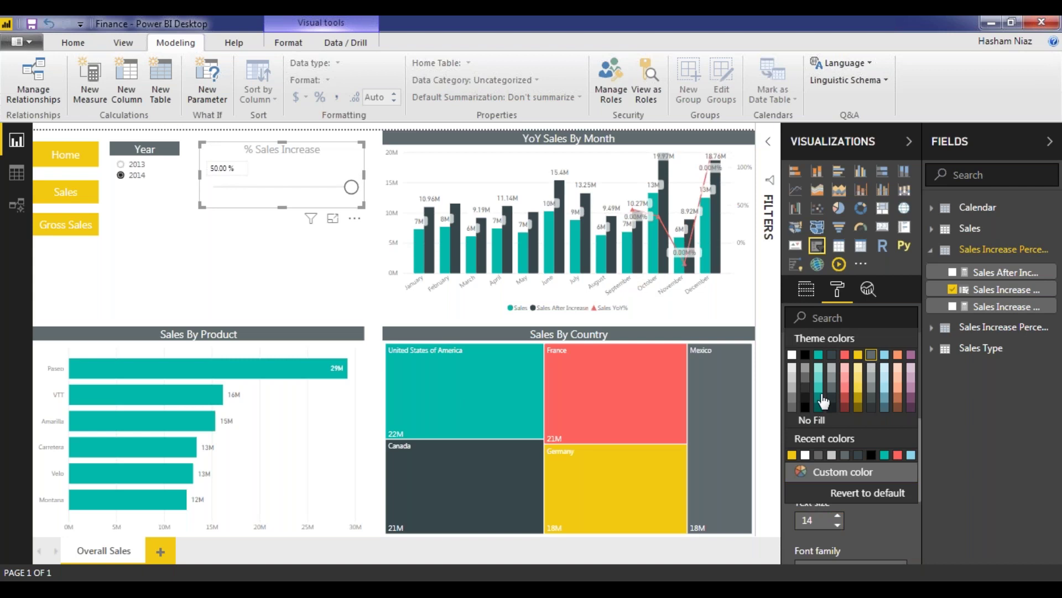
pyautogui.click(823, 397)
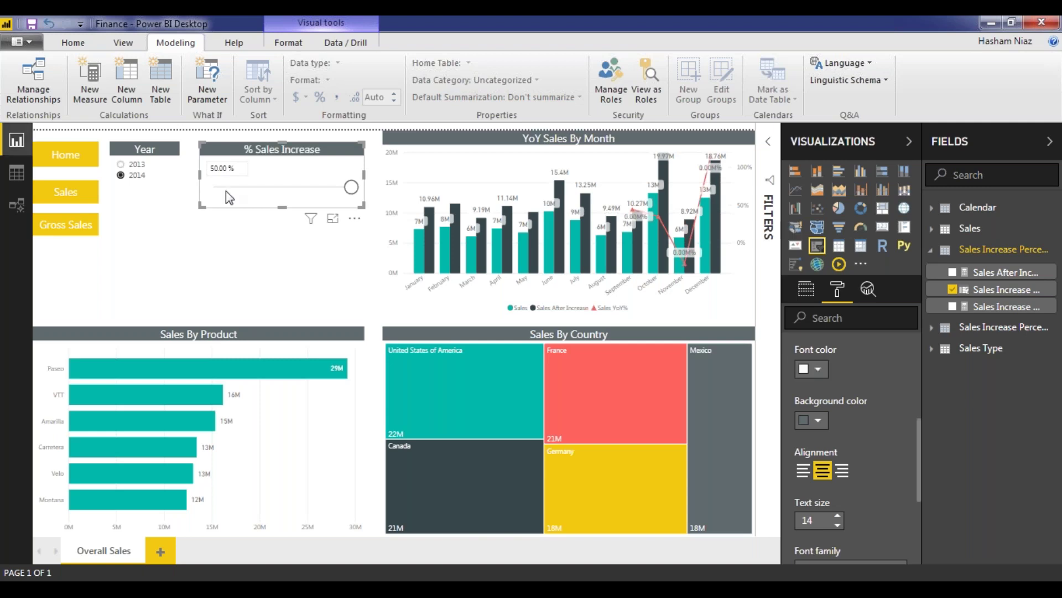
# - Set the % Sales Increase slicer to 10% and save the Finance report
pyautogui.click(227, 188)
pyautogui.click(32, 24)
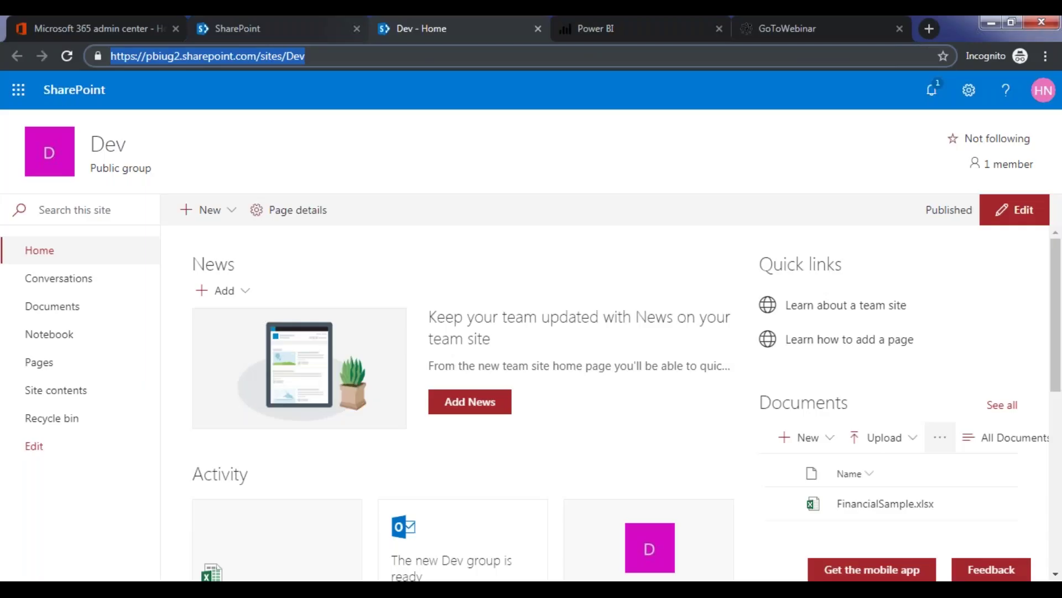
# - Switch to the Power BI service in the browser and start creating an app workspace with the improved workspaces preview
pyautogui.click(620, 29)
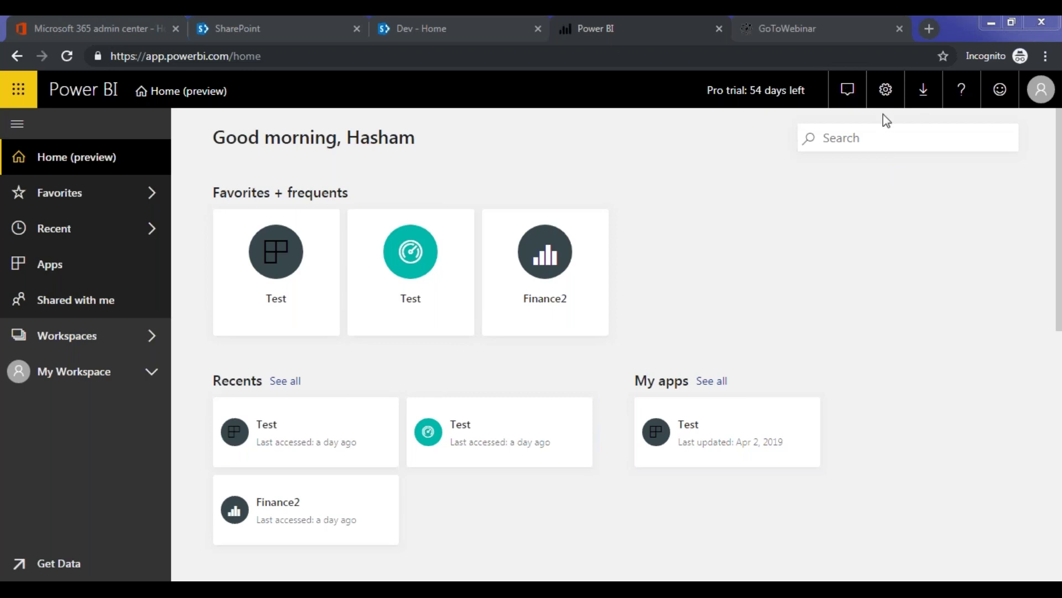
pyautogui.click(141, 343)
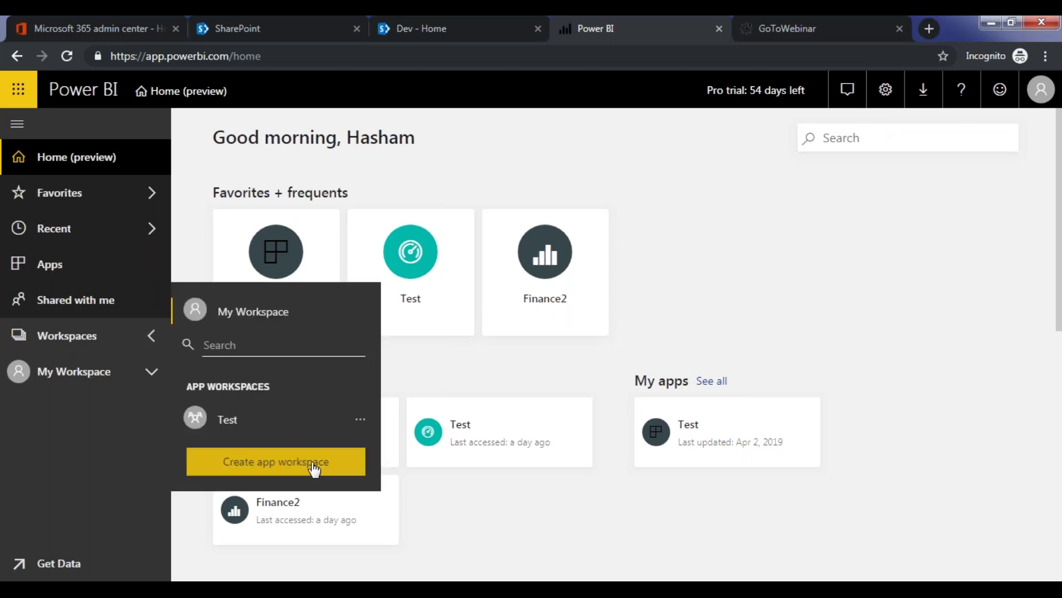
pyautogui.click(315, 467)
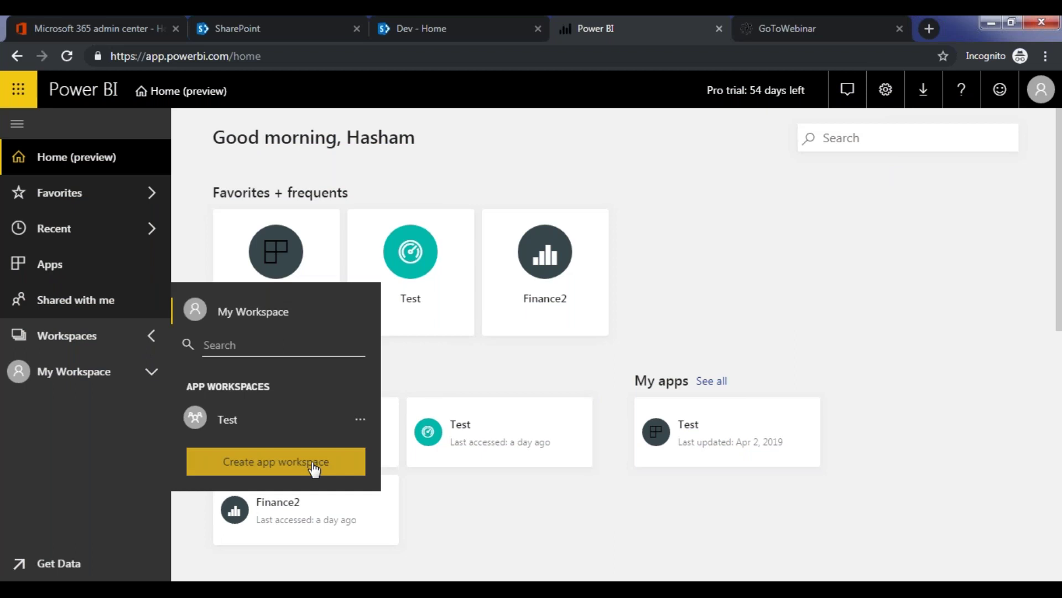
pyautogui.click(315, 468)
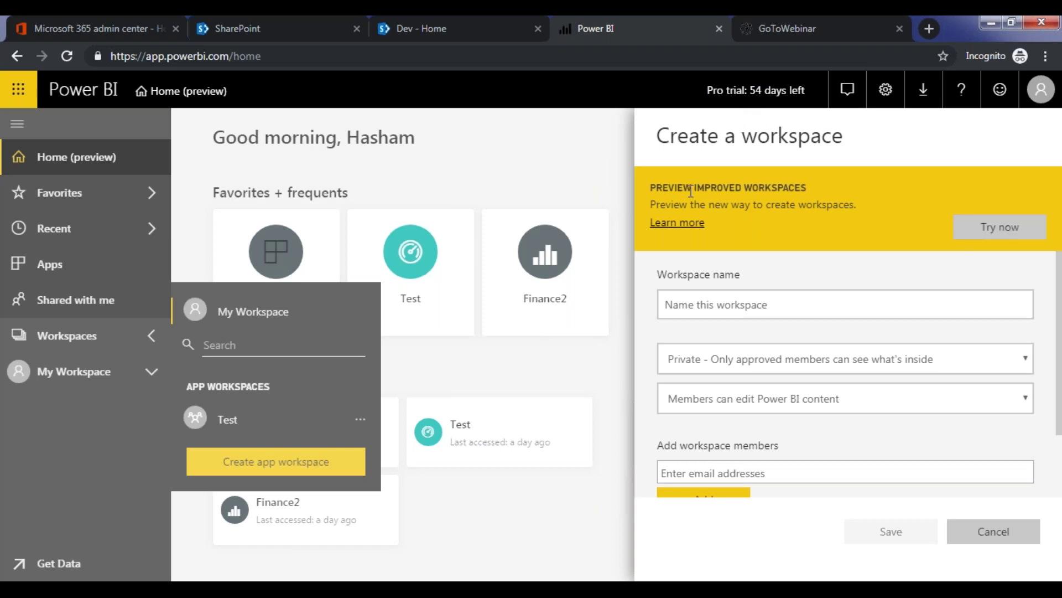
pyautogui.click(992, 232)
# - Name the workspace SQLPass, reuse SQLPass as its description, and save it
pyautogui.click(782, 309)
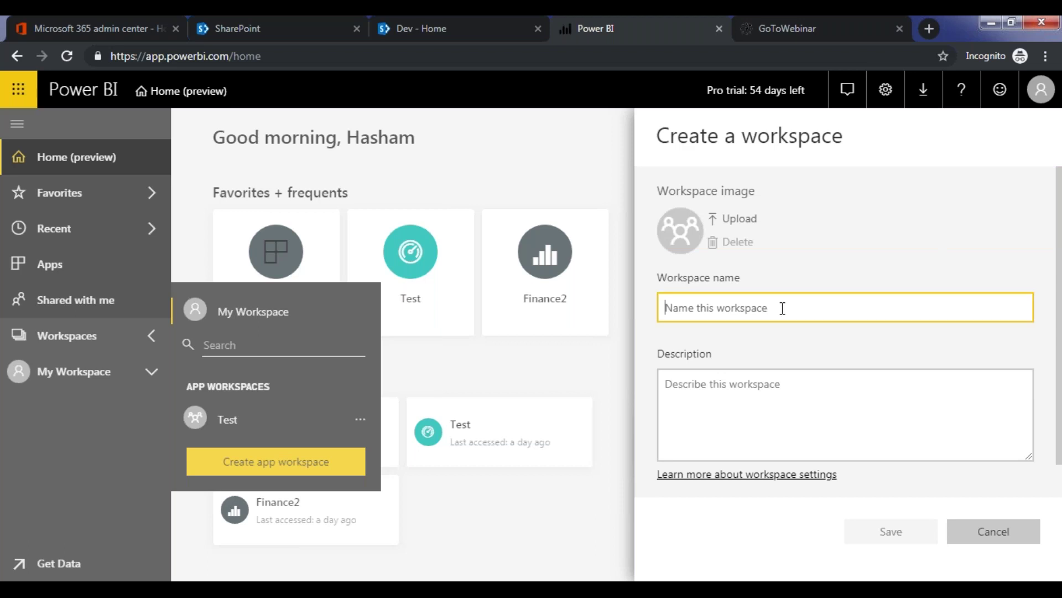
pyautogui.write('SQLPas')
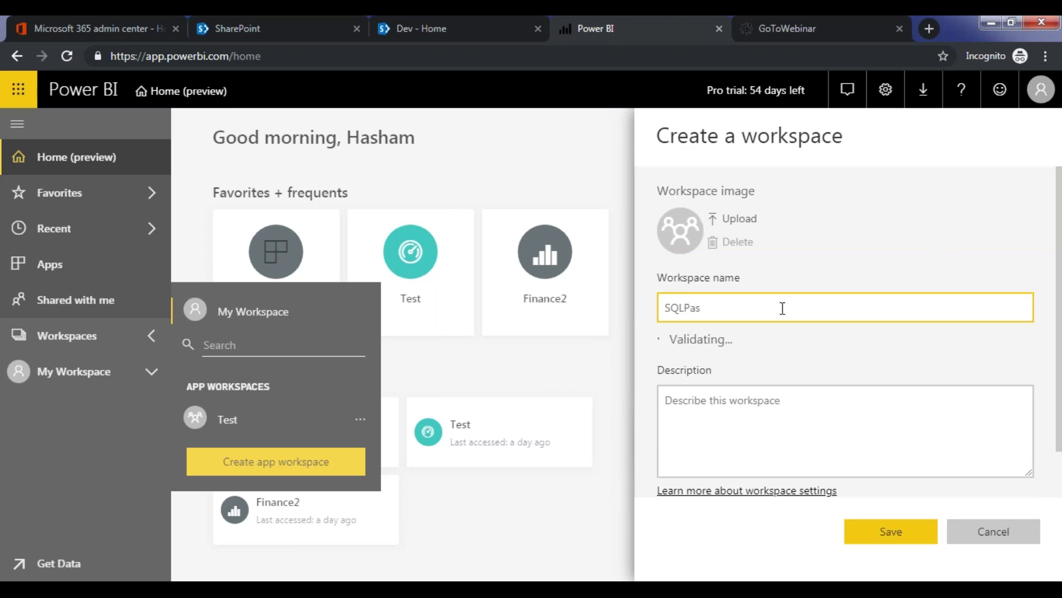
pyautogui.write('s')
pyautogui.doubleClick(783, 309)
pyautogui.hotkey('ctrl', 'c')
pyautogui.click(778, 414)
pyautogui.hotkey('ctrl', 'v')
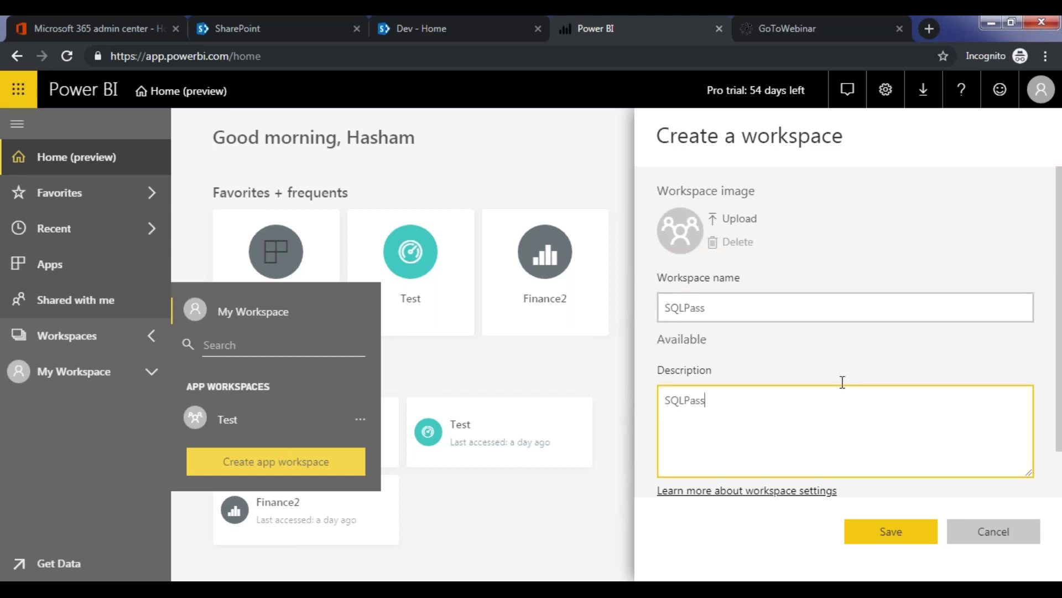
pyautogui.scroll(-1, 778, 327)
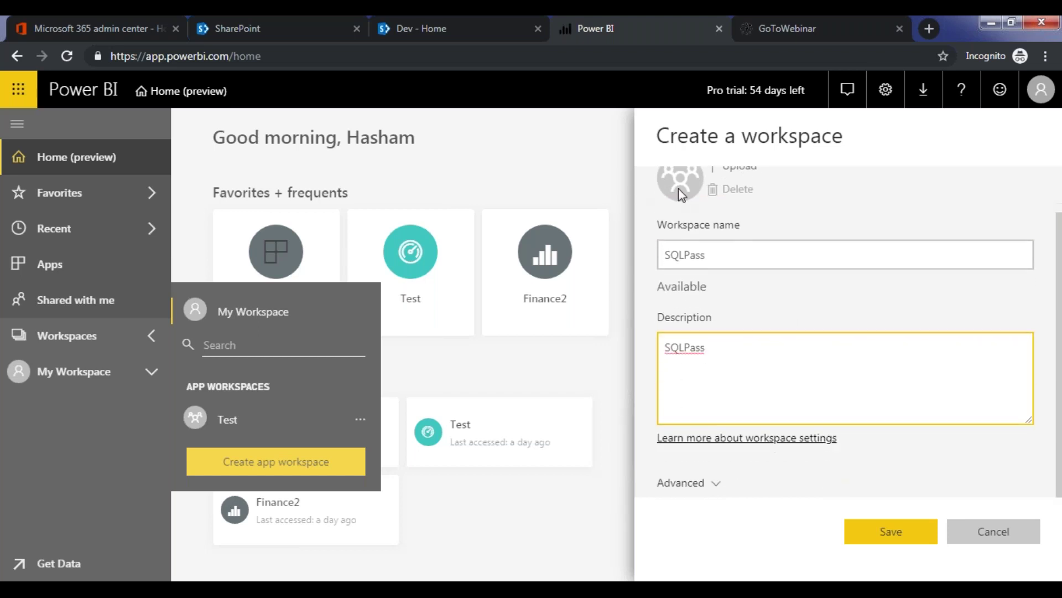
pyautogui.click(880, 526)
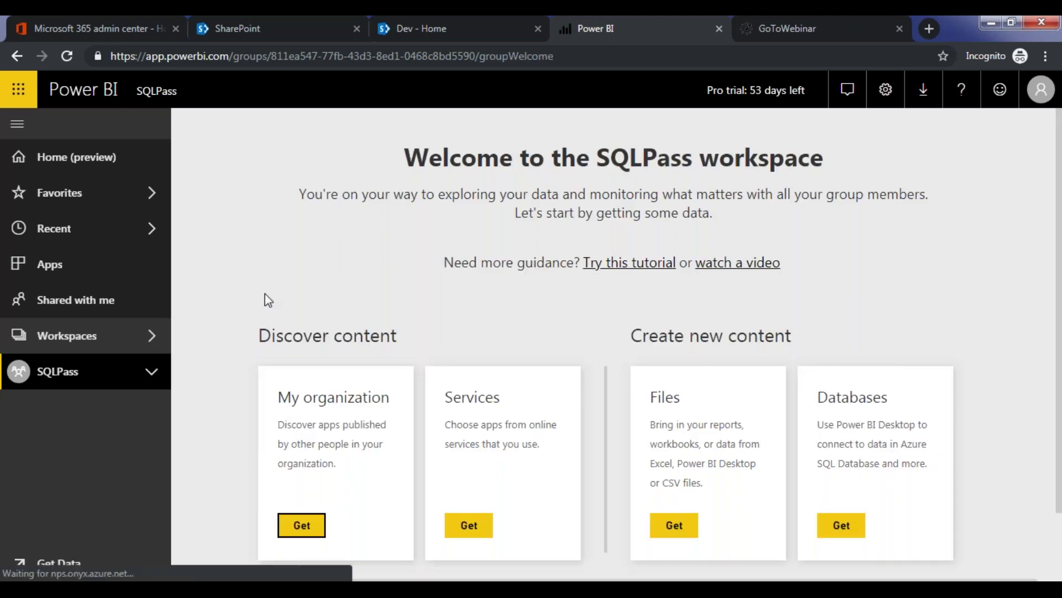
# - Dismiss the feedback survey and examine the SQLPass workspace's content list and the service settings
pyautogui.click(149, 378)
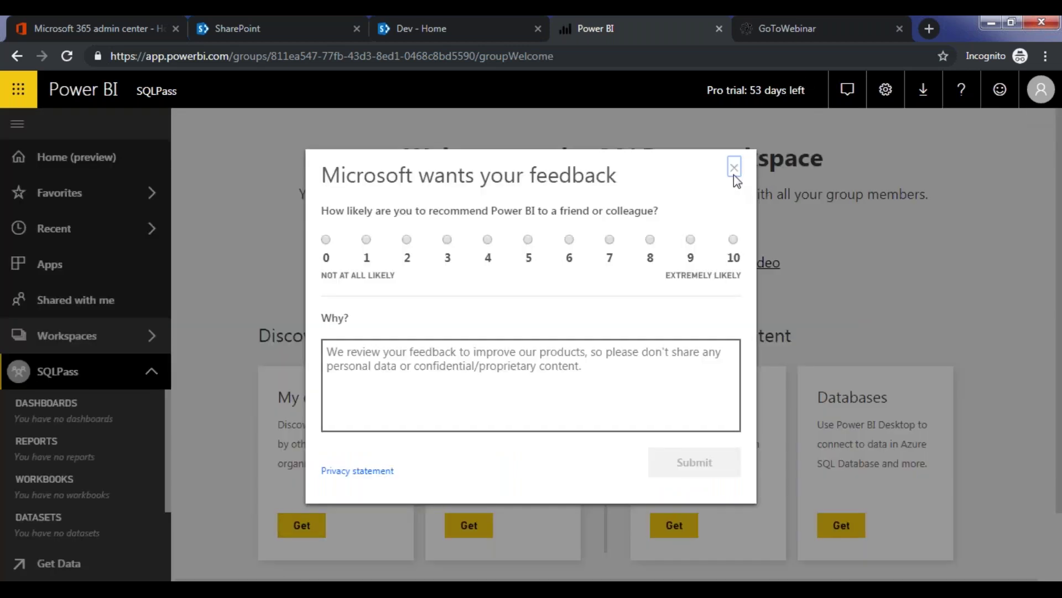
pyautogui.click(734, 167)
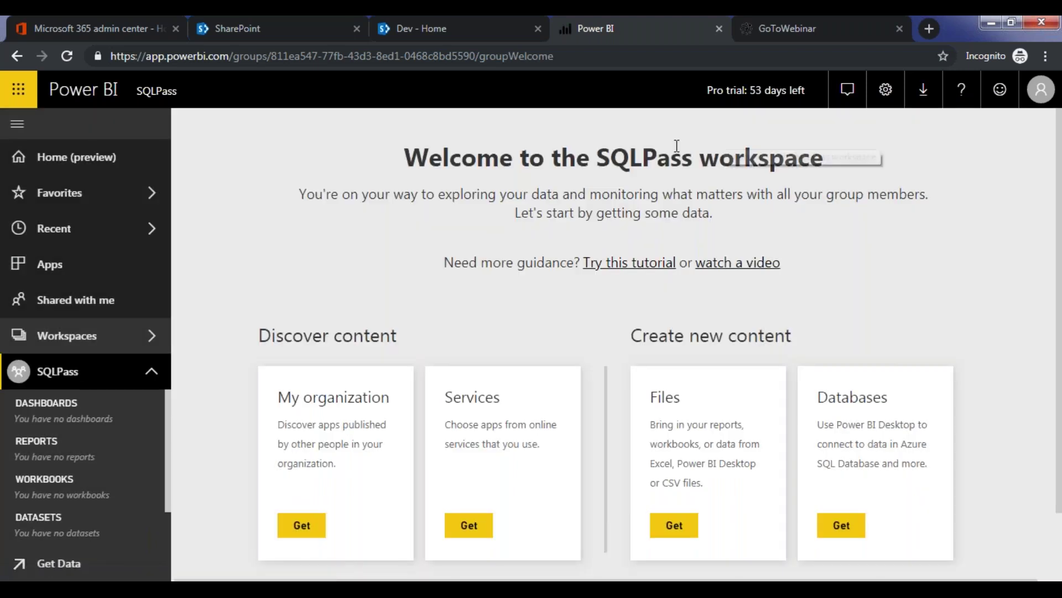
pyautogui.click(81, 380)
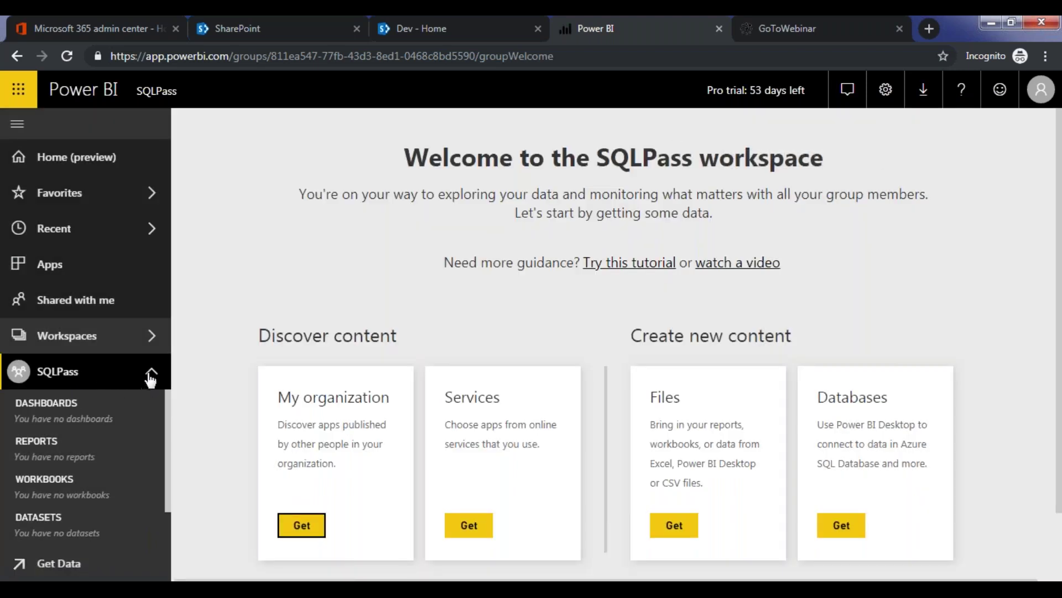
pyautogui.click(150, 376)
pyautogui.click(83, 370)
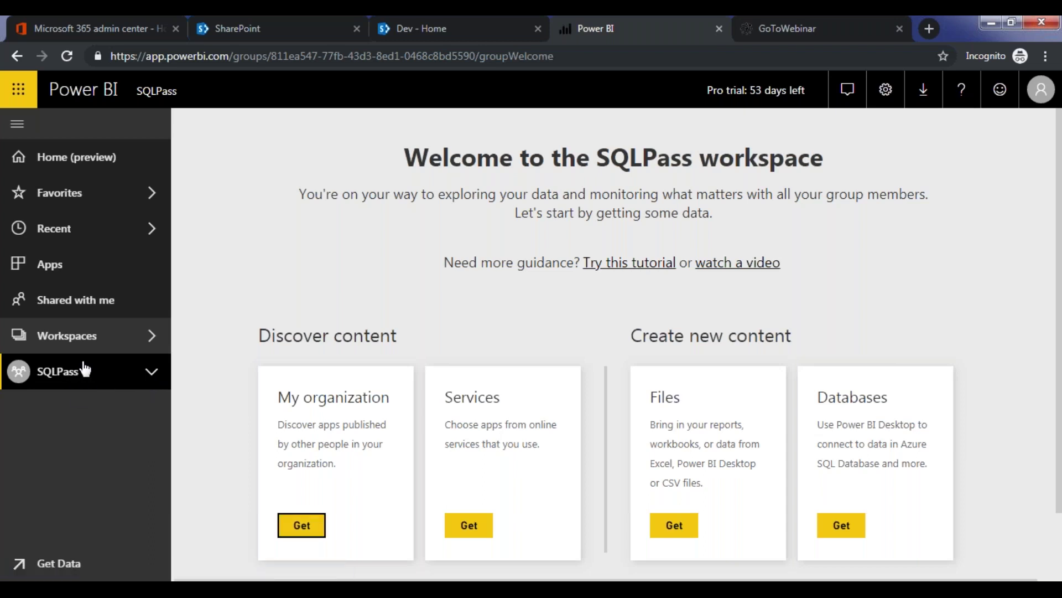
pyautogui.click(887, 92)
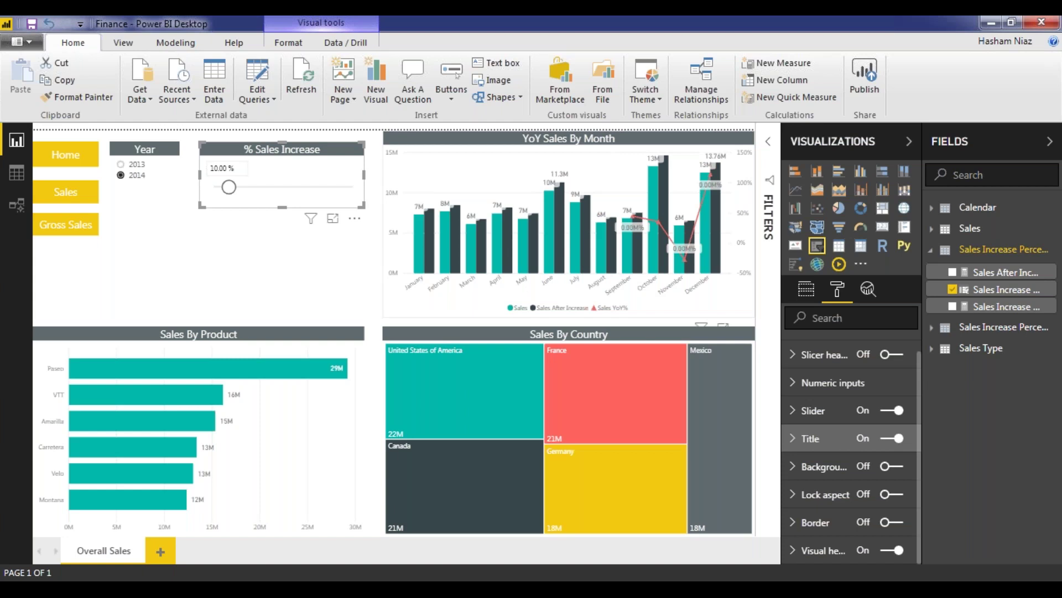
# - Switch to Power BI Desktop and open the phone layout of the Overall Sales page
pyautogui.click(122, 43)
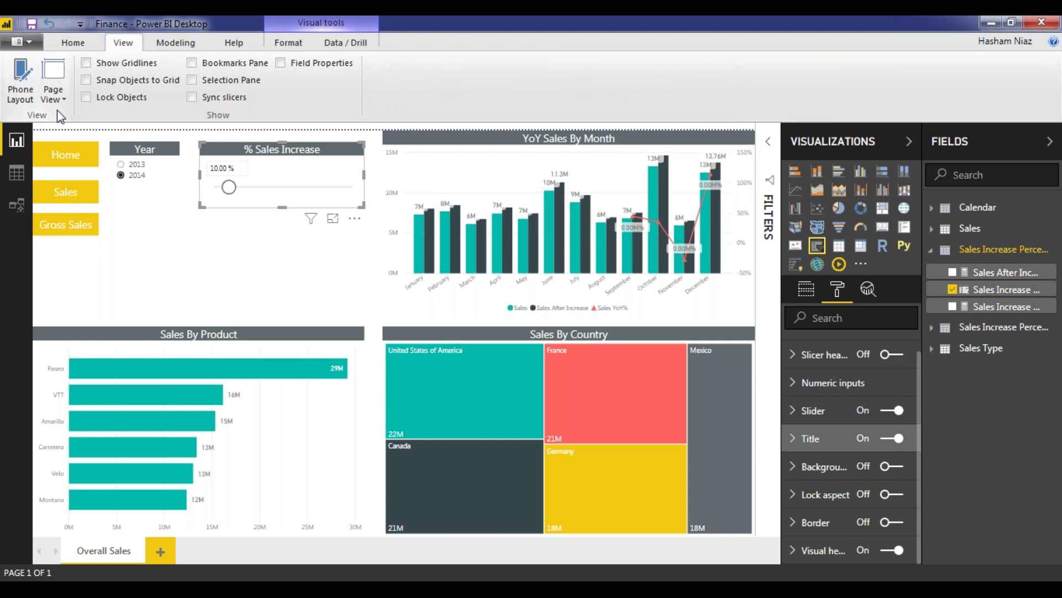
pyautogui.click(21, 83)
# - Try placing a shortened Year slicer, the YoY Sales By Month chart and the Gross Sales/Sales slicer on the phone canvas
pyautogui.moveTo(840, 226); pyautogui.dragTo(360, 266)
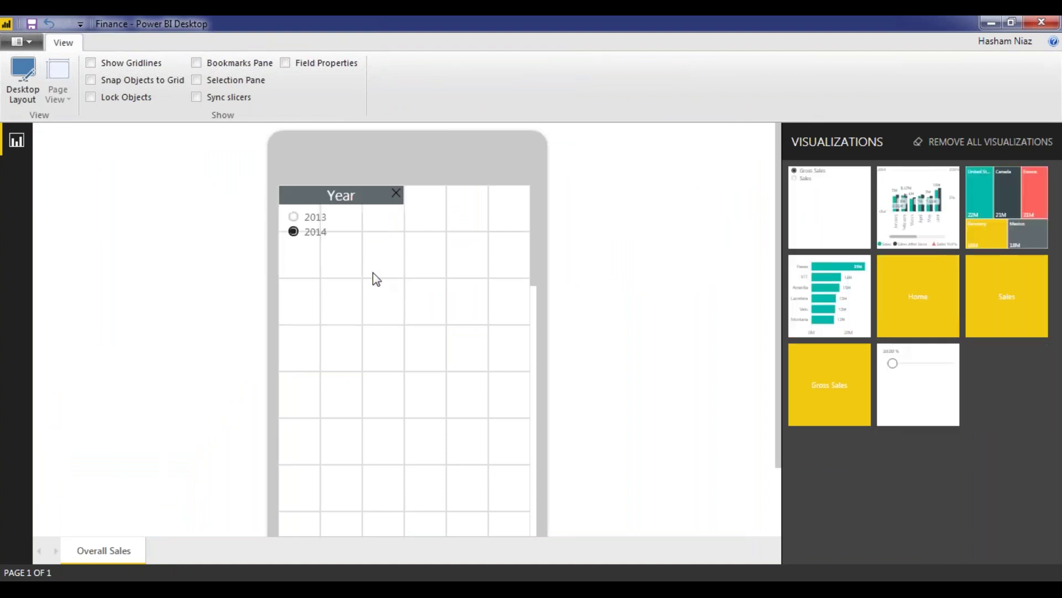
pyautogui.moveTo(954, 197); pyautogui.dragTo(562, 252)
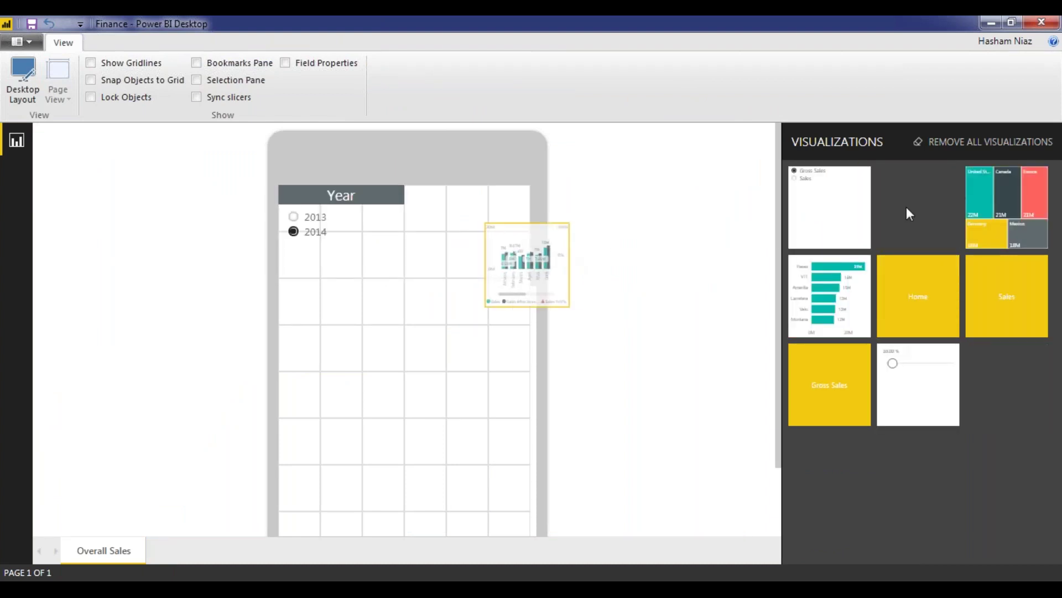
pyautogui.moveTo(829, 210); pyautogui.dragTo(466, 257)
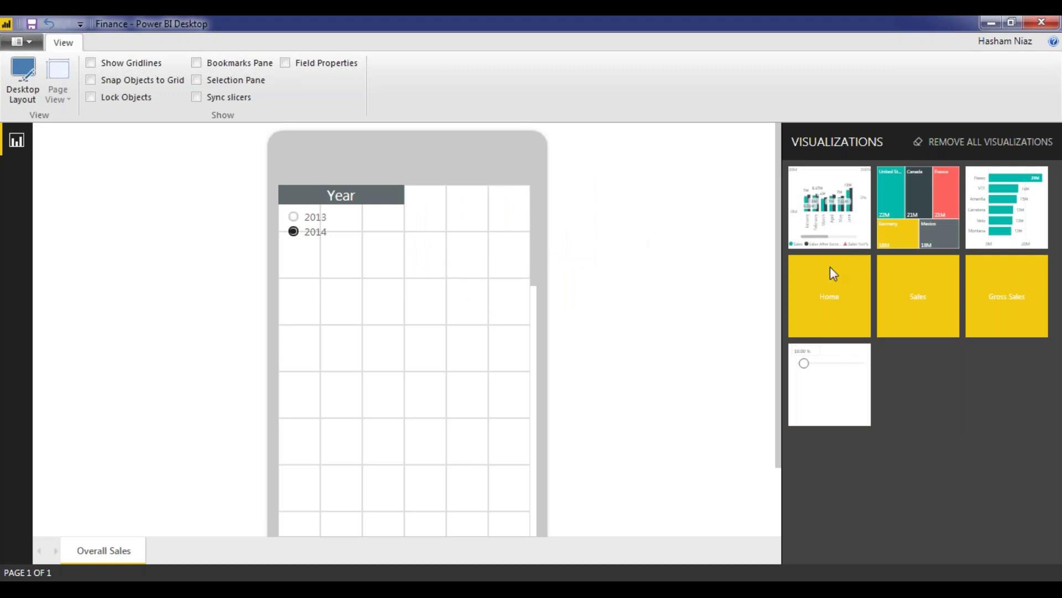
pyautogui.moveTo(402, 325); pyautogui.dragTo(398, 276)
pyautogui.scroll(-1, 514, 346)
pyautogui.scroll(-5, 514, 347)
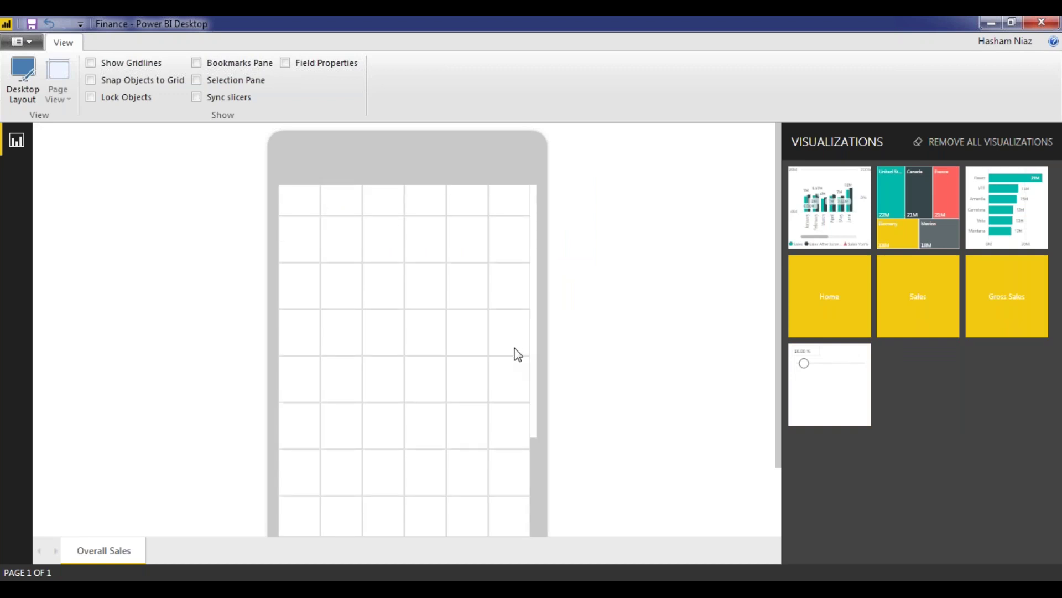
# - Clear all visualizations from the phone canvas, place the Year slicer once more, and clear the canvas again
pyautogui.click(966, 145)
pyautogui.click(606, 359)
pyautogui.moveTo(824, 205); pyautogui.dragTo(341, 236)
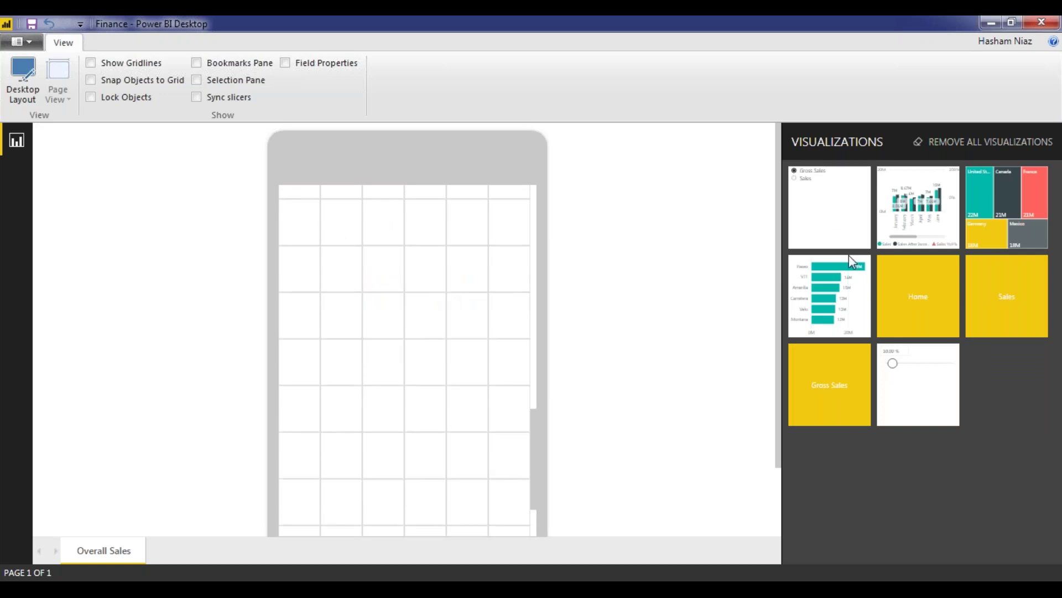
pyautogui.click(972, 143)
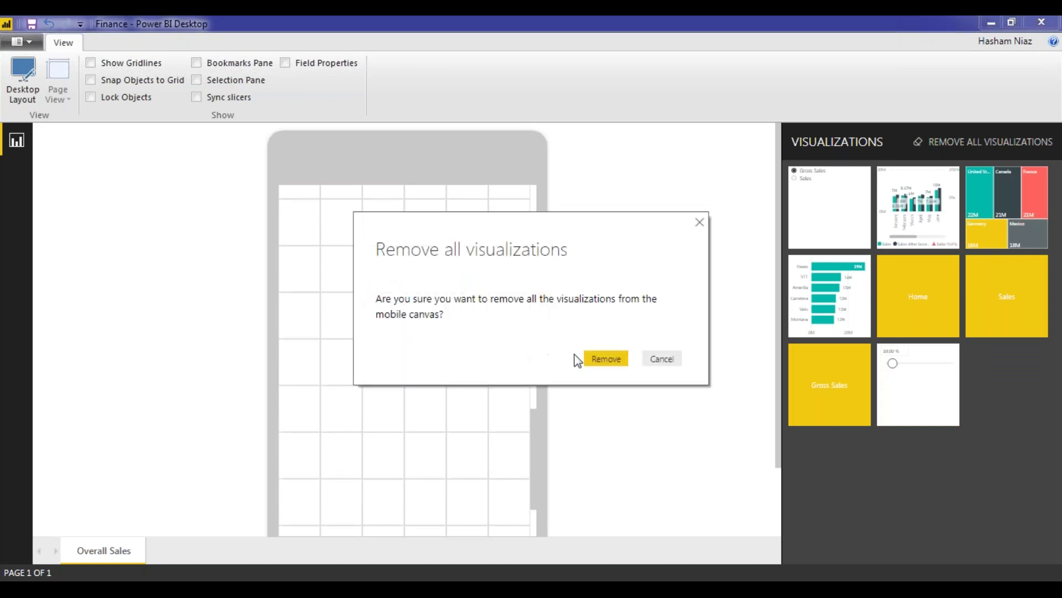
pyautogui.click(589, 358)
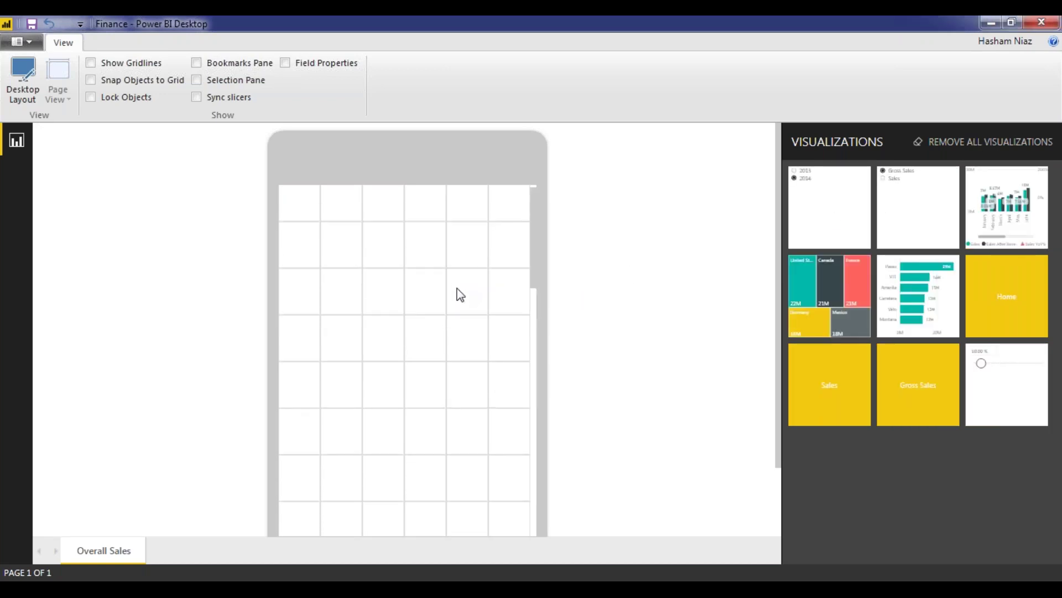
# - Place the Year slicer at the phone canvas's upper-left corner, shorten it to two grid rows, and add the Gross Sales/Sales slicer beside it
pyautogui.moveTo(856, 198); pyautogui.dragTo(410, 277)
pyautogui.moveTo(407, 319); pyautogui.dragTo(398, 267)
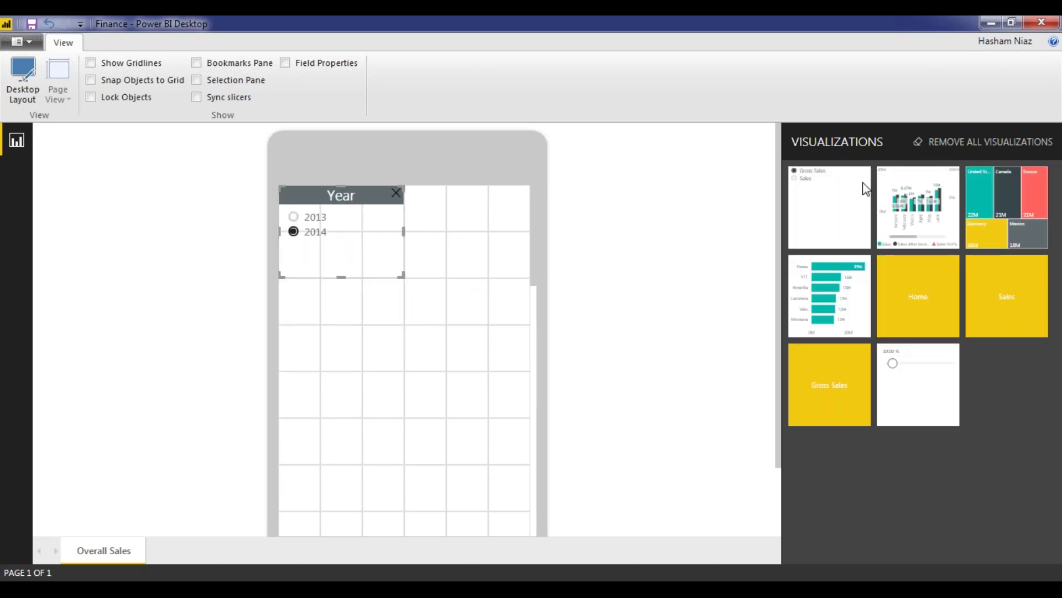
pyautogui.moveTo(613, 222); pyautogui.dragTo(477, 226)
# - Place the YoY Sales By Month chart on the phone canvas directly beneath the Year slicer
pyautogui.scroll(-5, 514, 330)
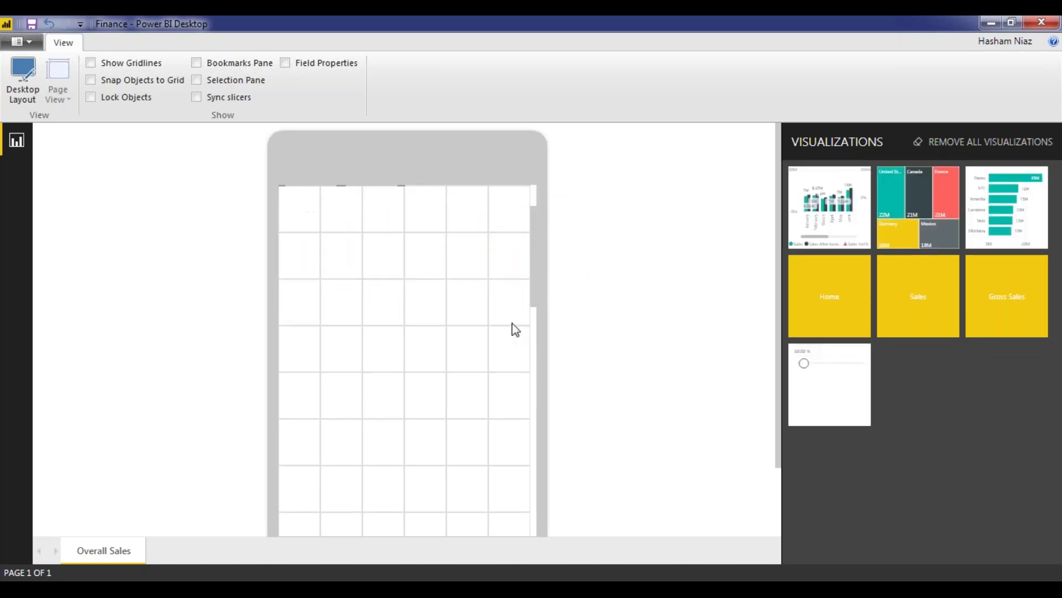
pyautogui.scroll(-2, 514, 335)
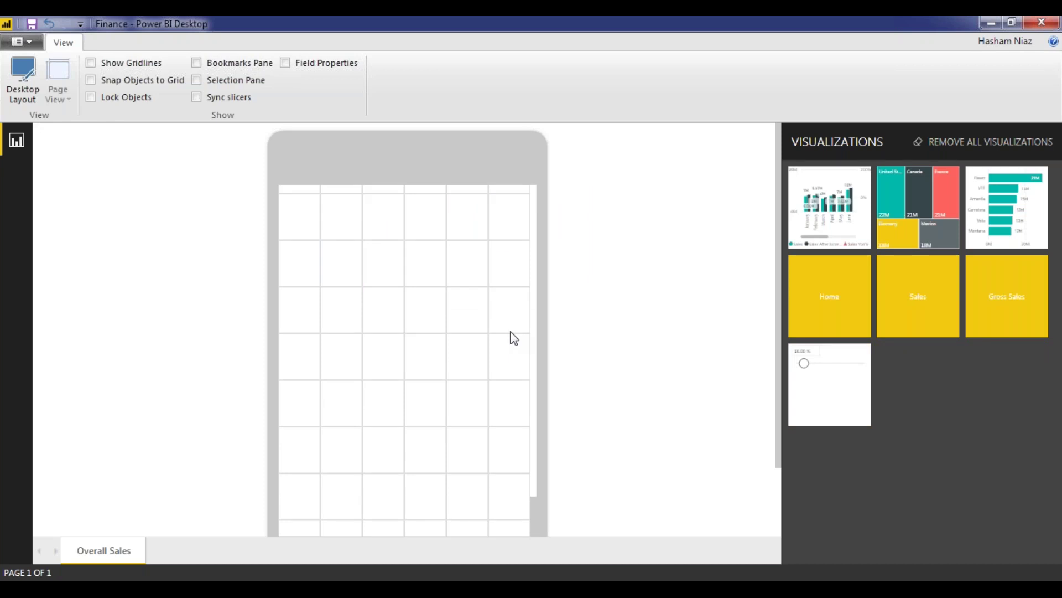
pyautogui.scroll(7, 514, 332)
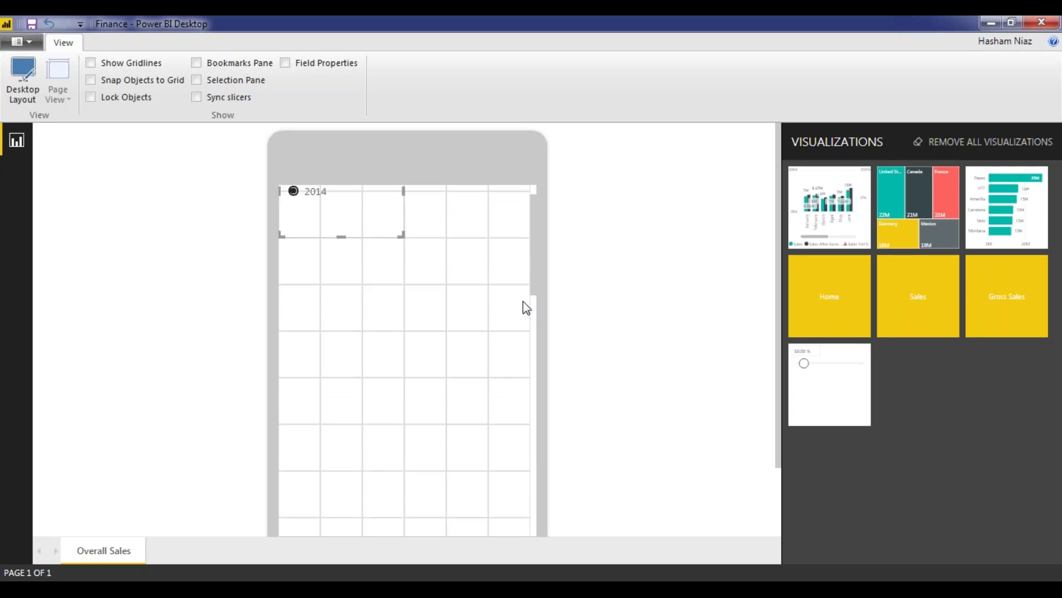
pyautogui.moveTo(845, 227); pyautogui.dragTo(345, 350)
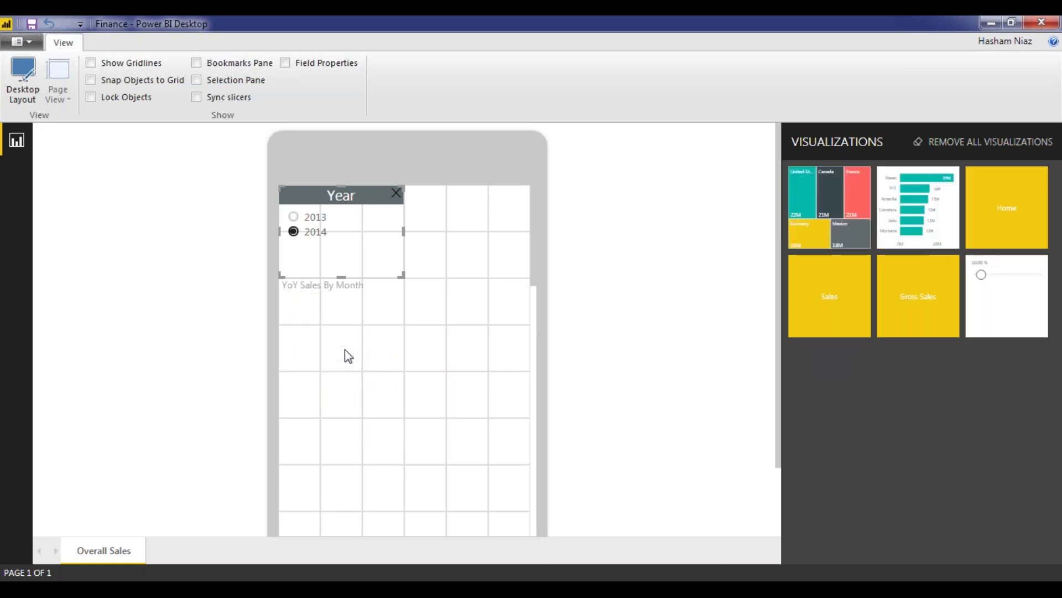
# - Enlarge the YoY Sales By Month chart on the phone canvas to full width and five grid rows tall
pyautogui.moveTo(402, 416); pyautogui.dragTo(526, 460)
pyautogui.scroll(-3, 402, 382)
pyautogui.moveTo(403, 382); pyautogui.dragTo(410, 431)
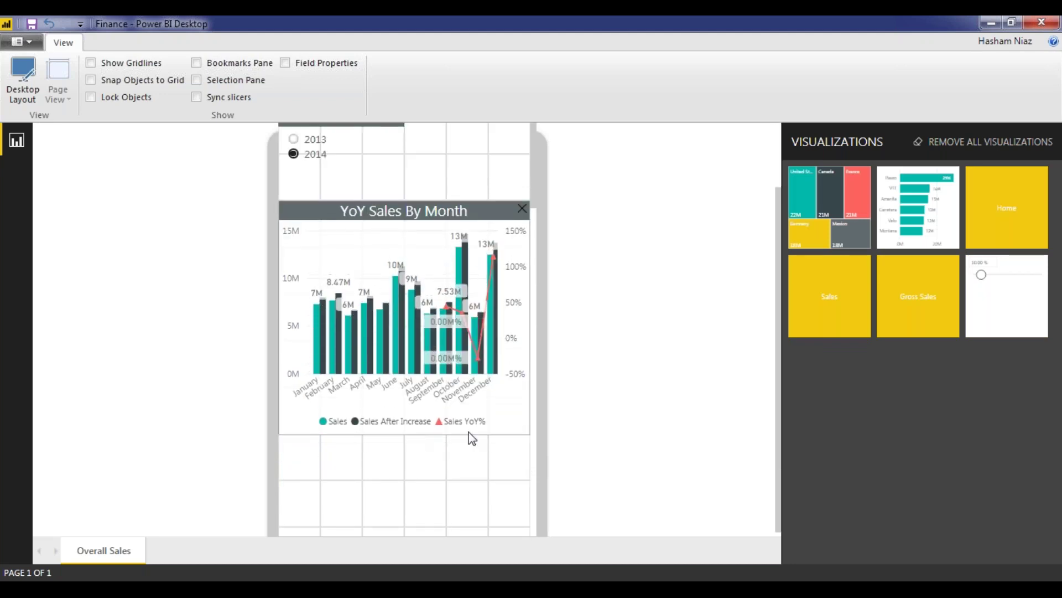
# - Place the Sales By Product chart beneath YoY Sales By Month and enlarge it to full width and five grid rows
pyautogui.moveTo(883, 243); pyautogui.dragTo(327, 504)
pyautogui.scroll(-4, 385, 509)
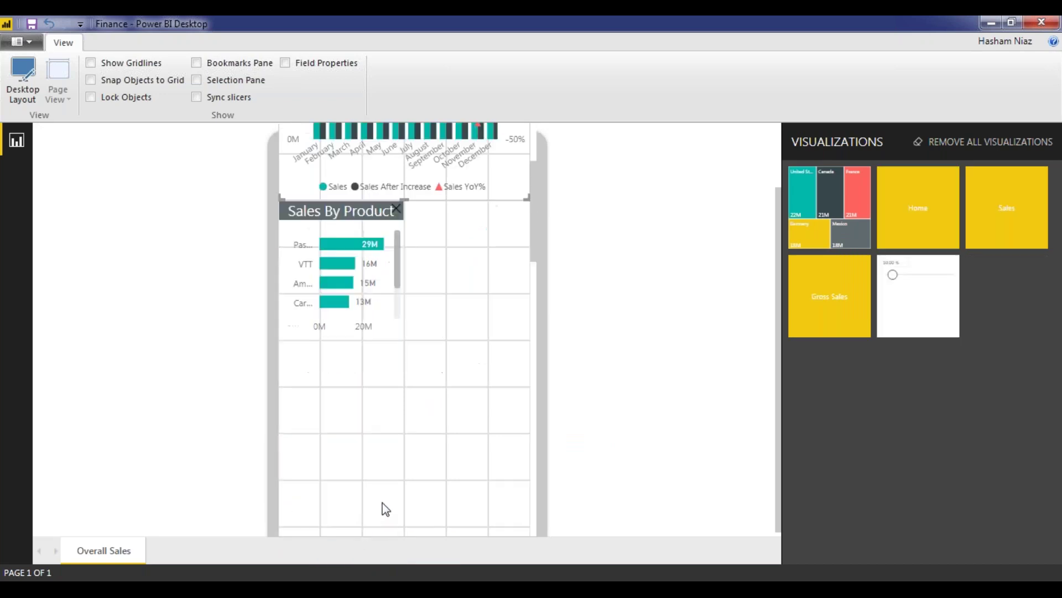
pyautogui.moveTo(401, 333); pyautogui.dragTo(523, 434)
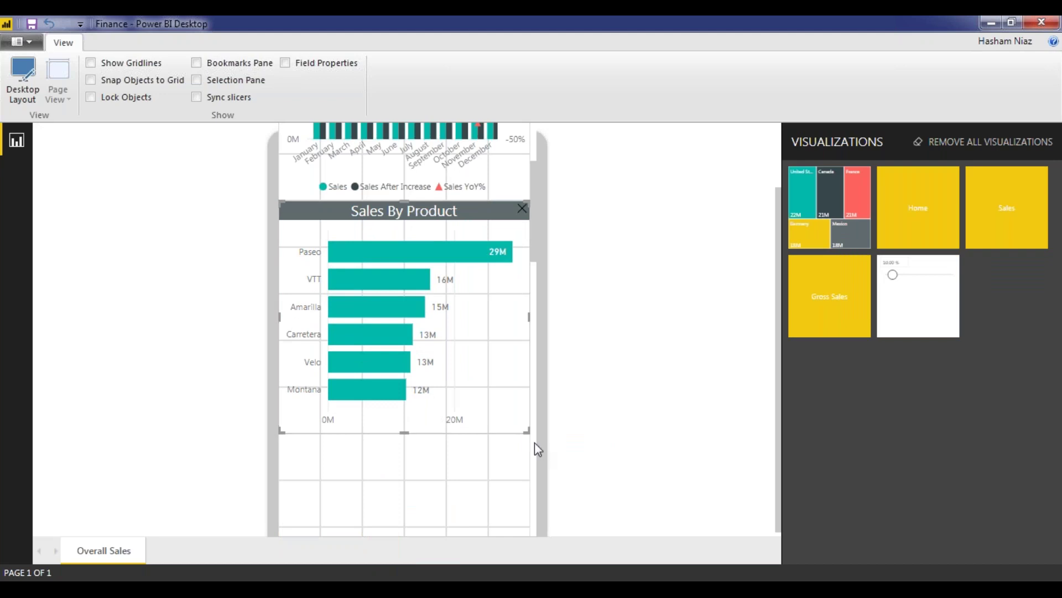
# - Place the Sales By Country treemap beneath Sales By Product and widen it to the full phone canvas width
pyautogui.scroll(-3, 534, 442)
pyautogui.moveTo(819, 211); pyautogui.dragTo(357, 346)
pyautogui.moveTo(399, 412); pyautogui.dragTo(557, 450)
pyautogui.scroll(2, 555, 444)
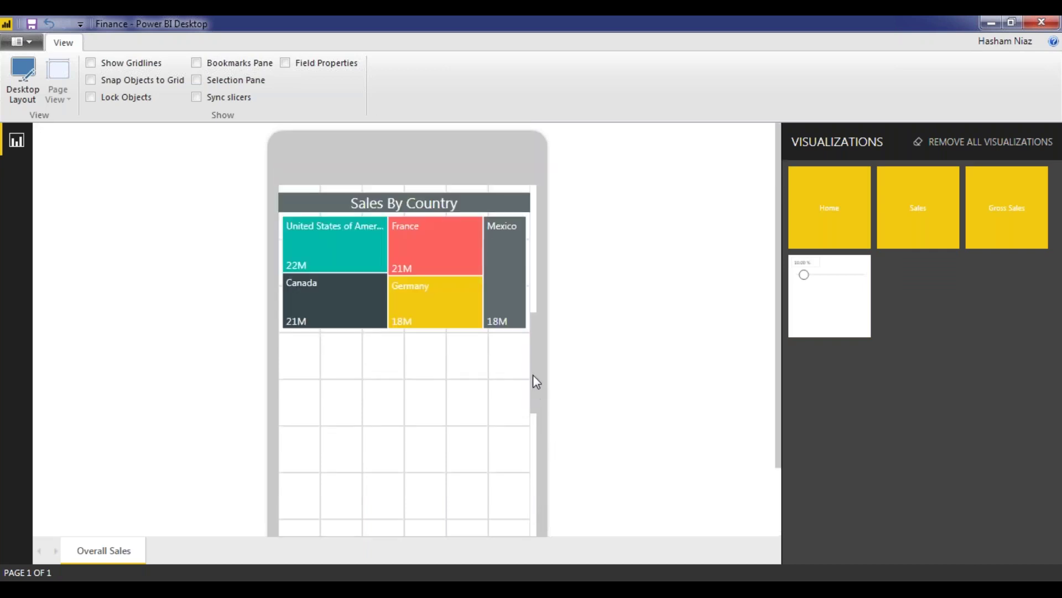
pyautogui.scroll(10, 532, 374)
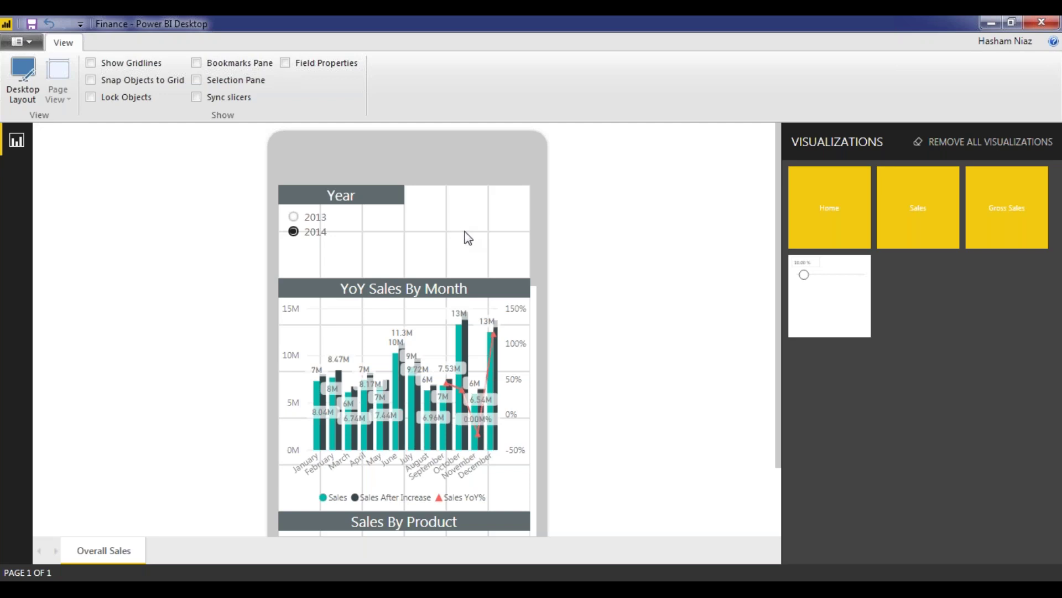
# - Return the report to the desktop layout, save the changes, and publish it to the SQLPass workspace
pyautogui.click(22, 81)
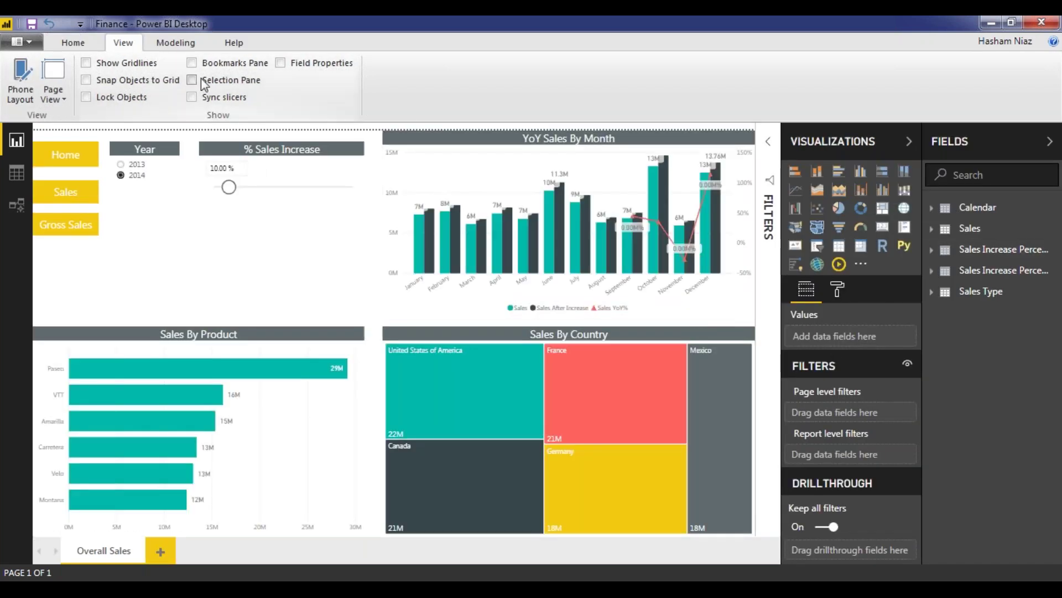
pyautogui.click(82, 44)
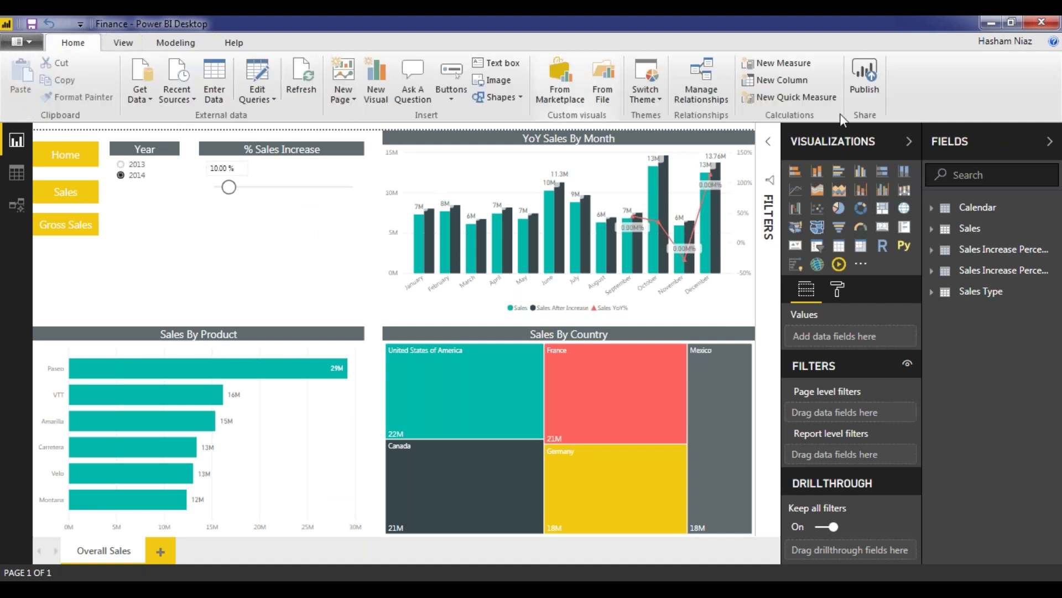
pyautogui.click(875, 91)
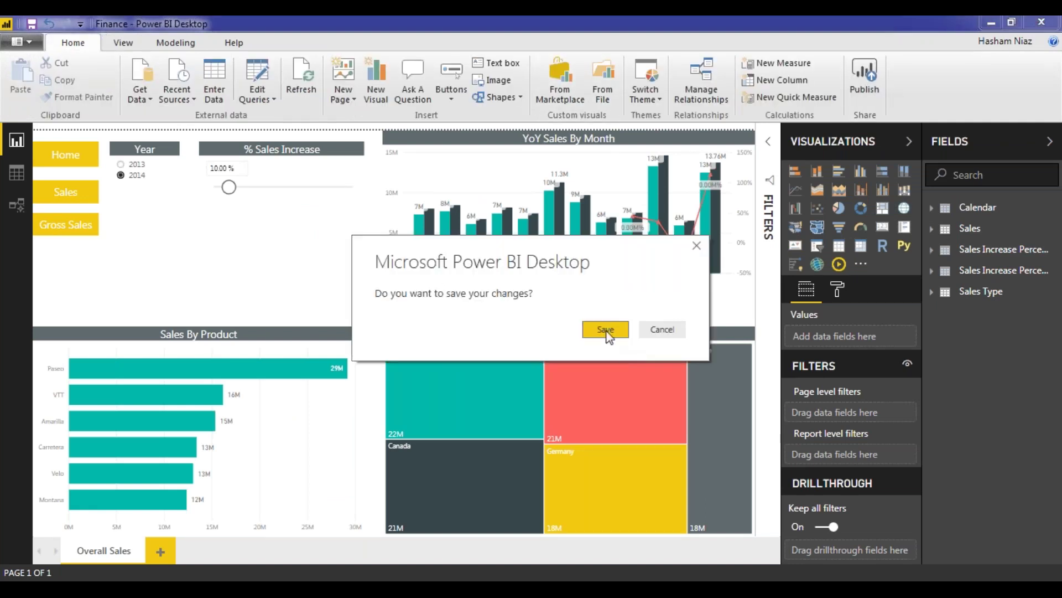
pyautogui.click(606, 331)
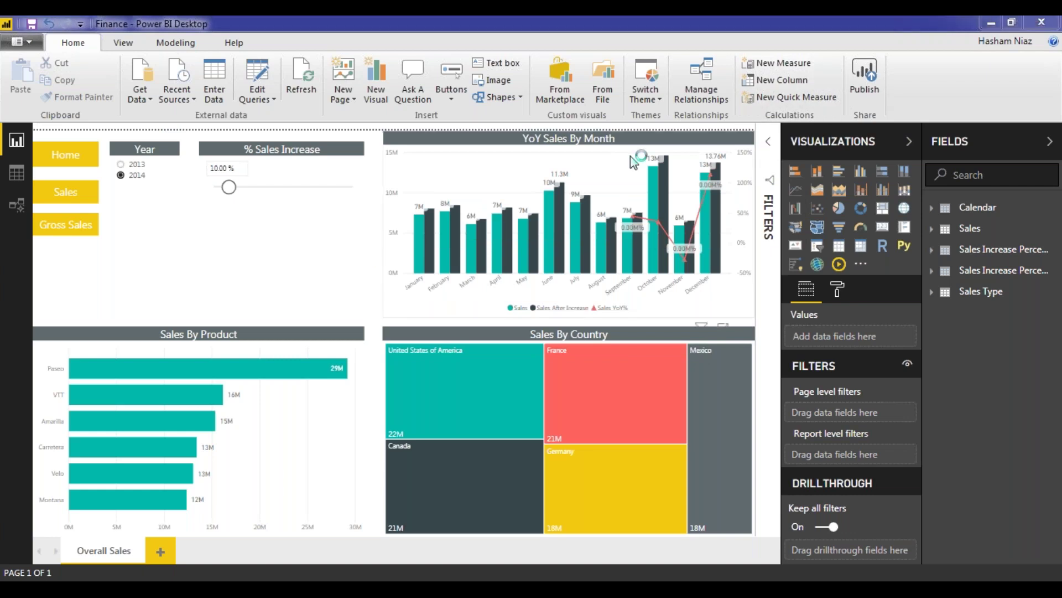
pyautogui.click(357, 275)
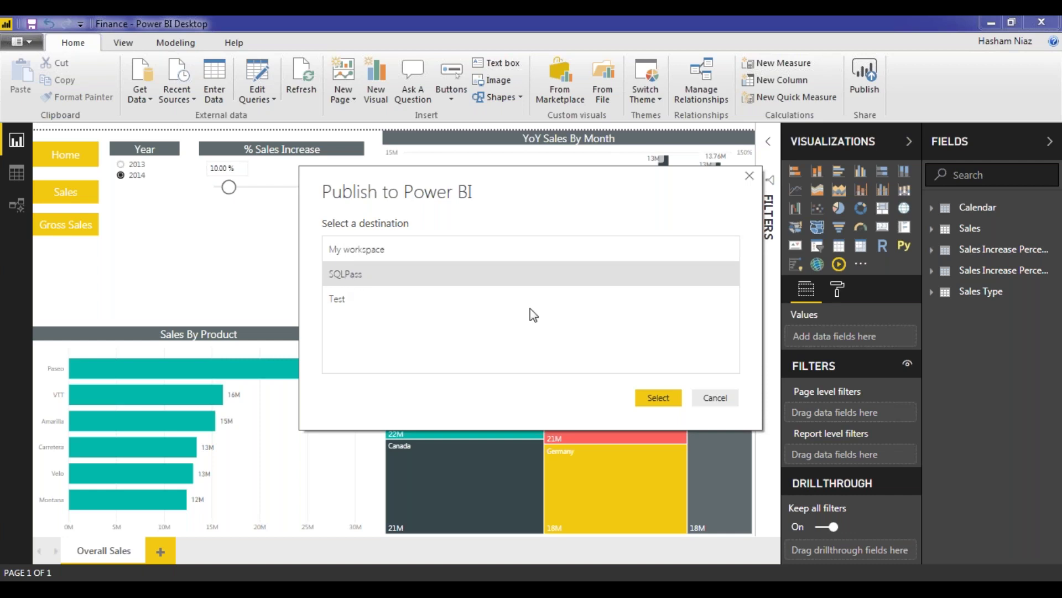
pyautogui.click(667, 404)
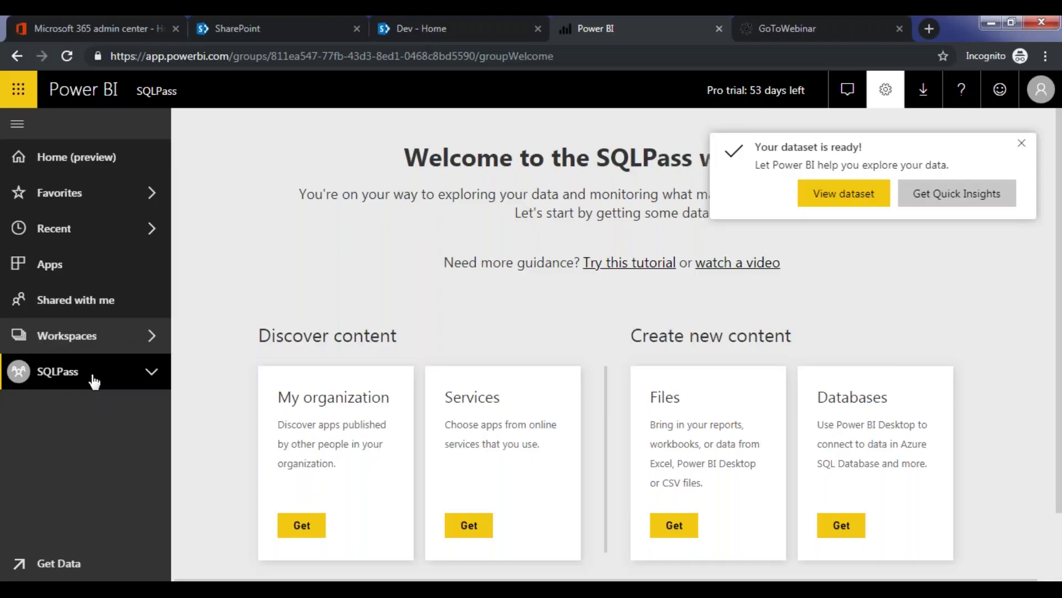
# - In the Power BI service in the browser, open the Finance report from the SQLPass workspace
pyautogui.click(95, 381)
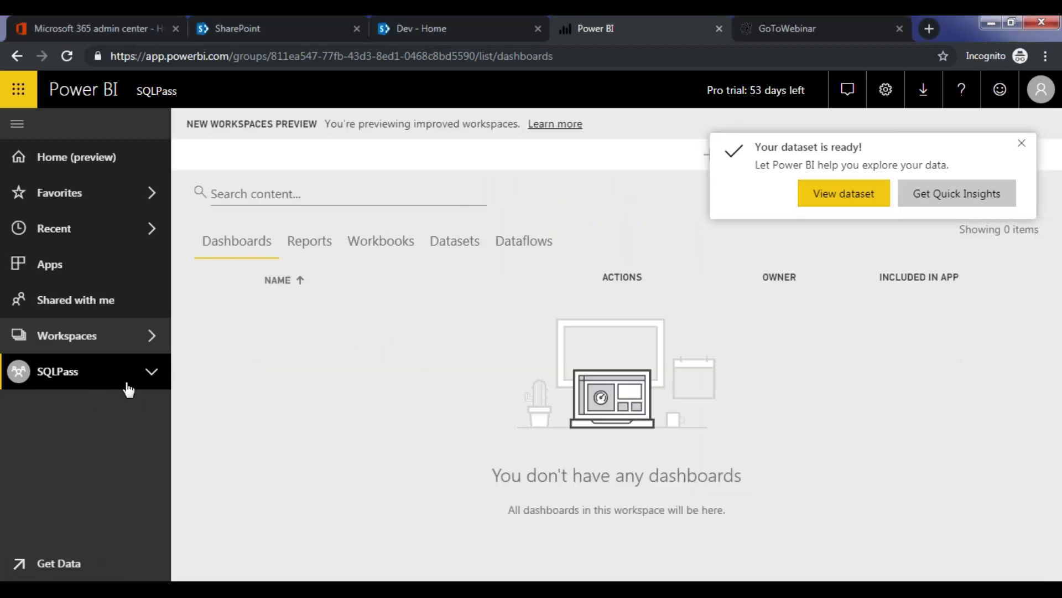
pyautogui.click(153, 377)
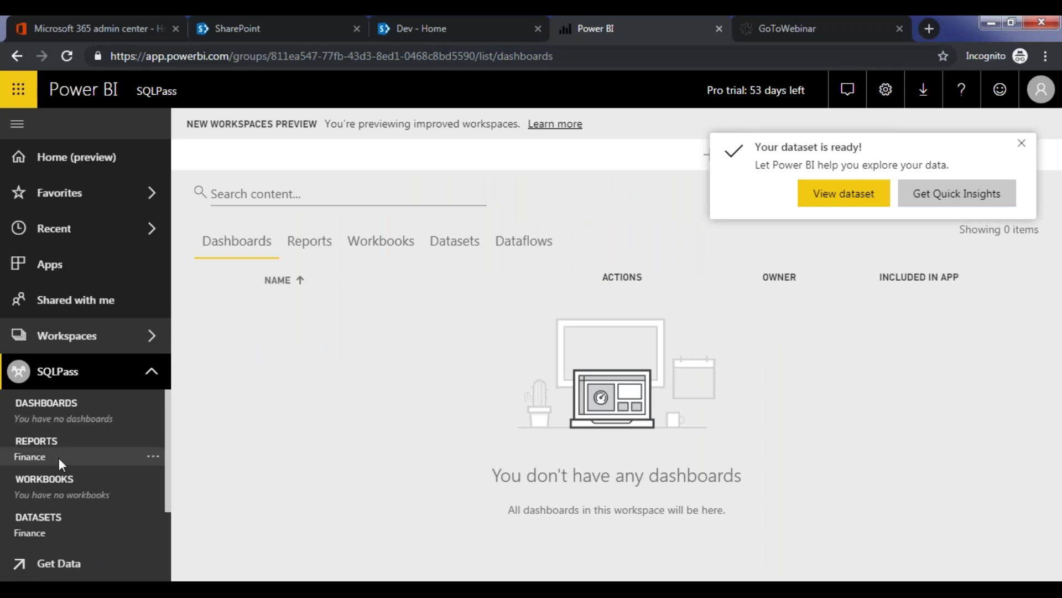
pyautogui.click(59, 457)
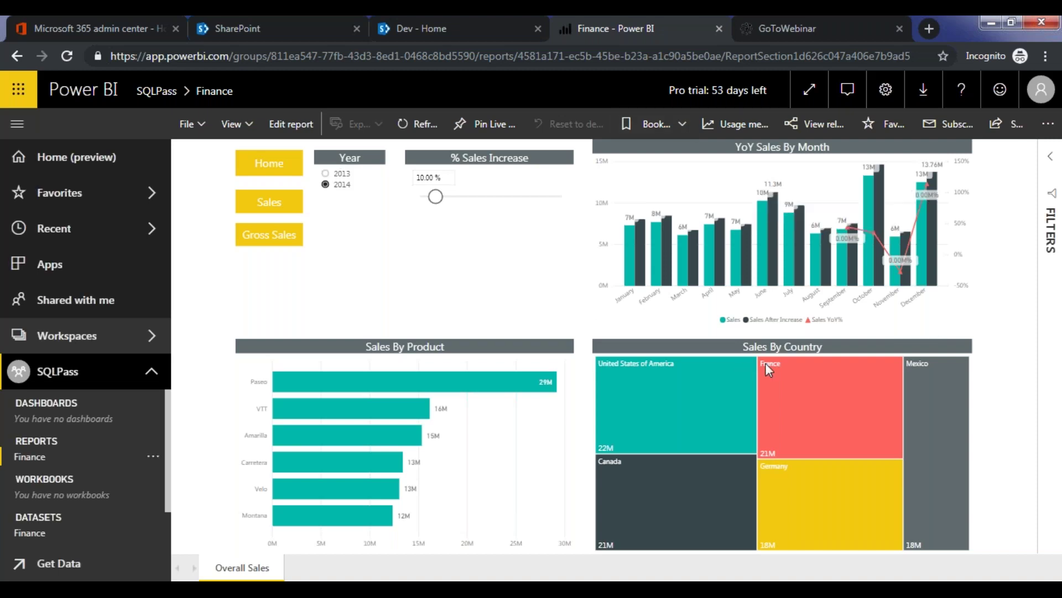
# - Pin the Sales By Country visual to a new dashboard named Finance
pyautogui.moveTo(898, 333)
pyautogui.click(898, 332)
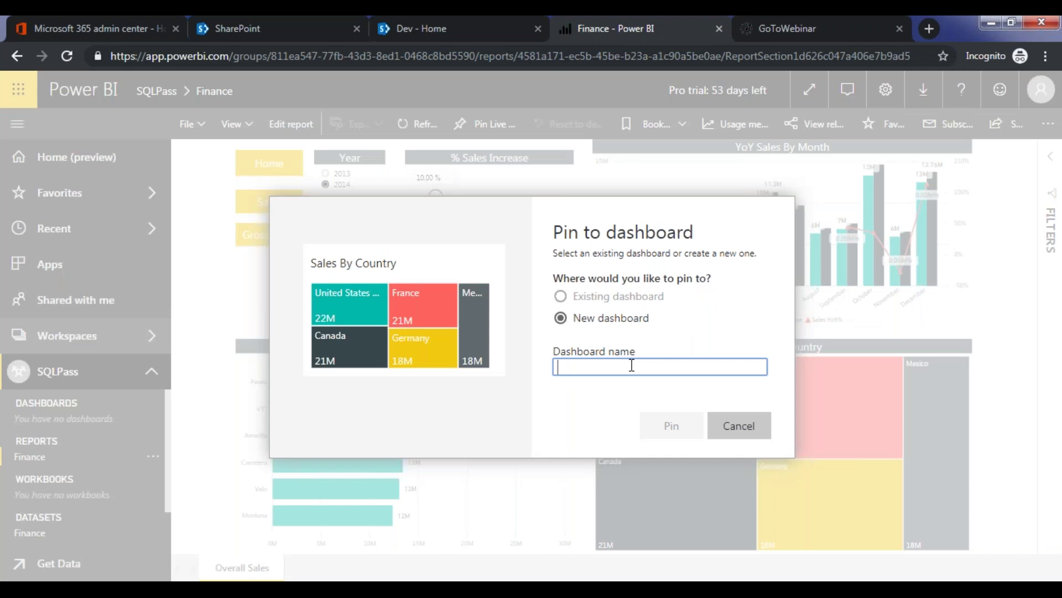
pyautogui.write('Finance')
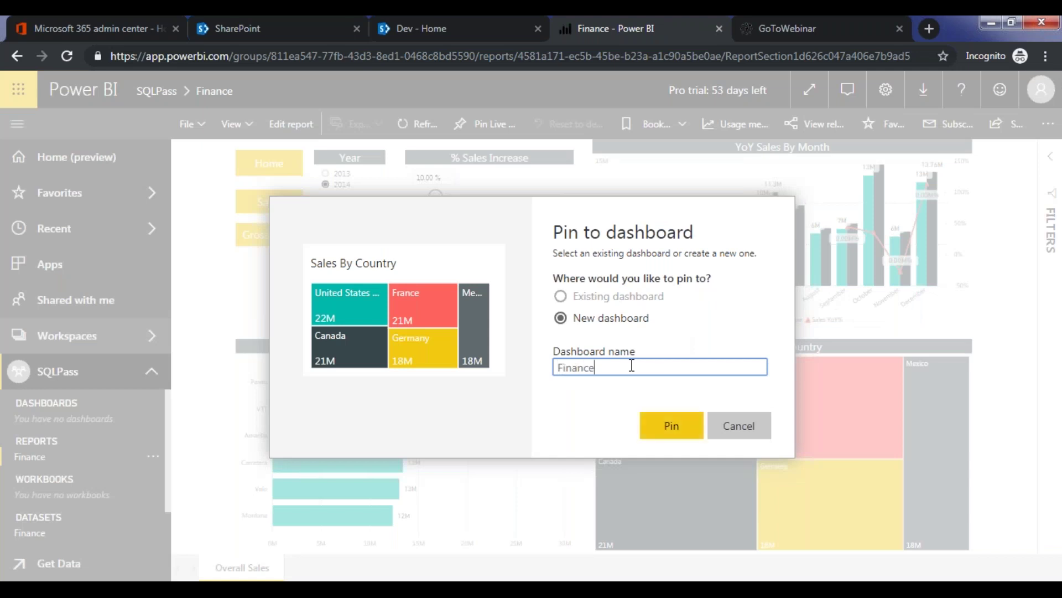
pyautogui.click(671, 426)
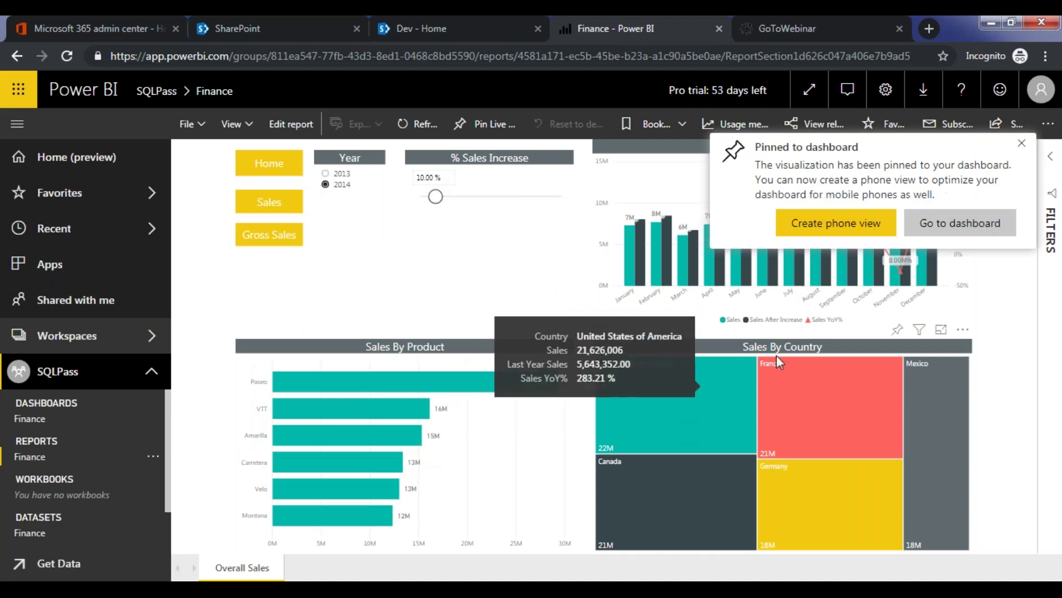
# - Create the Finance dashboard's phone view with the Sales By Country tile pinned and return to the web view
pyautogui.click(836, 228)
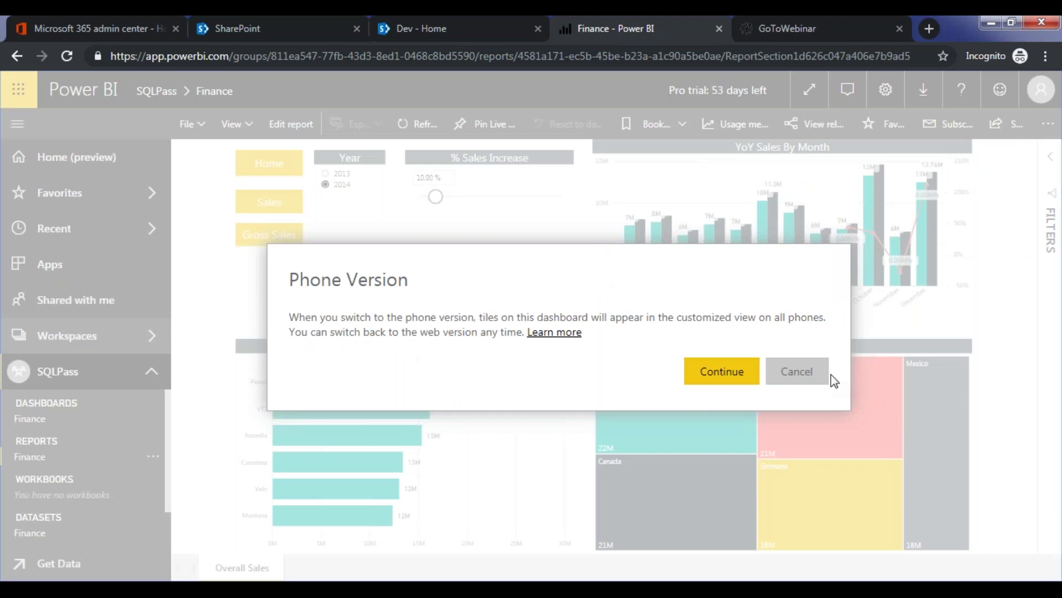
pyautogui.click(735, 372)
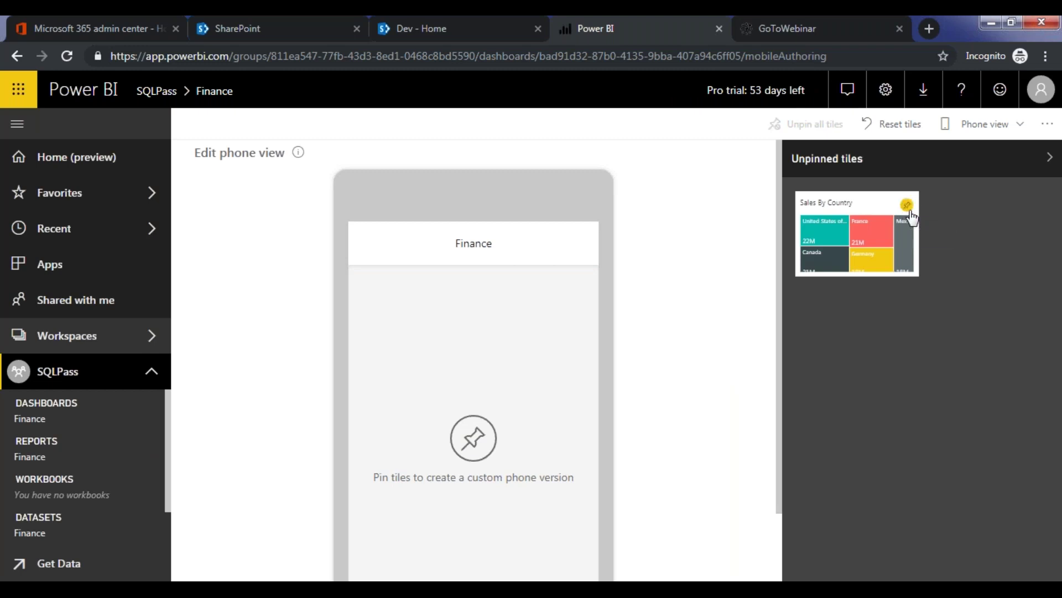
pyautogui.click(907, 205)
pyautogui.click(1019, 125)
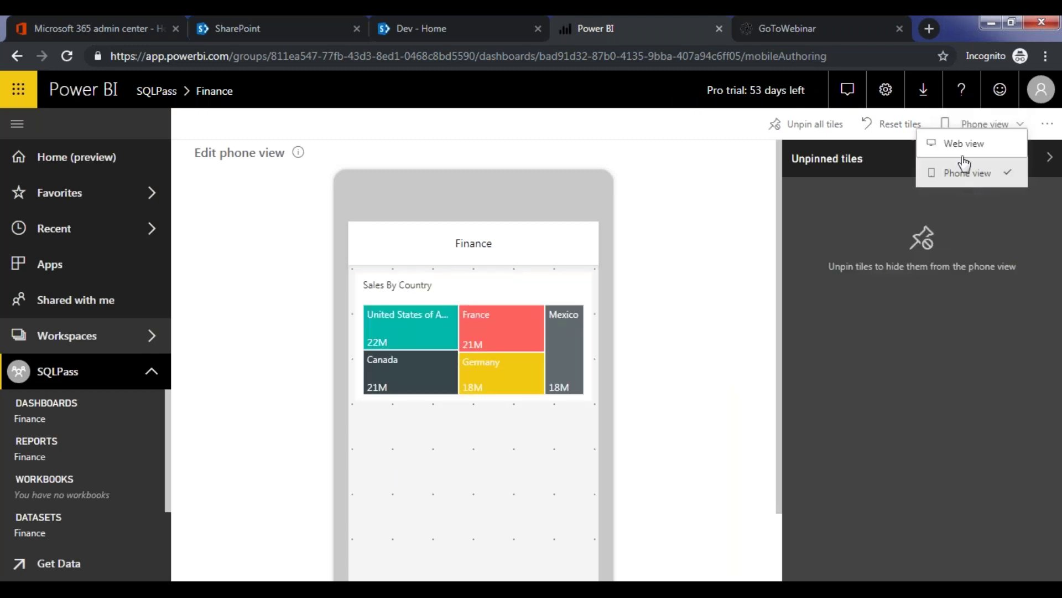
pyautogui.click(964, 145)
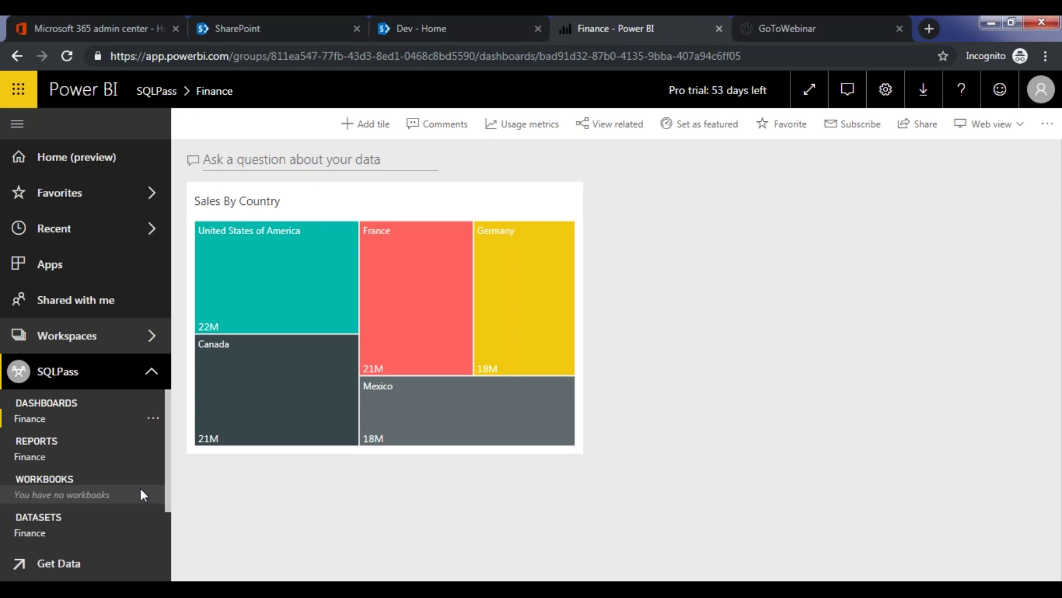
# - Review who has access to the SQLPass workspace and close the access settings
pyautogui.click(92, 381)
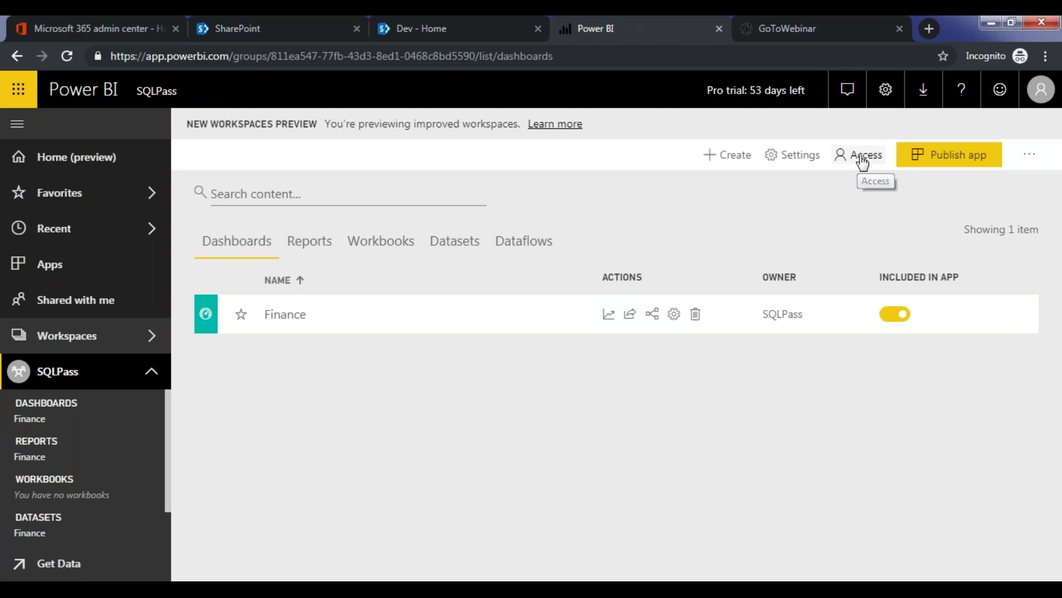
pyautogui.click(863, 162)
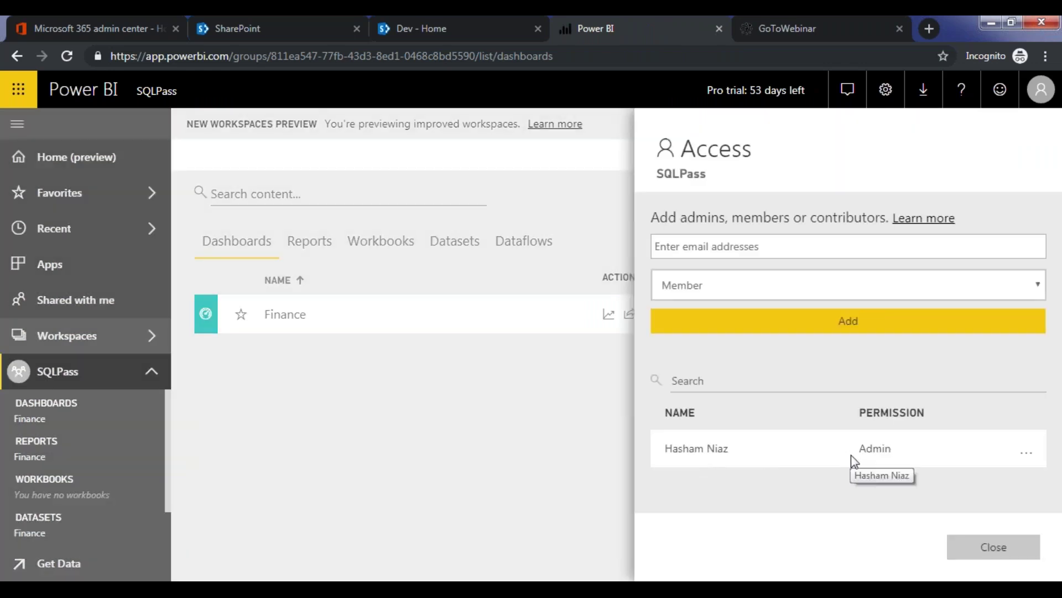
pyautogui.click(994, 548)
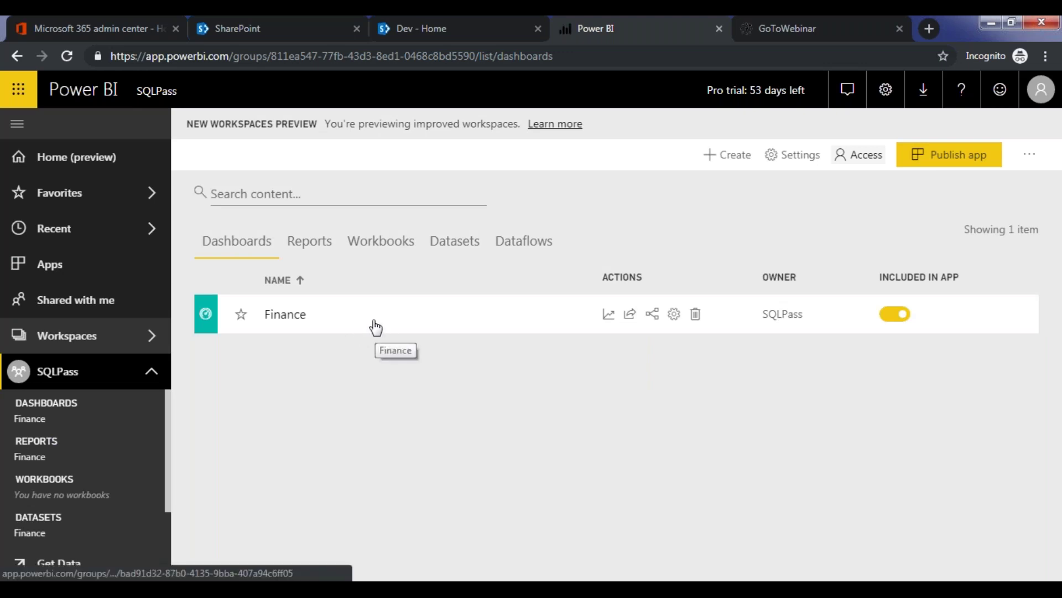
# - Try publishing the workspace app with the Finance report excluded, cancel, and include the report in the app again
pyautogui.click(307, 246)
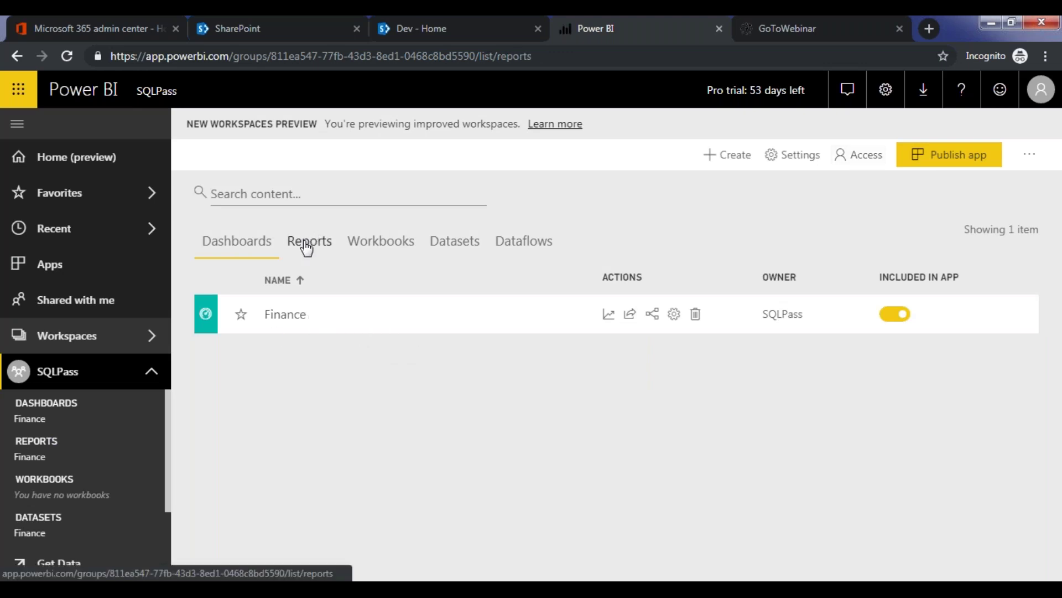
pyautogui.click(890, 316)
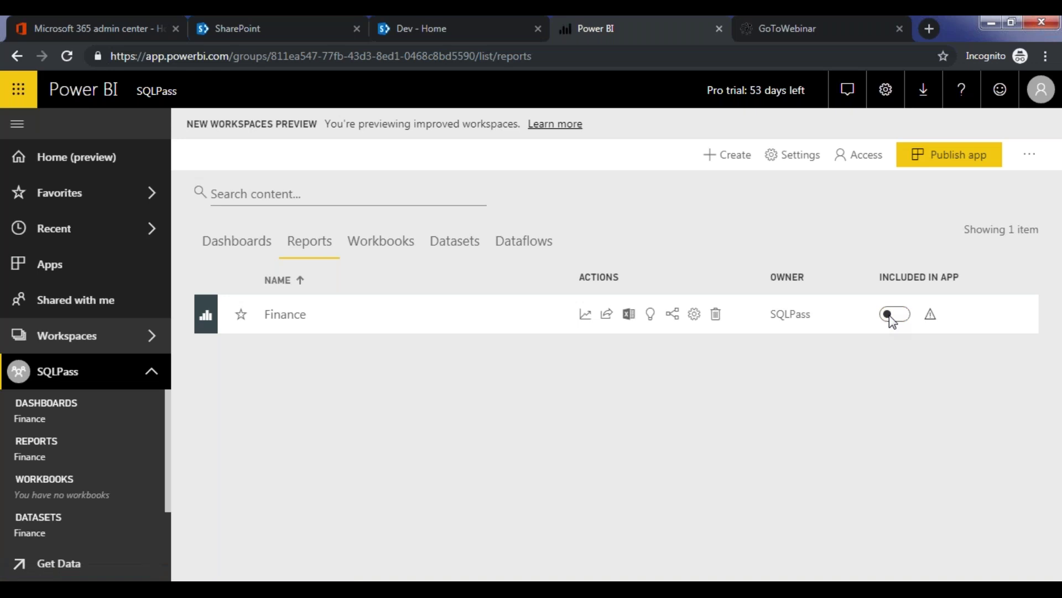
pyautogui.click(230, 248)
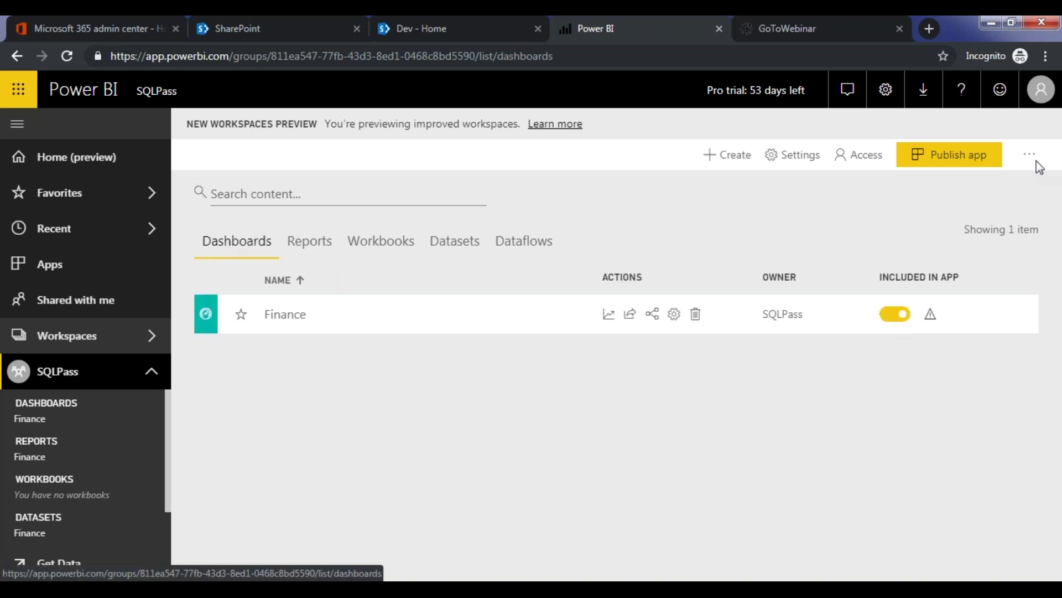
pyautogui.click(961, 160)
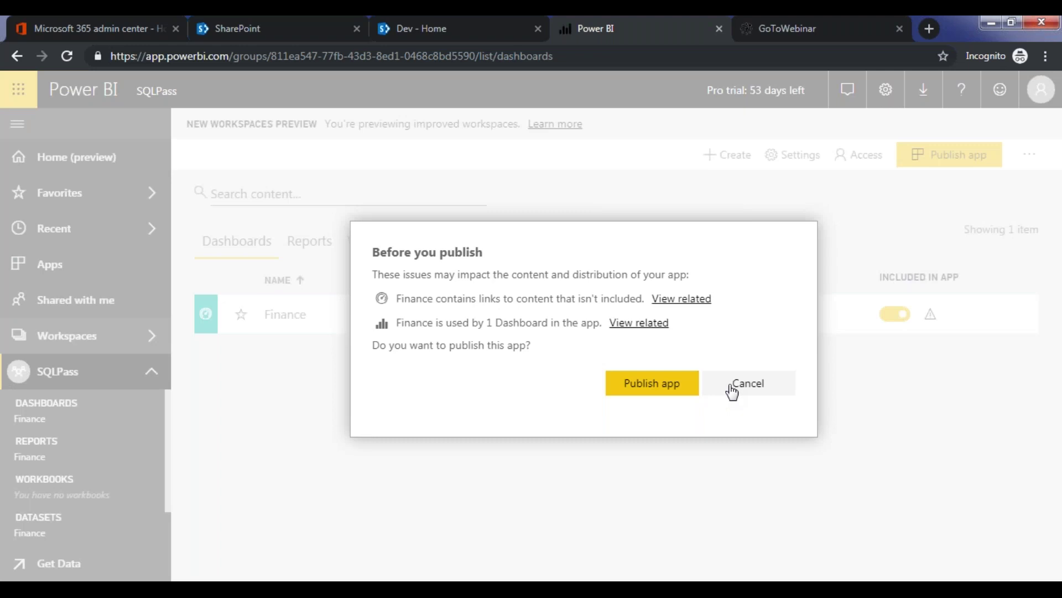
pyautogui.click(729, 388)
pyautogui.click(309, 241)
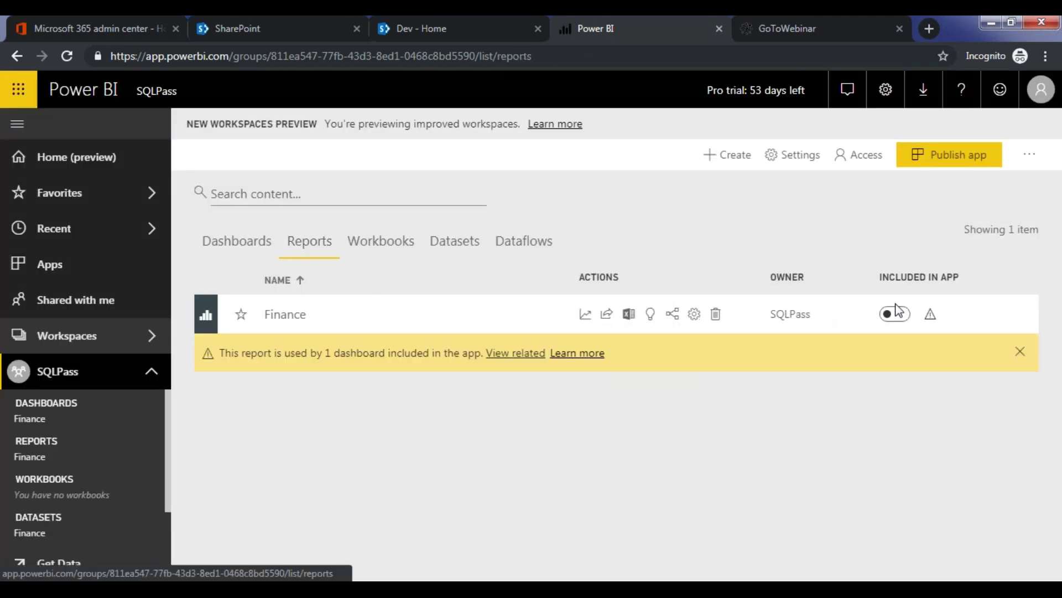
pyautogui.click(902, 315)
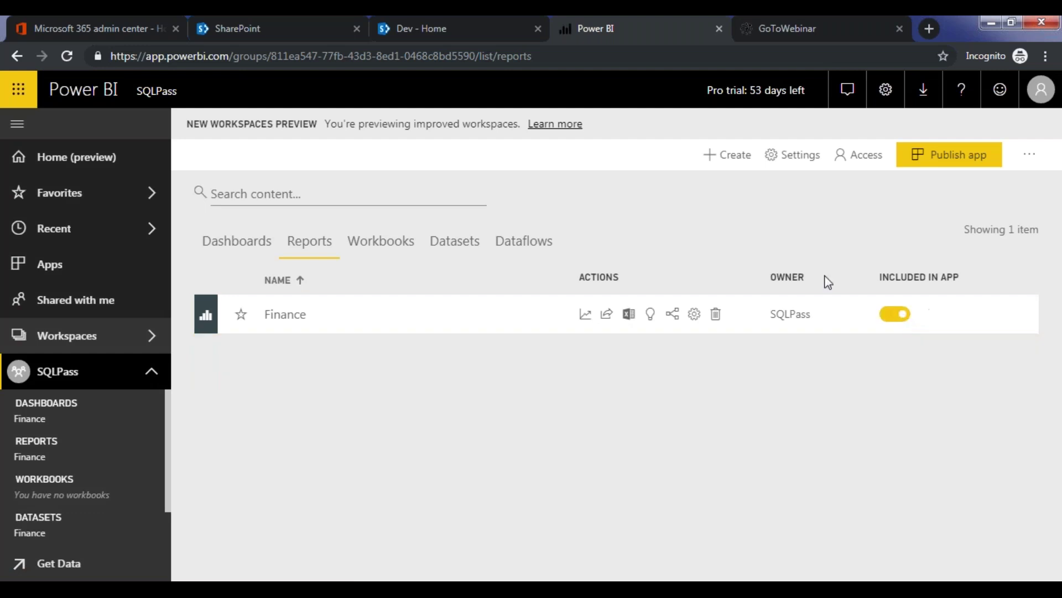
# - Start publishing the SQLPass app with the description FinanceApp and a yellow background color
pyautogui.click(227, 243)
pyautogui.click(940, 158)
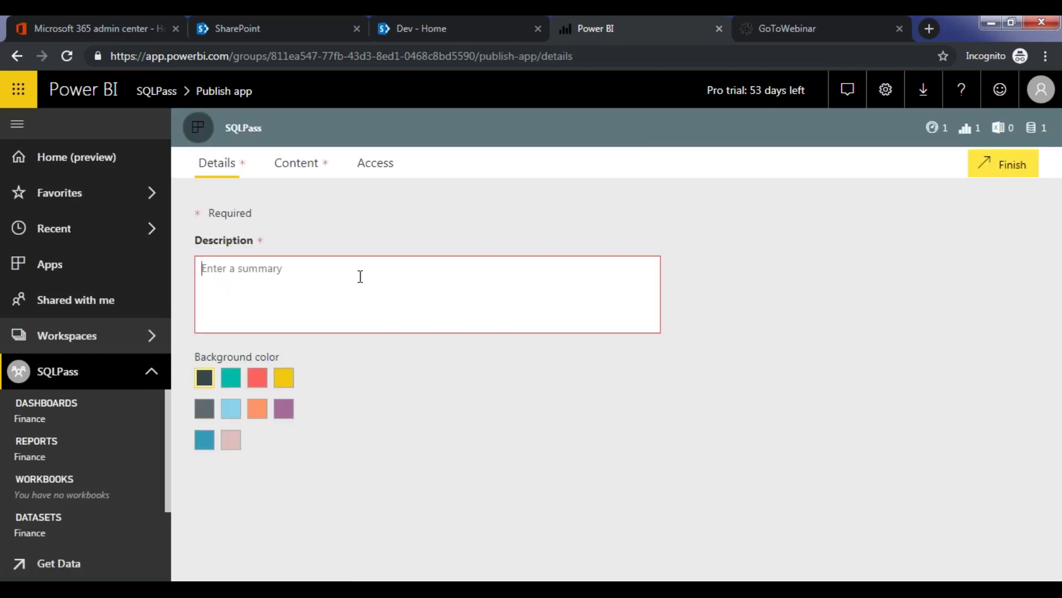
pyautogui.click(363, 277)
pyautogui.write('FinanceApp')
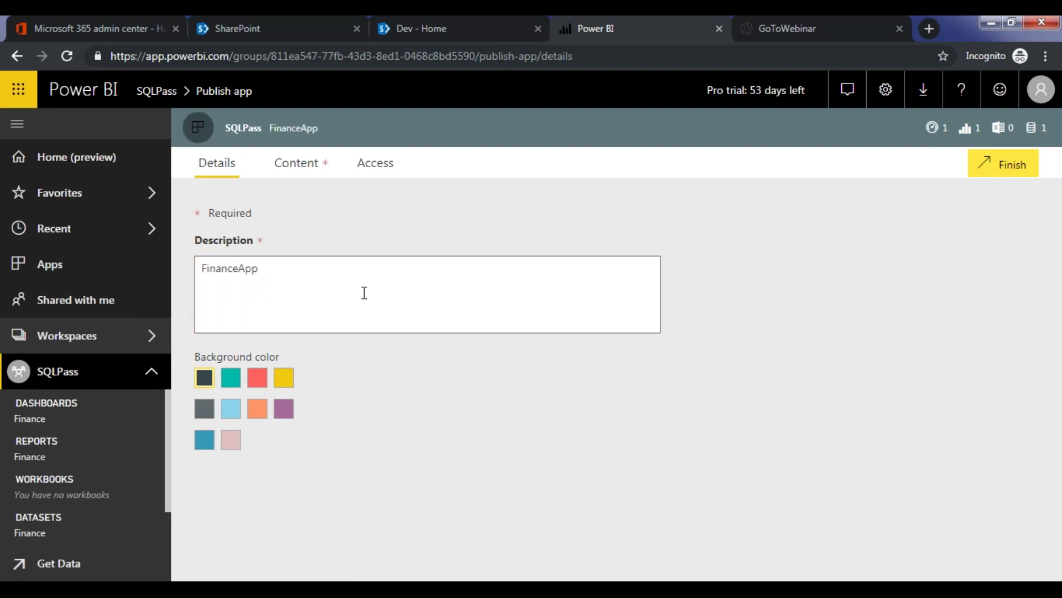
pyautogui.click(285, 386)
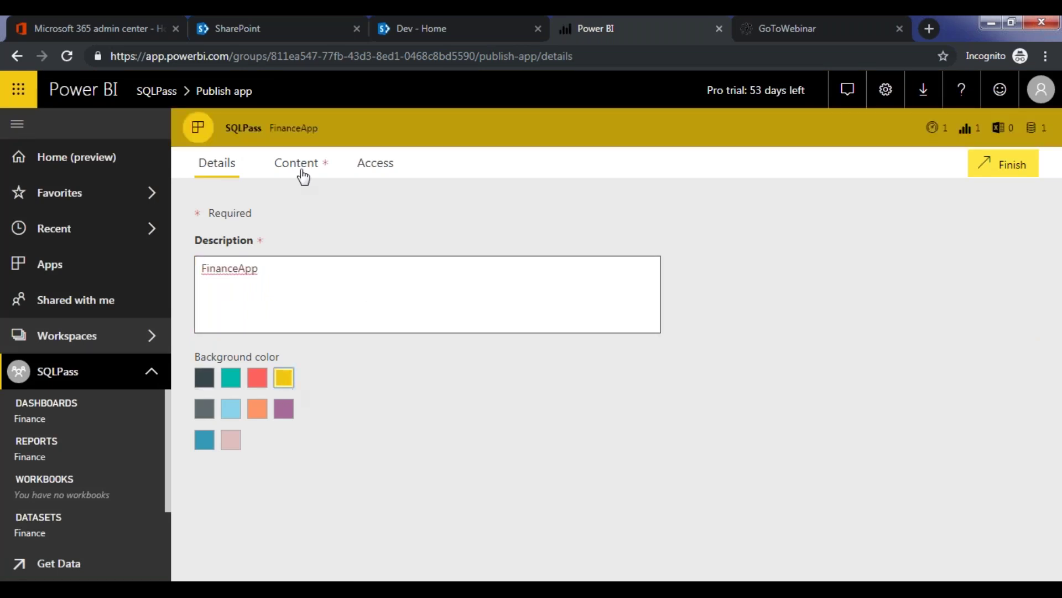
# - Set the app landing page to the specific Finance content and open the app's access permissions
pyautogui.click(297, 168)
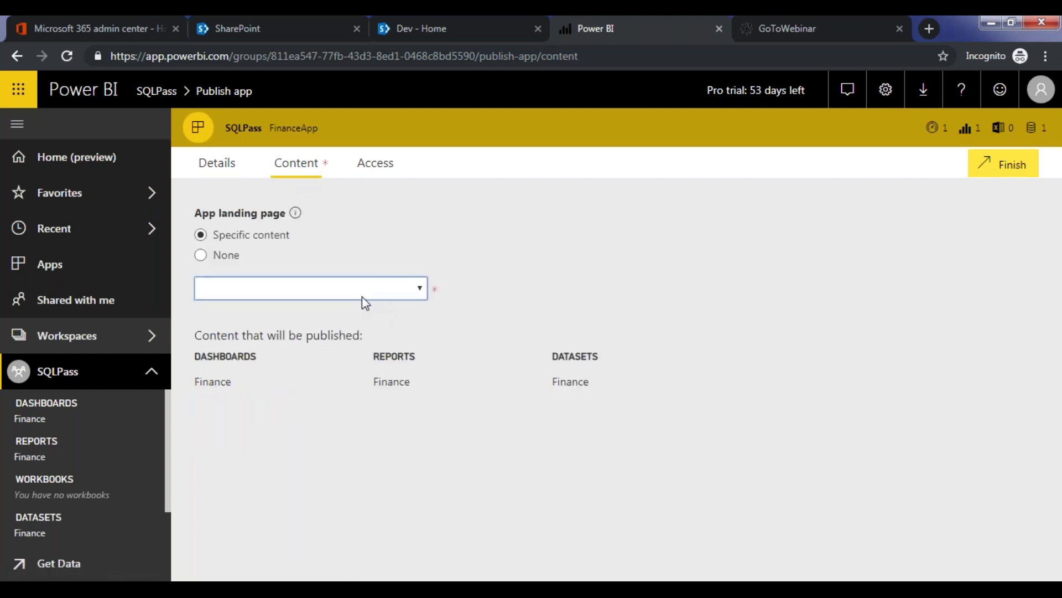
pyautogui.click(423, 289)
pyautogui.click(337, 324)
pyautogui.click(375, 167)
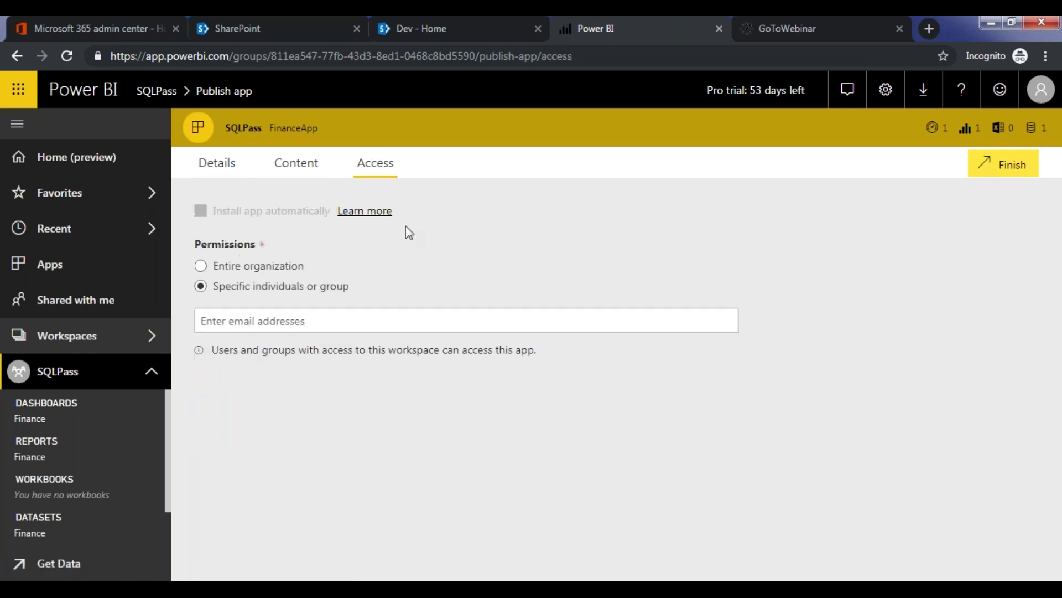
# - Give the entire organization permission to use the SQLPass app, finish the setup, and publish it
pyautogui.click(241, 236)
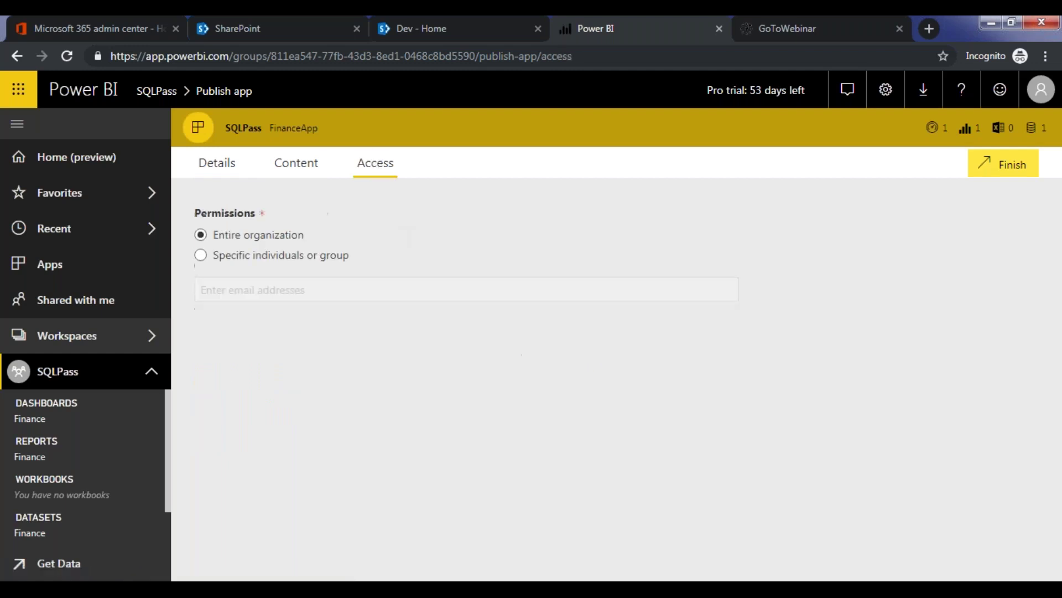
pyautogui.click(247, 260)
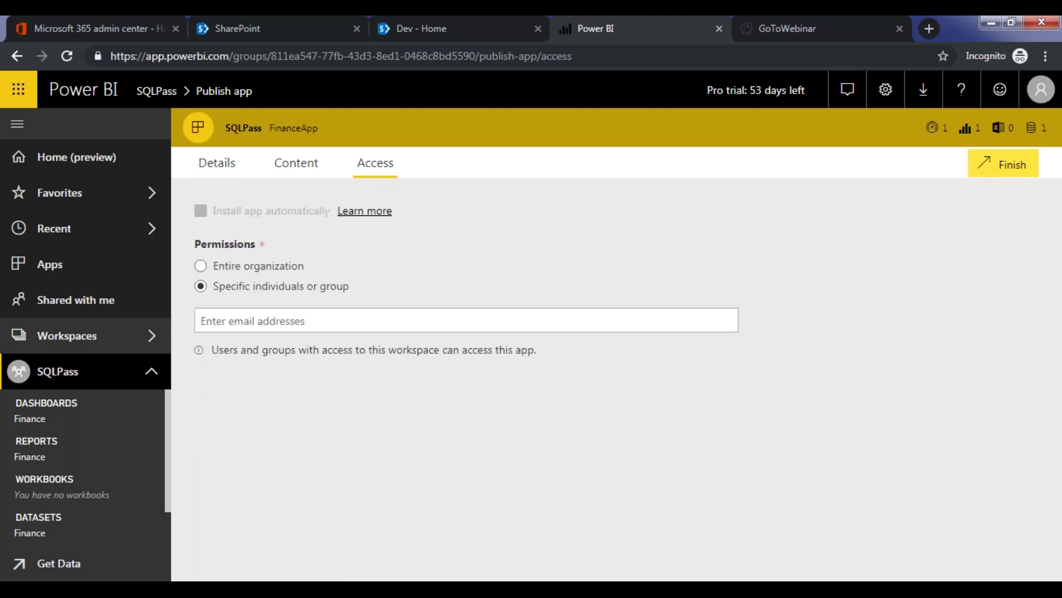
pyautogui.click(247, 265)
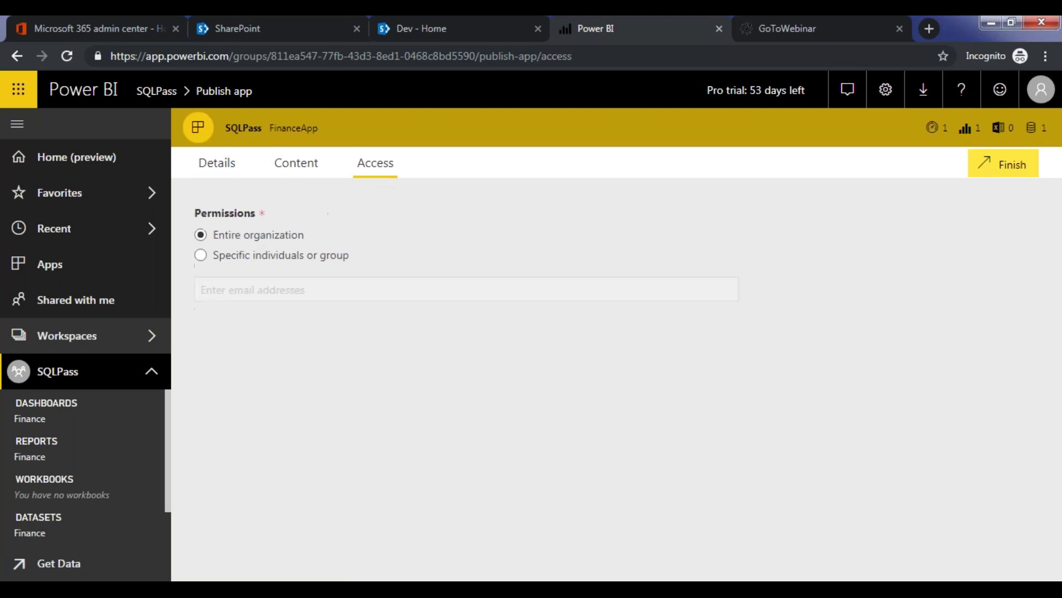
pyautogui.click(999, 176)
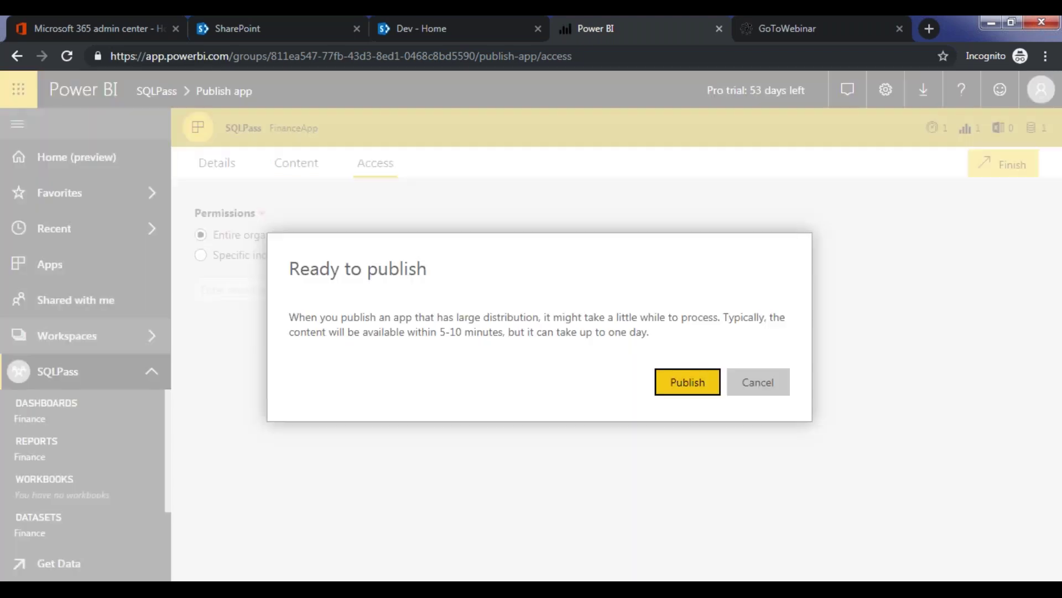
pyautogui.click(685, 387)
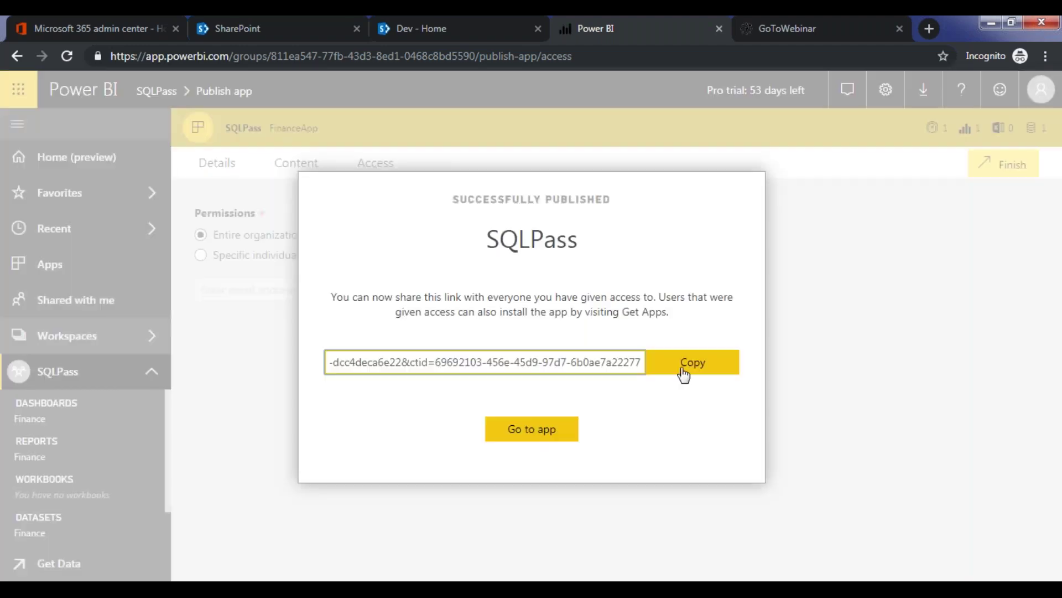
# - Copy the published app's link and load it in a new tab of the private Firefox window
pyautogui.click(684, 373)
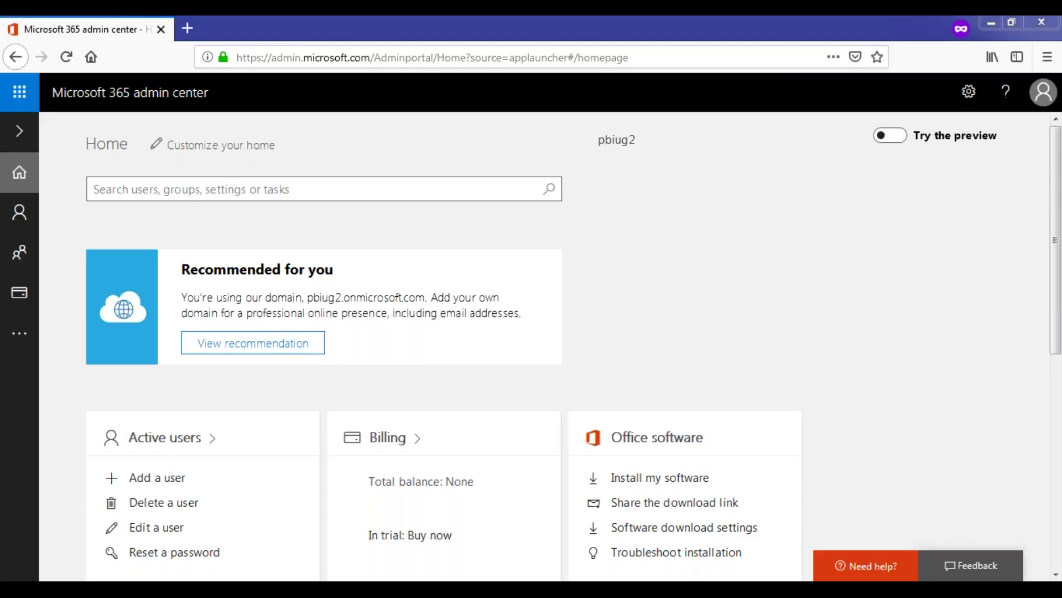
pyautogui.hotkey('ctrl', 't')
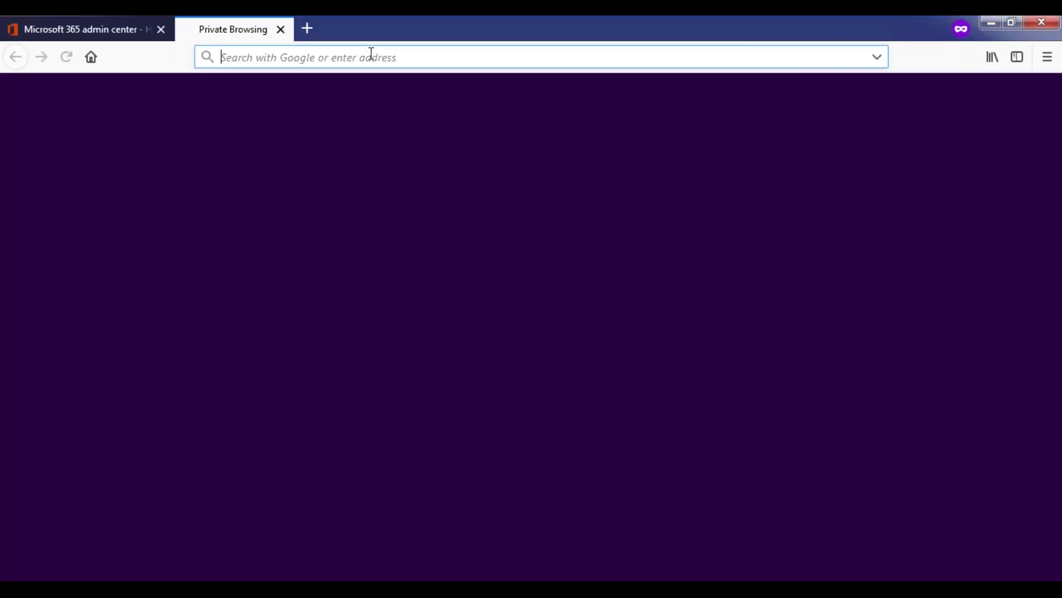
pyautogui.hotkey('ctrl', 'v')
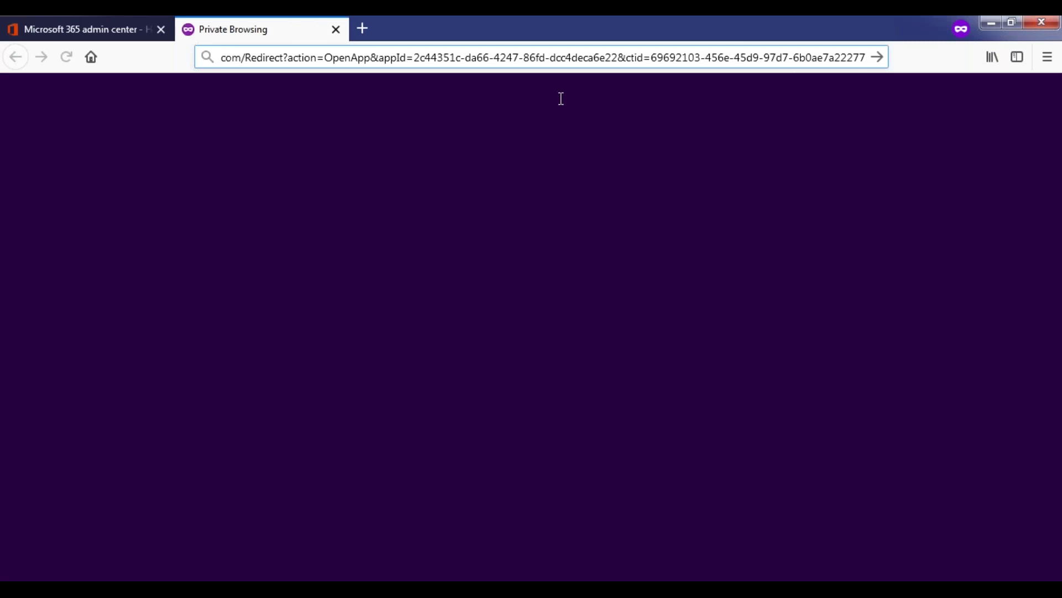
pyautogui.click(363, 22)
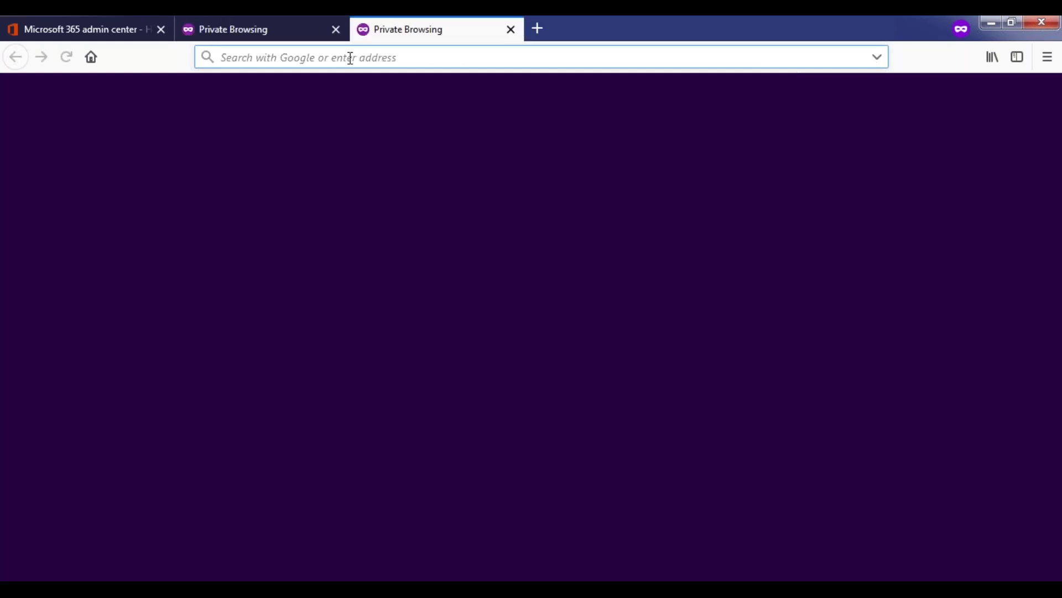
pyautogui.hotkey('ctrl', 'v')
pyautogui.click(336, 29)
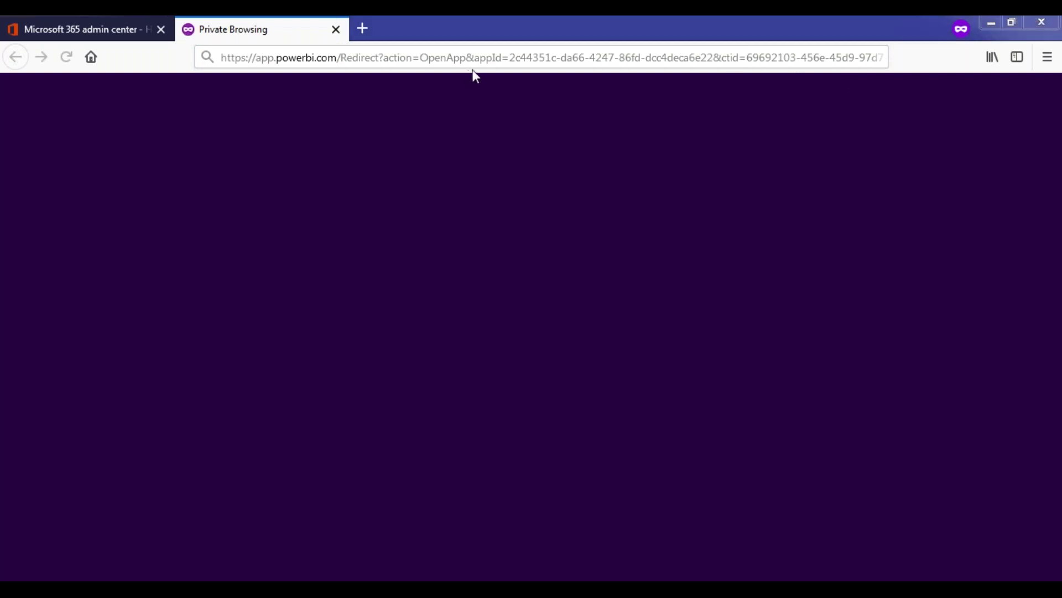
pyautogui.click(95, 28)
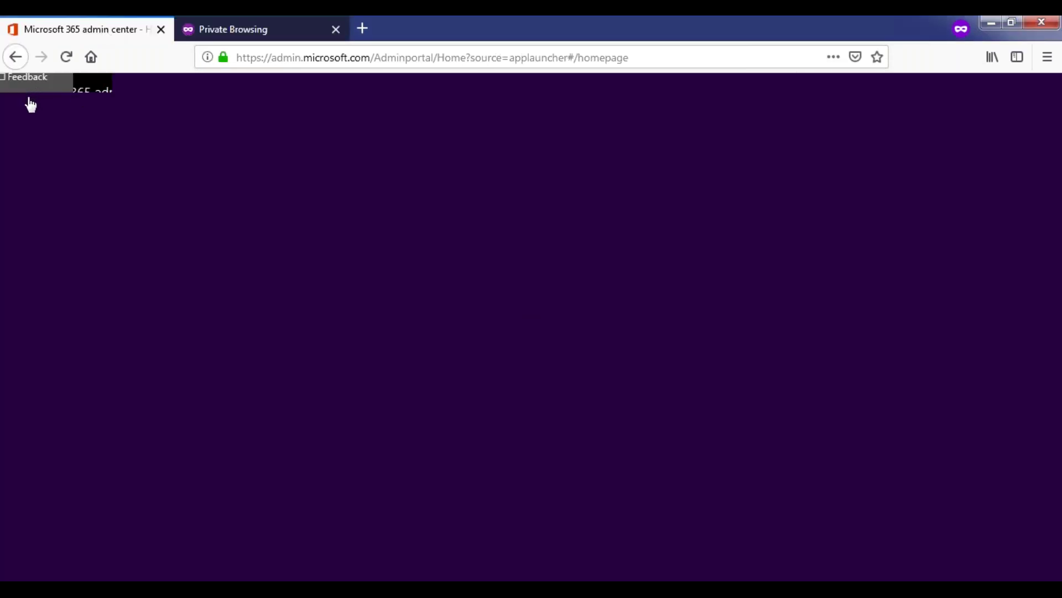
pyautogui.click(245, 35)
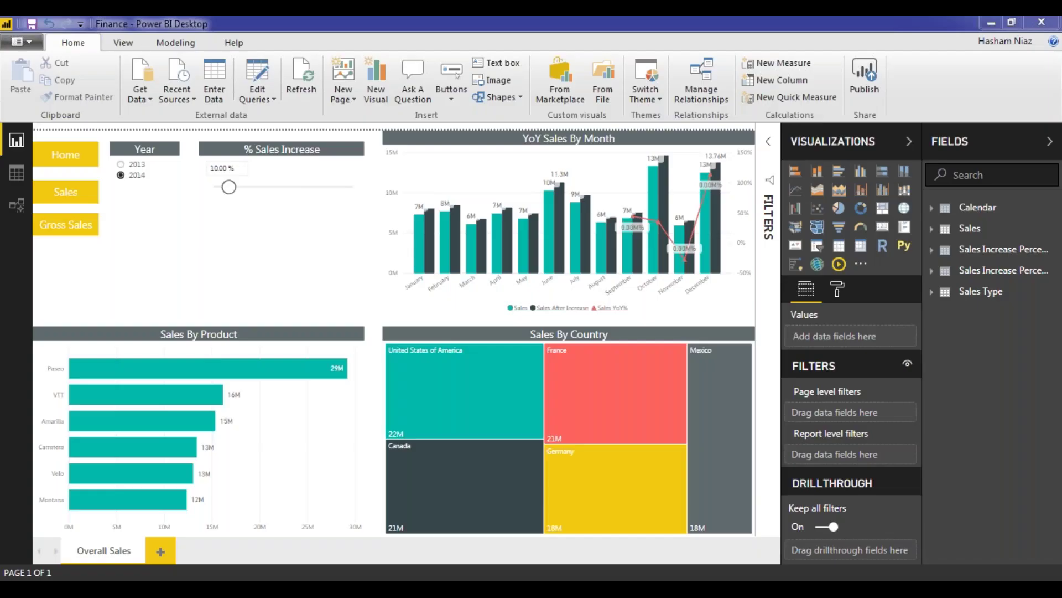
# - In the Power BI Desktop Finance report, explain November's Sales YoY% decrease and add the by-Segment analysis chart to the page
pyautogui.moveTo(686, 267)
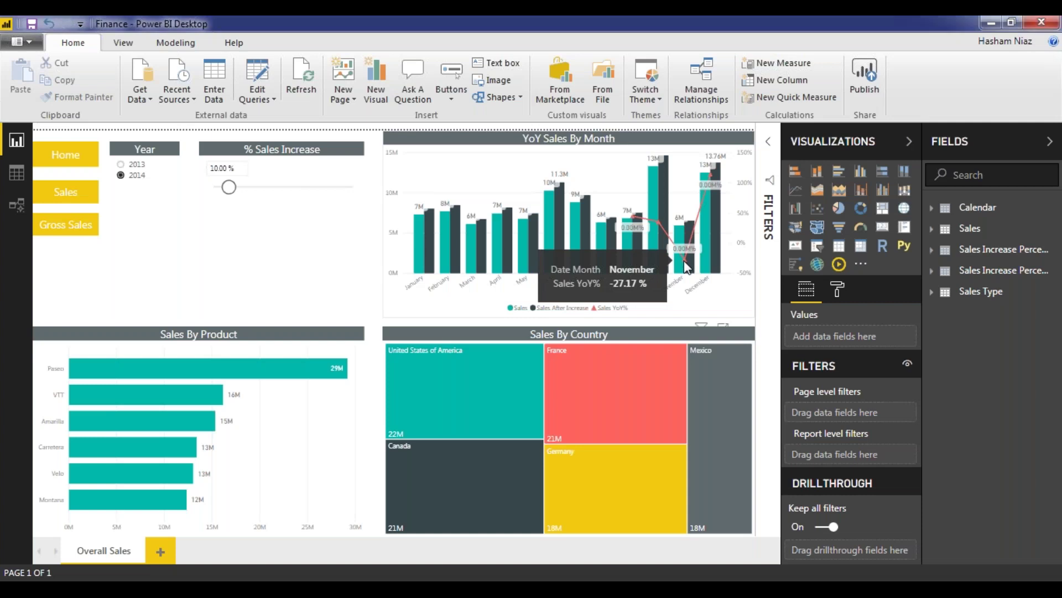
pyautogui.rightClick(686, 268)
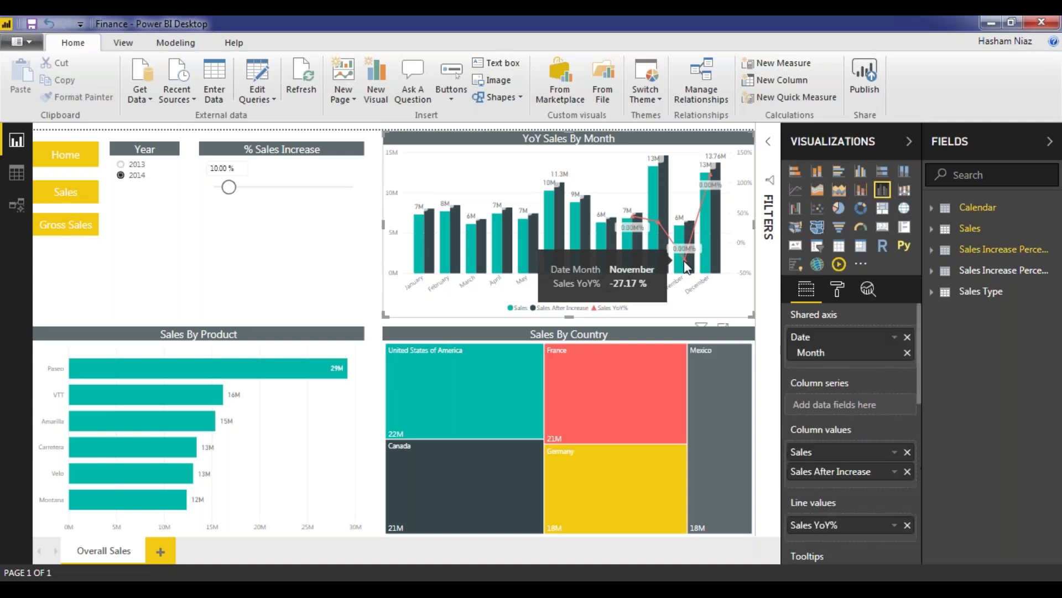
pyautogui.moveTo(739, 327)
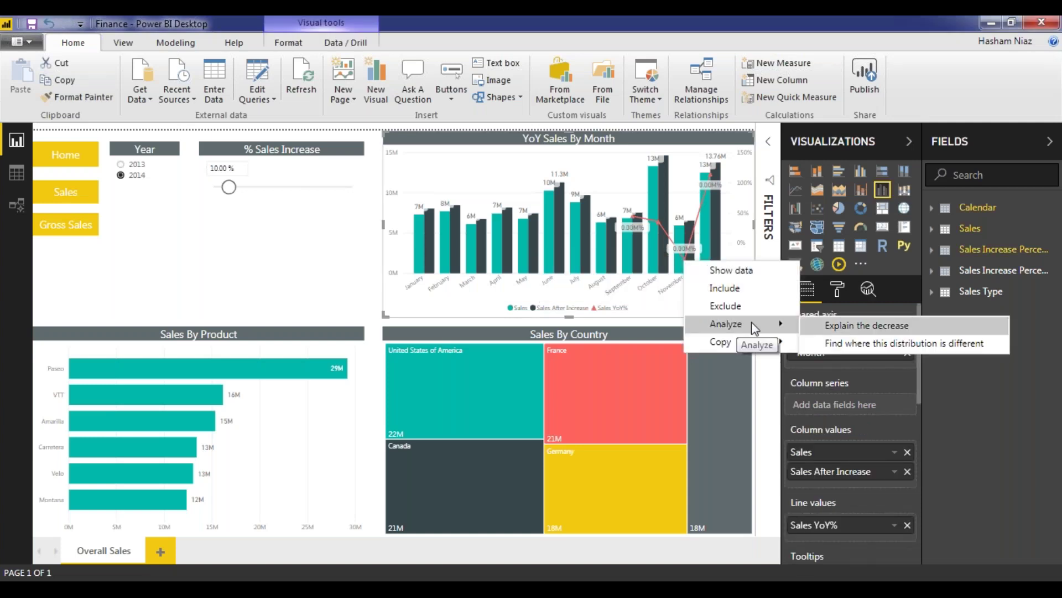
pyautogui.click(844, 327)
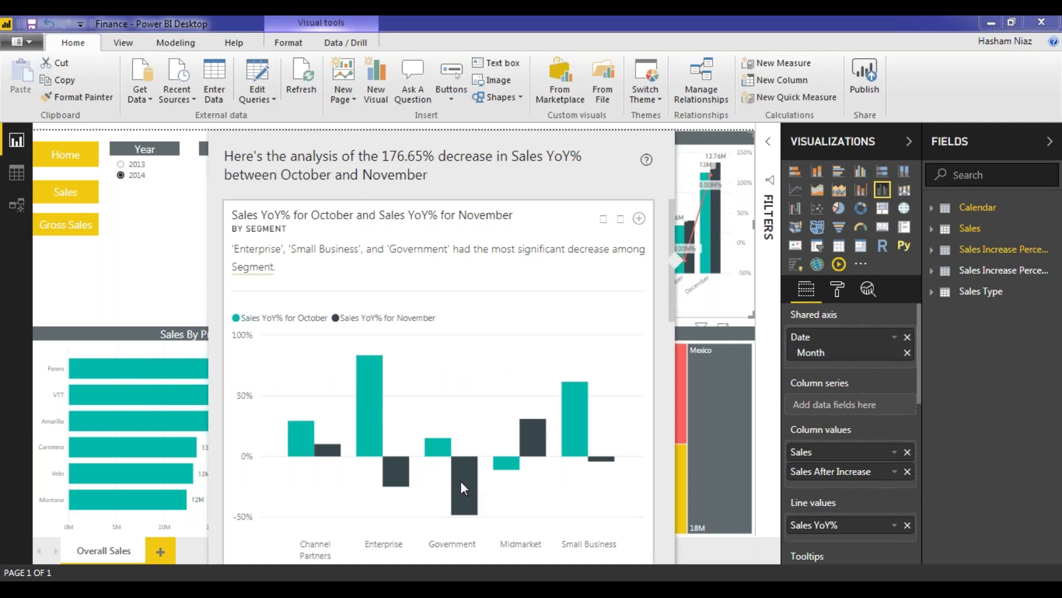
pyautogui.moveTo(673, 312); pyautogui.dragTo(642, 252)
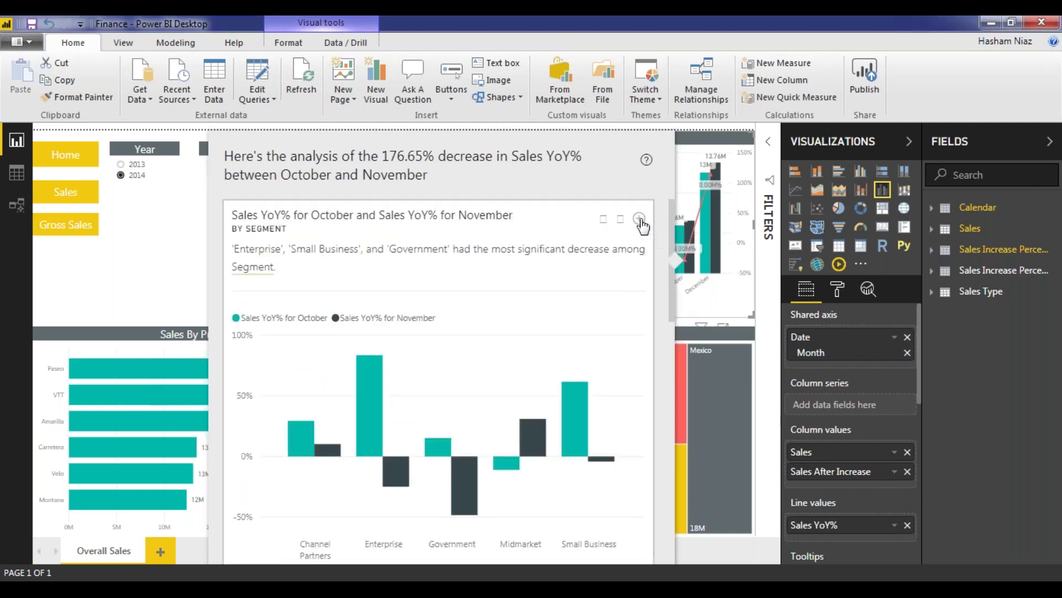
pyautogui.click(640, 219)
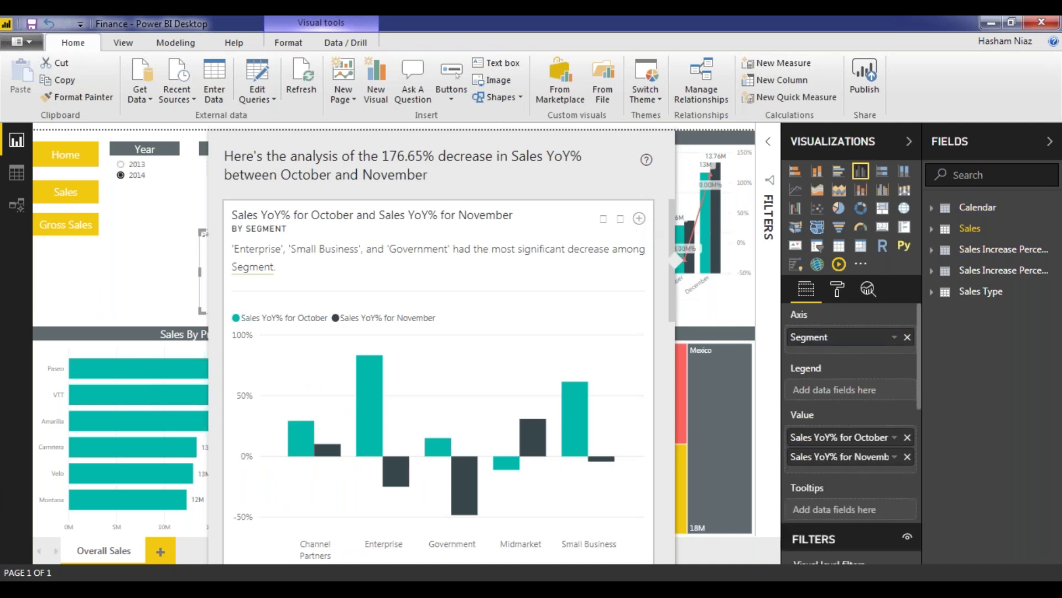
pyautogui.scroll(-10, 613, 363)
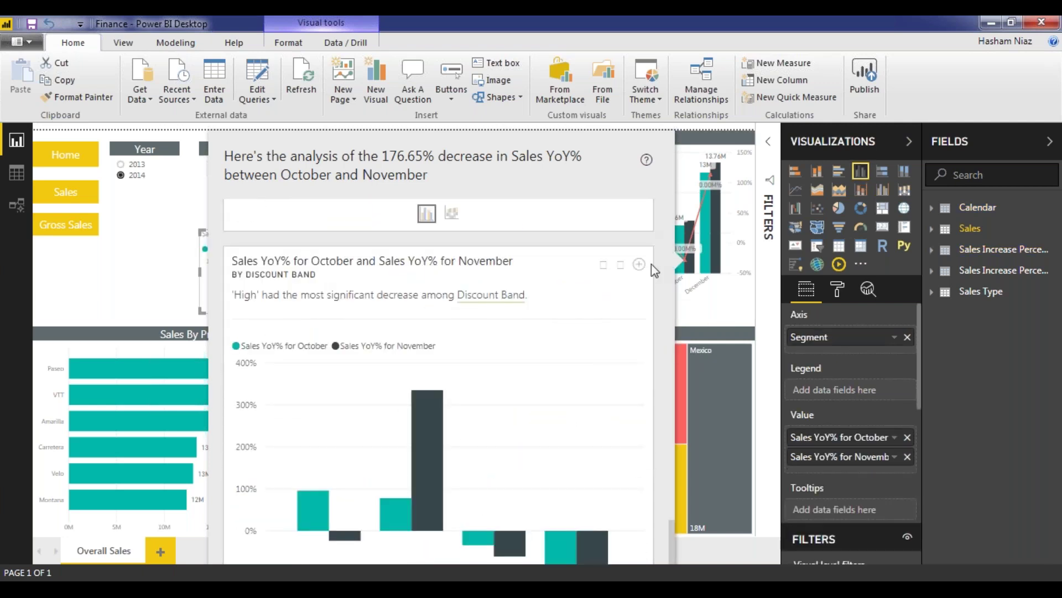
pyautogui.click(129, 235)
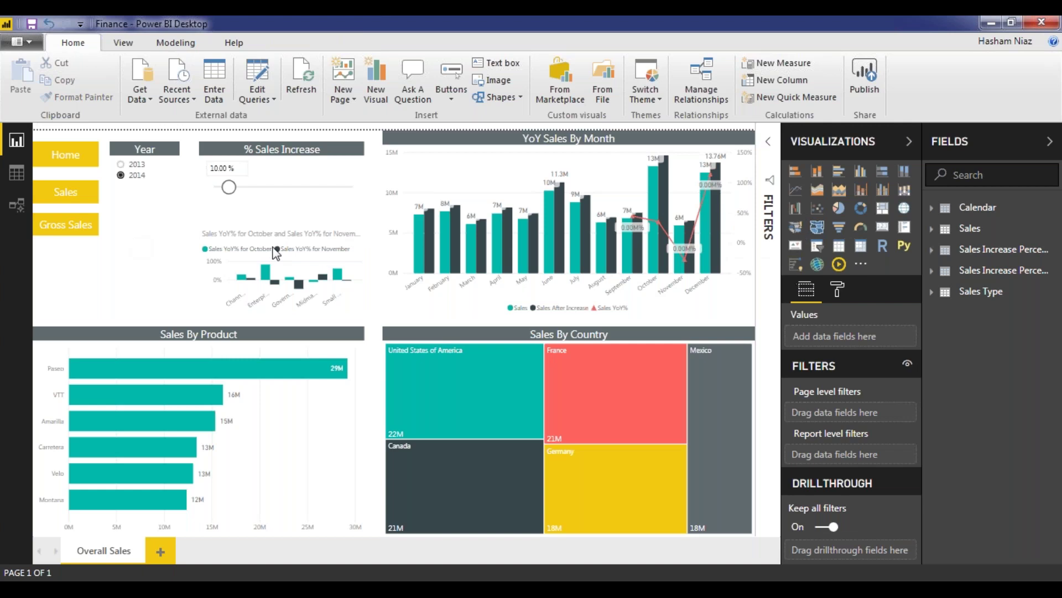
# - Widen the added Sales YoY% by Segment chart leftward across the empty space above Sales By Product
pyautogui.click(203, 284)
pyautogui.moveTo(200, 272); pyautogui.dragTo(121, 244)
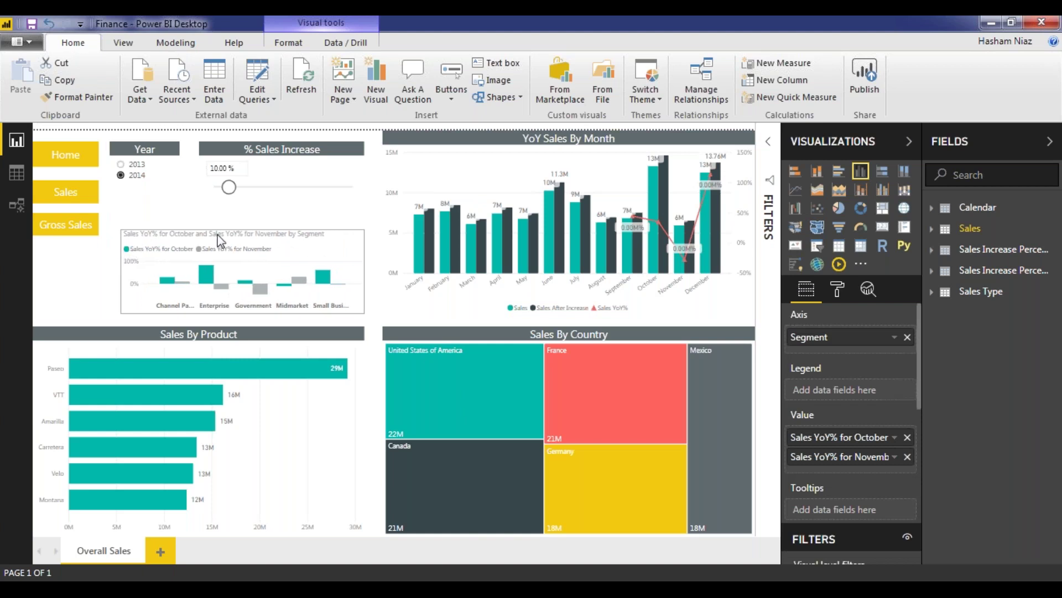
pyautogui.click(243, 228)
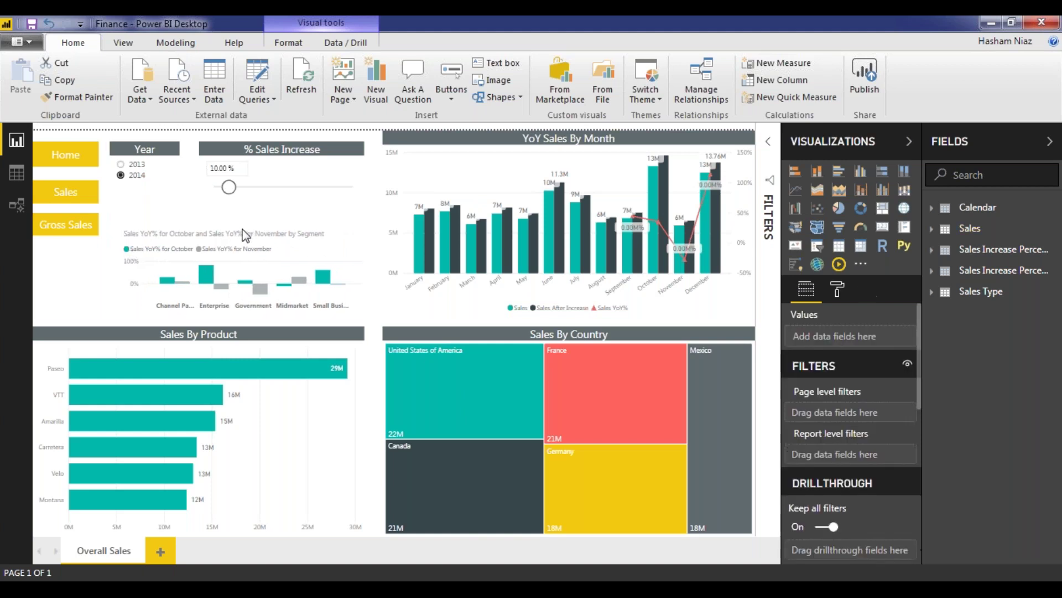
pyautogui.click(287, 229)
pyautogui.click(355, 220)
pyautogui.click(392, 275)
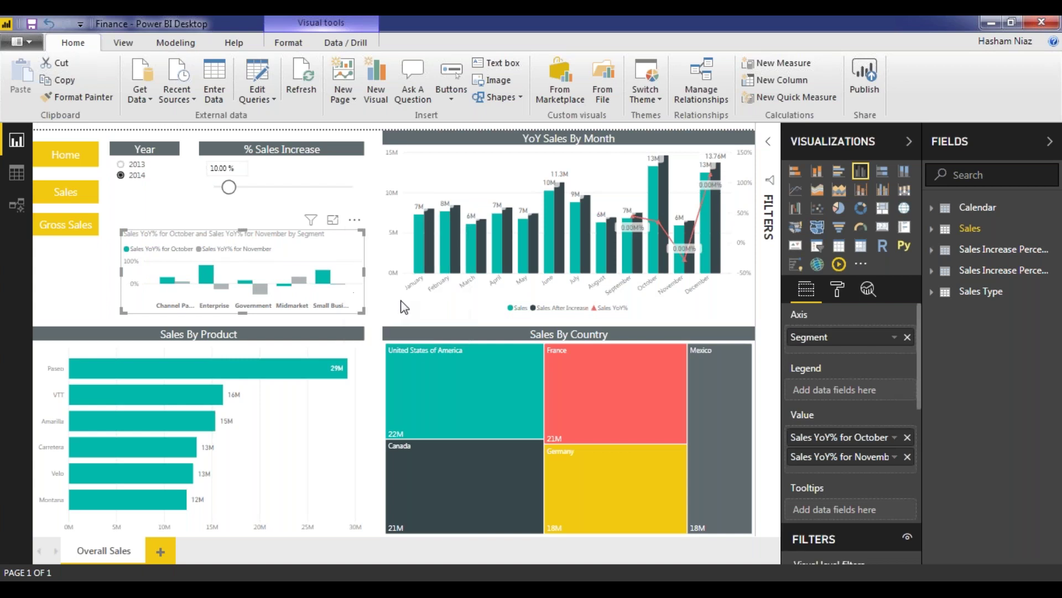
# - Duplicate the Overall Sales page
pyautogui.rightClick(133, 550)
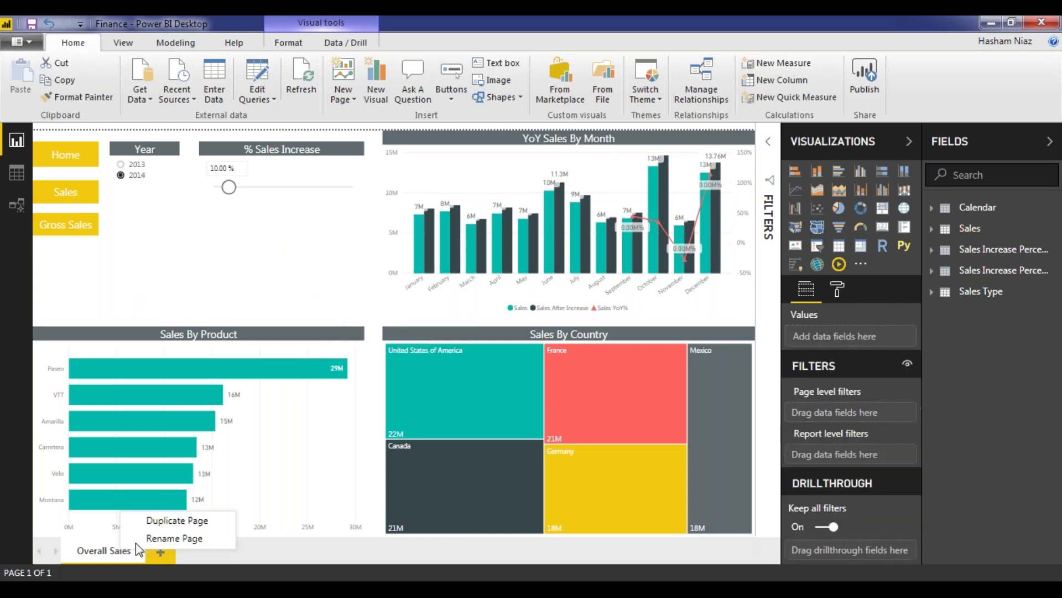
pyautogui.click(164, 524)
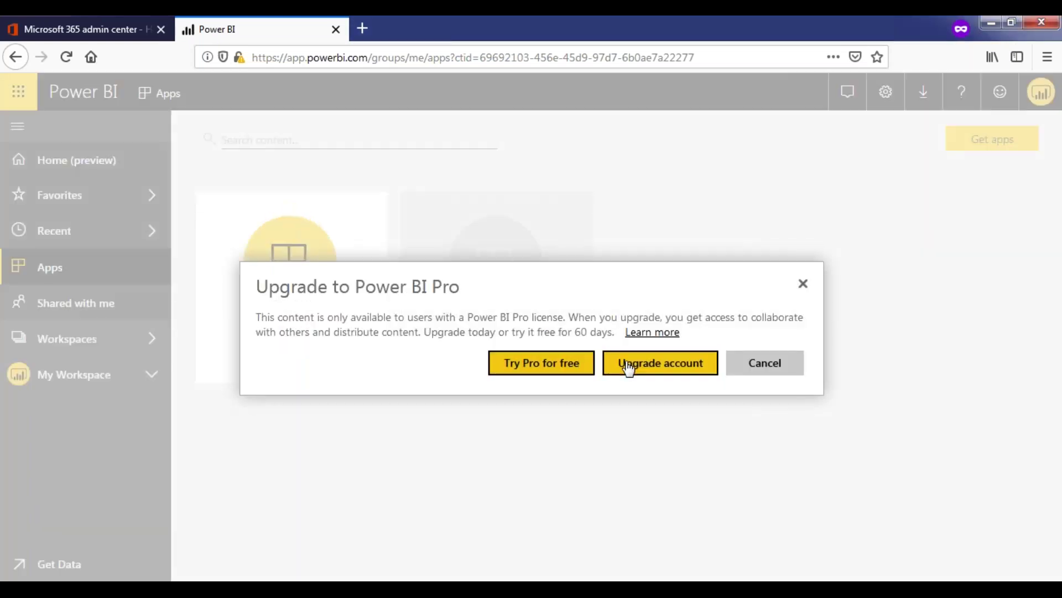
# - Start the 60-day free Power BI Pro trial in the Firefox window and check the notification center
pyautogui.click(629, 367)
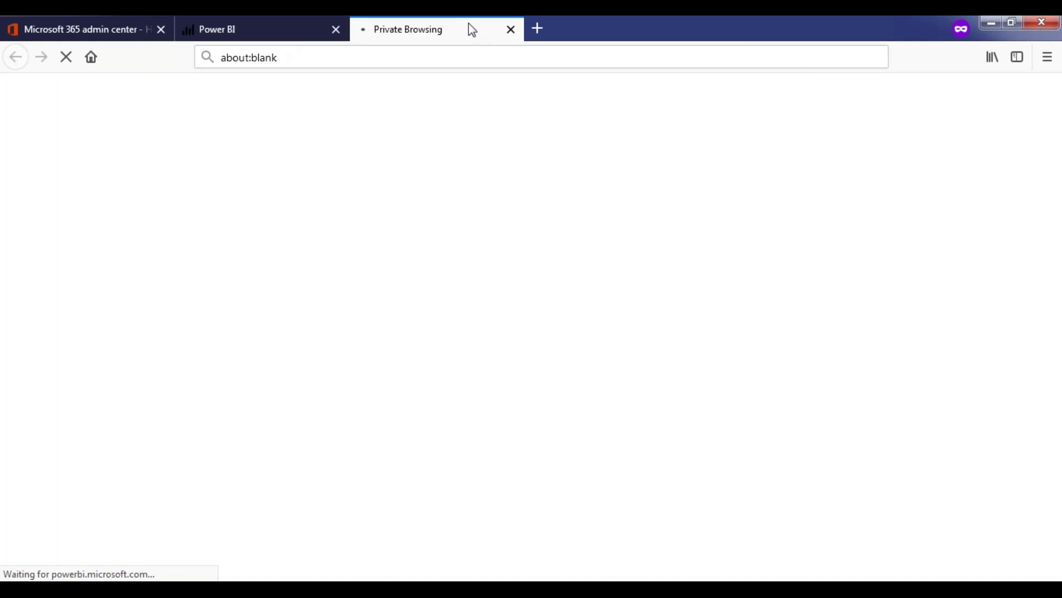
pyautogui.click(511, 29)
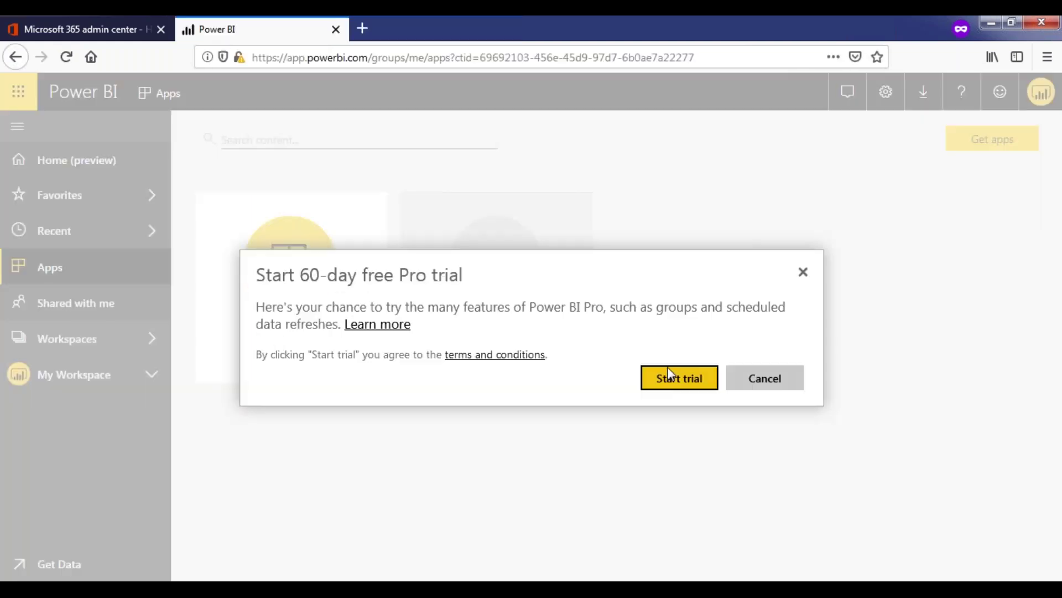
pyautogui.click(670, 375)
pyautogui.click(764, 355)
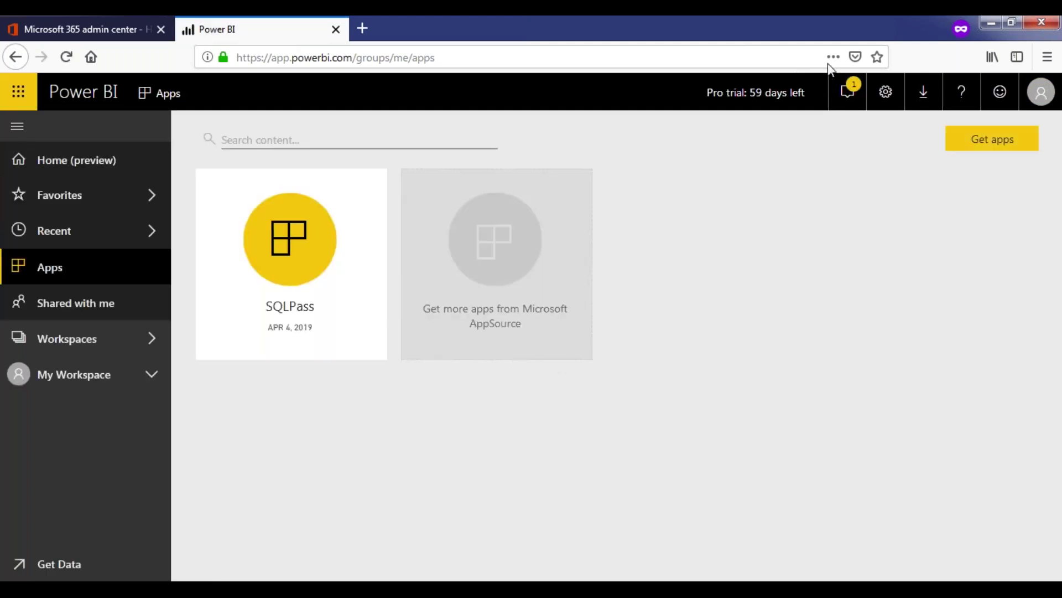
pyautogui.click(849, 103)
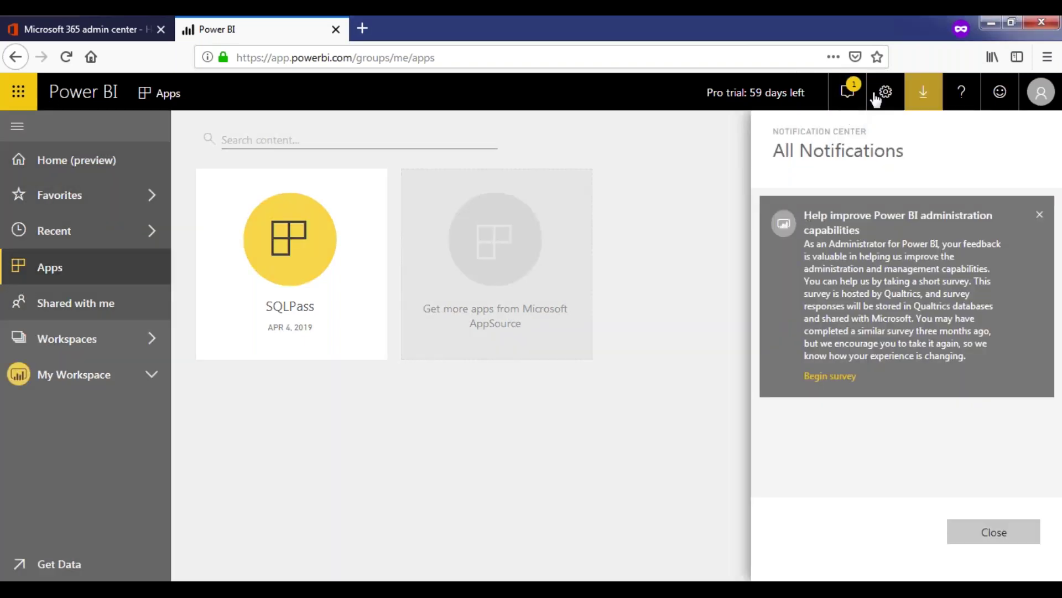
pyautogui.click(680, 277)
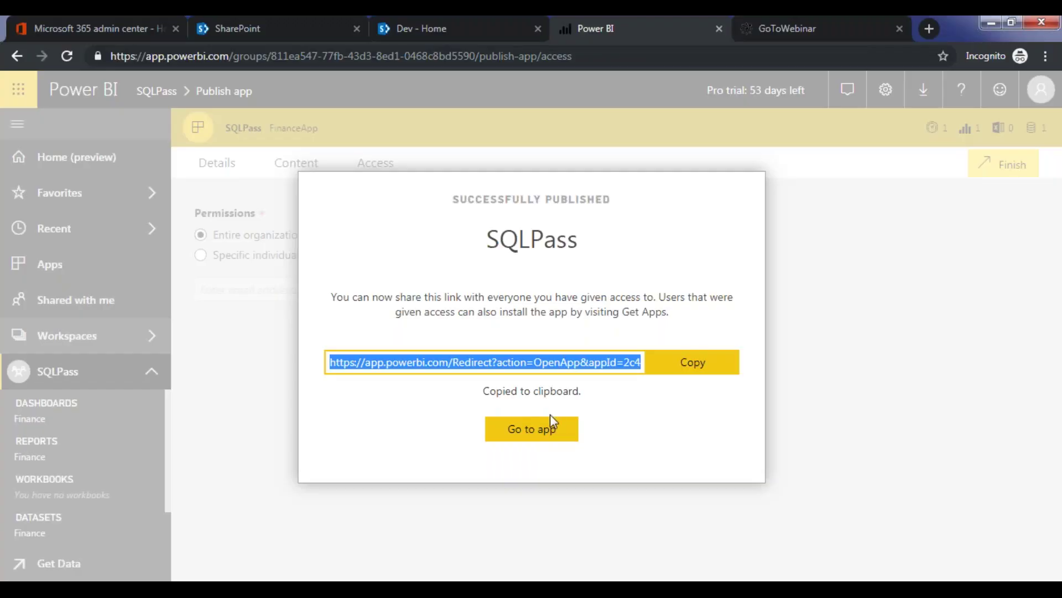
# - Go to the published SQLPass app from the publishing confirmation in the Chrome window
pyautogui.click(521, 437)
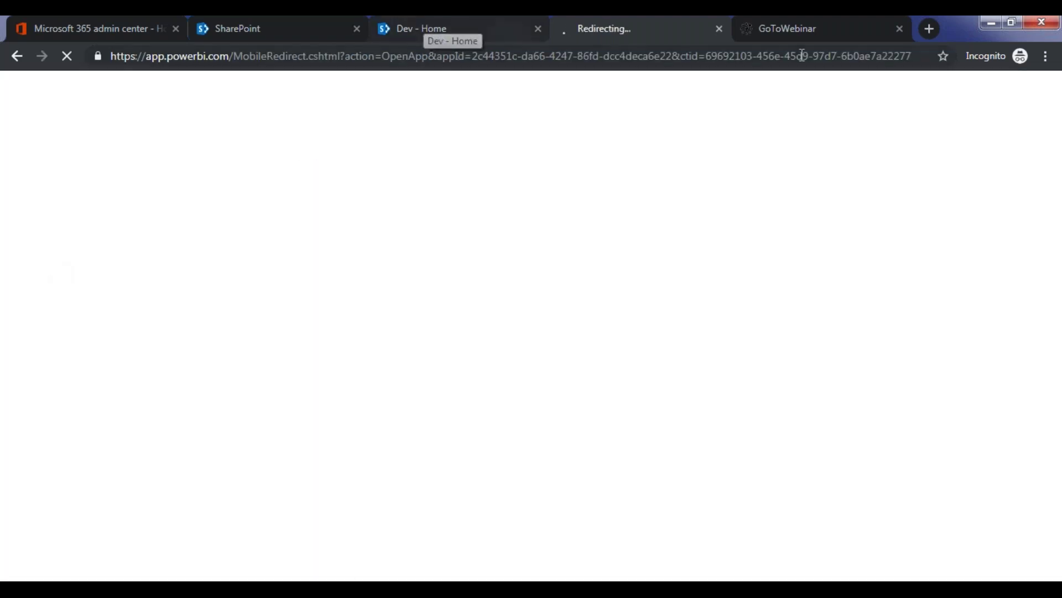
pyautogui.click(786, 28)
pyautogui.click(691, 32)
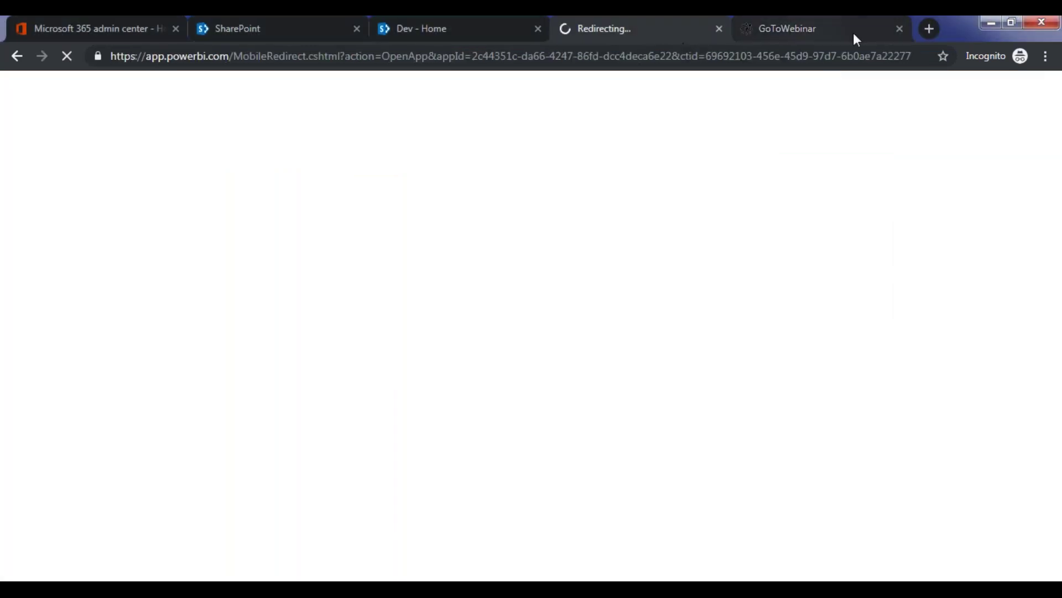
pyautogui.click(929, 29)
pyautogui.click(545, 31)
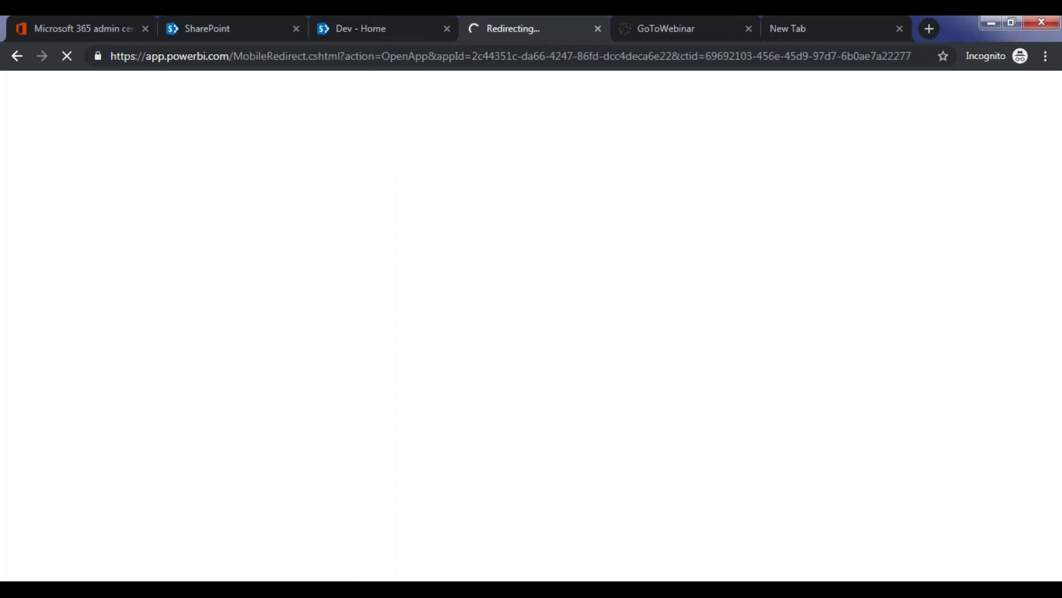
pyautogui.moveTo(231, 57); pyautogui.dragTo(110, 57)
pyautogui.hotkey('ctrl', 'c')
pyautogui.moveTo(817, 20); pyautogui.dragTo(656, 28)
pyautogui.hotkey('ctrl', 'v')
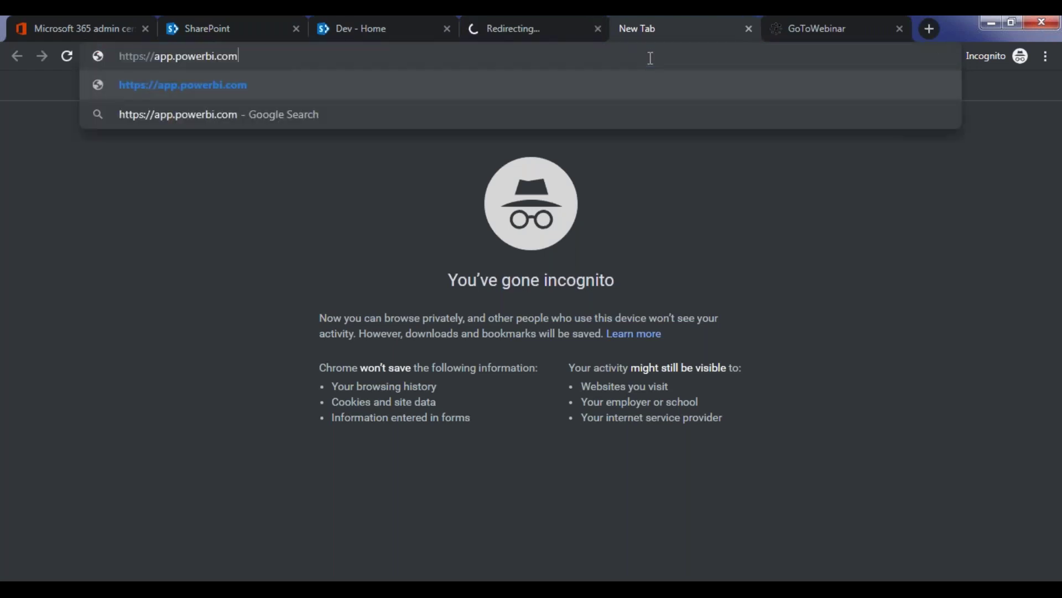
pyautogui.press('Return')
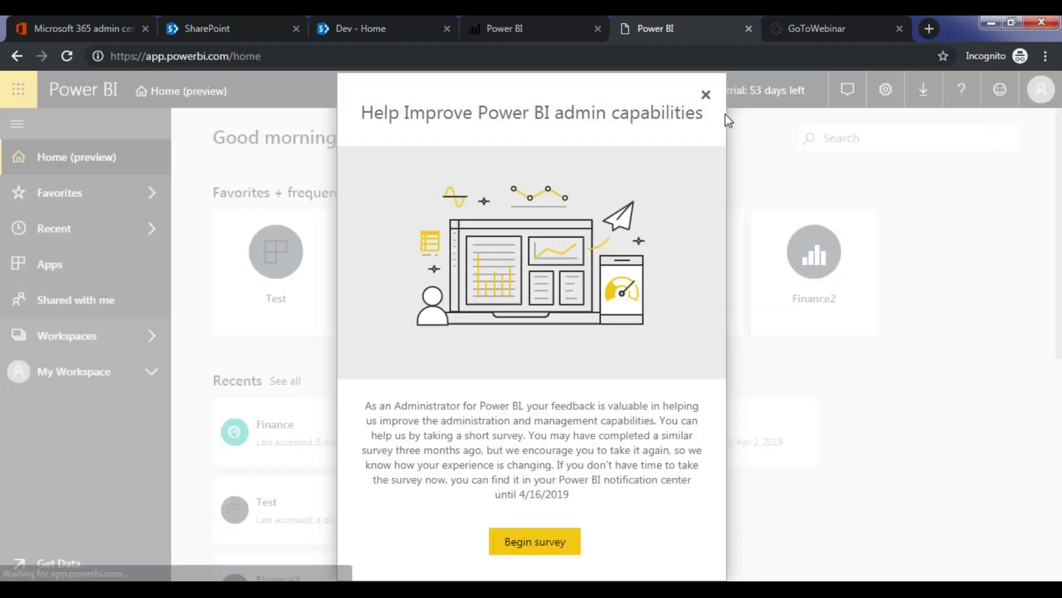
# - Dismiss the survey invitation, open the tenant settings in the Admin portal, and review the Create workspaces setting
pyautogui.click(706, 95)
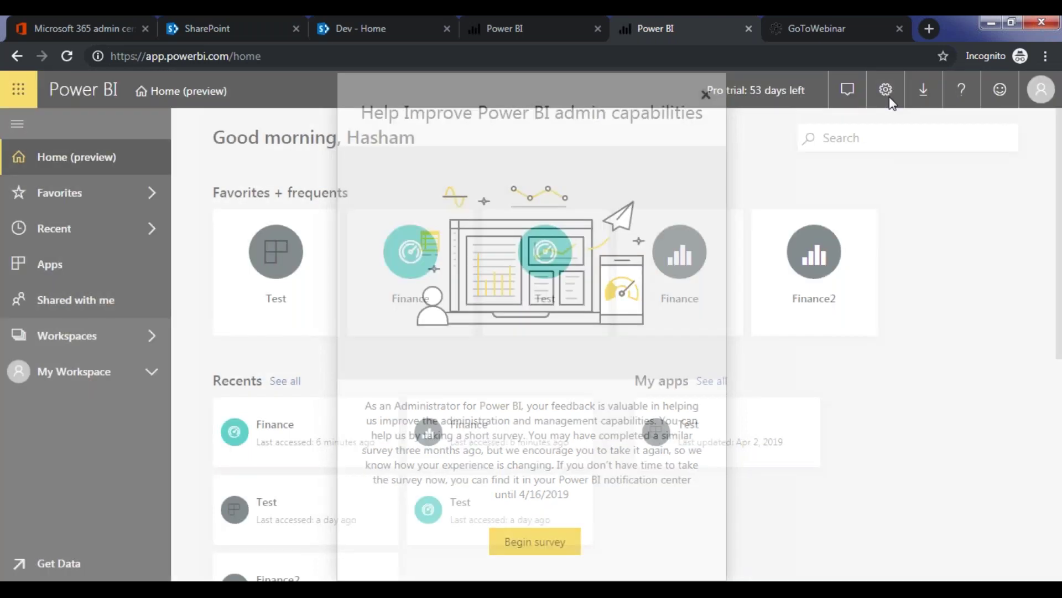
pyautogui.click(886, 90)
pyautogui.click(823, 247)
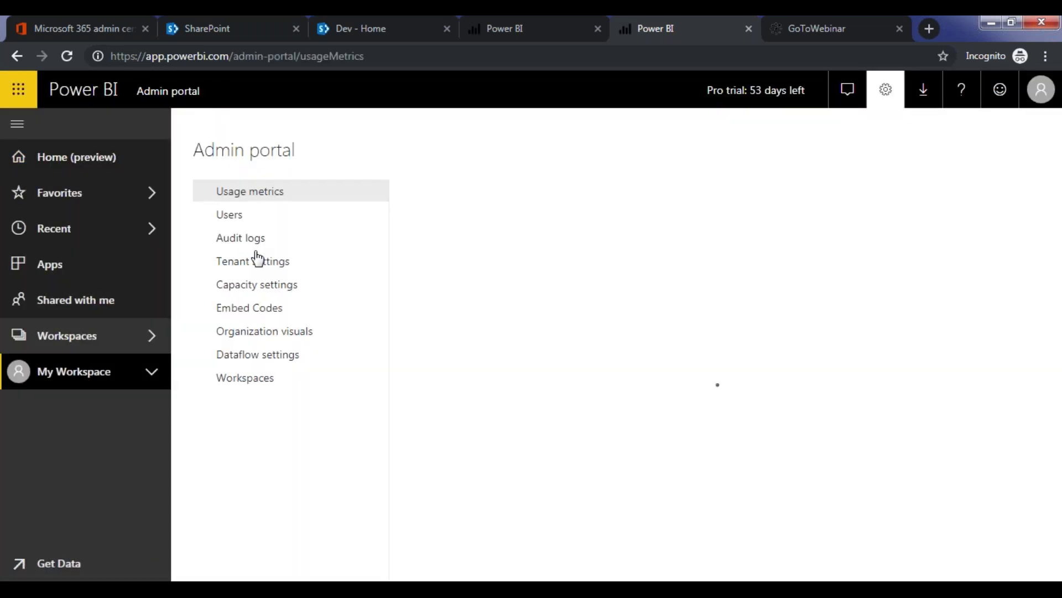
pyautogui.click(260, 264)
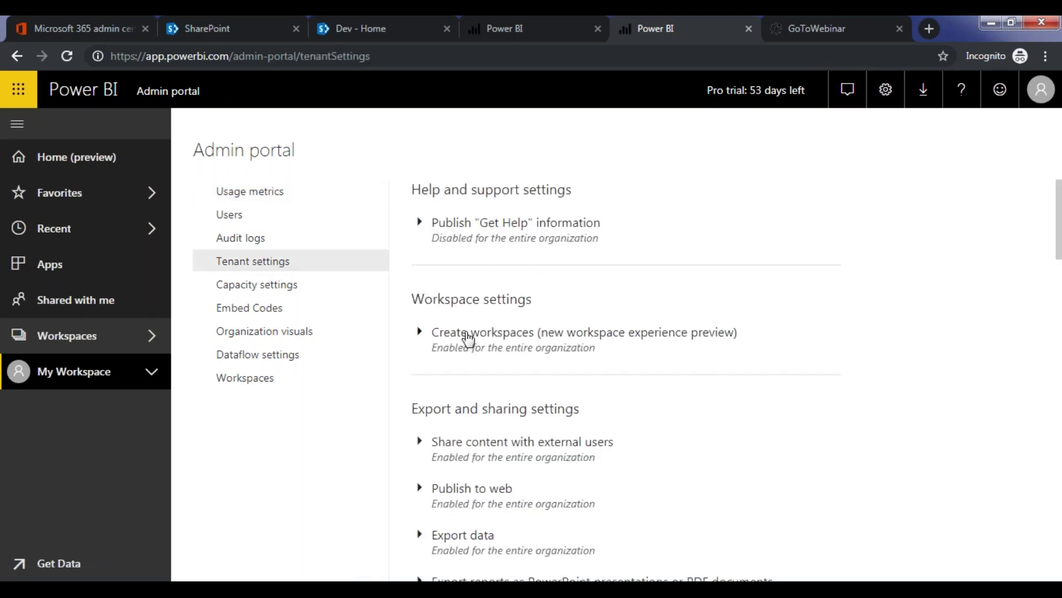
pyautogui.click(437, 356)
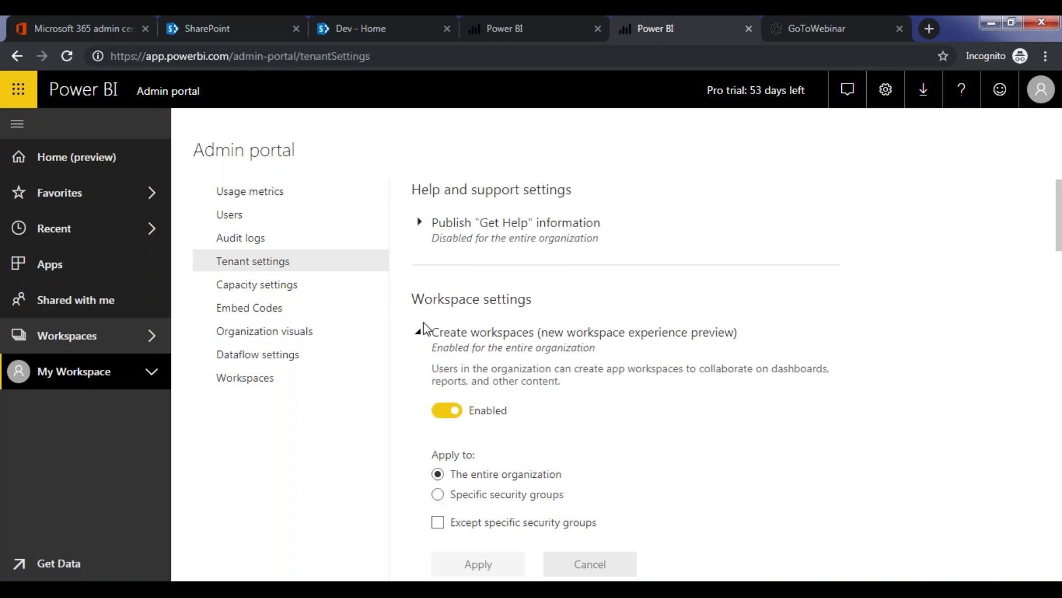
pyautogui.click(422, 334)
# - Switch on Push apps to end users under Content pack and app settings without applying the change, and collapse the setting
pyautogui.scroll(-2, 526, 354)
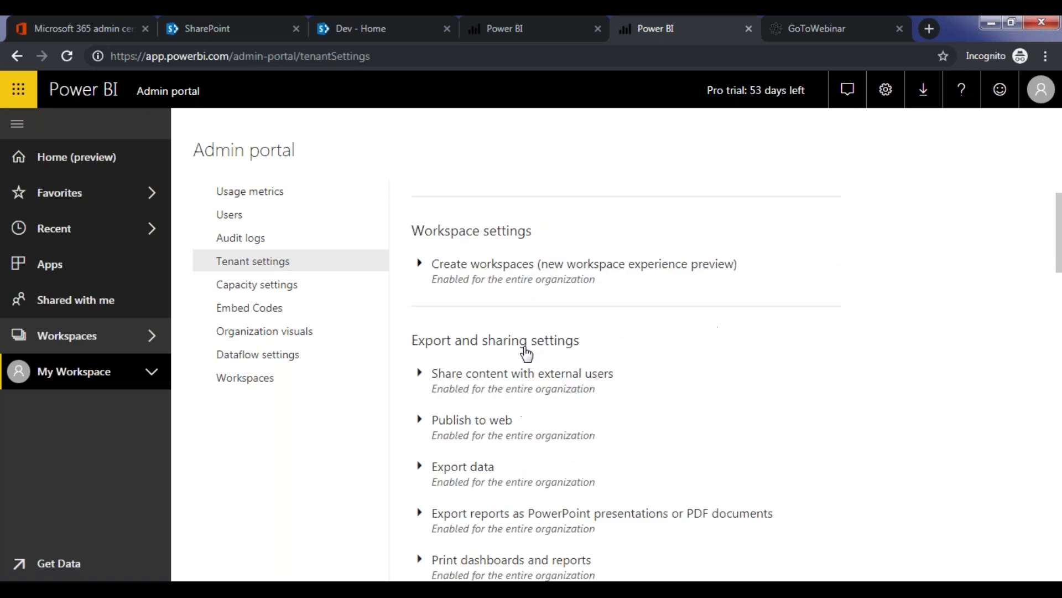
pyautogui.scroll(-3, 512, 368)
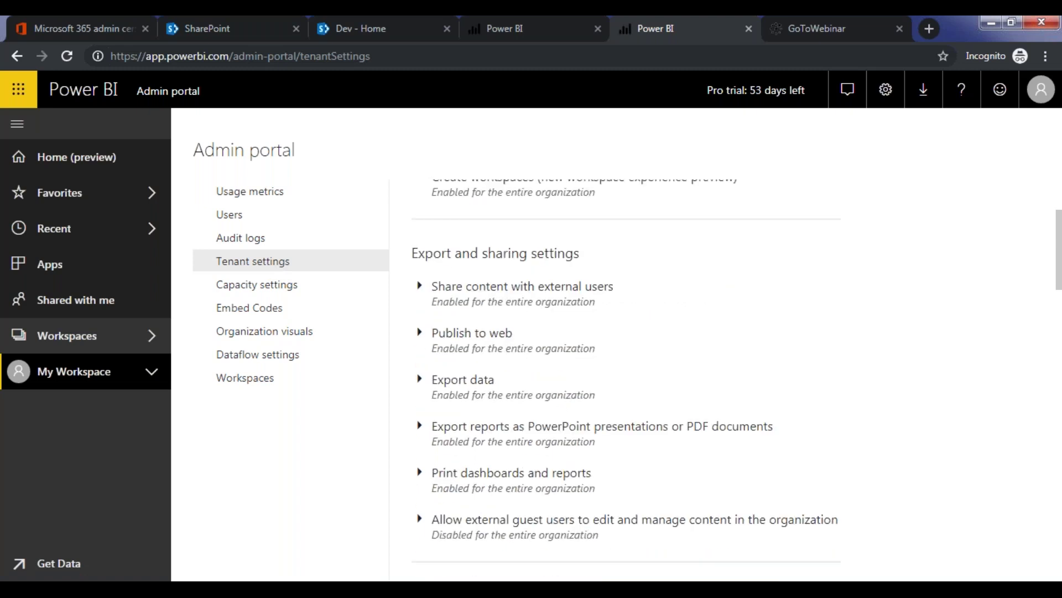
pyautogui.scroll(-5, 422, 423)
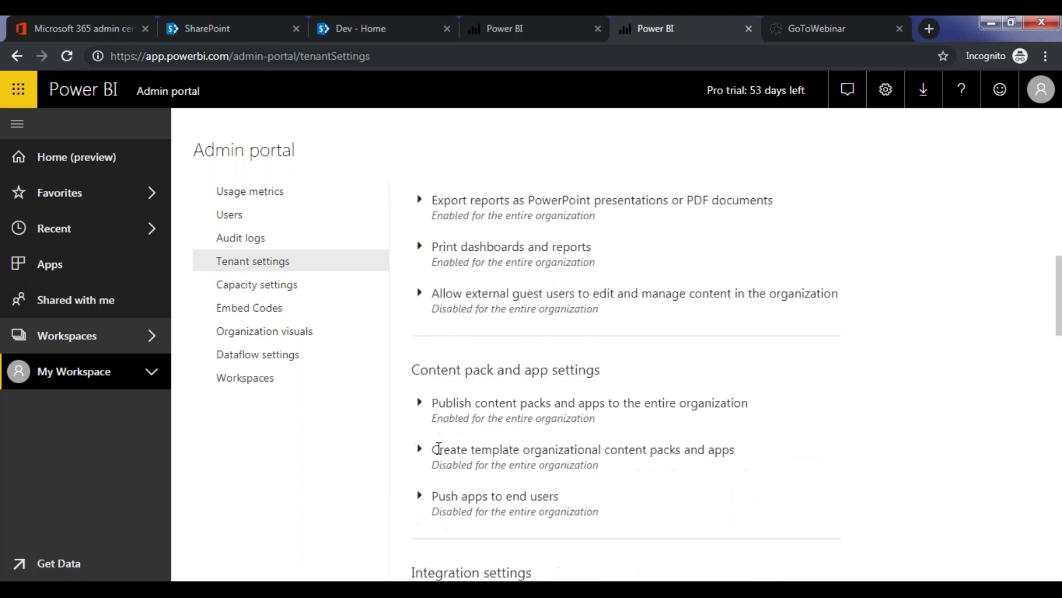
pyautogui.click(420, 421)
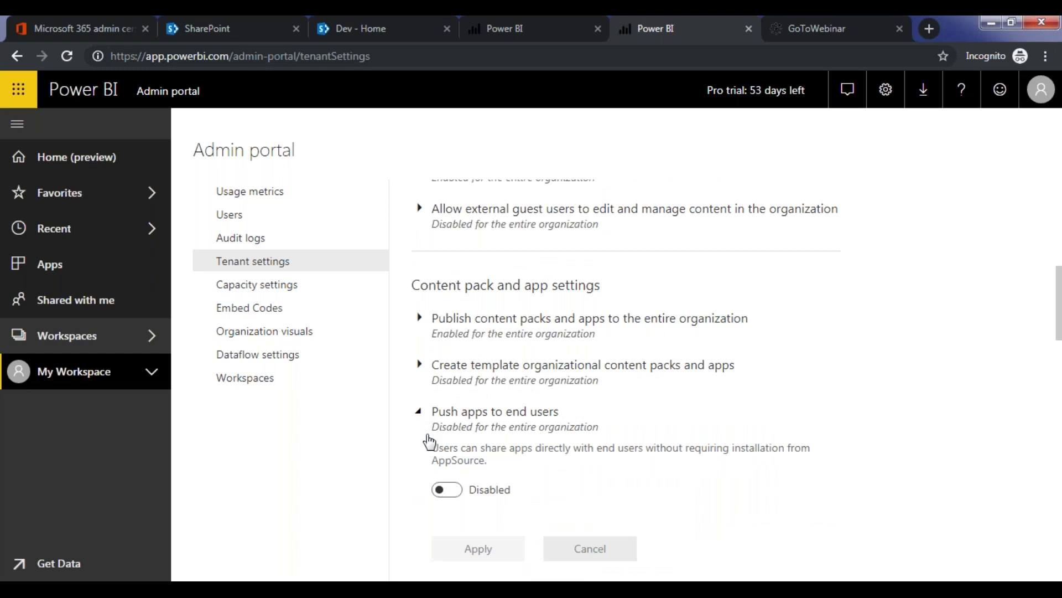
pyautogui.click(453, 491)
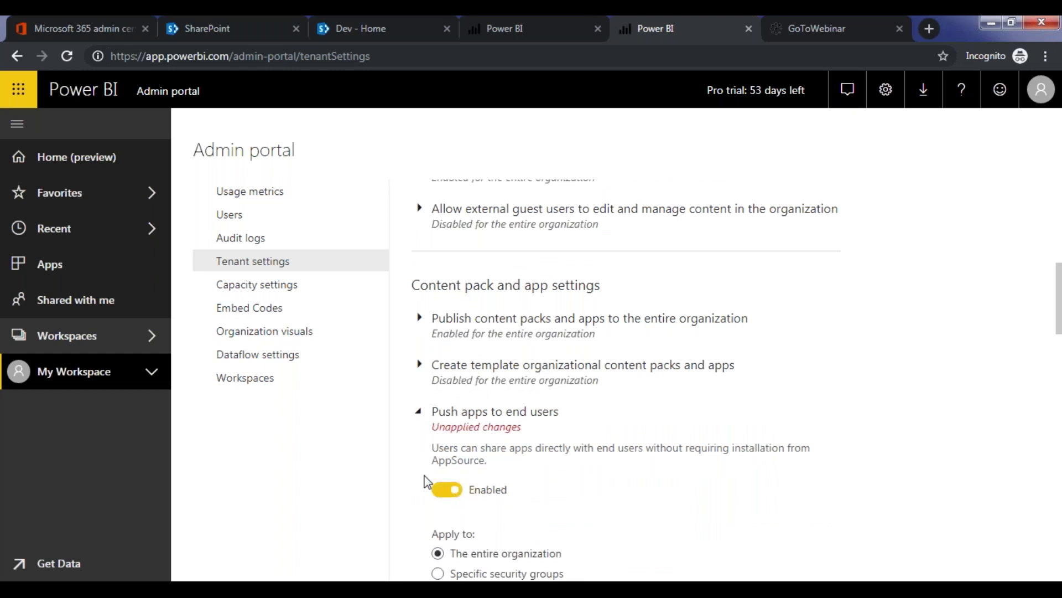
pyautogui.click(419, 412)
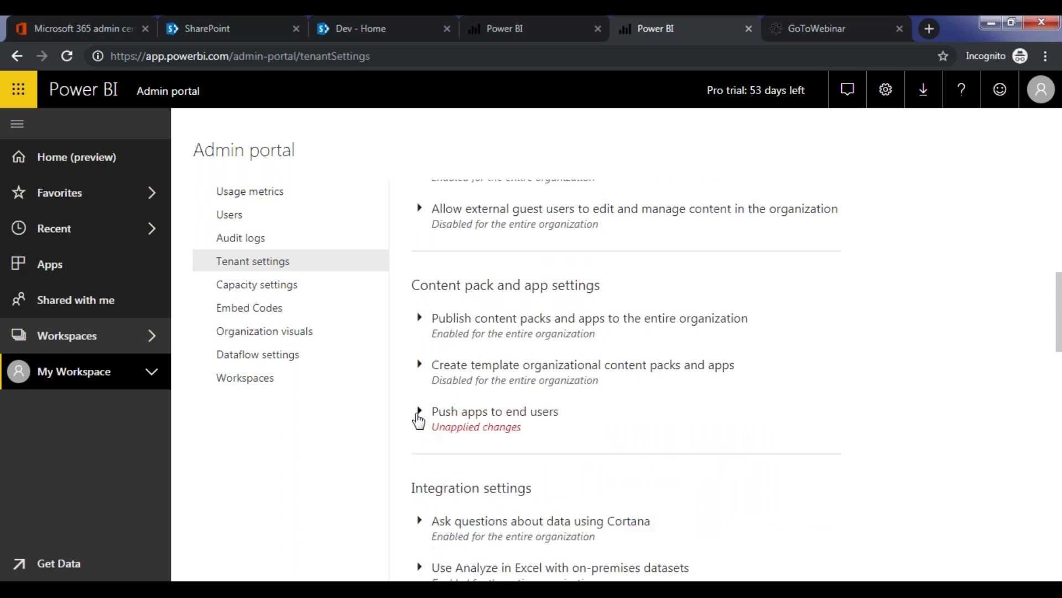
# - Look through the remaining tenant settings, including the integration, custom visual, audit and usage, dashboard and developer sections
pyautogui.scroll(-10, 520, 441)
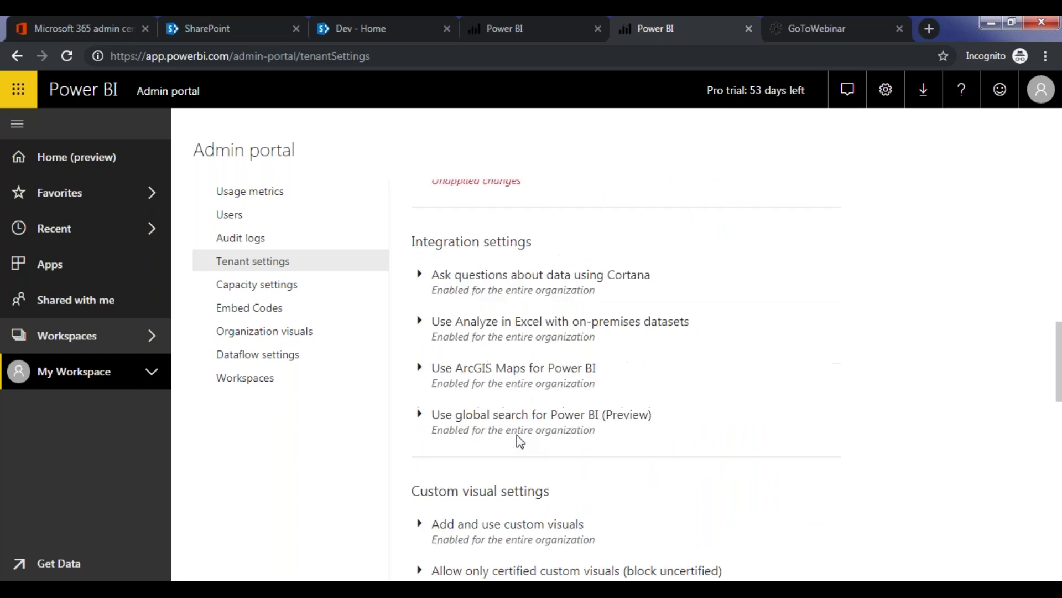
pyautogui.scroll(-4, 549, 433)
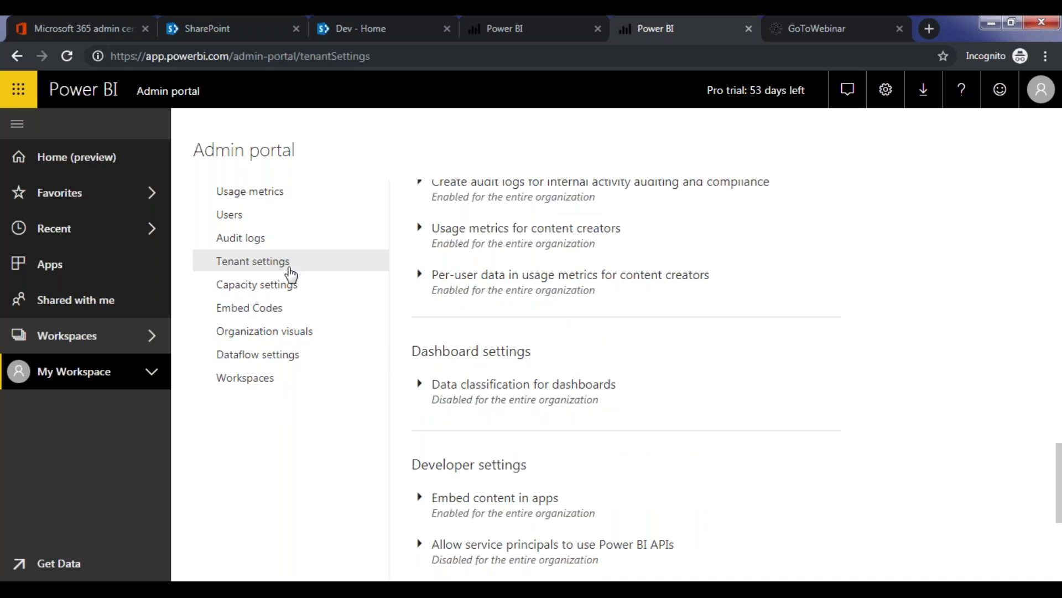
pyautogui.scroll(14, 611, 374)
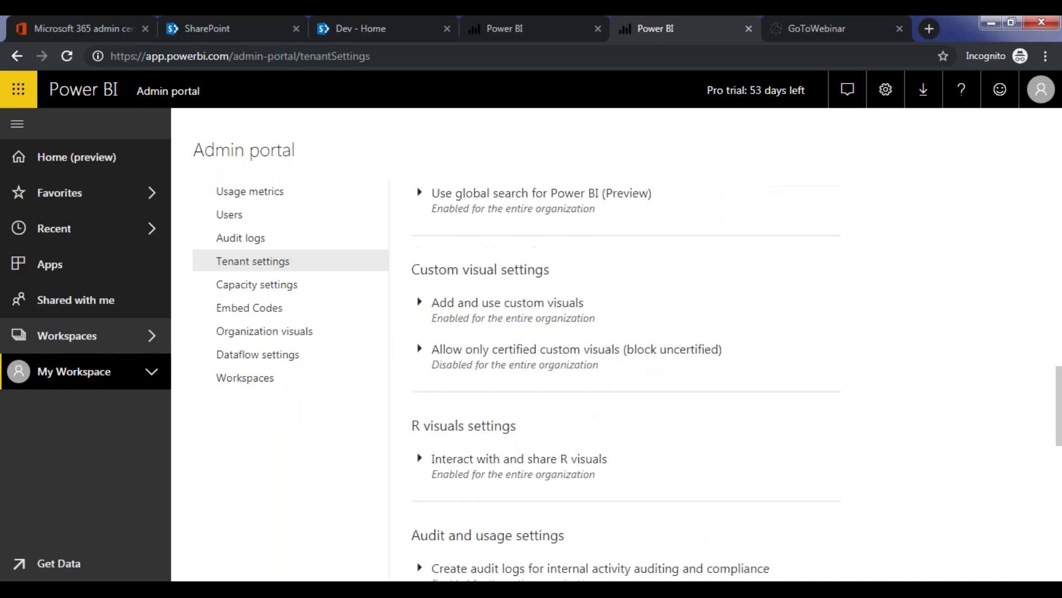
pyautogui.click(835, 25)
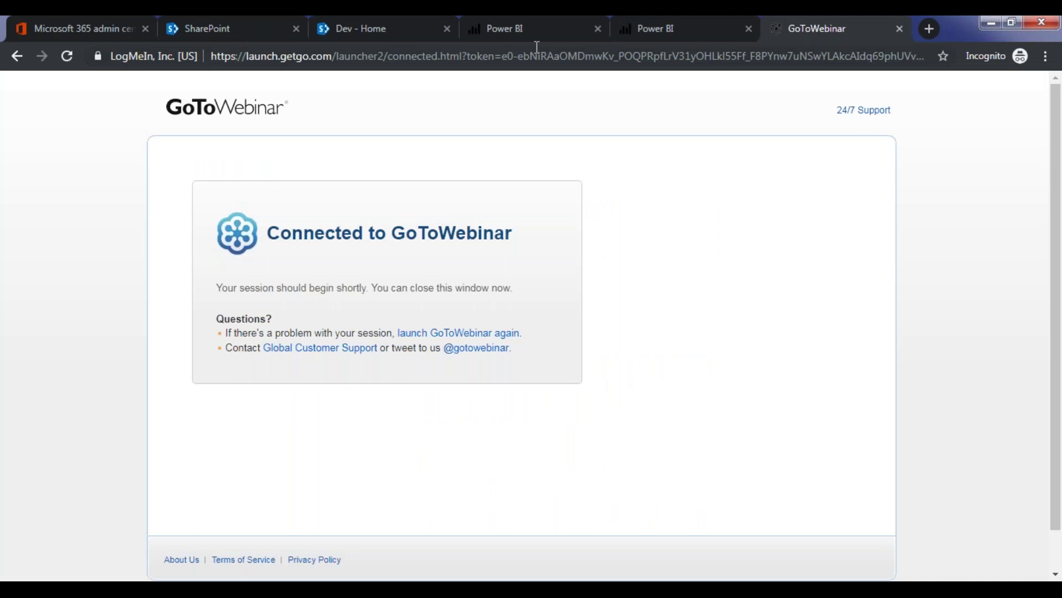
pyautogui.click(524, 32)
pyautogui.click(660, 33)
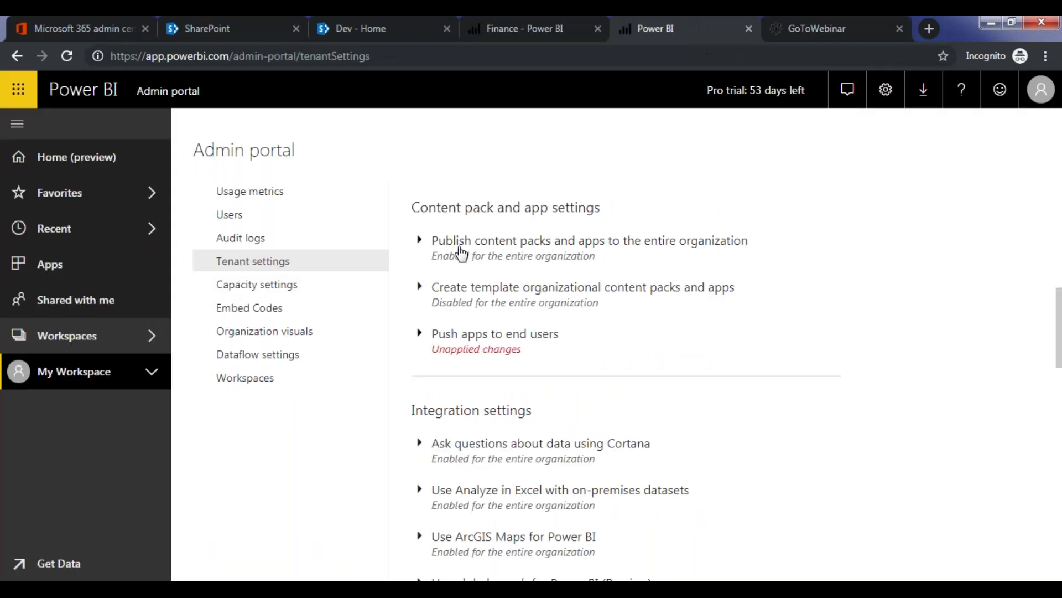
# - Return to the page with the published Finance dashboard and open the SQLPass app workspace
pyautogui.click(553, 21)
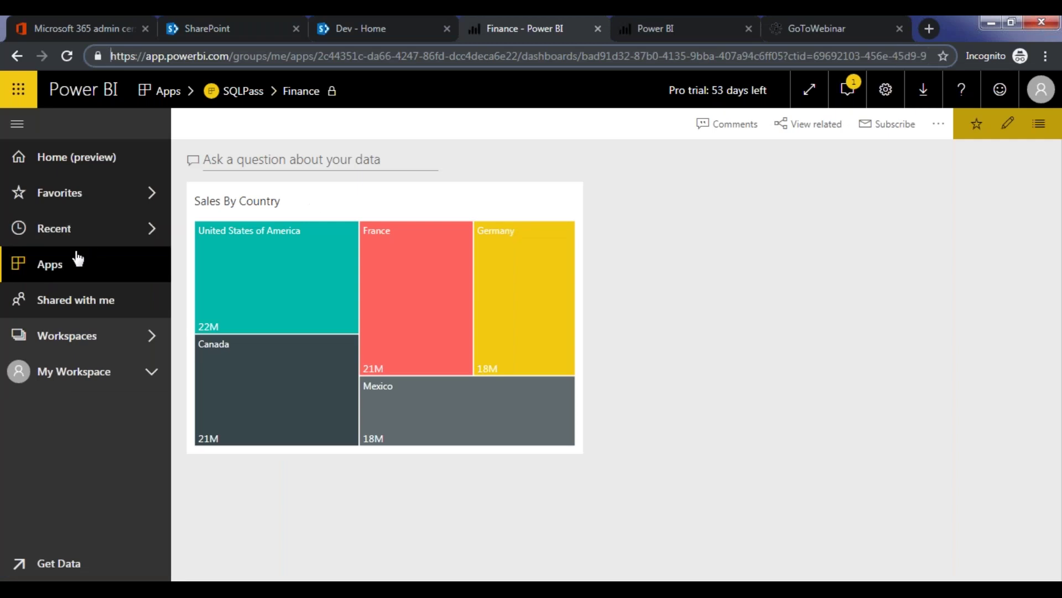
pyautogui.click(63, 268)
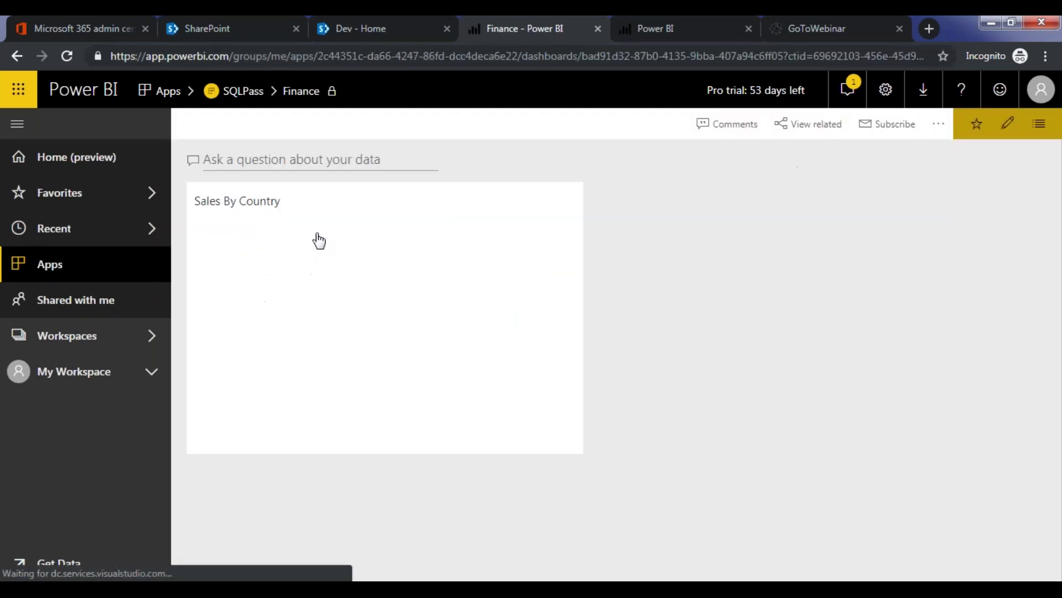
pyautogui.click(94, 373)
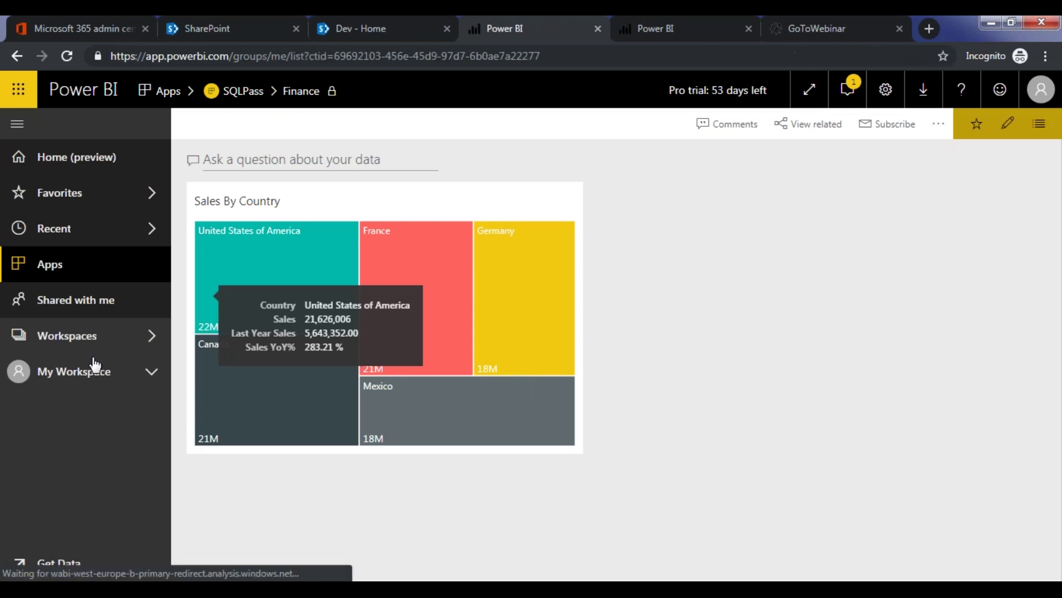
pyautogui.click(95, 334)
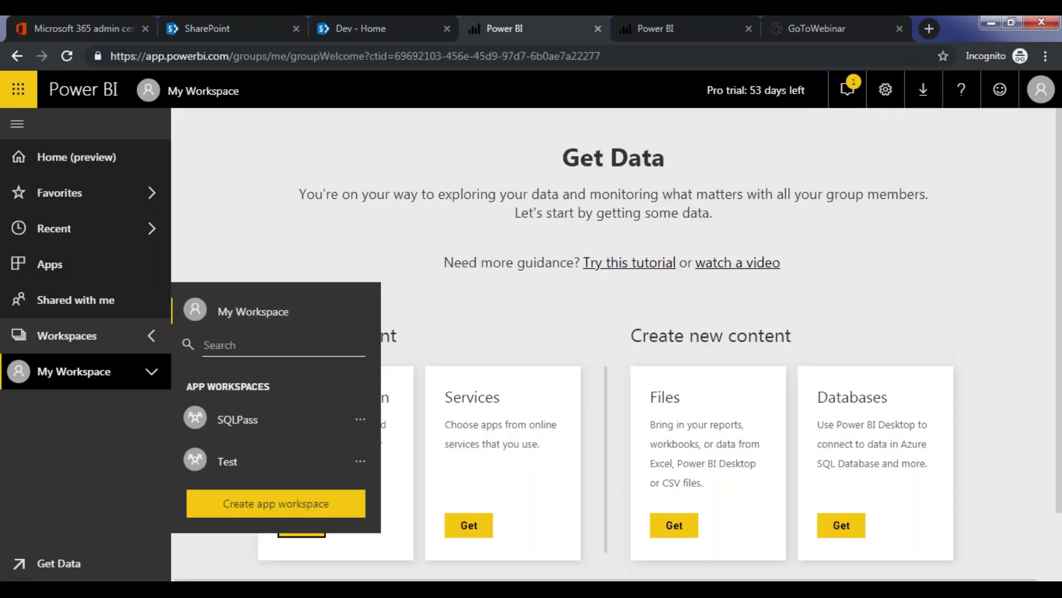
pyautogui.click(239, 426)
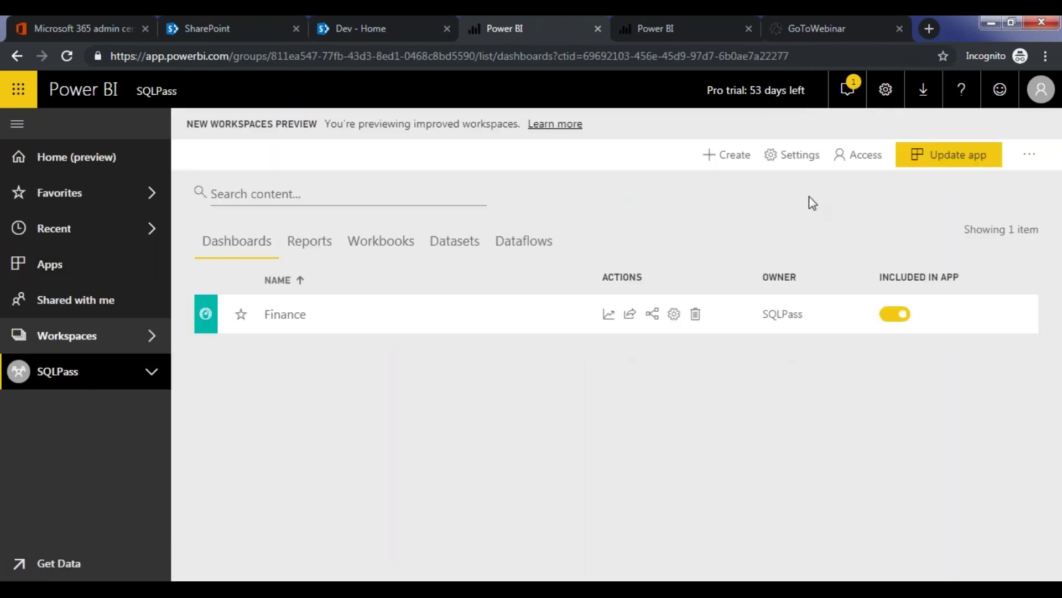
# - In the SQLPass app update, set access to Specific individuals or group, check the Install app automatically option, and view the notifications
pyautogui.click(958, 165)
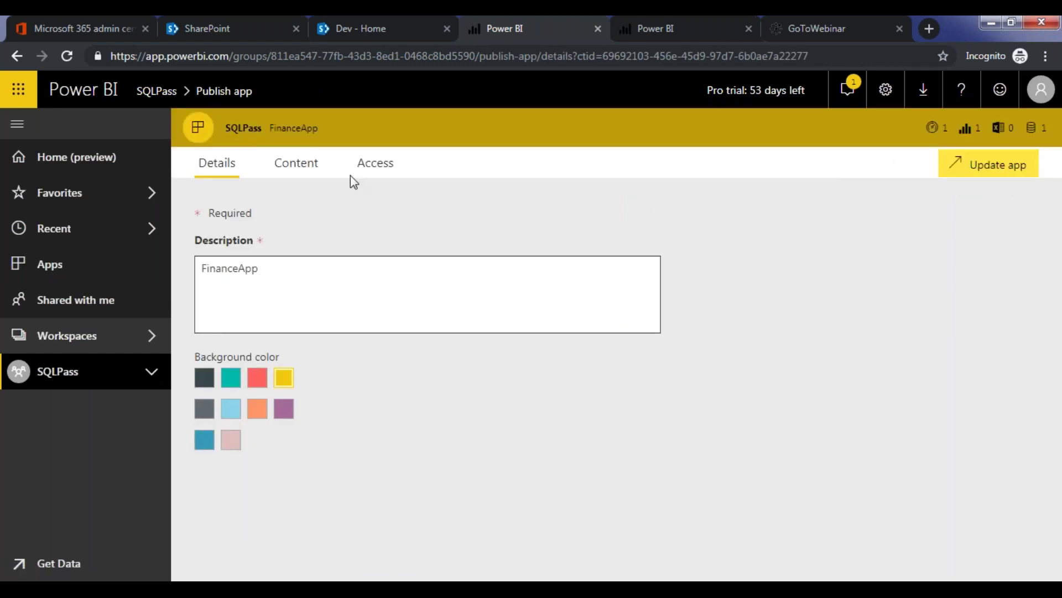
pyautogui.click(353, 172)
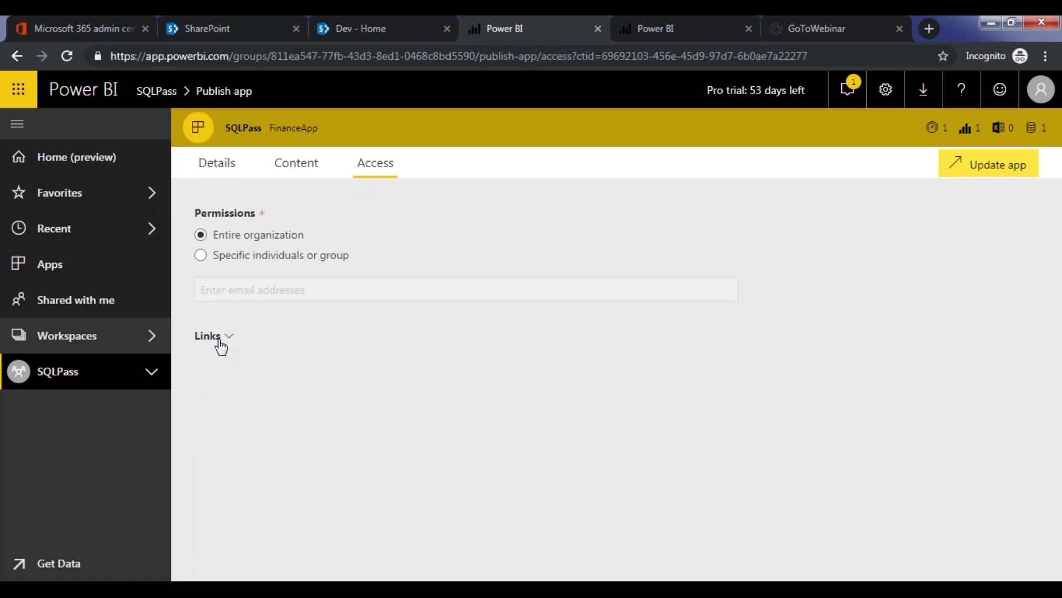
pyautogui.click(200, 255)
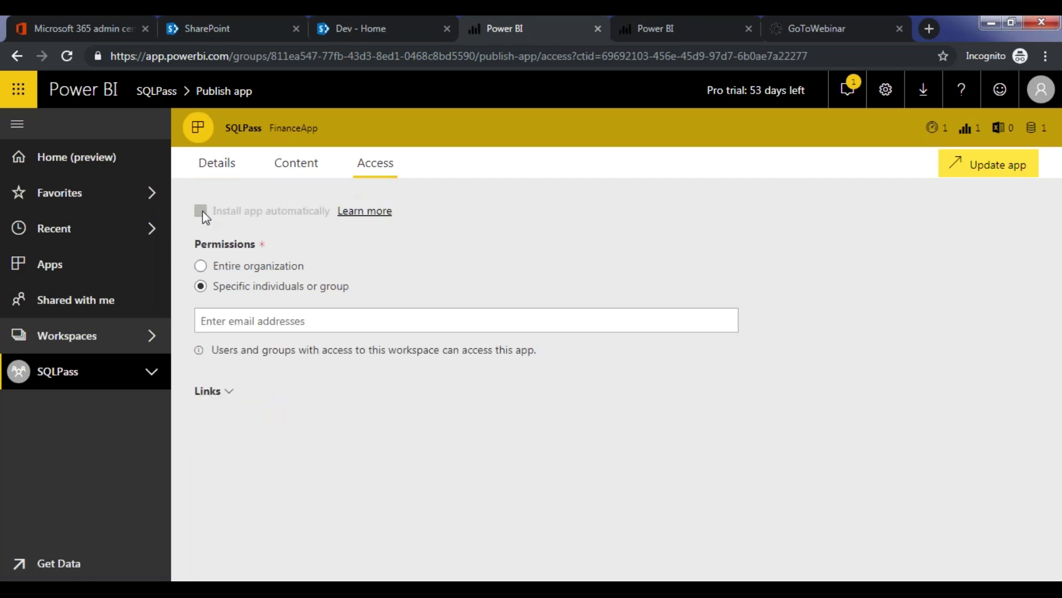
pyautogui.moveTo(202, 215)
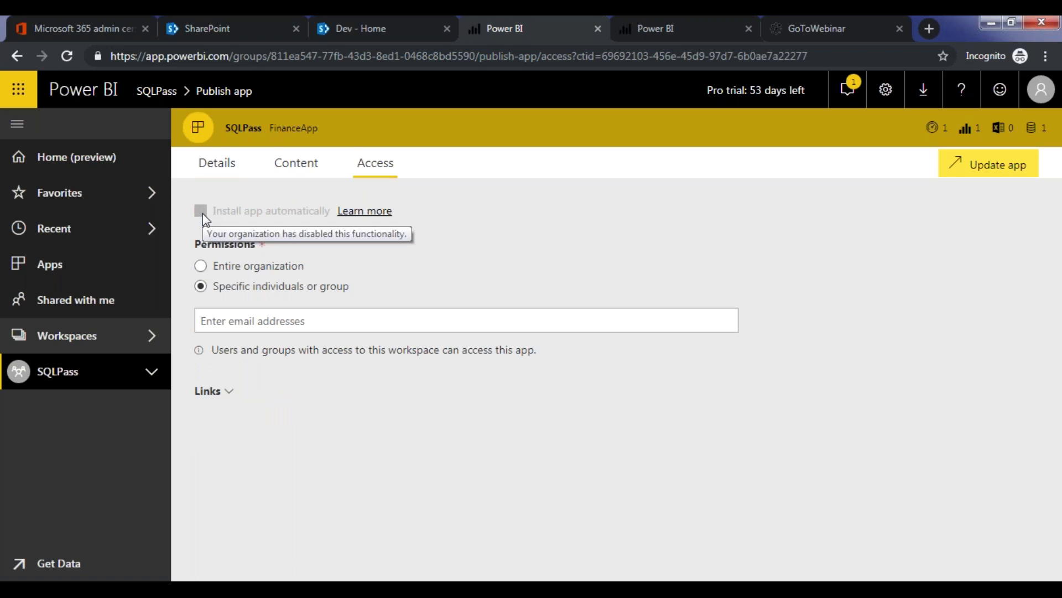
pyautogui.click(847, 96)
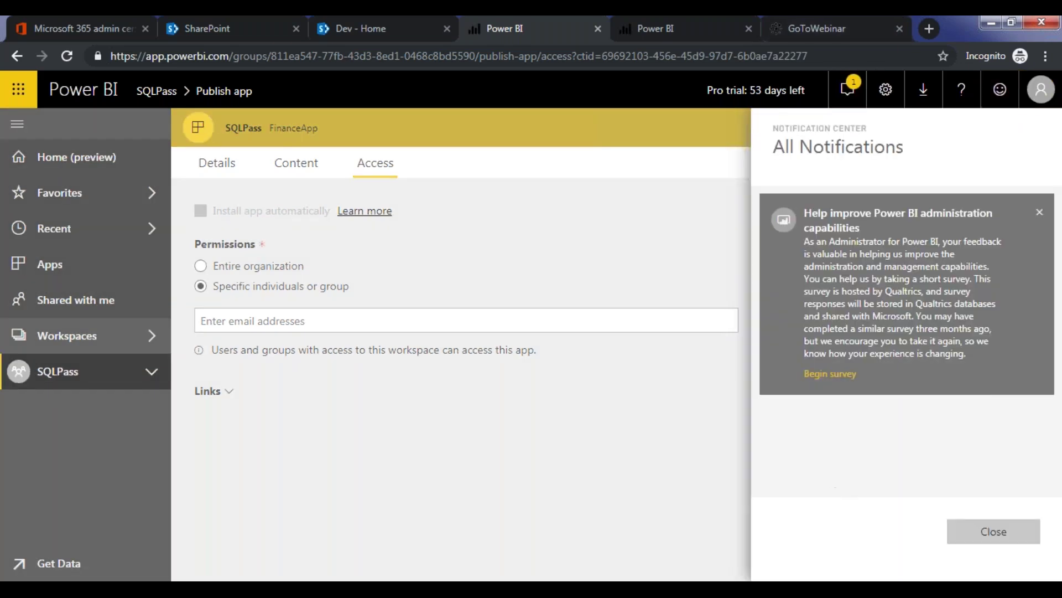
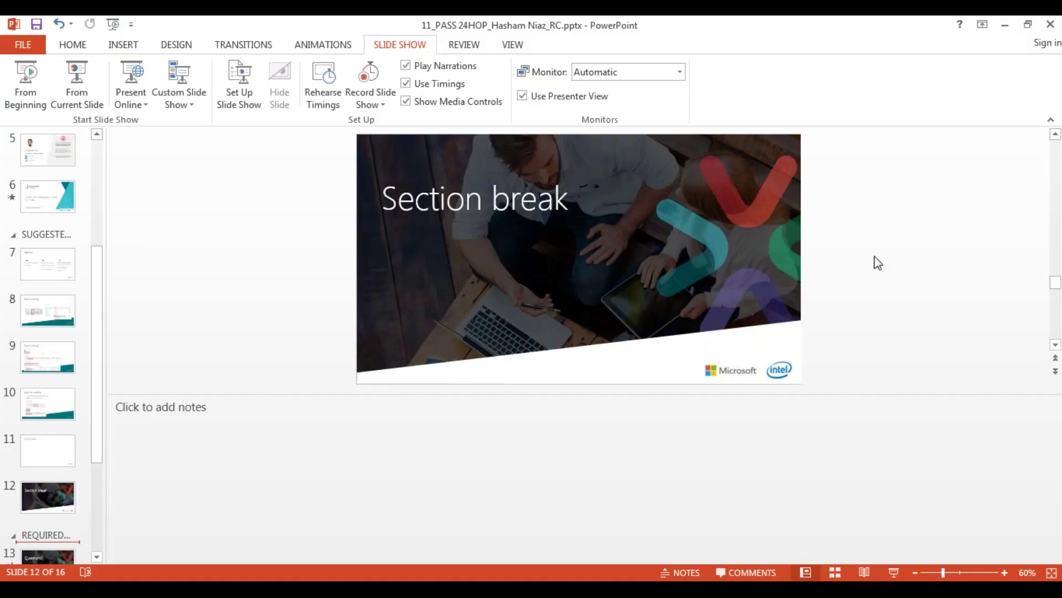
# - Switch to the PowerPoint presentation and find the Questions slide after the section break
pyautogui.scroll(-1, 33, 298)
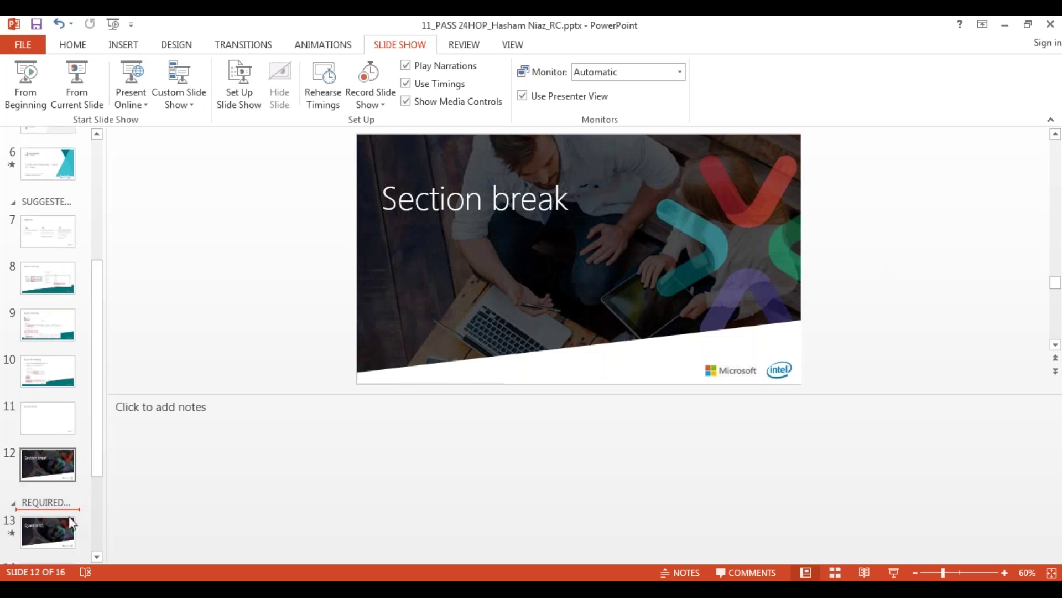